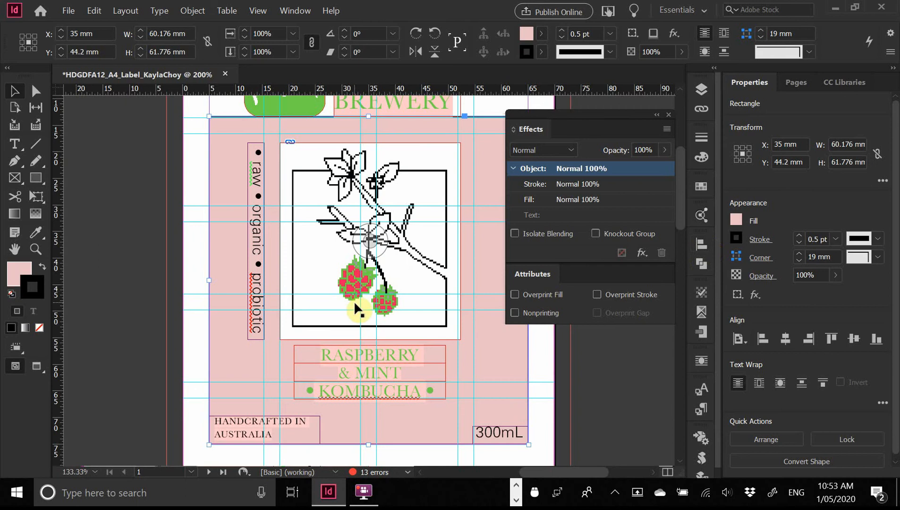
- Select the path on the Die cut layer and turn off its Nonprinting attribute
{"action": "left_click_drag", "start_coordinate": [281, 165], "coordinate": [231, 221]}
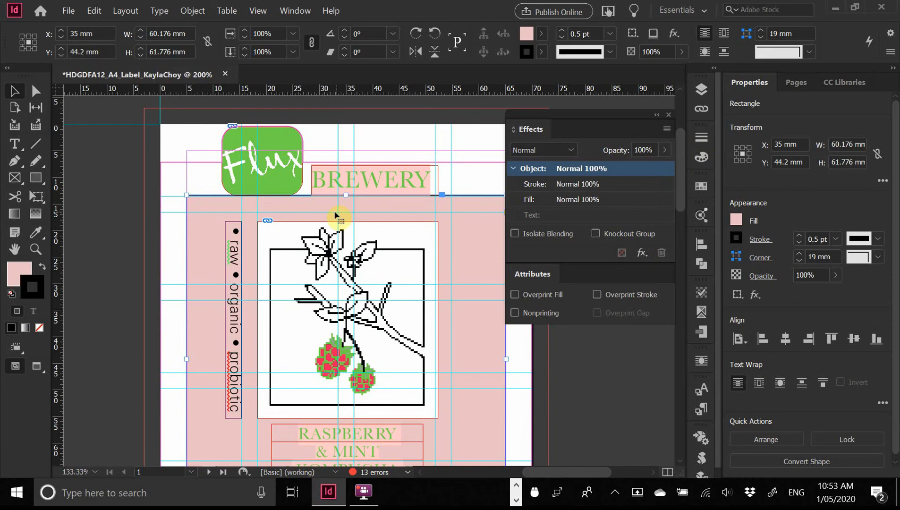
{"action": "left_click", "coordinate": [702, 92]}
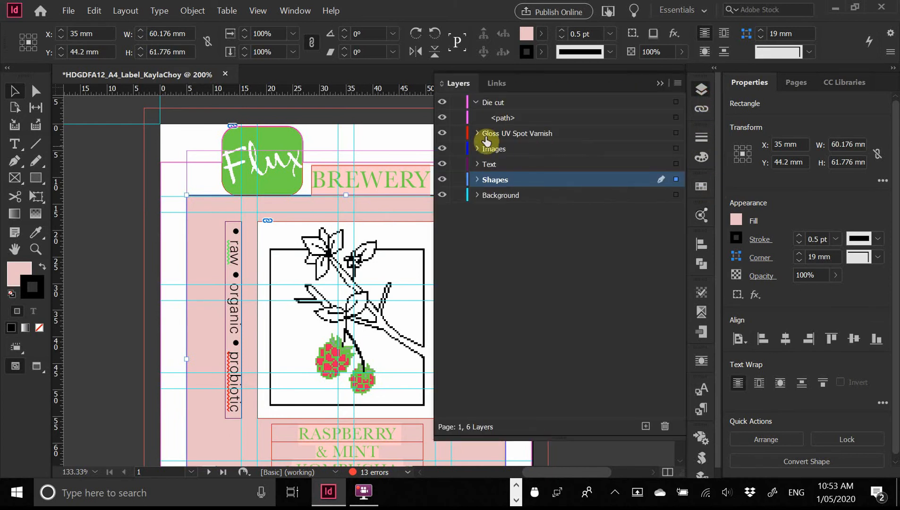
{"action": "left_click", "coordinate": [676, 117]}
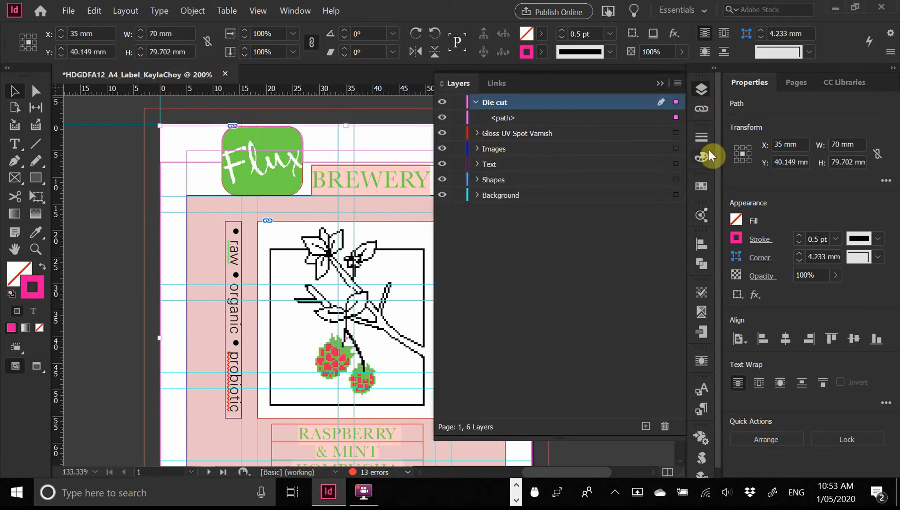
{"action": "left_click", "coordinate": [701, 91]}
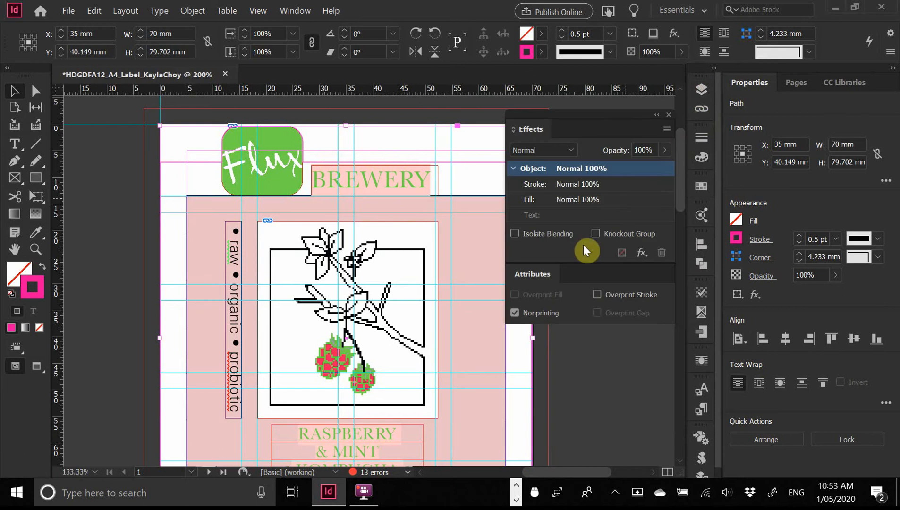
{"action": "left_click", "coordinate": [514, 313]}
- Set the Separations Preview view to Separations, toggling it off and on again to compare the artwork
{"action": "left_click", "coordinate": [703, 312]}
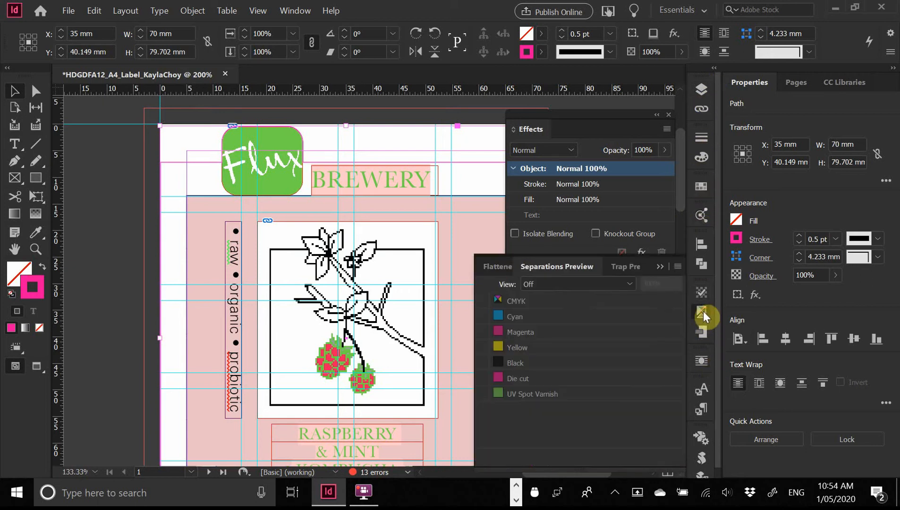
{"action": "left_click", "coordinate": [554, 283]}
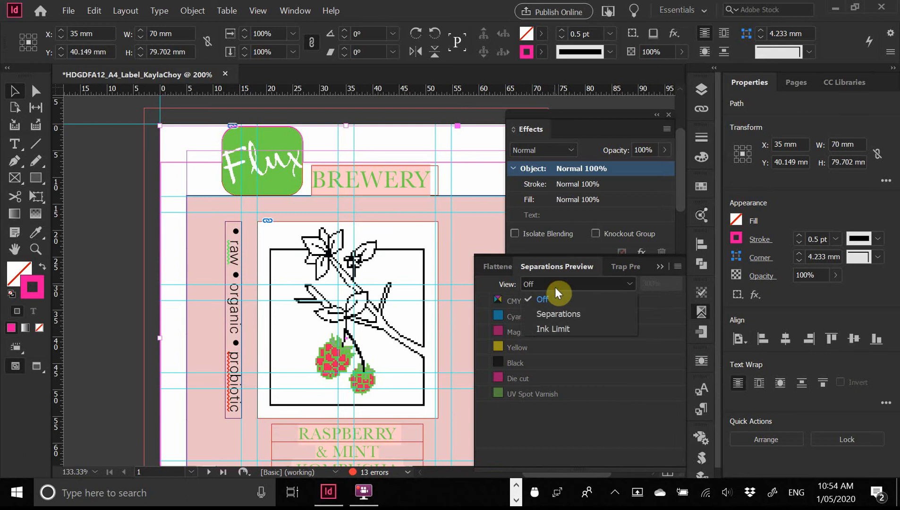
{"action": "left_click", "coordinate": [557, 314]}
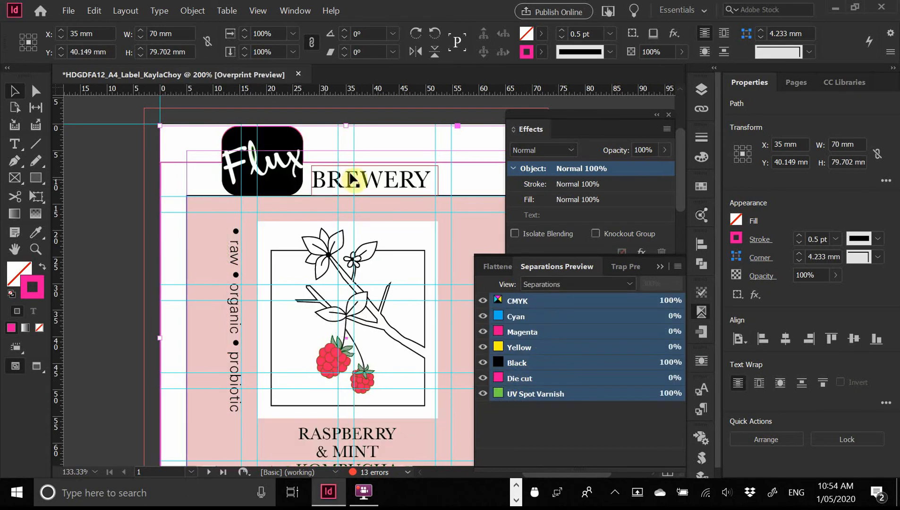
{"action": "mouse_move", "coordinate": [428, 177]}
{"action": "left_mouse_down"}
{"action": "mouse_move", "coordinate": [432, 258]}
{"action": "mouse_move", "coordinate": [448, 211]}
{"action": "left_mouse_up"}
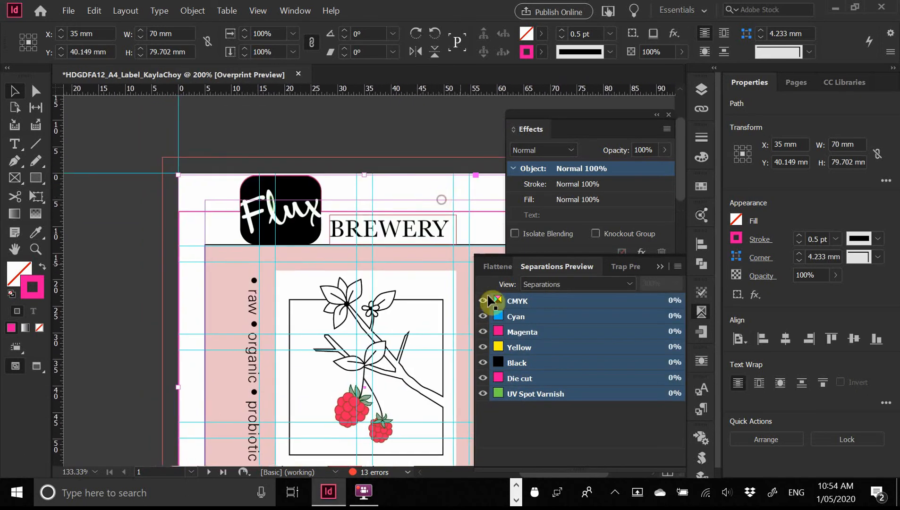
{"action": "left_click", "coordinate": [528, 288]}
{"action": "left_click", "coordinate": [539, 294]}
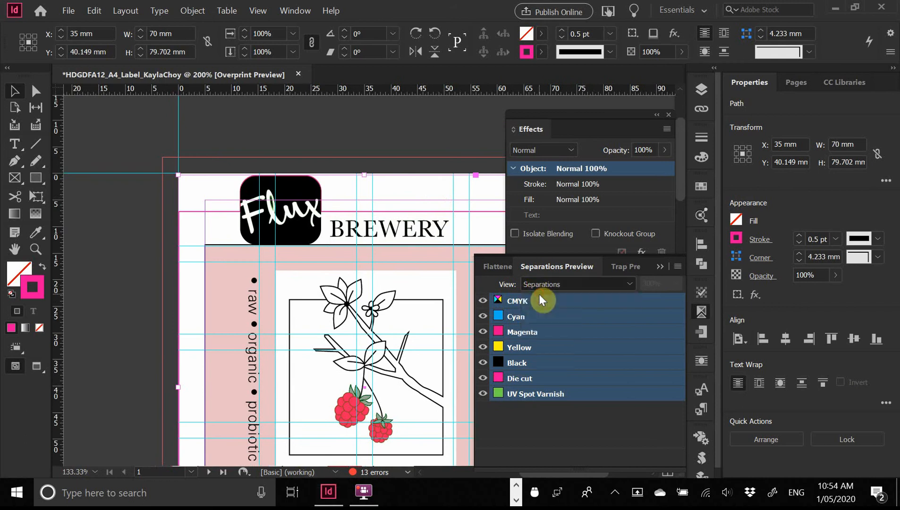
{"action": "left_click", "coordinate": [539, 286]}
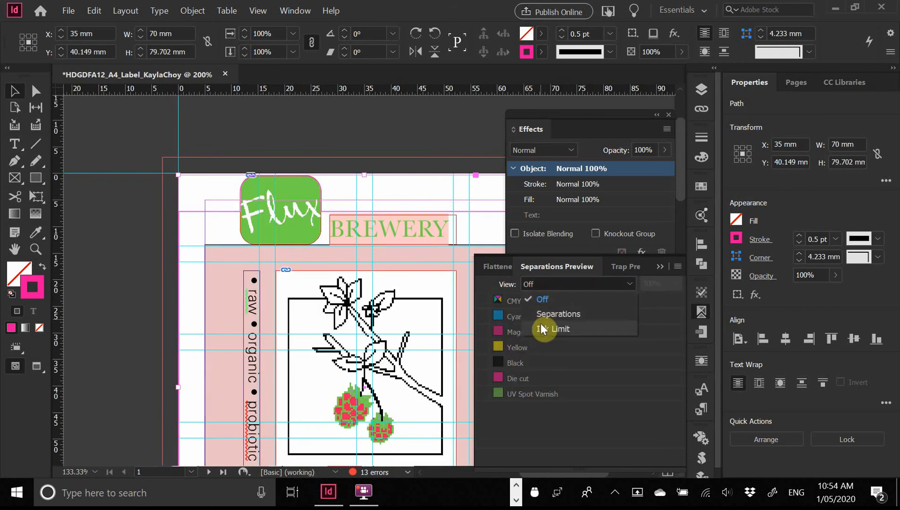
{"action": "left_click", "coordinate": [538, 314]}
- Toggle the Die cut ink off and on to check the area around the pink rectangle's upper corner
{"action": "left_click_drag", "start_coordinate": [192, 229], "coordinate": [340, 315]}
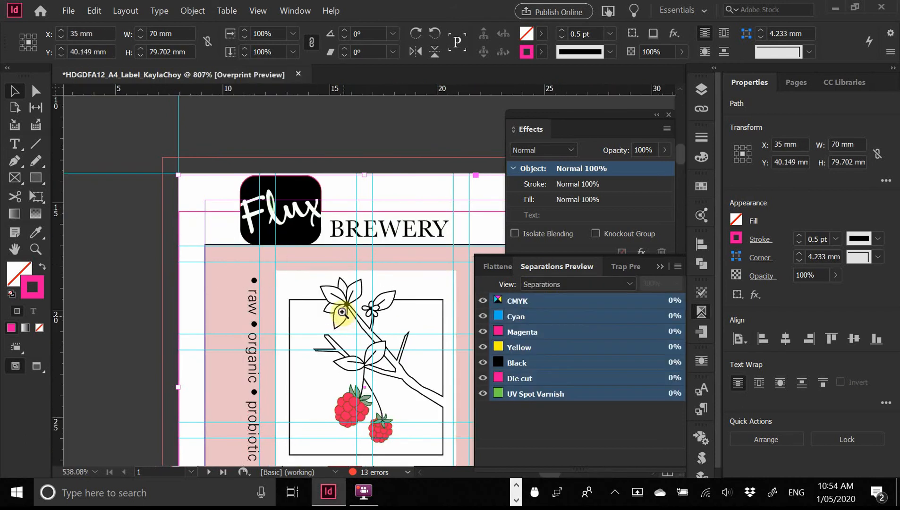
{"action": "left_click_drag", "start_coordinate": [278, 239], "coordinate": [341, 302]}
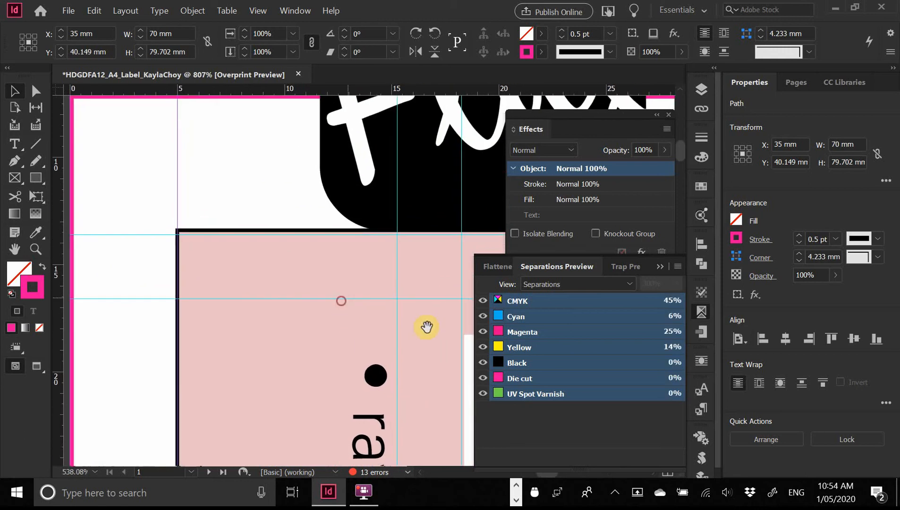
{"action": "left_click", "coordinate": [484, 378]}
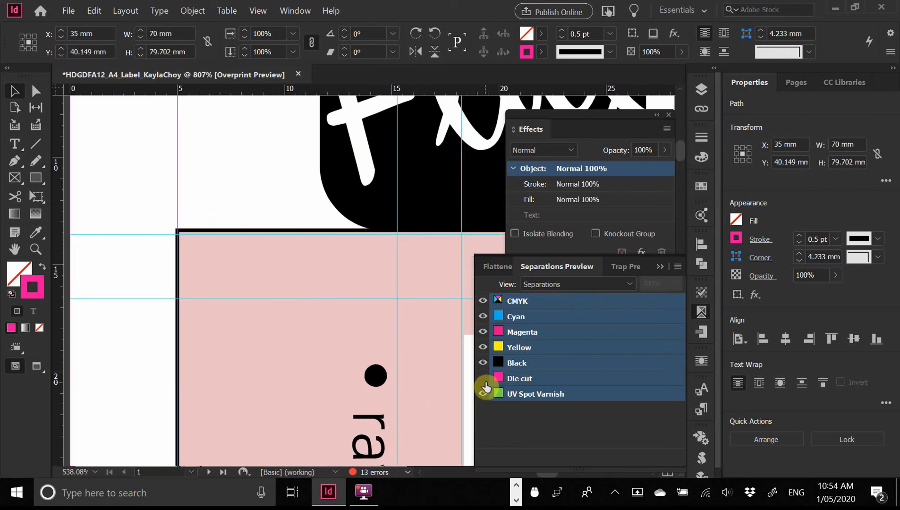
{"action": "left_click", "coordinate": [483, 379]}
{"action": "left_click", "coordinate": [484, 380]}
{"action": "left_click", "coordinate": [485, 380]}
- Toggle the Die cut ink repeatedly to check how the die line overlaps the Flux logo's edge
{"action": "left_click_drag", "start_coordinate": [277, 173], "coordinate": [232, 350]}
{"action": "left_click_drag", "start_coordinate": [249, 268], "coordinate": [382, 242]}
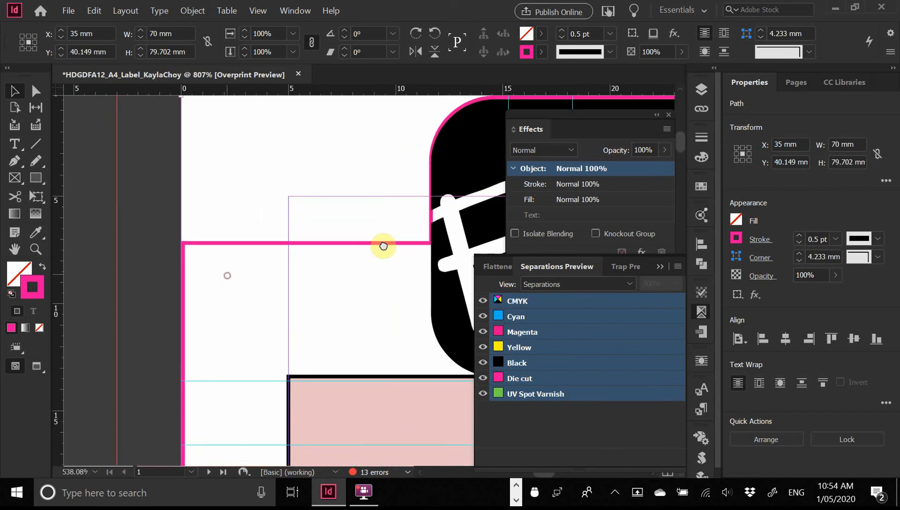
{"action": "left_click", "coordinate": [483, 378]}
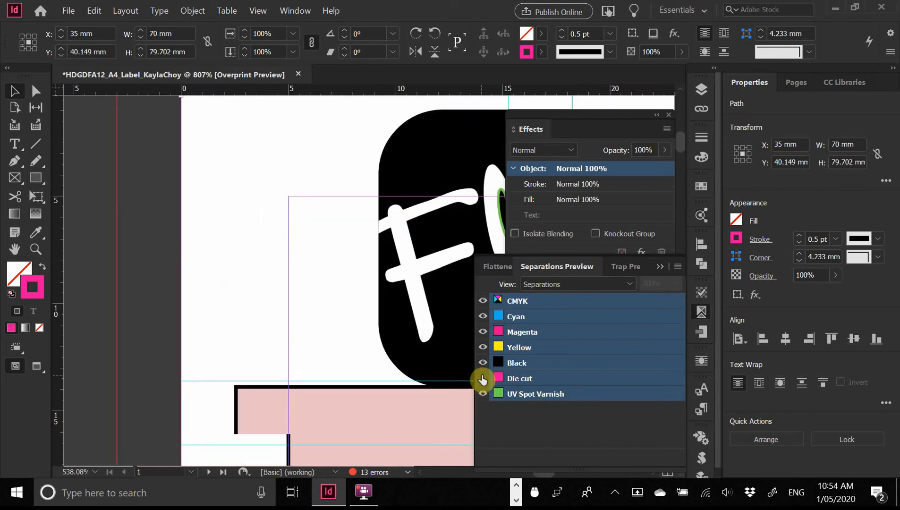
{"action": "left_click", "coordinate": [482, 379]}
{"action": "left_click", "coordinate": [482, 380]}
{"action": "left_click", "coordinate": [482, 379]}
{"action": "left_click_drag", "start_coordinate": [304, 261], "coordinate": [220, 270]}
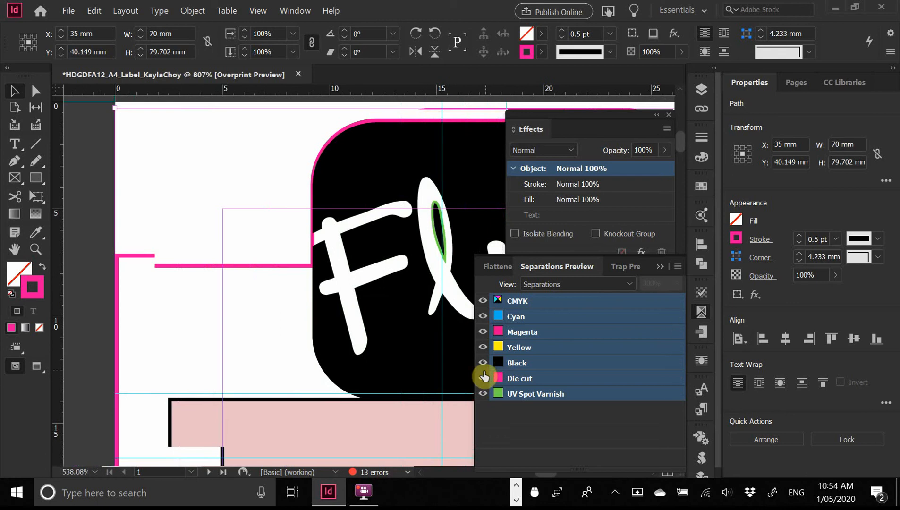
{"action": "left_click", "coordinate": [482, 379]}
{"action": "left_click", "coordinate": [483, 380]}
- Collapse the separations preview and examine the magenta die line around the Flux logo's outline
{"action": "left_click_drag", "start_coordinate": [367, 181], "coordinate": [264, 253]}
{"action": "left_click_drag", "start_coordinate": [376, 212], "coordinate": [478, 213]}
{"action": "key", "text": "ctrl+0"}
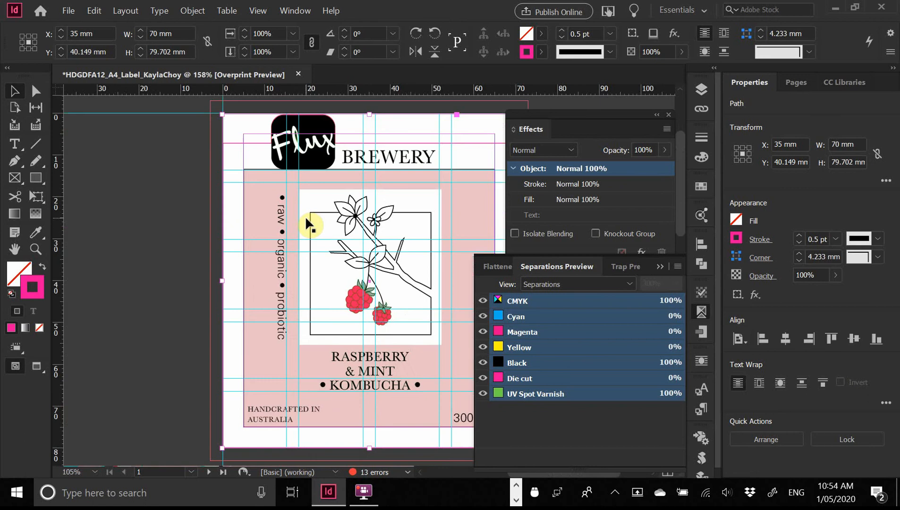
{"action": "key", "text": "ctrl+equal"}
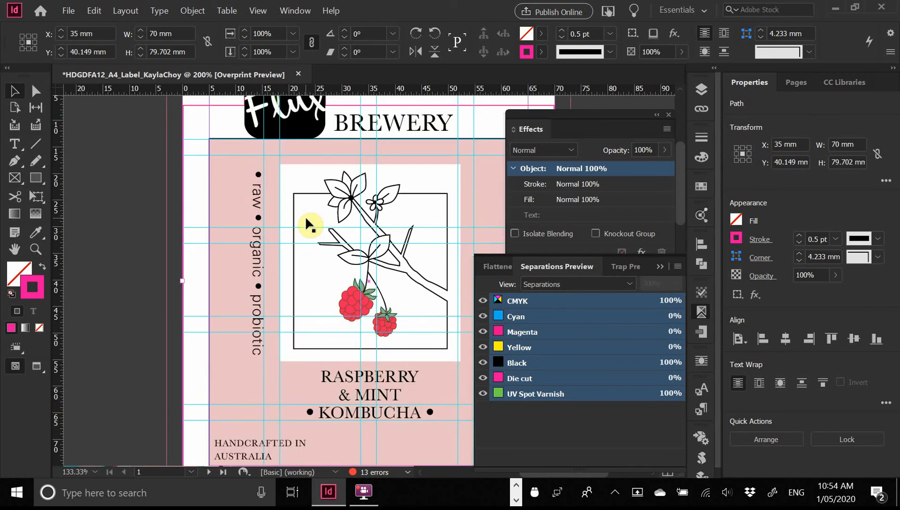
{"action": "left_click_drag", "start_coordinate": [219, 153], "coordinate": [231, 278]}
{"action": "left_click_drag", "start_coordinate": [244, 199], "coordinate": [350, 281]}
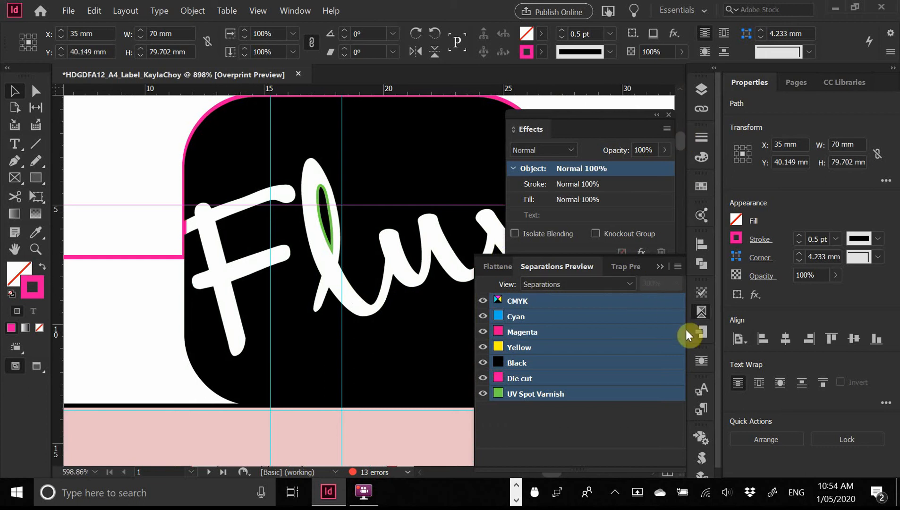
{"action": "left_click", "coordinate": [701, 312]}
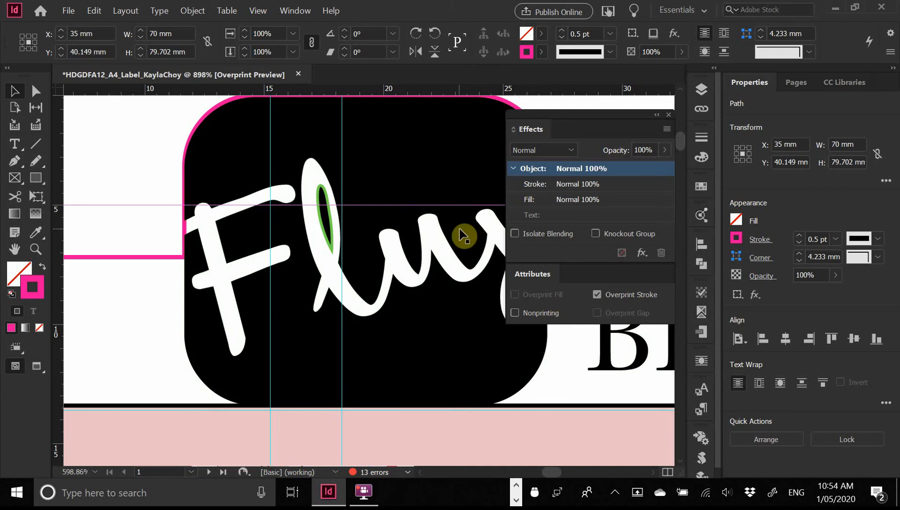
{"action": "scroll", "coordinate": [426, 282], "scroll_direction": "up", "scroll_amount": 4}
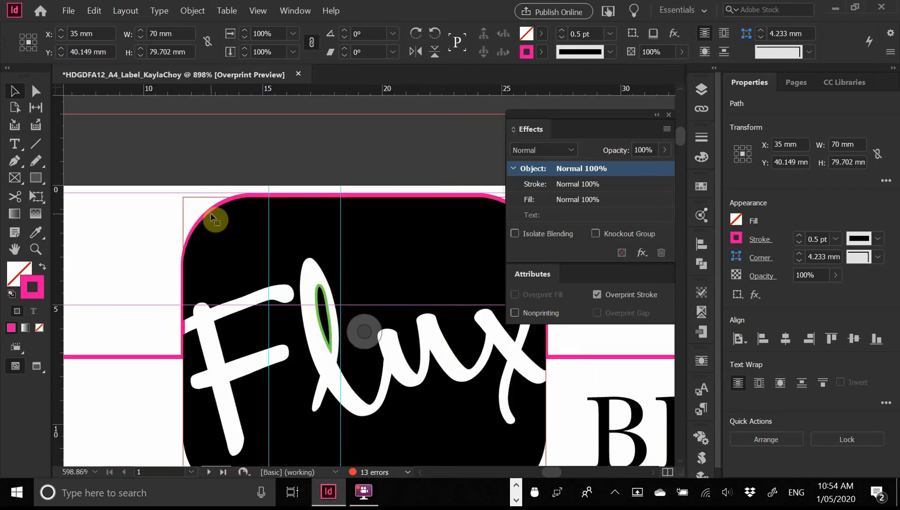
{"action": "left_click", "coordinate": [159, 255]}
{"action": "key", "text": "ctrl+0"}
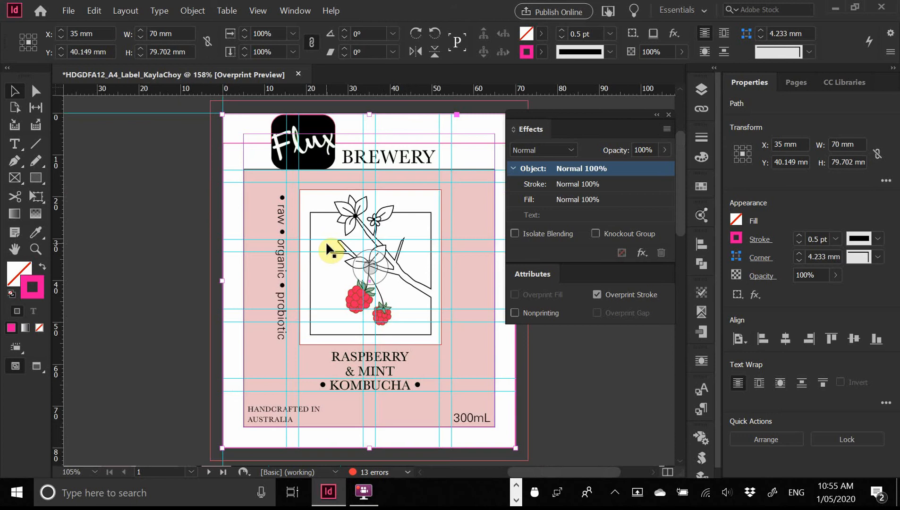
{"action": "key", "text": "ctrl+space"}
{"action": "left_click_drag", "start_coordinate": [213, 128], "coordinate": [338, 197]}
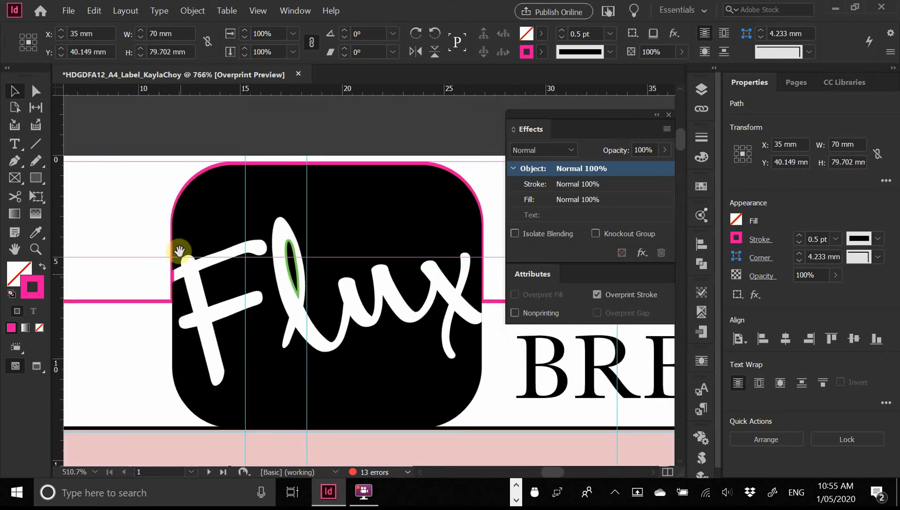
{"action": "left_click_drag", "start_coordinate": [131, 271], "coordinate": [93, 281]}
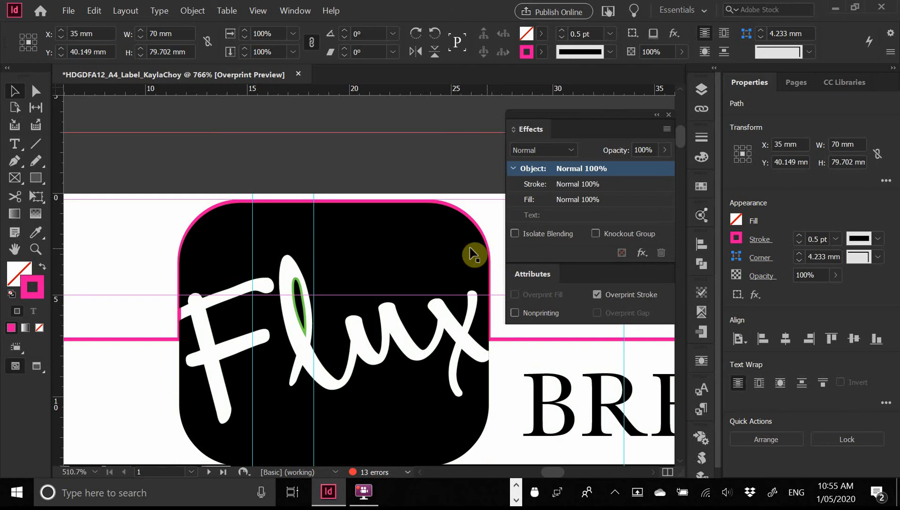
- Open the linked file Flux Kombucha logo copy.ai for editing in Illustrator and switch back to InDesign
{"action": "left_click", "coordinate": [370, 255]}
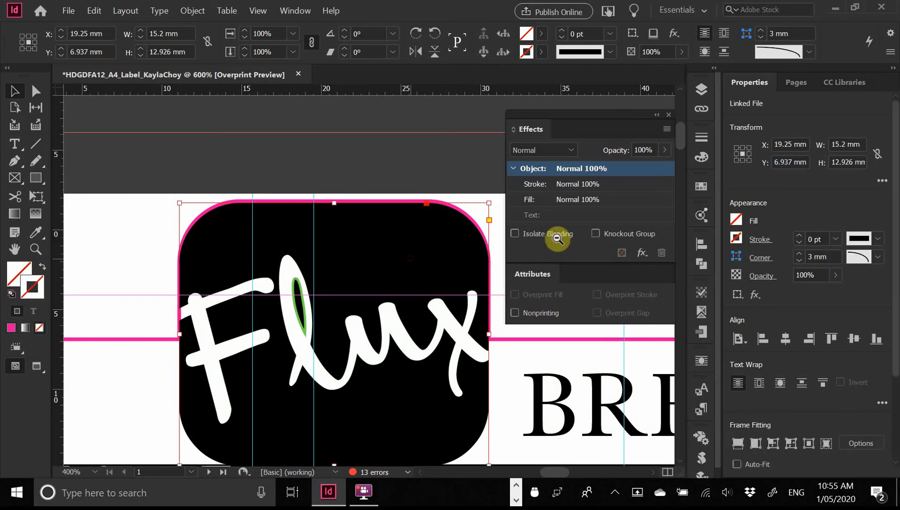
{"action": "key", "text": "ctrl+minus"}
{"action": "left_click", "coordinate": [701, 108]}
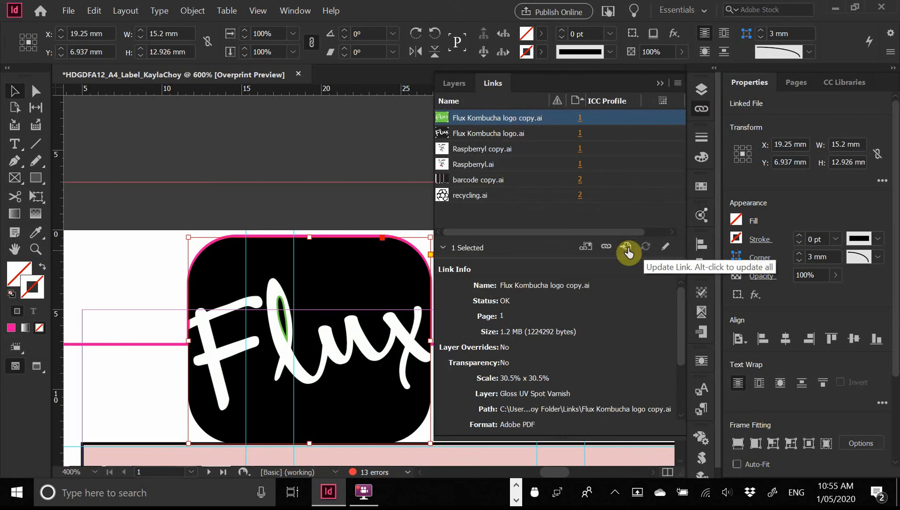
{"action": "left_click", "coordinate": [662, 252]}
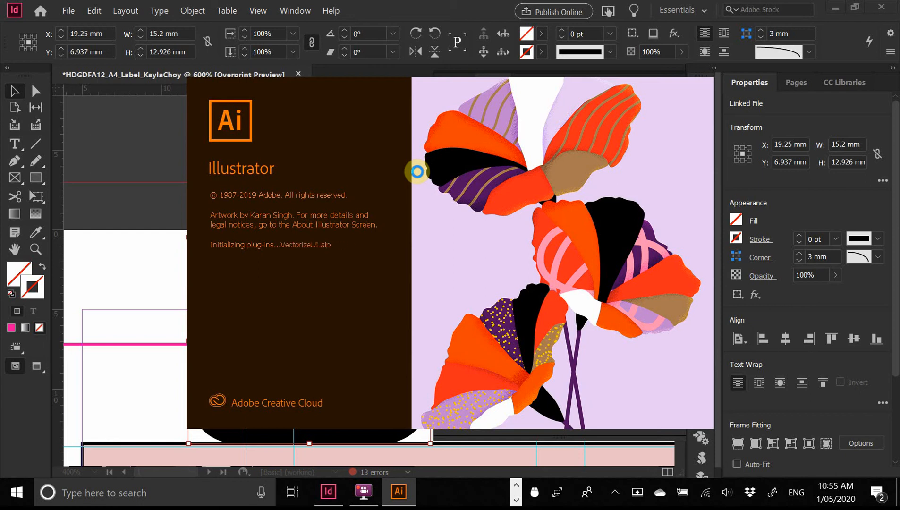
{"action": "key", "text": "alt+Tab"}
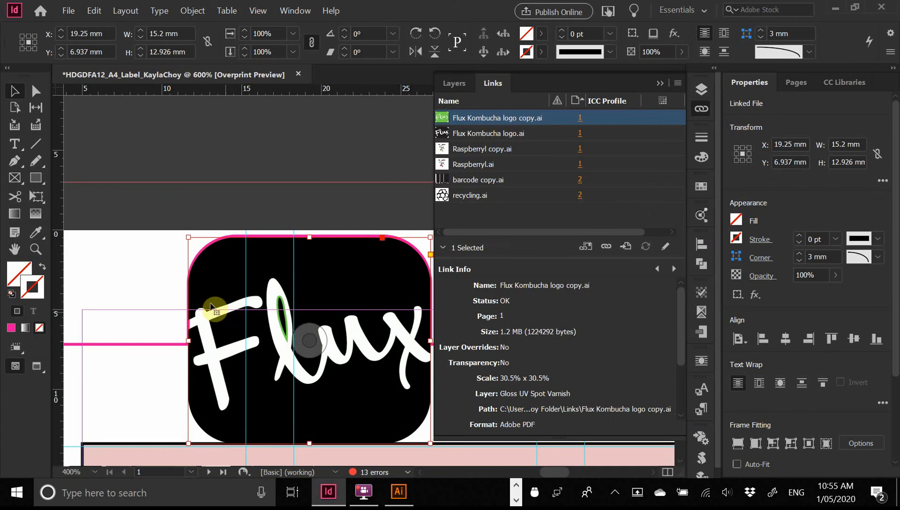
- Select the magenta die-cut path beside the Flux logo
{"action": "key", "text": "space"}
{"action": "left_click_drag", "start_coordinate": [149, 274], "coordinate": [221, 184]}
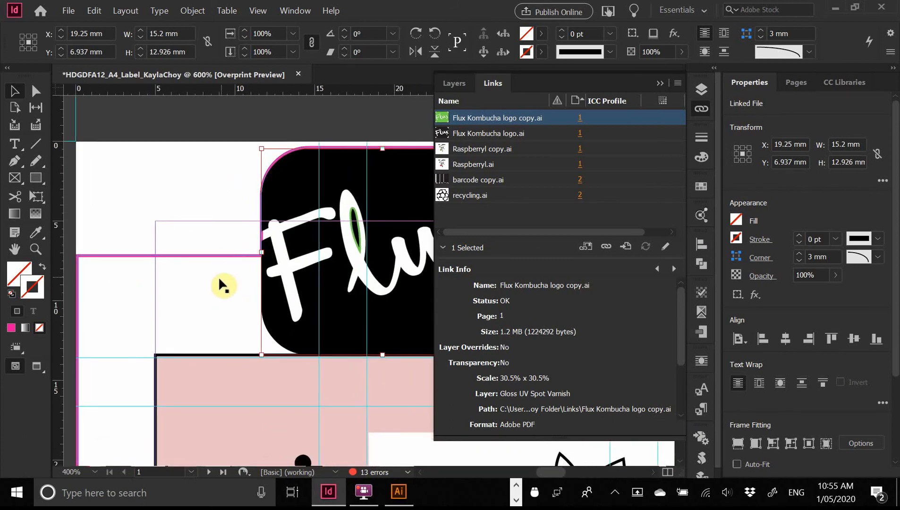
{"action": "left_click", "coordinate": [191, 257]}
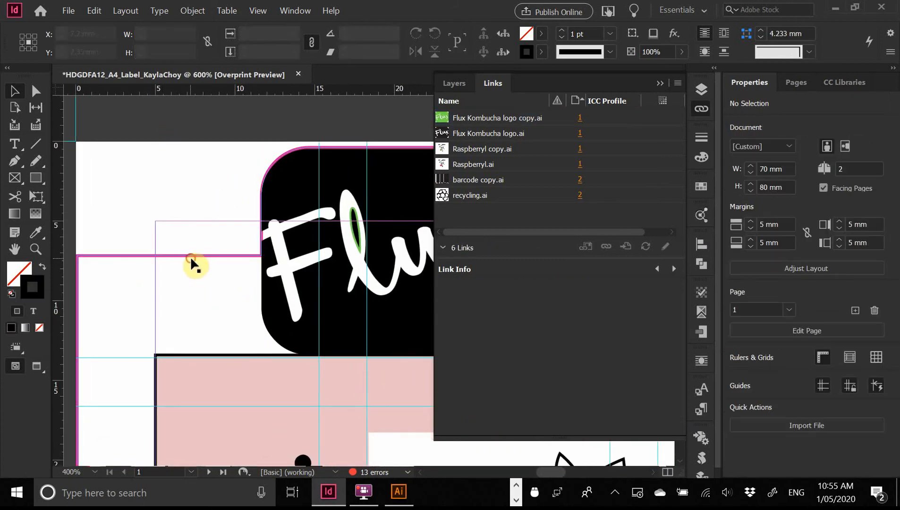
{"action": "left_click", "coordinate": [166, 256]}
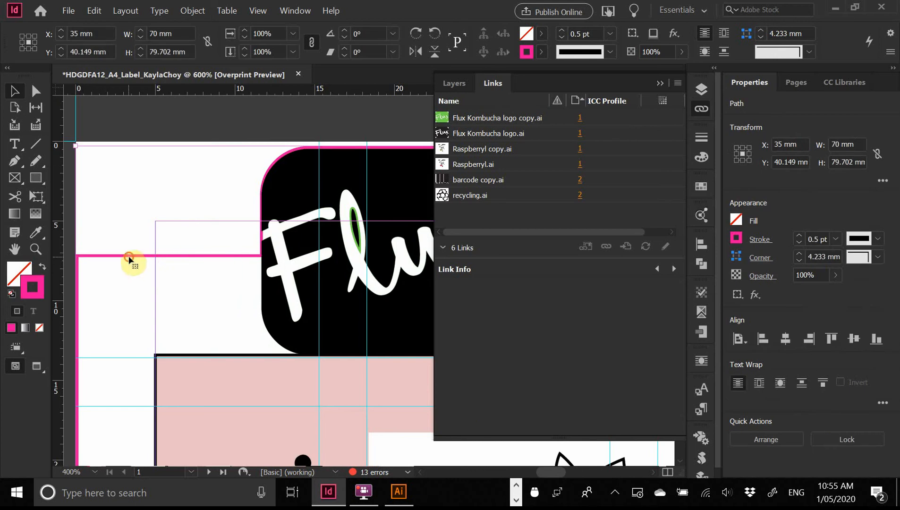
- Examine the die line at high magnification along the logo's rounded corner and where it crosses the letter F
{"action": "left_click_drag", "start_coordinate": [276, 148], "coordinate": [317, 164]}
{"action": "left_click", "coordinate": [288, 322], "text": "ctrl+alt"}
{"action": "left_click", "coordinate": [284, 309], "text": "ctrl+alt"}
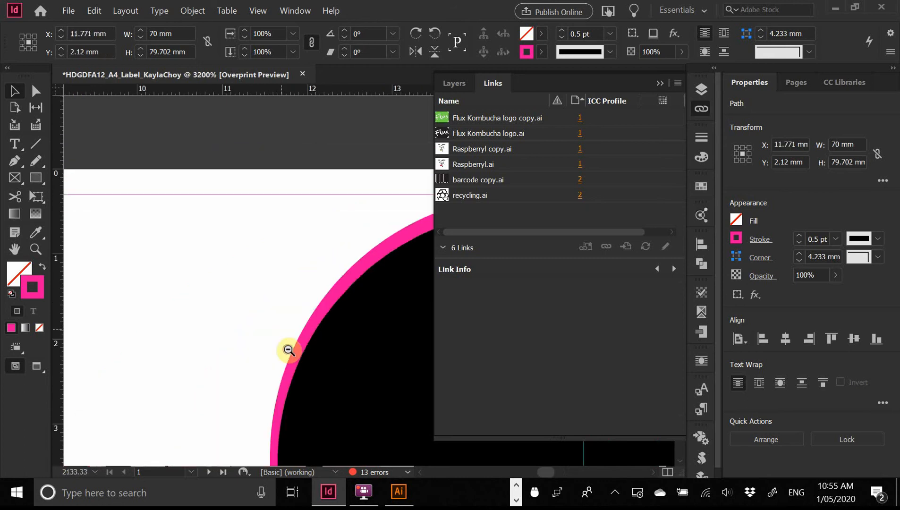
{"action": "left_click", "coordinate": [287, 350], "text": "ctrl+alt"}
{"action": "left_click_drag", "start_coordinate": [349, 393], "coordinate": [196, 196]}
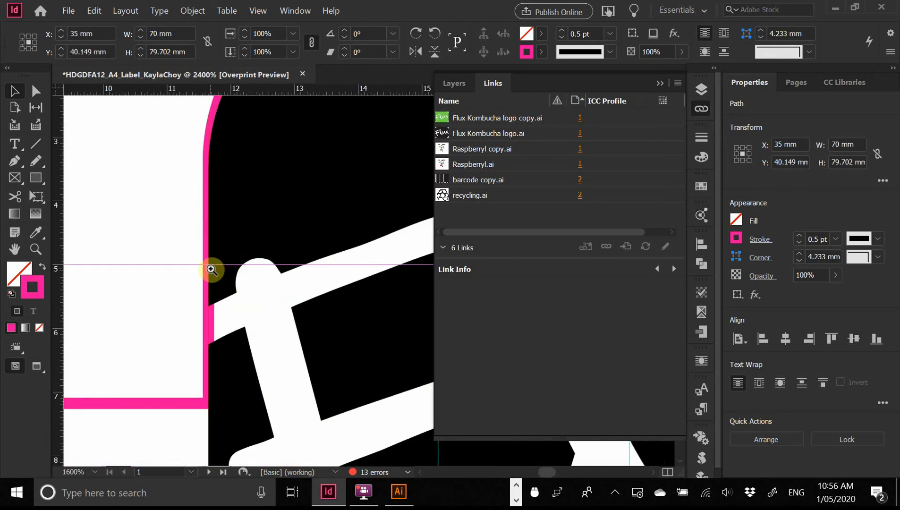
{"action": "left_click_drag", "start_coordinate": [197, 283], "coordinate": [256, 373]}
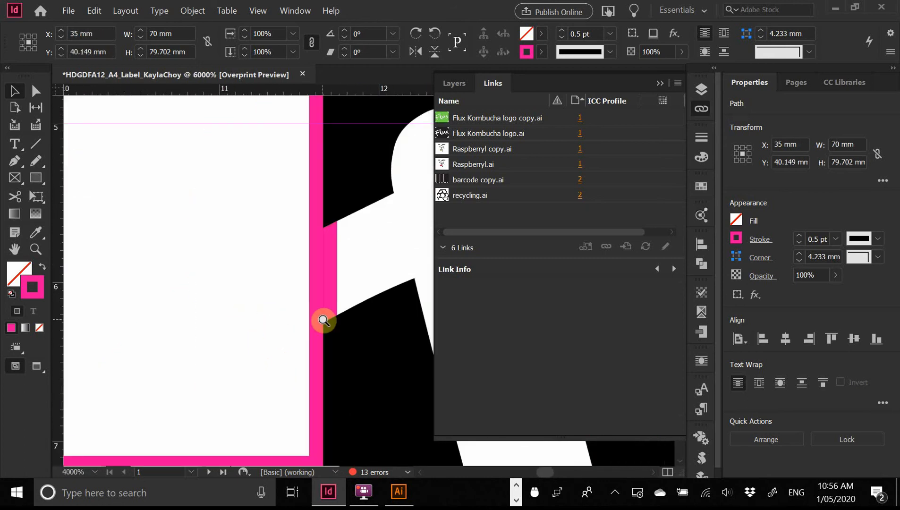
{"action": "key", "text": "ctrl+0"}
{"action": "left_click_drag", "start_coordinate": [200, 126], "coordinate": [166, 146]}
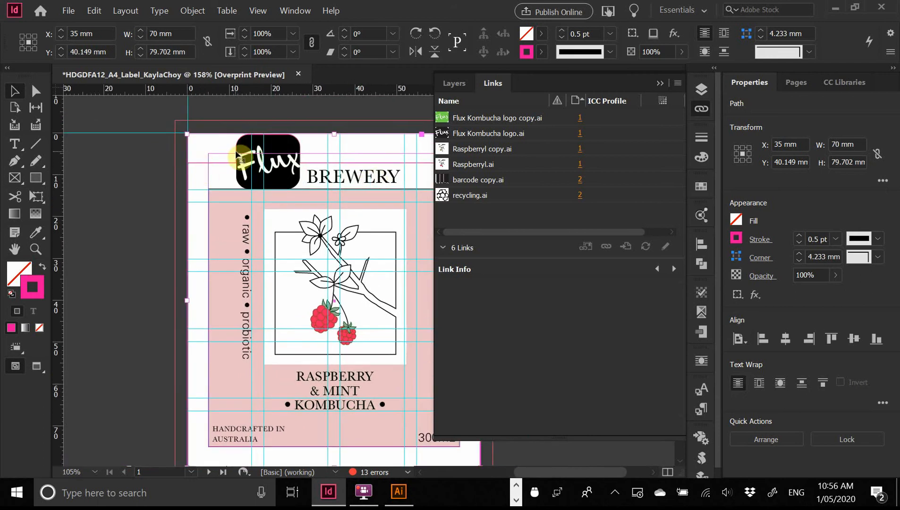
- Show the label document's layers and switch to Flux Kombucha logo copy.ai in Illustrator
{"action": "left_click", "coordinate": [699, 88]}
{"action": "left_click", "coordinate": [701, 92]}
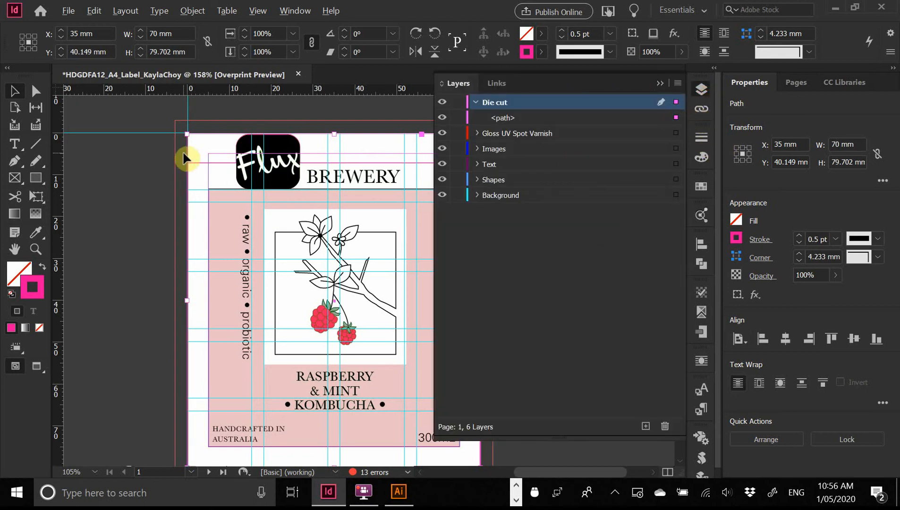
{"action": "key", "text": "alt+Tab"}
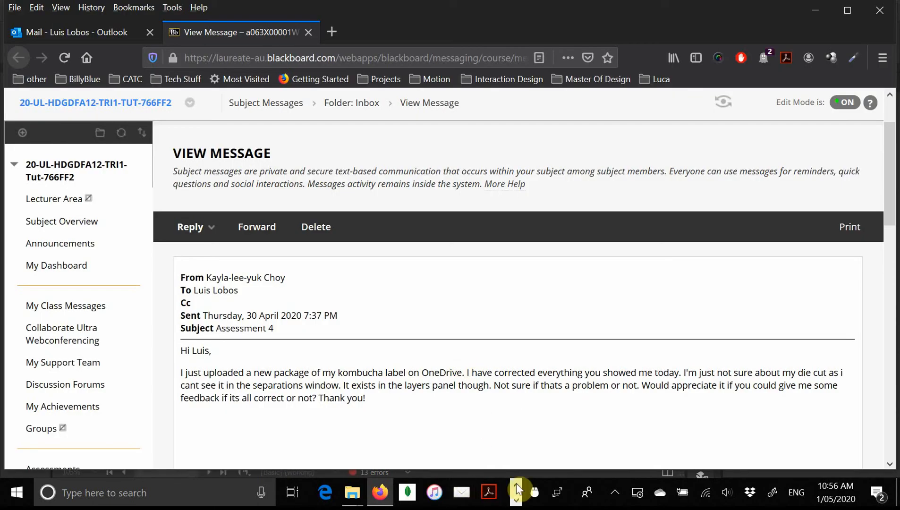
{"action": "left_click", "coordinate": [516, 501]}
{"action": "left_click", "coordinate": [401, 492]}
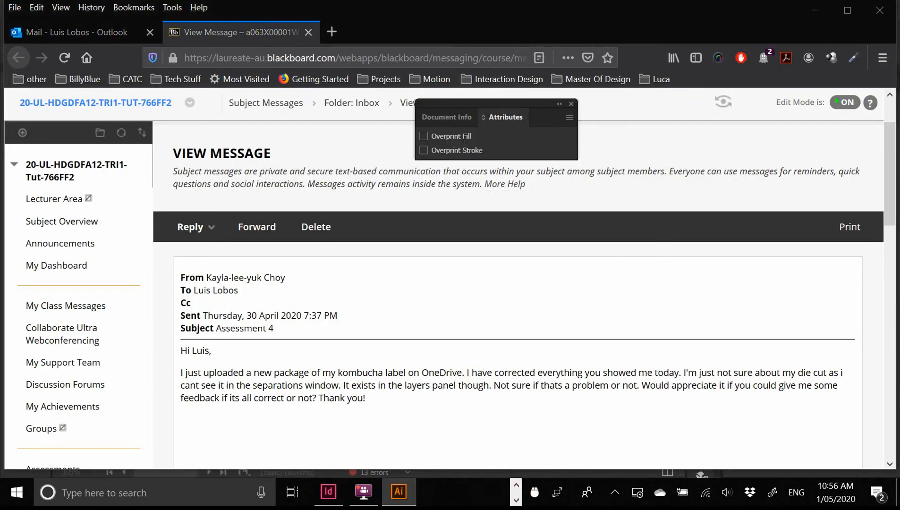
- Paste the copied die-cut path beside the green Flux logo, then clear the selection
{"action": "mouse_move", "coordinate": [331, 509]}
{"action": "left_mouse_down"}
{"action": "mouse_move", "coordinate": [331, 289]}
{"action": "mouse_move", "coordinate": [380, 15]}
{"action": "mouse_move", "coordinate": [398, 0]}
{"action": "left_mouse_up"}
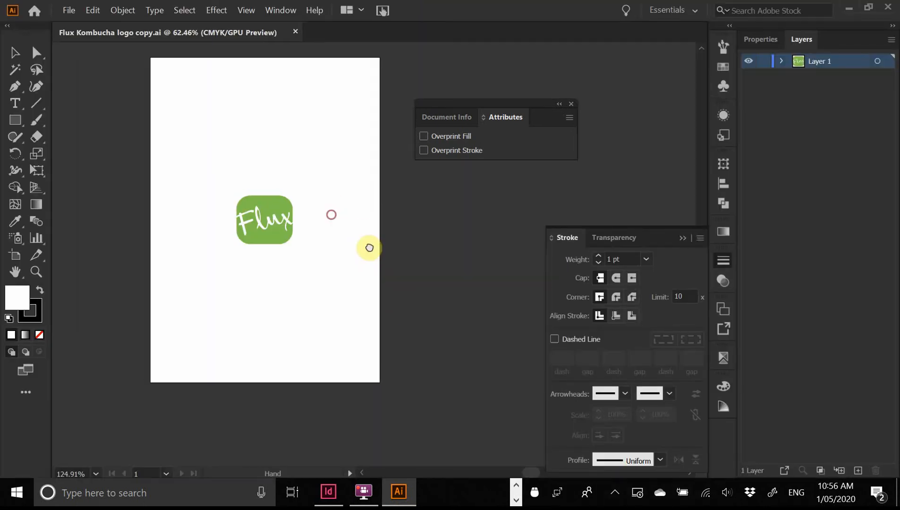
{"action": "left_click_drag", "start_coordinate": [331, 212], "coordinate": [345, 232]}
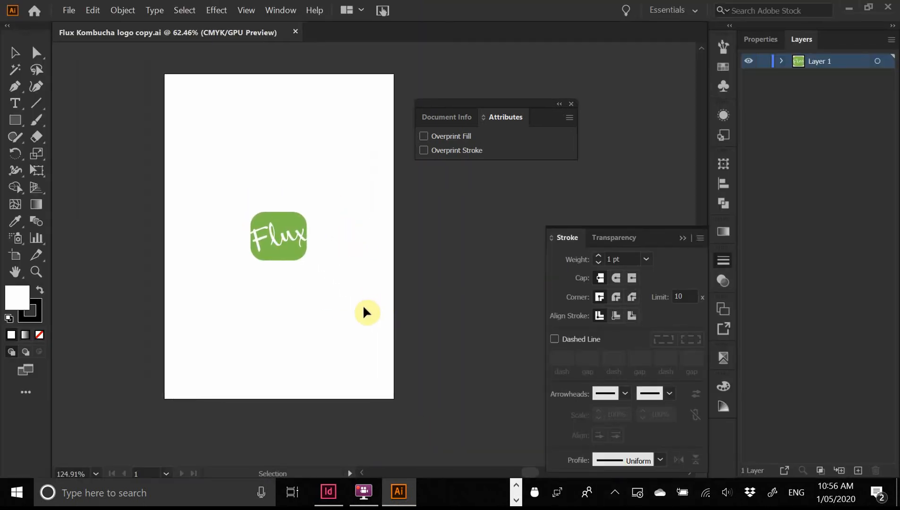
{"action": "key", "text": "ctrl+v"}
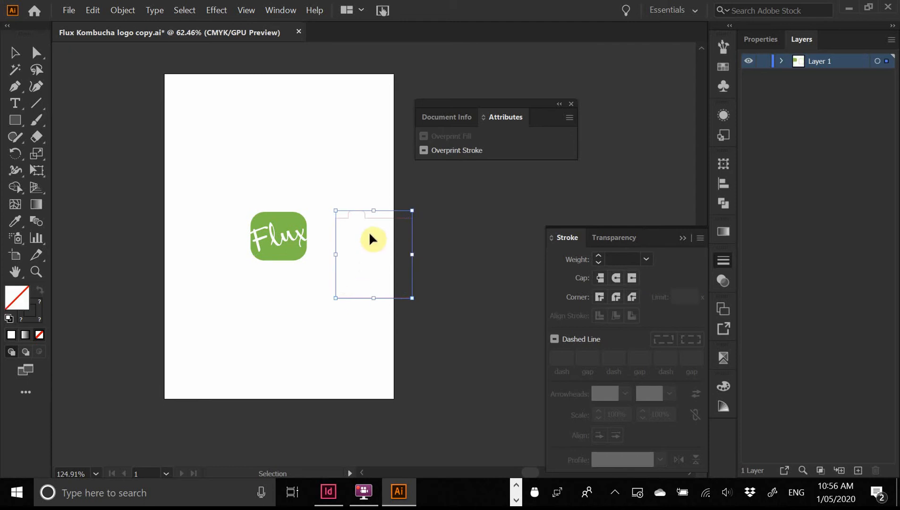
{"action": "left_click", "coordinate": [301, 237], "text": "shift"}
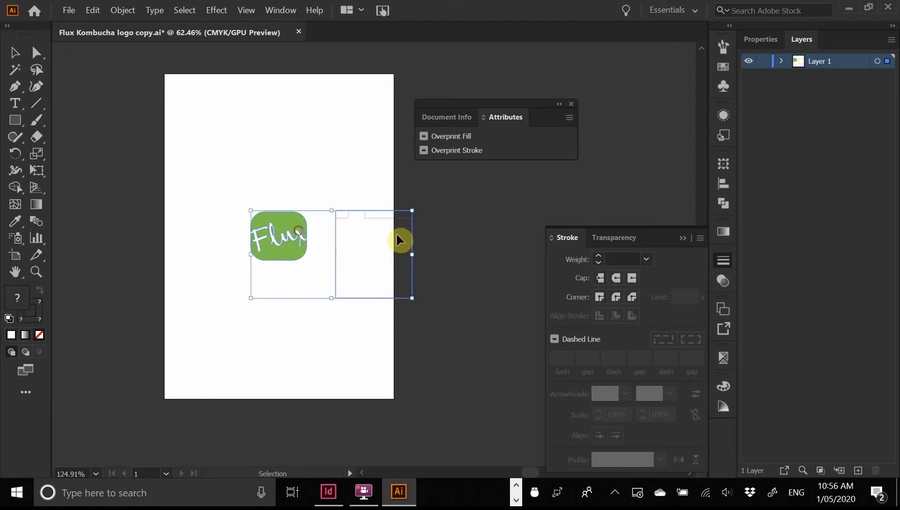
{"action": "left_click", "coordinate": [476, 245]}
- Move the pasted die-cut path over the green Flux logo and enlarge it to roughly match the artwork
{"action": "left_click", "coordinate": [347, 218]}
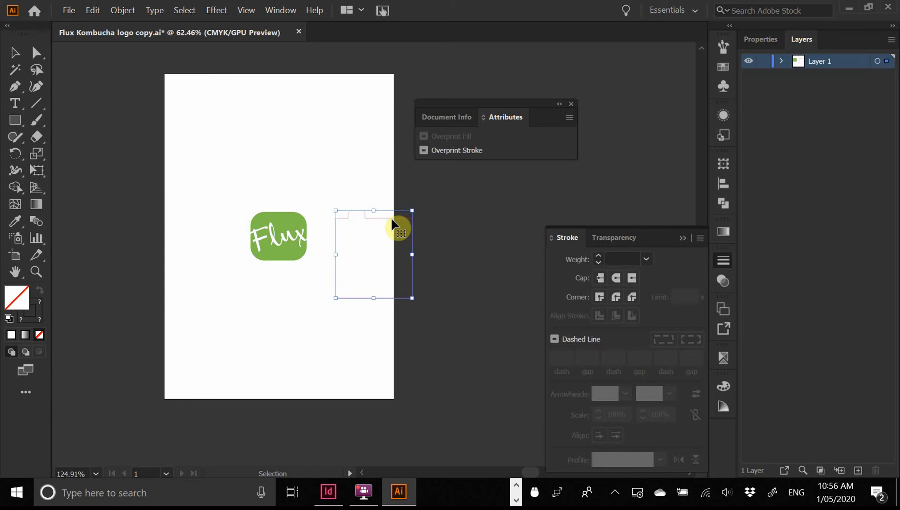
{"action": "left_click_drag", "start_coordinate": [392, 224], "coordinate": [296, 214]}
{"action": "left_click_drag", "start_coordinate": [316, 295], "coordinate": [475, 401]}
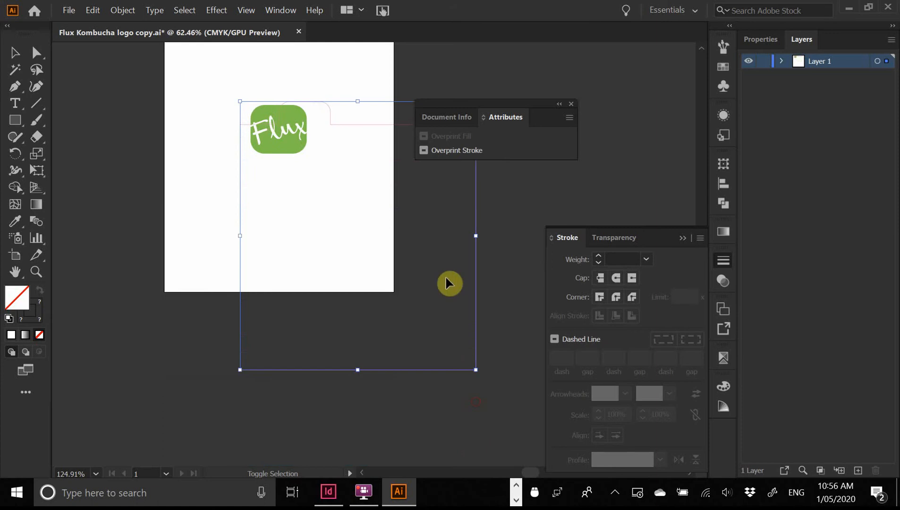
{"action": "left_click_drag", "start_coordinate": [438, 259], "coordinate": [456, 358]}
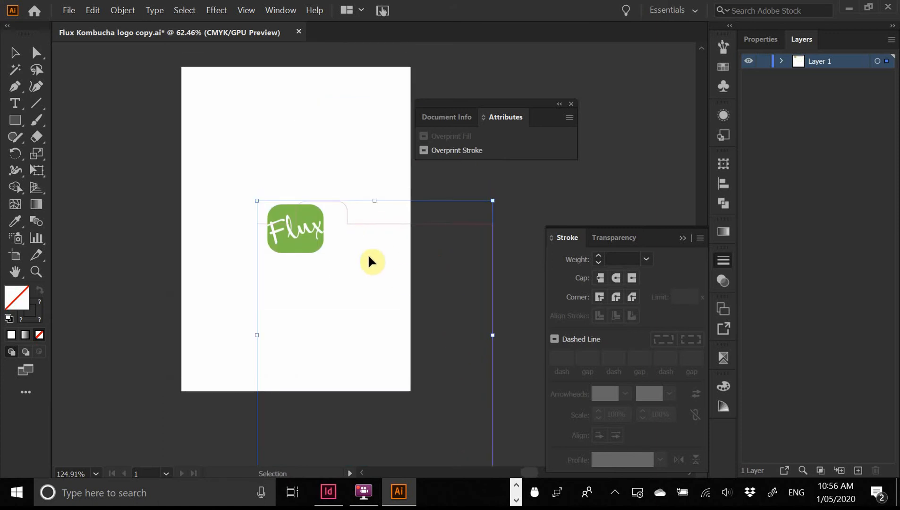
- Switch to InDesign, try moving the Gloss UV Spot Varnish logo off the label, and undo the move
{"action": "key", "text": "alt+Tab"}
{"action": "key", "text": "alt+Tab"}
{"action": "key", "text": "alt+Tab"}
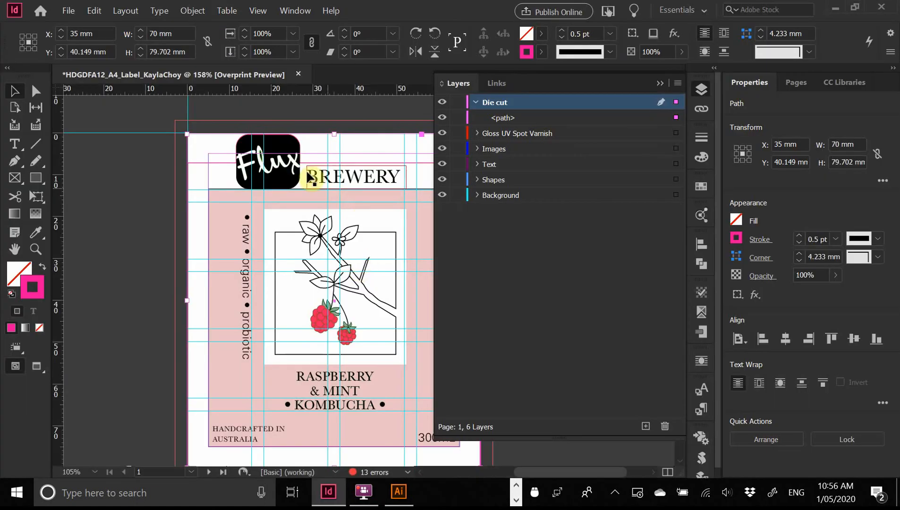
{"action": "left_click", "coordinate": [291, 151]}
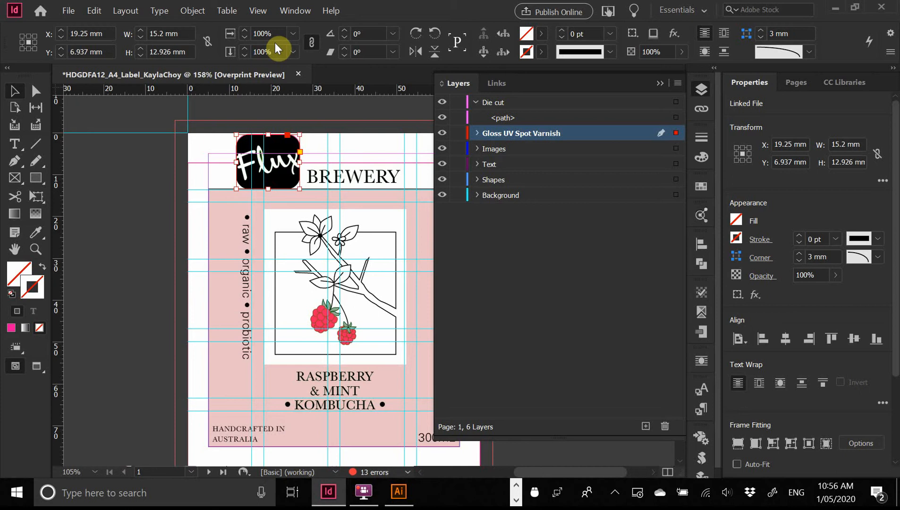
{"action": "left_click_drag", "start_coordinate": [281, 151], "coordinate": [333, 121]}
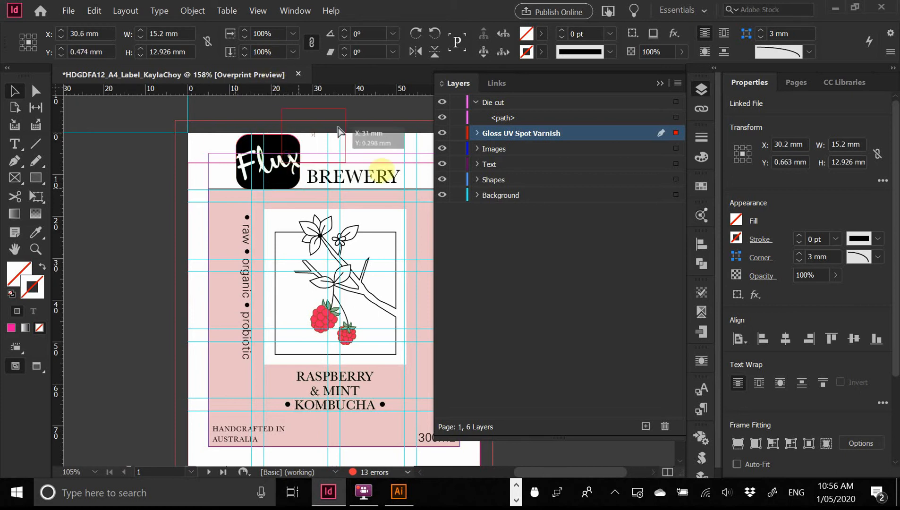
{"action": "key", "text": "ctrl+z"}
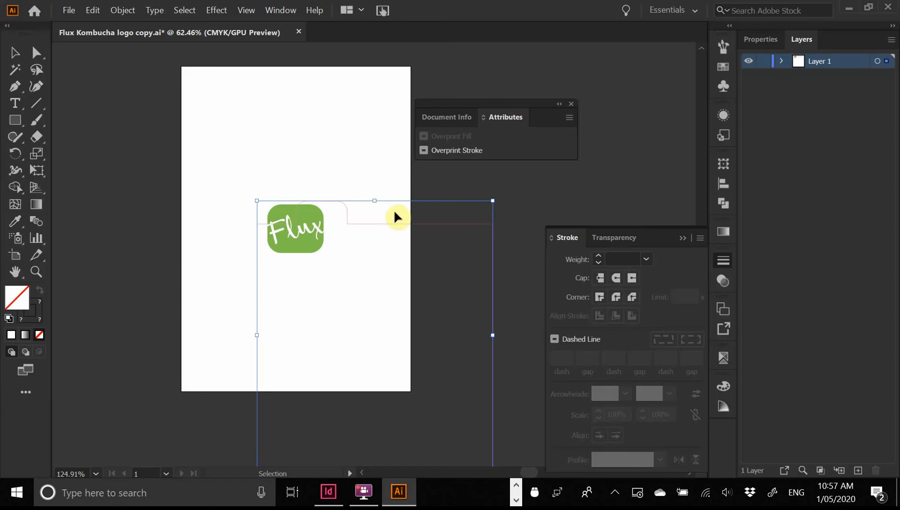
- Close Flux Kombucha logo copy.ai in Illustrator without saving the changes and return to InDesign
{"action": "left_click", "coordinate": [483, 214]}
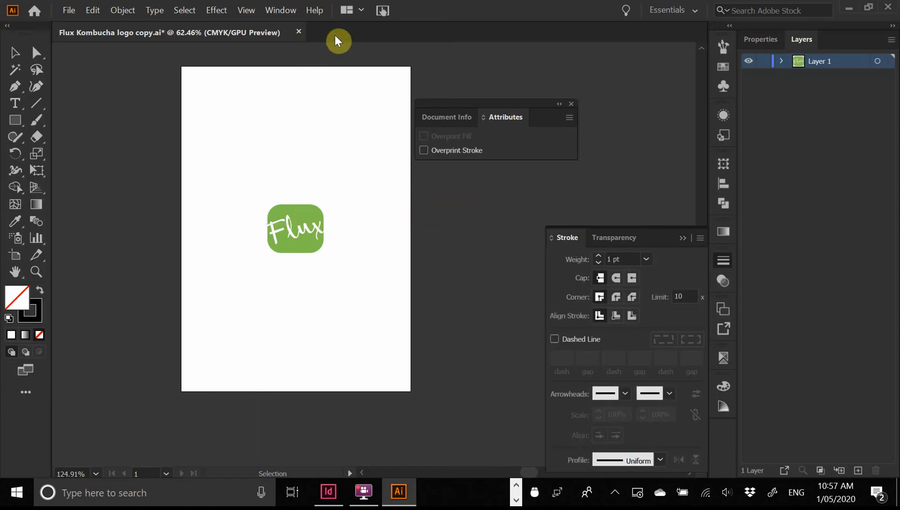
{"action": "left_click", "coordinate": [299, 32]}
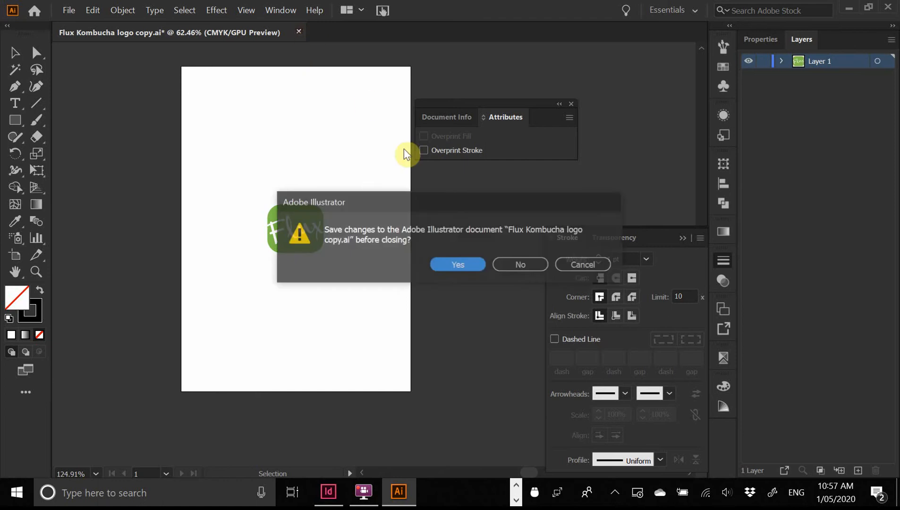
{"action": "key", "text": "n"}
{"action": "key", "text": "alt+Tab"}
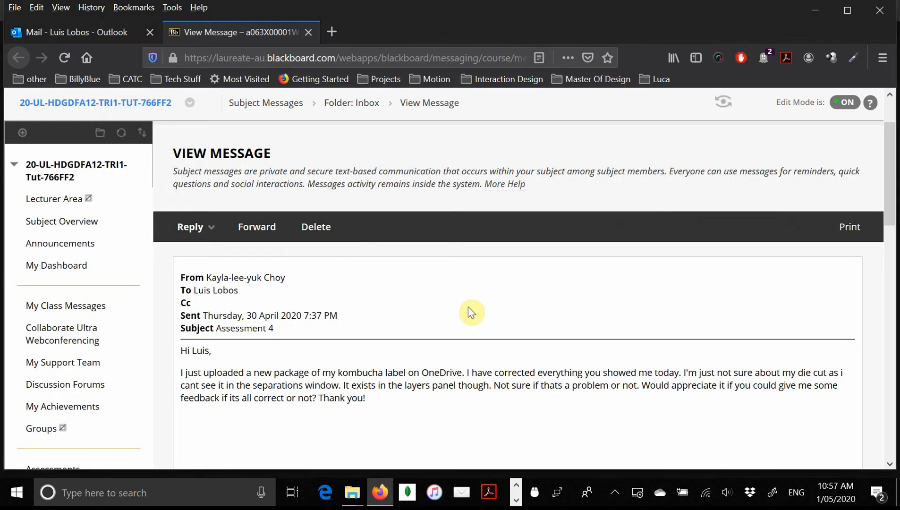
{"action": "key", "text": "alt+Tab"}
{"action": "key", "text": "alt+Tab"}
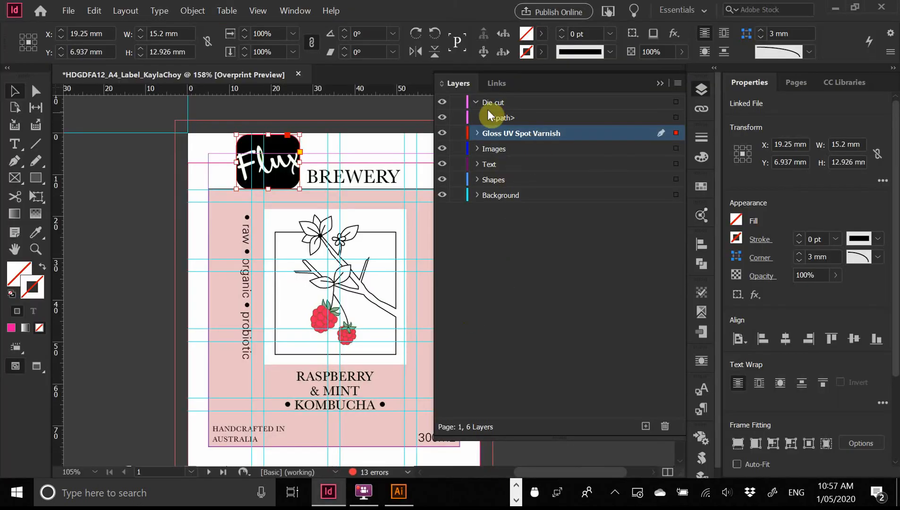
- Hide the Gloss UV Spot Varnish layer and open the black logo's linked file, Flux Kombucha logo.ai, for editing in Illustrator
{"action": "left_click", "coordinate": [476, 102]}
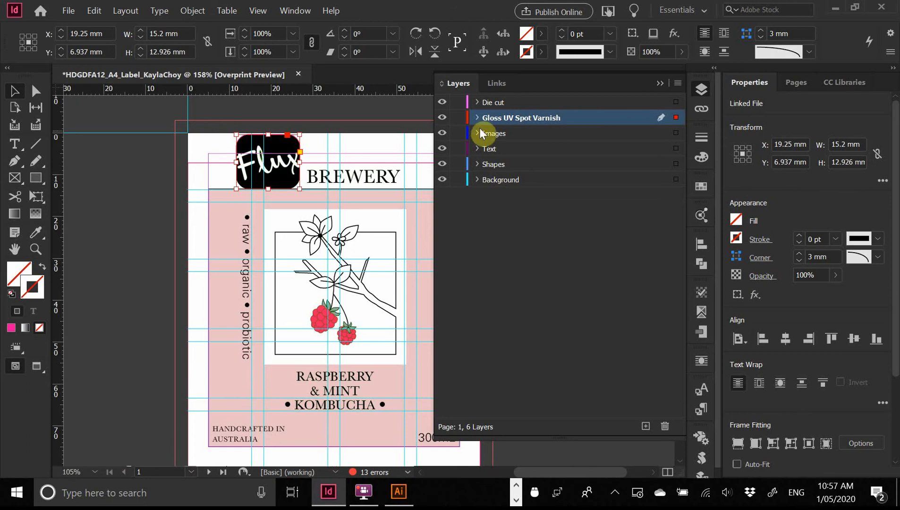
{"action": "left_click", "coordinate": [442, 118]}
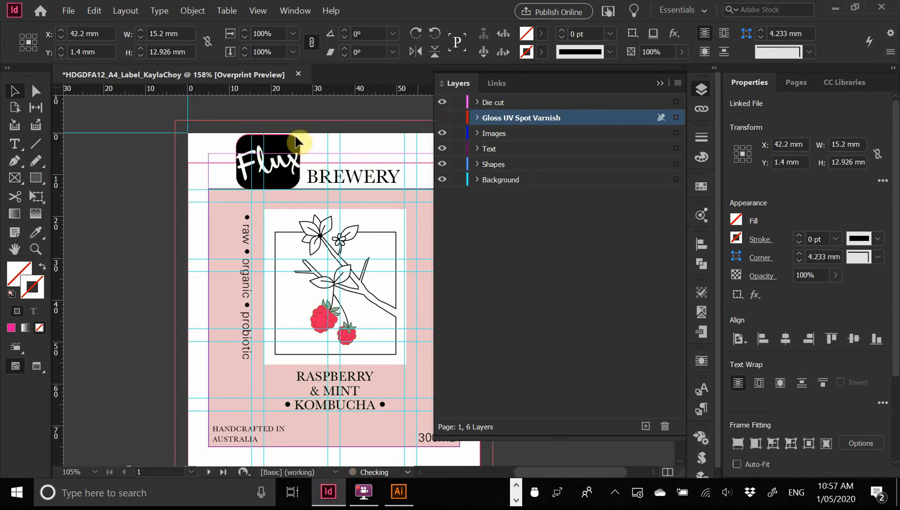
{"action": "left_click", "coordinate": [274, 152]}
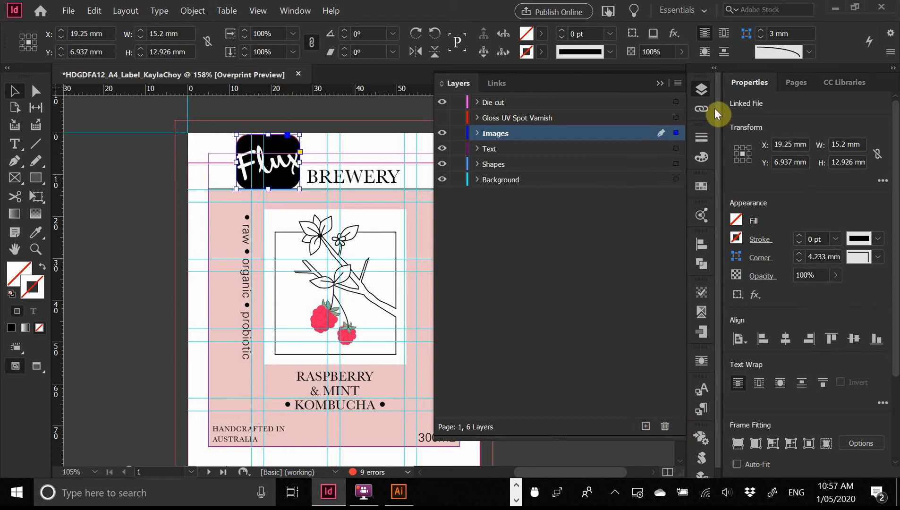
{"action": "left_click", "coordinate": [701, 108]}
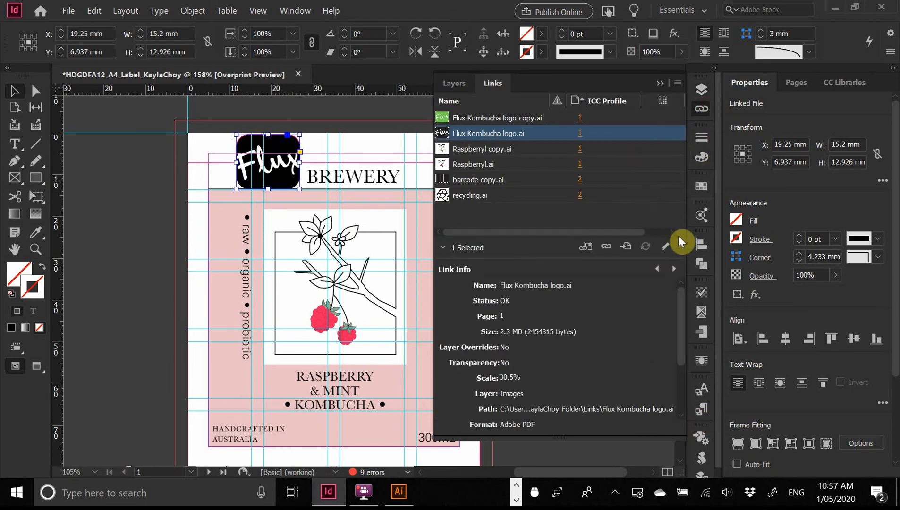
{"action": "left_click", "coordinate": [666, 246]}
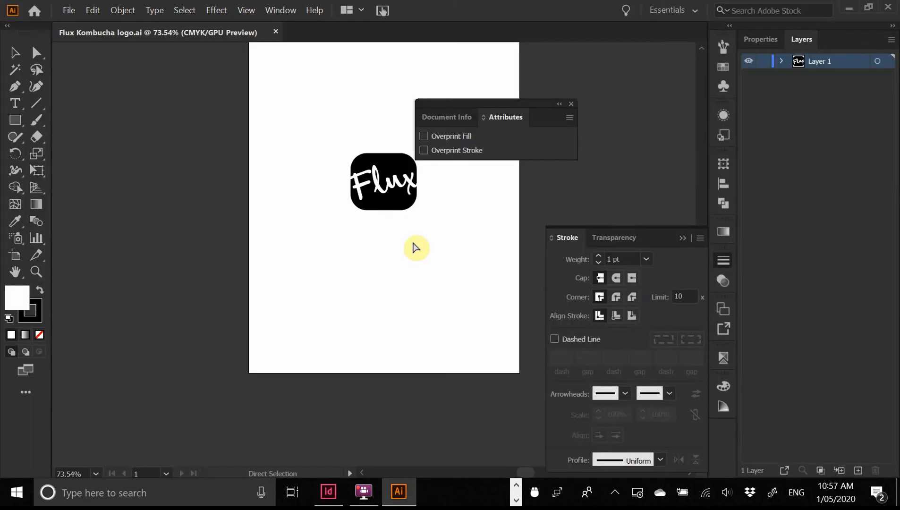
- Paste the die-cut path into Flux Kombucha logo.ai and view the properties of the black Flux logo group
{"action": "left_click", "coordinate": [416, 245]}
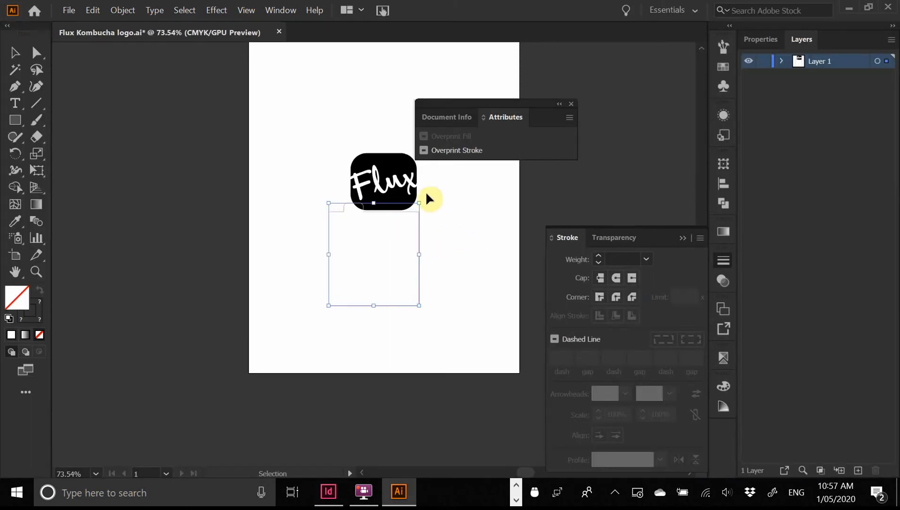
{"action": "left_click", "coordinate": [409, 168]}
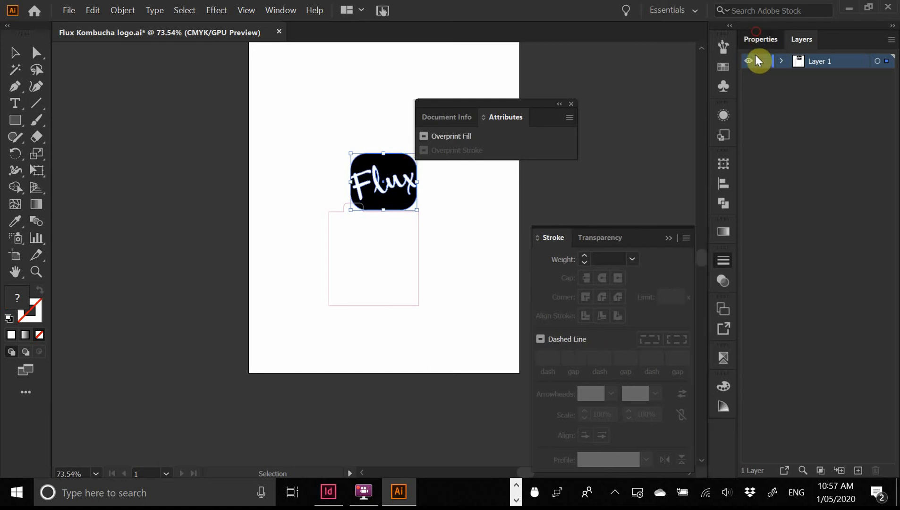
{"action": "left_click", "coordinate": [759, 39]}
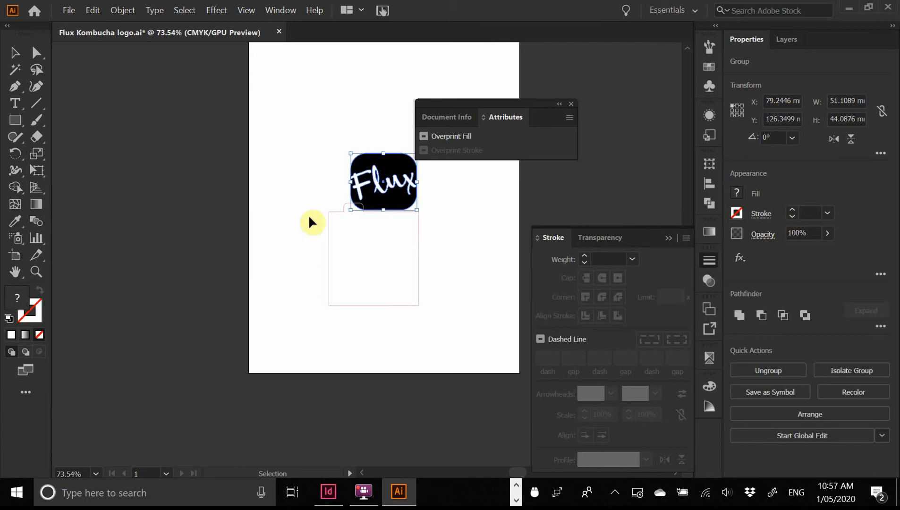
{"action": "left_click", "coordinate": [261, 155]}
- Switch to InDesign, select the die-cut path and examine where it meets the Flux logo beside the letter F
{"action": "key", "text": "alt+Tab"}
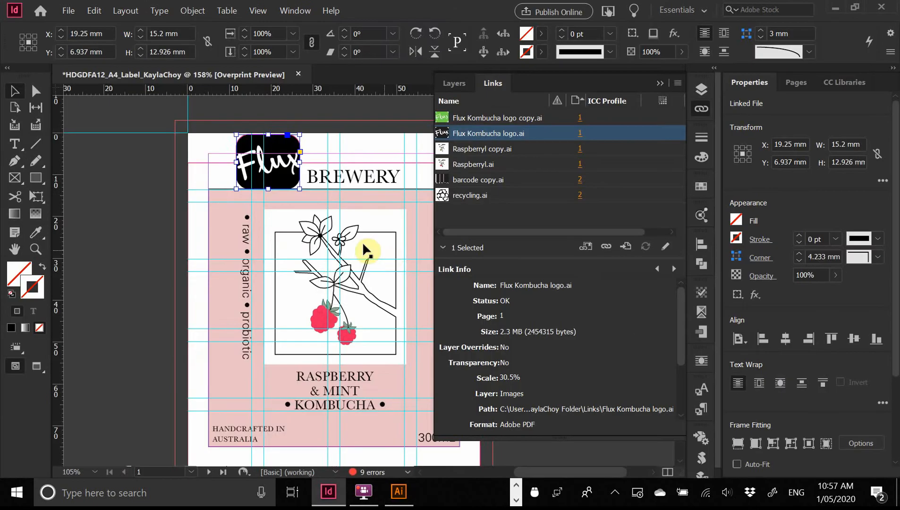
{"action": "left_click", "coordinate": [192, 167]}
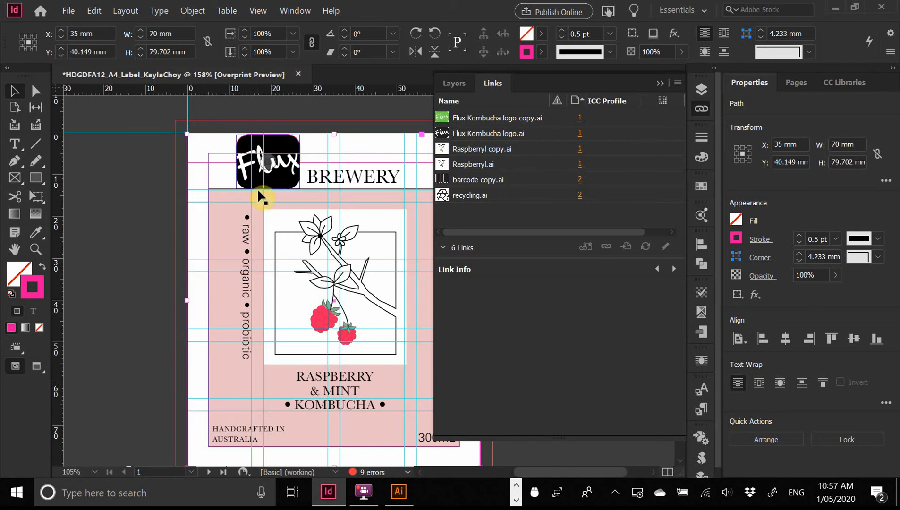
{"action": "key", "text": "ctrl+space"}
{"action": "left_click_drag", "start_coordinate": [217, 146], "coordinate": [319, 183]}
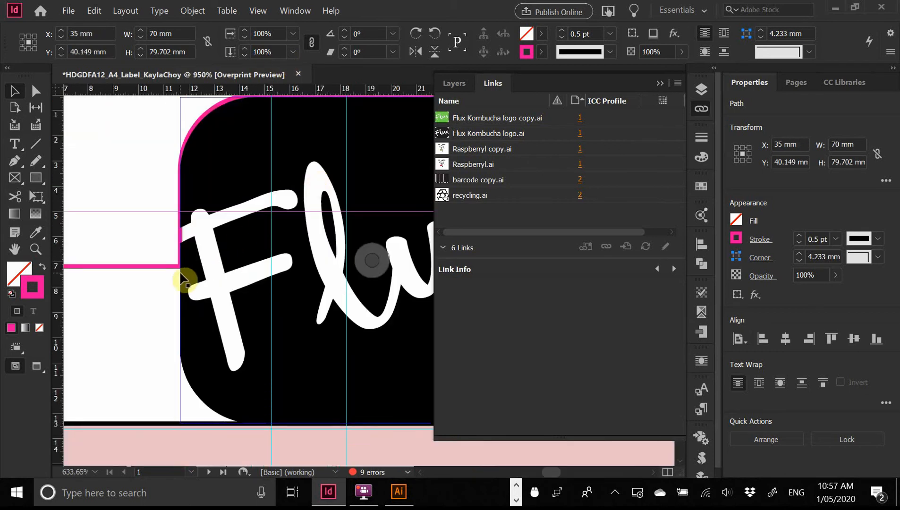
{"action": "key", "text": "ctrl+minus"}
{"action": "key", "text": "ctrl+minus"}
{"action": "key", "text": "ctrl+minus"}
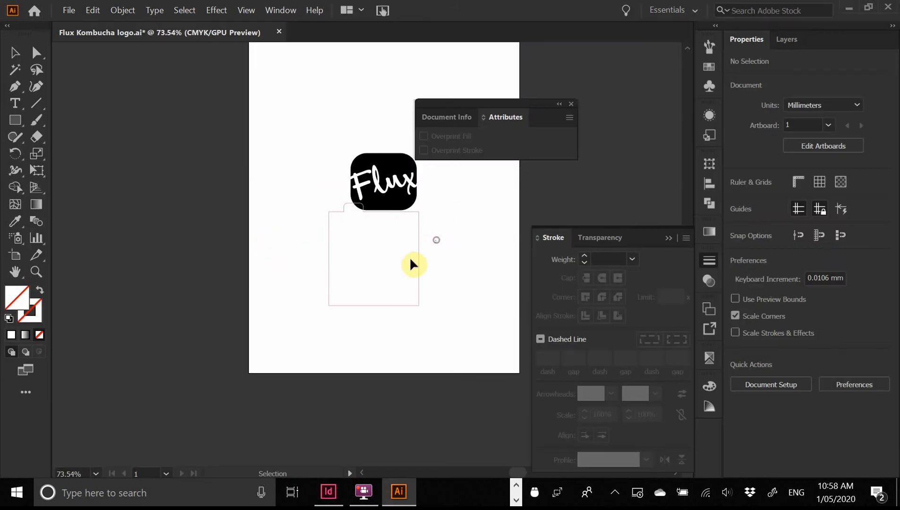
- Delete the pasted die-cut path that overlaps the lower edge of the black Flux logo
{"action": "left_click", "coordinate": [410, 265]}
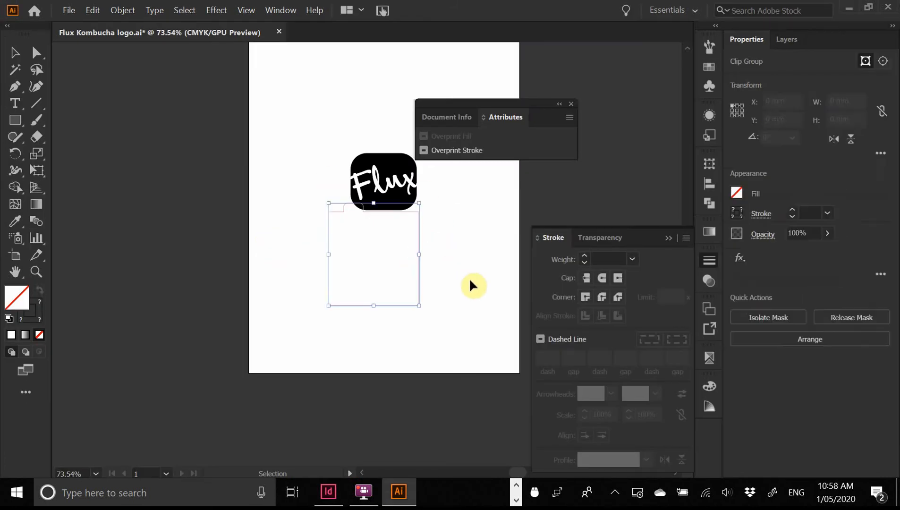
{"action": "key", "text": "Delete"}
{"action": "key", "text": "space"}
{"action": "left_click_drag", "start_coordinate": [478, 250], "coordinate": [394, 286]}
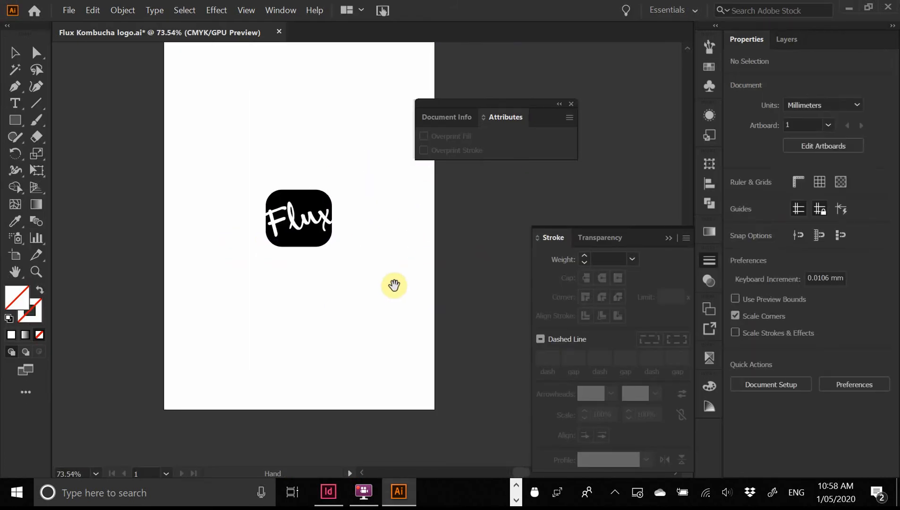
- Show the rulers around the enlarged Flux logo in Flux Kombucha logo.ai
{"action": "key", "text": "ctrl+space"}
{"action": "left_click_drag", "start_coordinate": [251, 184], "coordinate": [377, 317]}
{"action": "left_click_drag", "start_coordinate": [501, 305], "coordinate": [305, 261]}
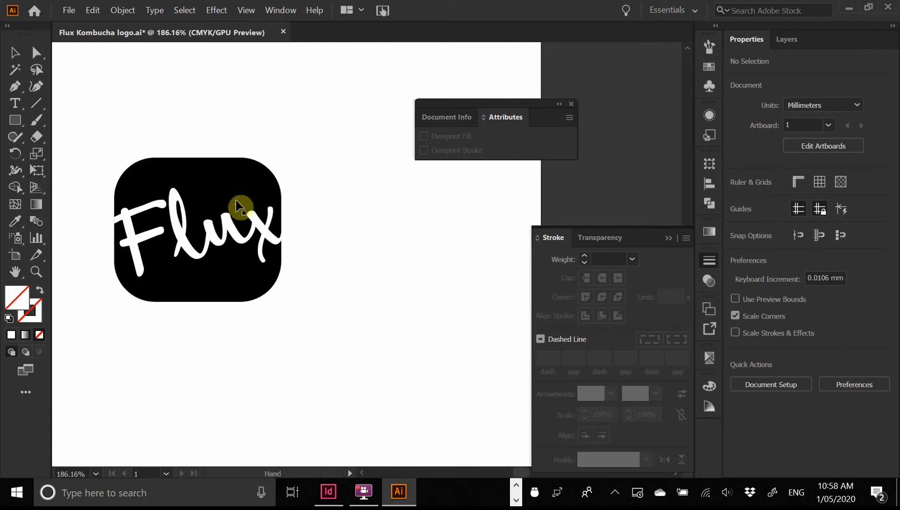
{"action": "left_click", "coordinate": [235, 201]}
{"action": "key", "text": "space"}
{"action": "left_click_drag", "start_coordinate": [410, 241], "coordinate": [489, 231]}
{"action": "left_click", "coordinate": [236, 90]}
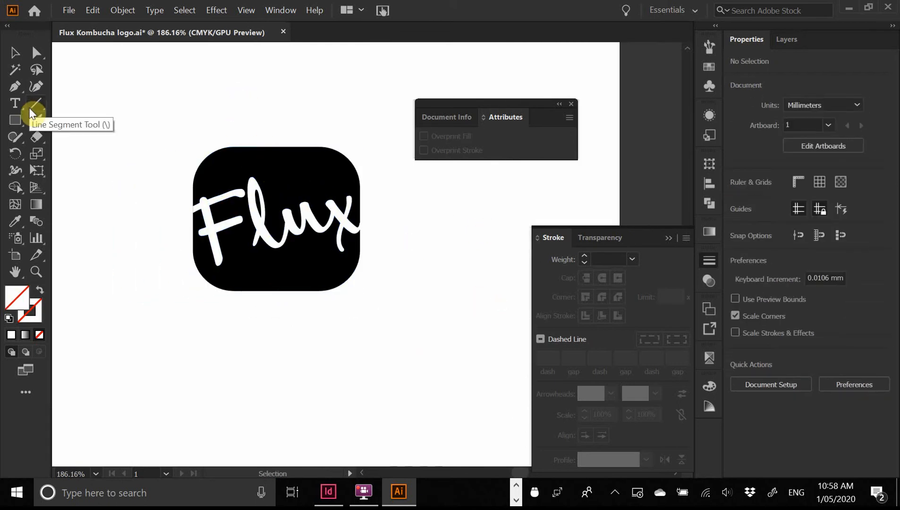
{"action": "key", "text": "ctrl+r"}
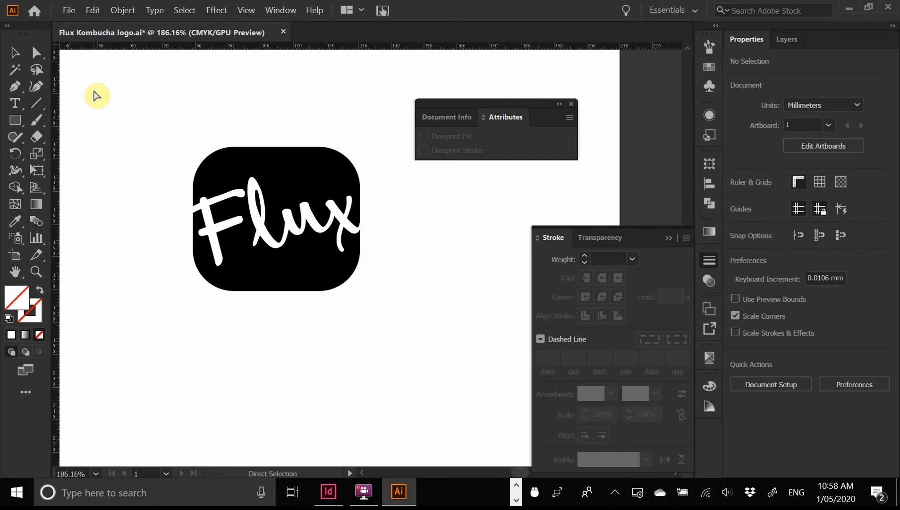
- Place a horizontal guide across the middle of the black Flux logo and show the alignment options
{"action": "left_click_drag", "start_coordinate": [150, 48], "coordinate": [150, 218]}
{"action": "left_click", "coordinate": [14, 55]}
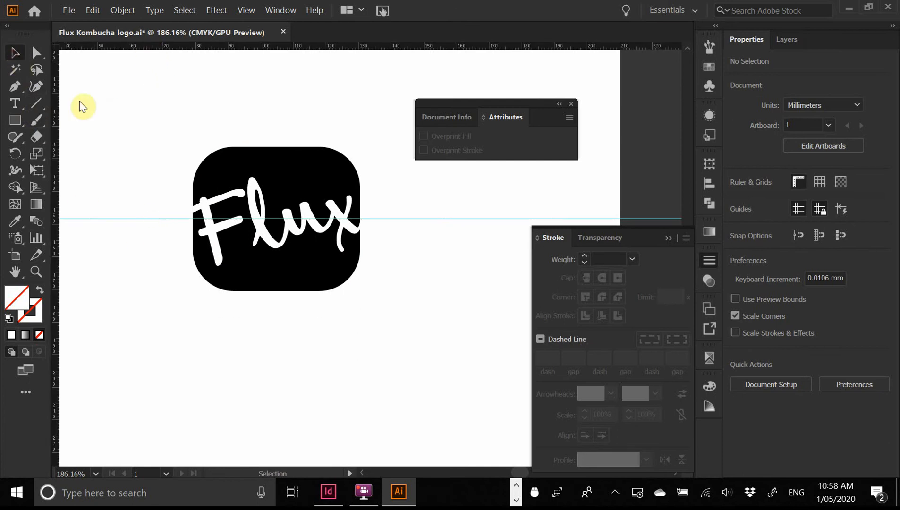
{"action": "left_click", "coordinate": [227, 188]}
{"action": "left_click_drag", "start_coordinate": [131, 204], "coordinate": [159, 247]}
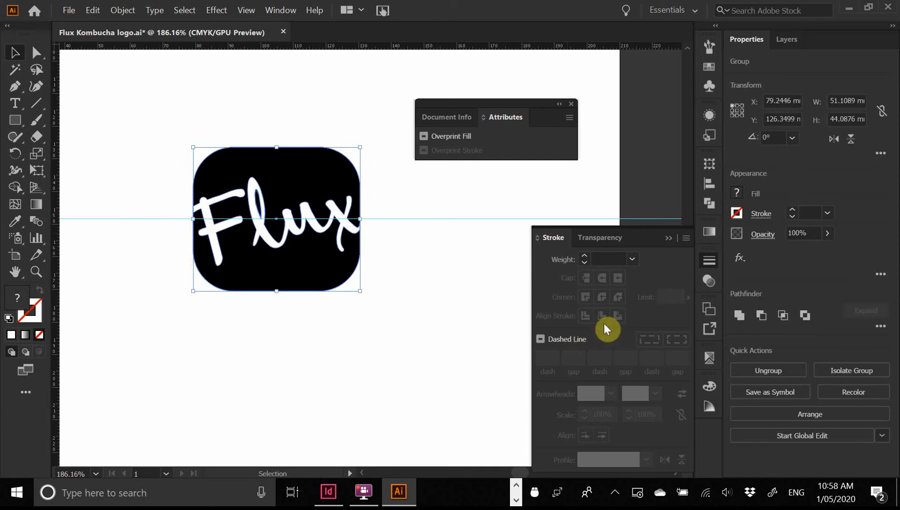
{"action": "left_click", "coordinate": [709, 260]}
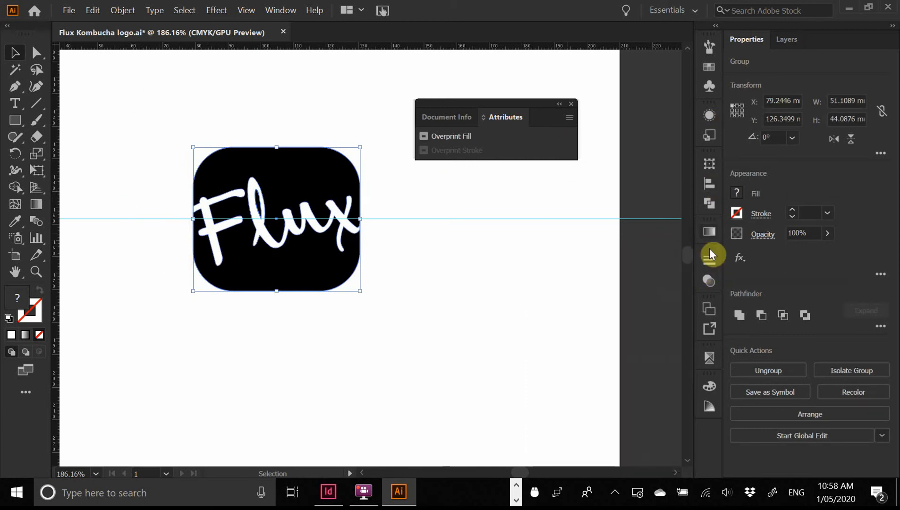
{"action": "left_click", "coordinate": [708, 179]}
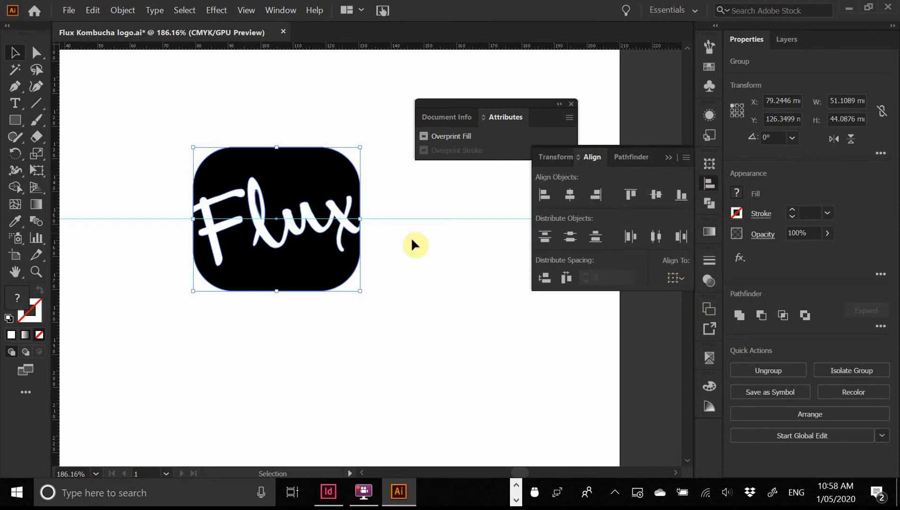
{"action": "left_click", "coordinate": [354, 265]}
{"action": "left_click_drag", "start_coordinate": [408, 206], "coordinate": [436, 253]}
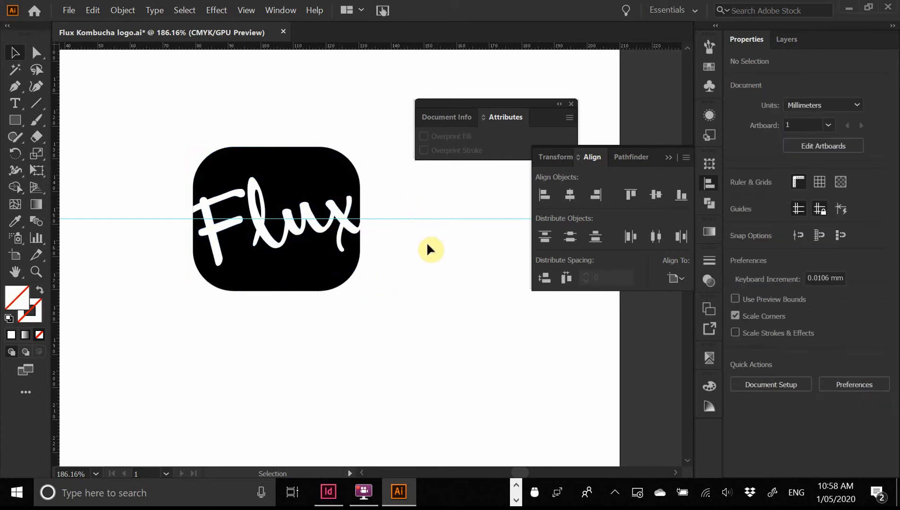
- Unlock the guides and align the horizontal guide to the vertical centre of the black Flux logo, using the logo as key object
{"action": "left_click", "coordinate": [246, 10]}
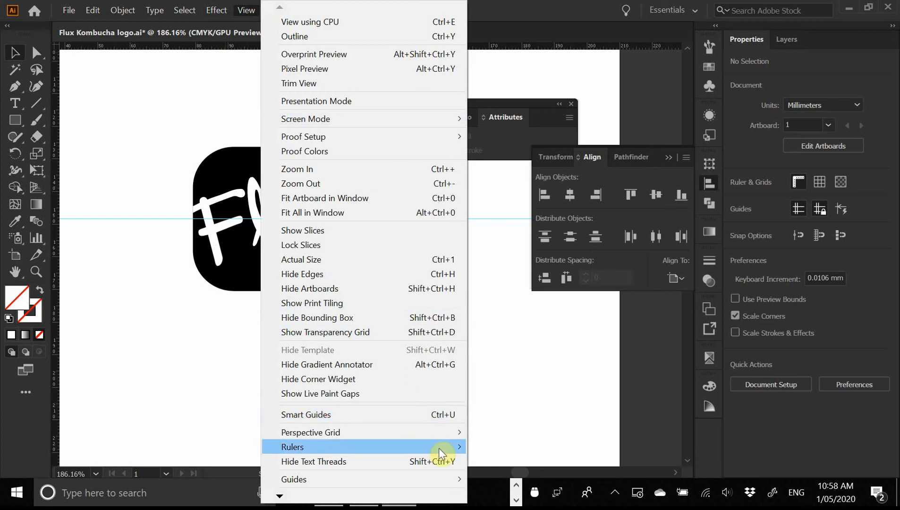
{"action": "mouse_move", "coordinate": [435, 433]}
{"action": "mouse_move", "coordinate": [418, 479]}
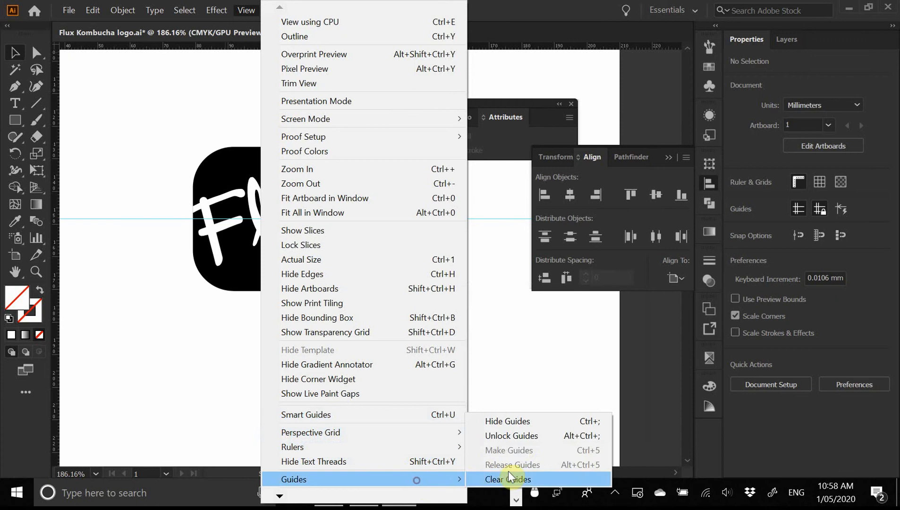
{"action": "left_click", "coordinate": [518, 438]}
{"action": "left_click_drag", "start_coordinate": [419, 205], "coordinate": [453, 258]}
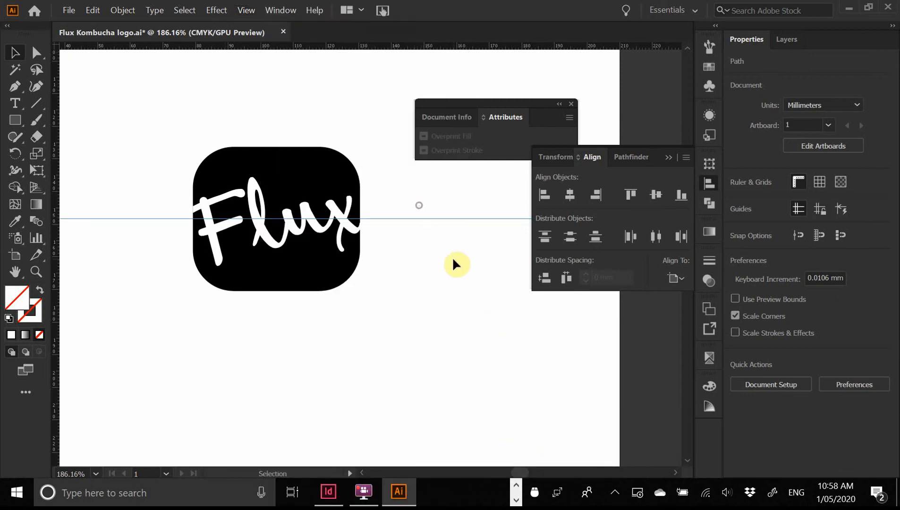
{"action": "left_click", "coordinate": [354, 267], "text": "shift"}
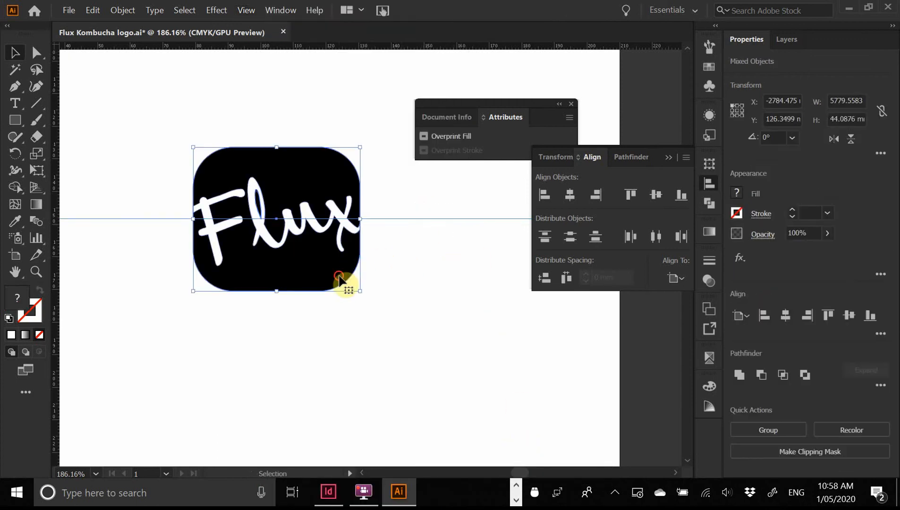
{"action": "left_click", "coordinate": [340, 279]}
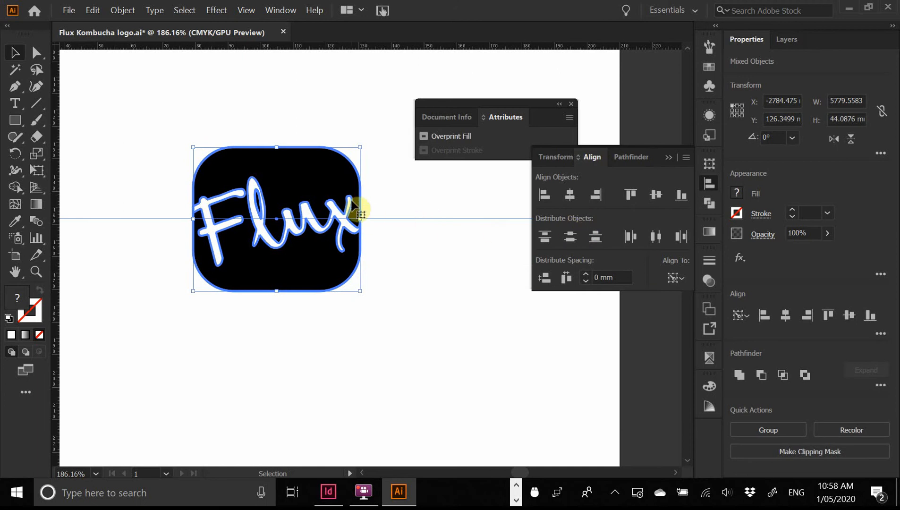
{"action": "left_click", "coordinate": [656, 199]}
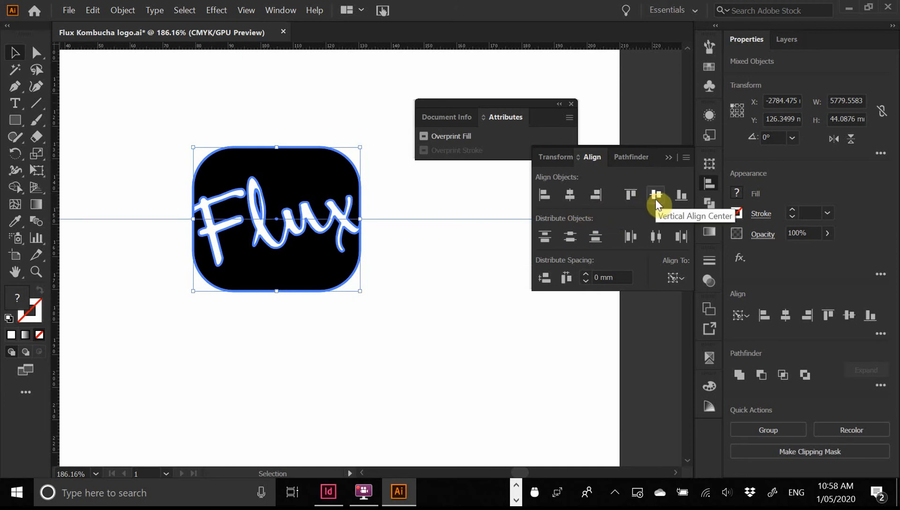
{"action": "left_click", "coordinate": [463, 259]}
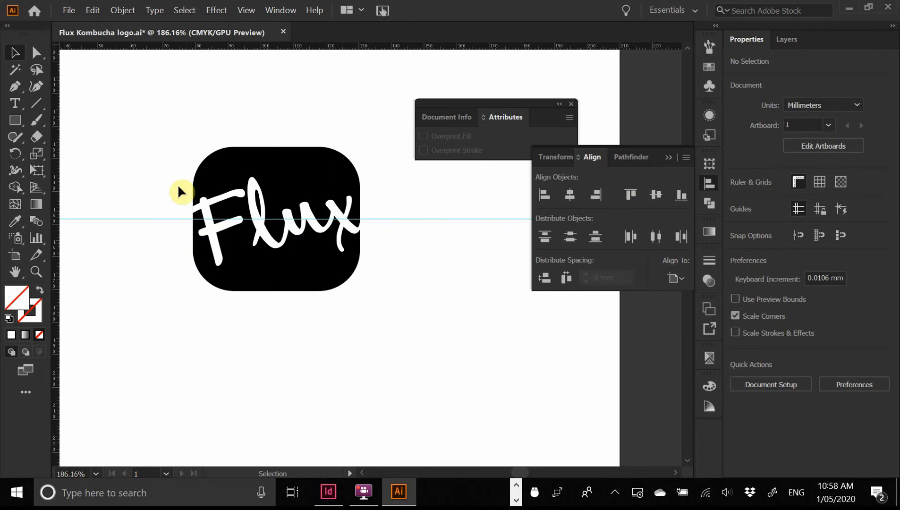
- Examine where the horizontal guide crosses the Flux lettering and the side edges of the black logo shape
{"action": "left_click_drag", "start_coordinate": [175, 153], "coordinate": [324, 220]}
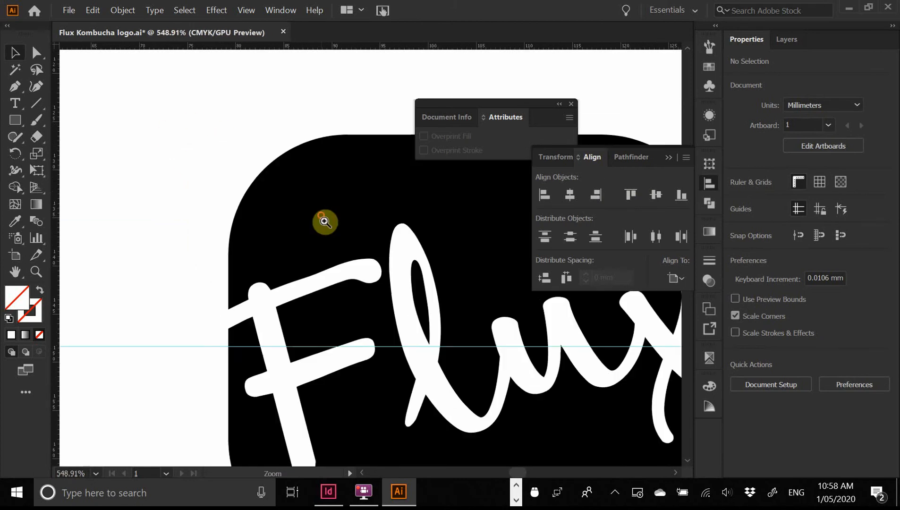
{"action": "left_click_drag", "start_coordinate": [313, 349], "coordinate": [320, 309]}
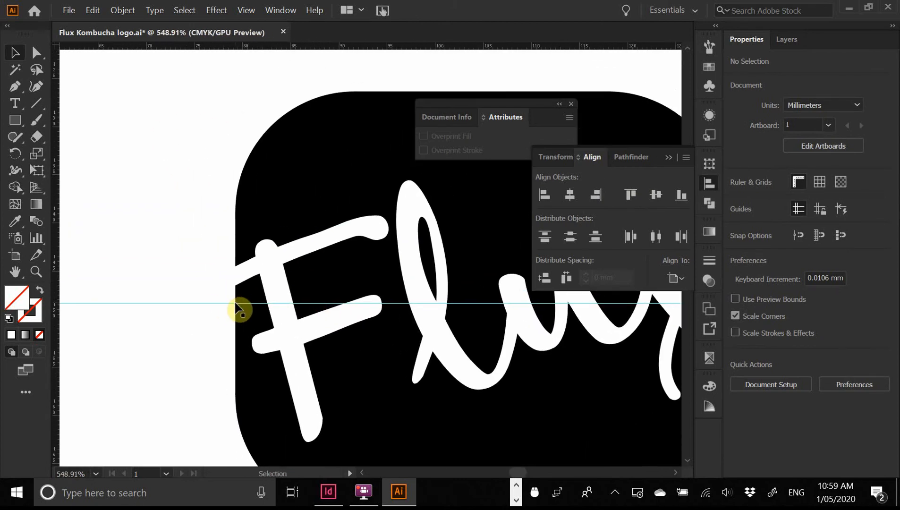
{"action": "left_click_drag", "start_coordinate": [402, 90], "coordinate": [246, 139]}
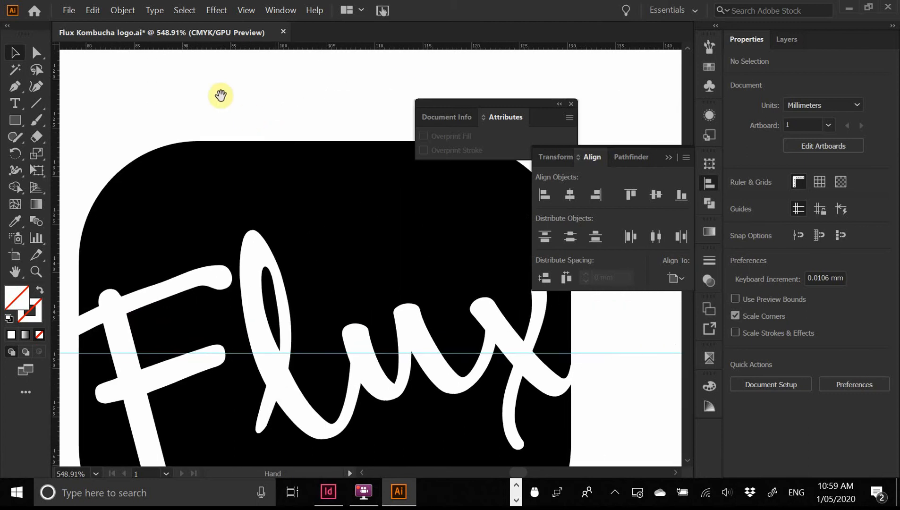
{"action": "left_click_drag", "start_coordinate": [317, 124], "coordinate": [325, 93]}
{"action": "left_click", "coordinate": [273, 227], "text": "ctrl+alt"}
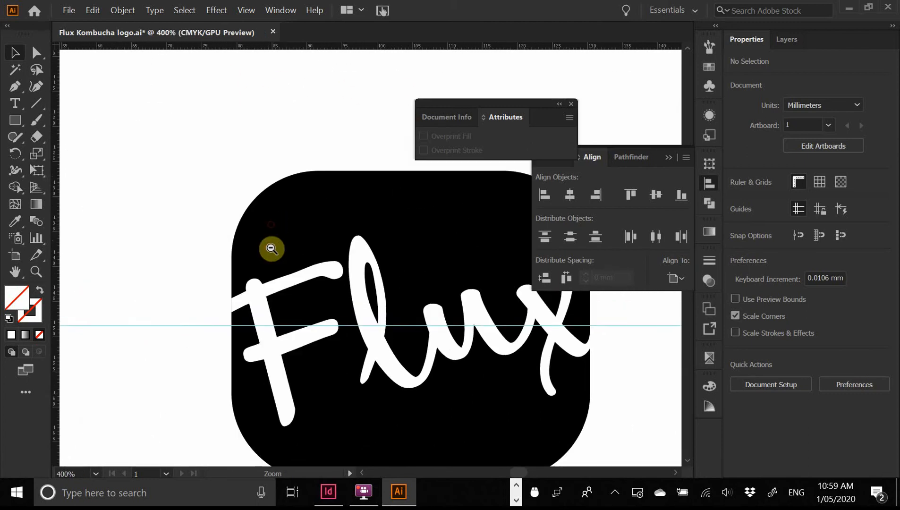
{"action": "left_click_drag", "start_coordinate": [326, 280], "coordinate": [300, 247]}
{"action": "left_click_drag", "start_coordinate": [230, 318], "coordinate": [325, 287]}
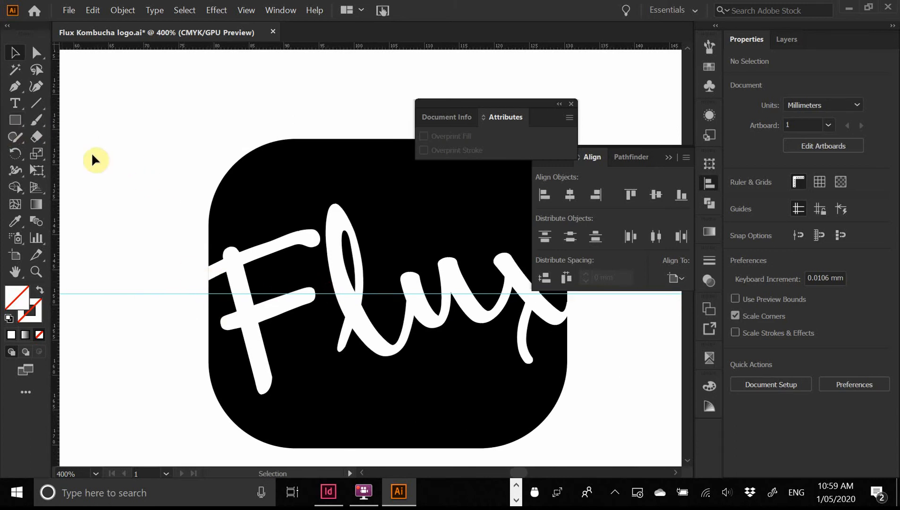
{"action": "key", "text": "p"}
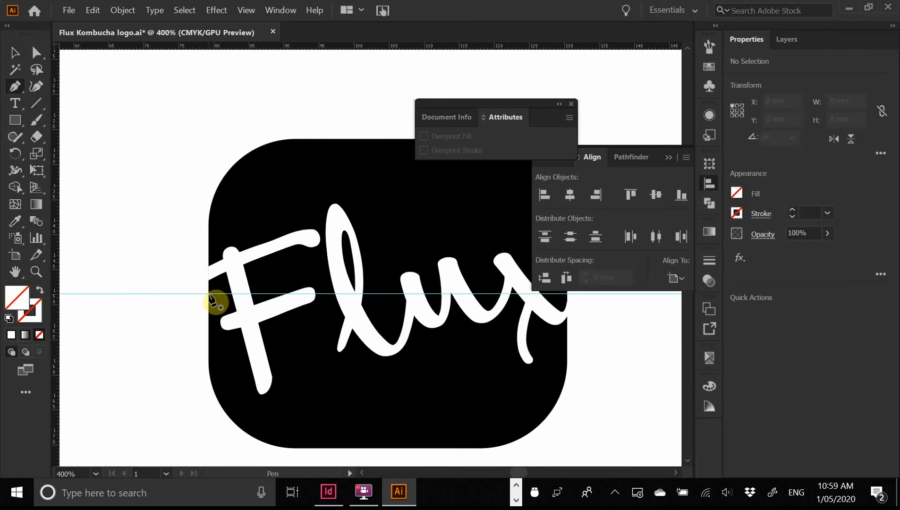
{"action": "left_click", "coordinate": [14, 52]}
- Duplicate the black Flux logo group onto a new layer above Layer 1 and hide Layer 1
{"action": "left_click", "coordinate": [248, 179]}
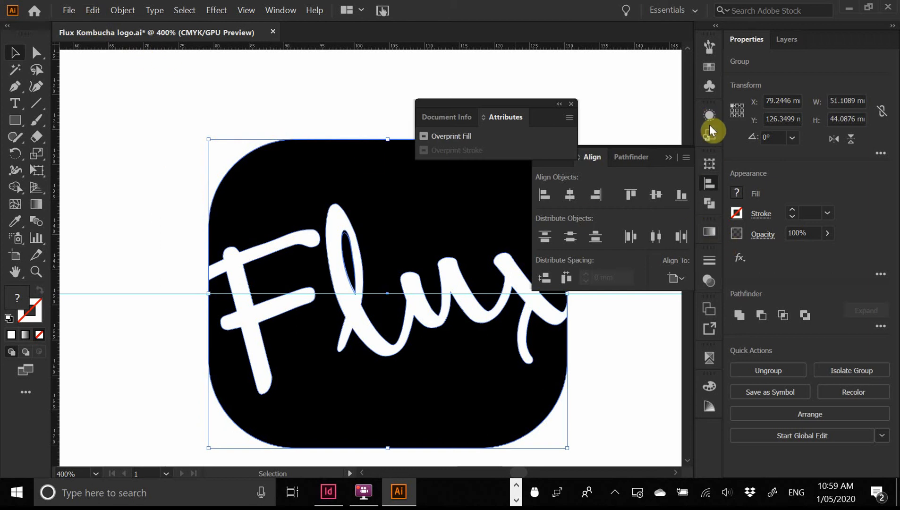
{"action": "left_click", "coordinate": [711, 181]}
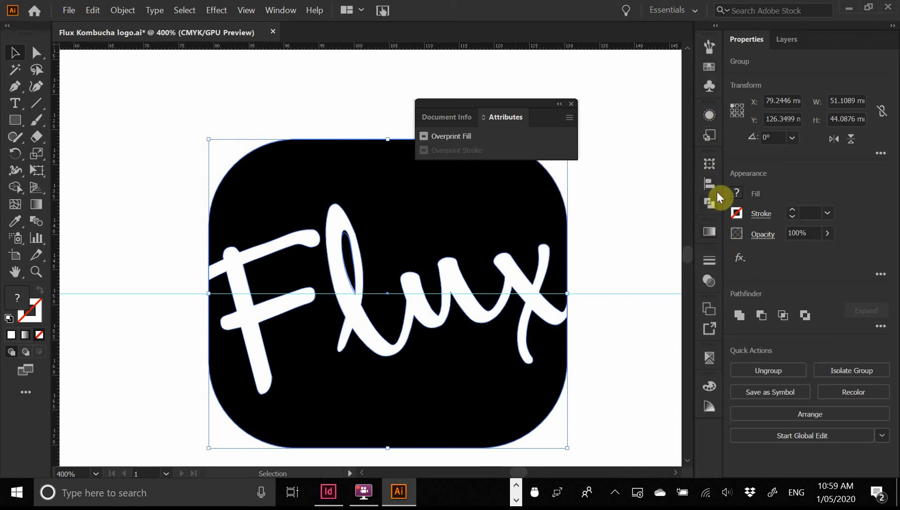
{"action": "left_click", "coordinate": [785, 40]}
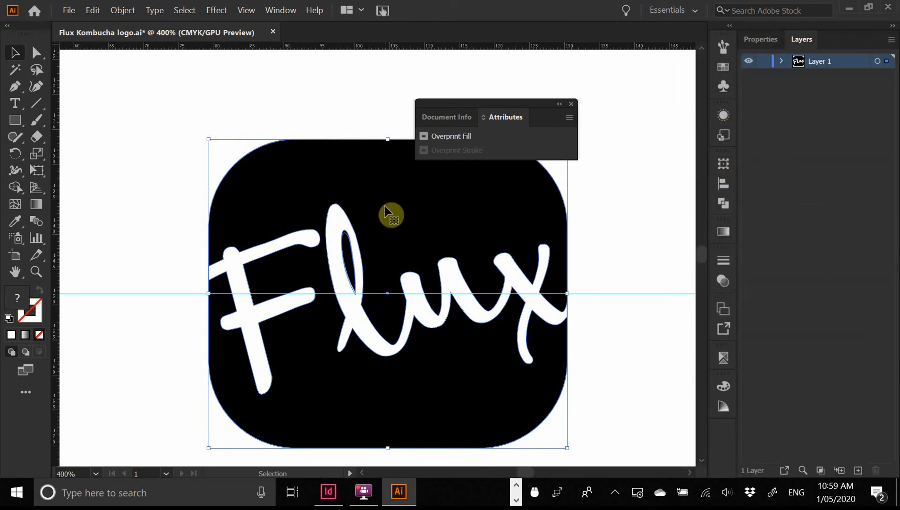
{"action": "key", "text": "ctrl"}
{"action": "left_click", "coordinate": [859, 469]}
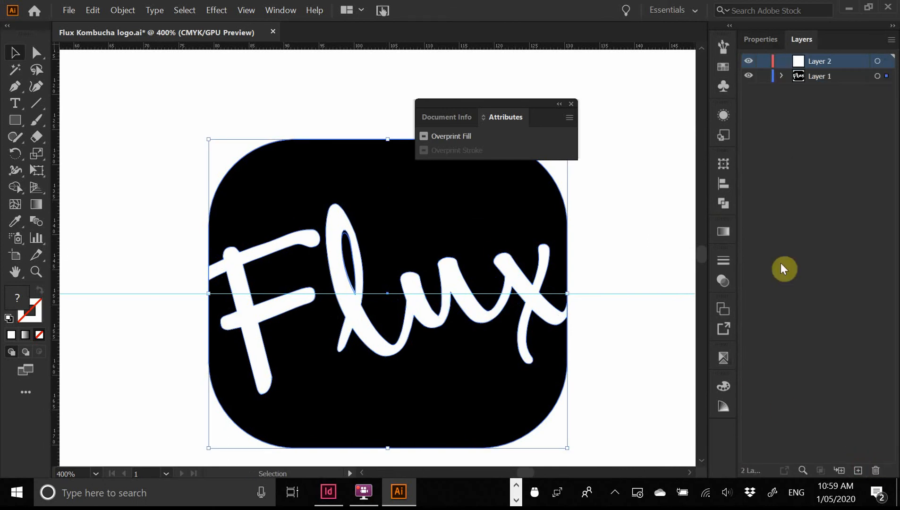
{"action": "left_click_drag", "start_coordinate": [881, 68], "coordinate": [887, 61]}
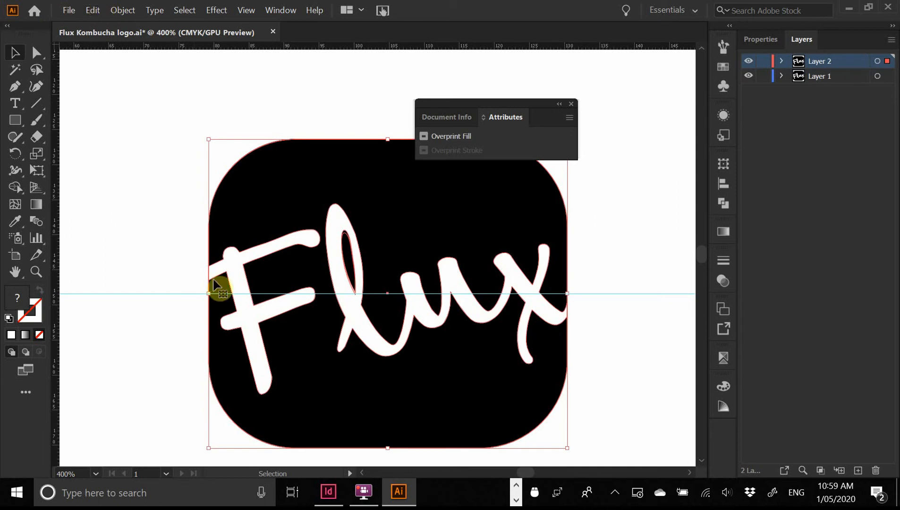
{"action": "left_click", "coordinate": [748, 76]}
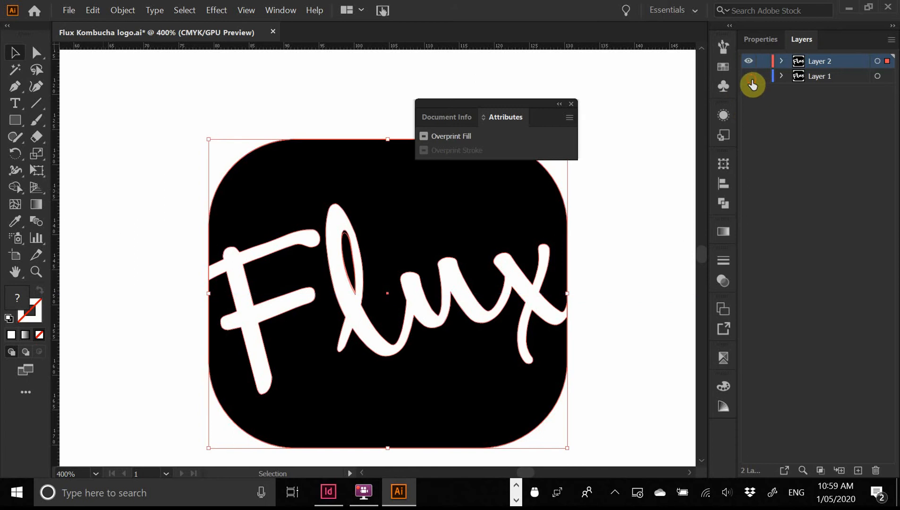
{"action": "left_click", "coordinate": [620, 249]}
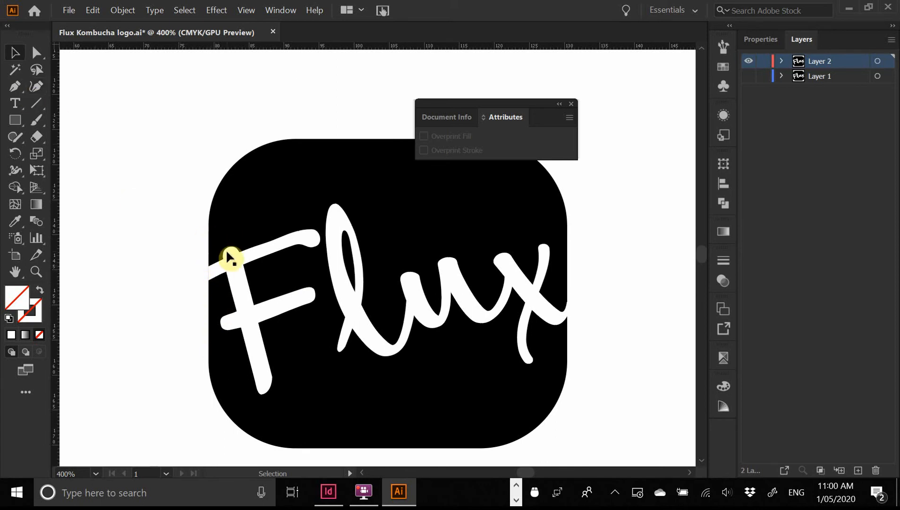
- Try offsetting the paths of the Flux logo copy on Layer 2 by 3 mm with miter joins
{"action": "left_click", "coordinate": [230, 234]}
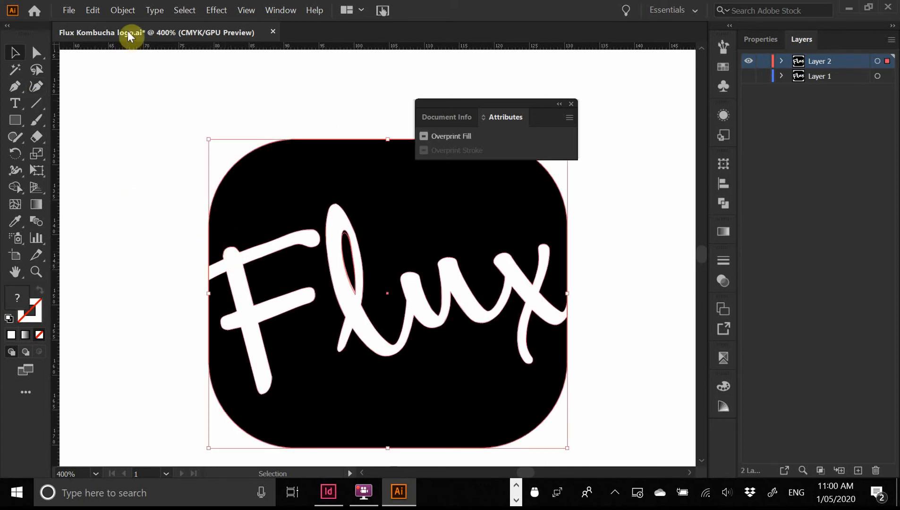
{"action": "left_click", "coordinate": [93, 11]}
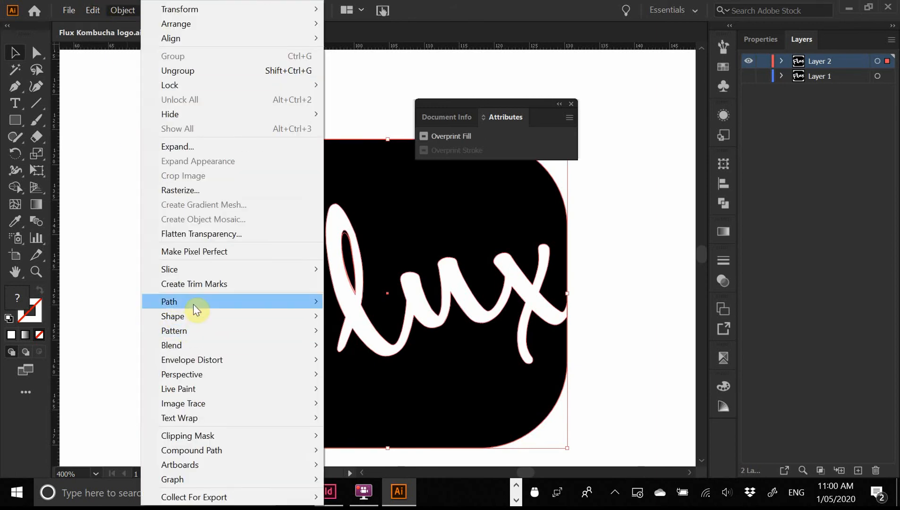
{"action": "mouse_move", "coordinate": [193, 301]}
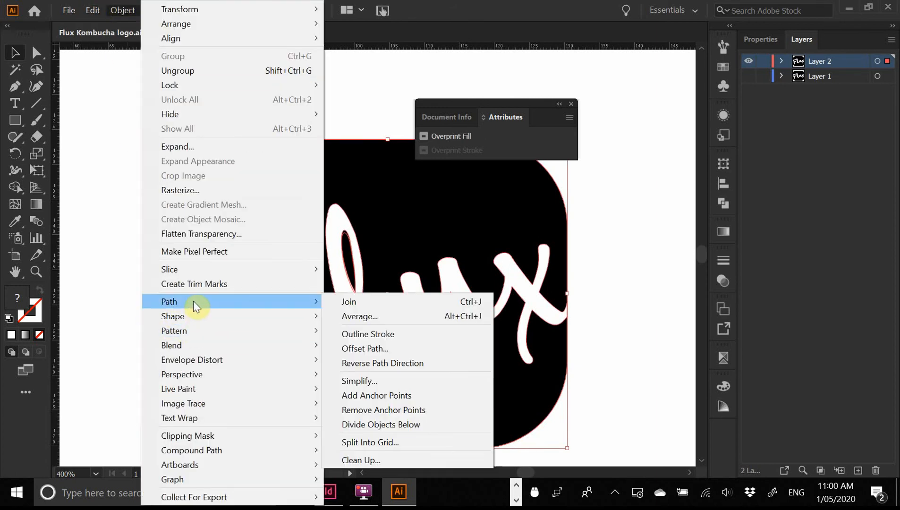
{"action": "left_click", "coordinate": [434, 348]}
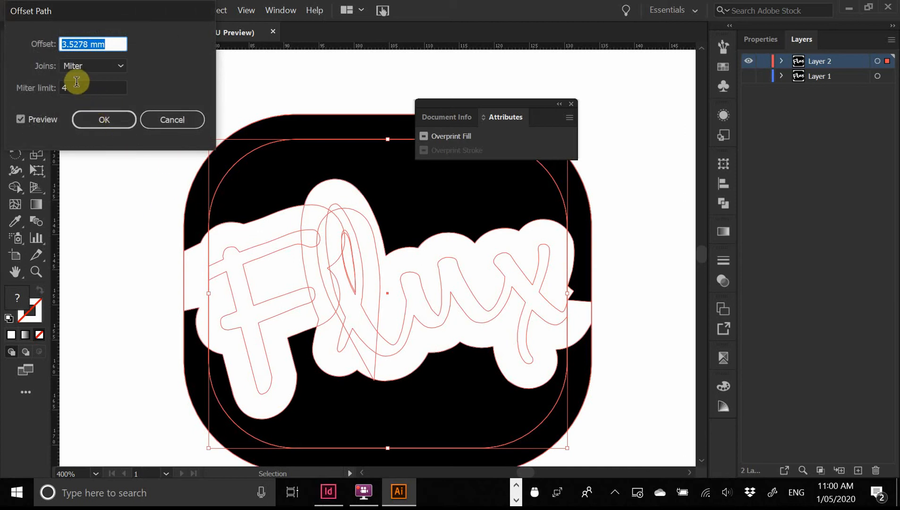
{"action": "type", "text": "2"}
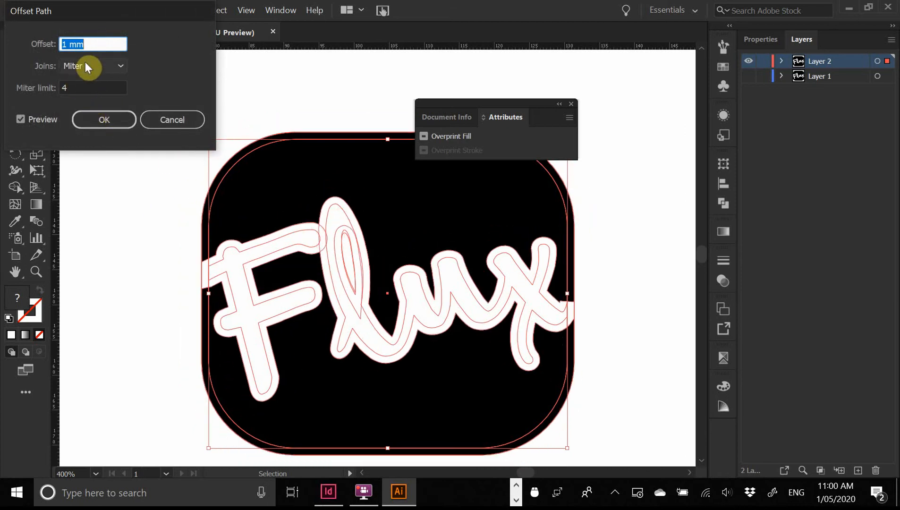
{"action": "key", "text": "Up"}
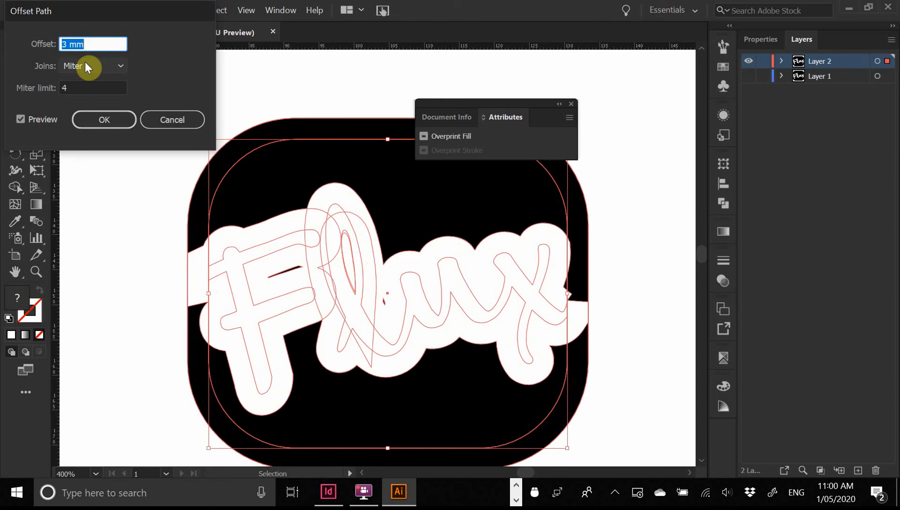
{"action": "left_click", "coordinate": [99, 119]}
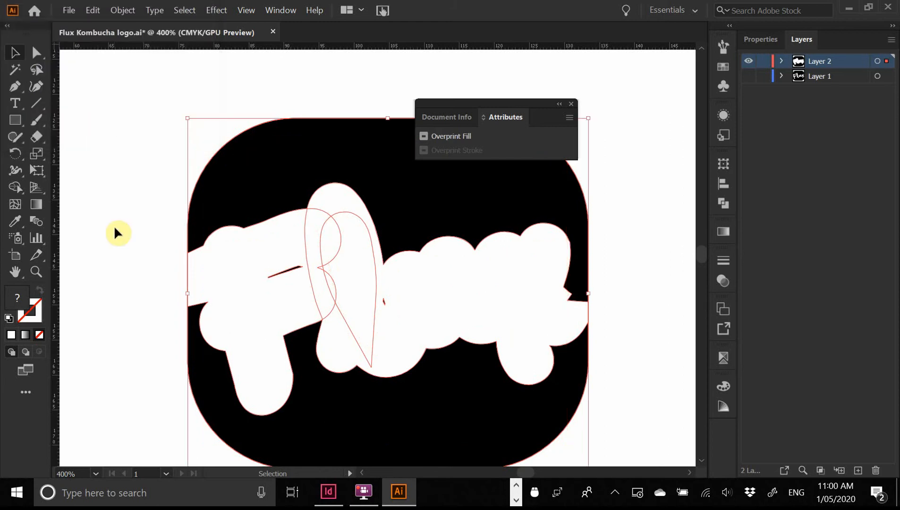
- Remove the 3 mm offset shapes from the Flux logo copy on Layer 2
{"action": "left_click", "coordinate": [200, 260]}
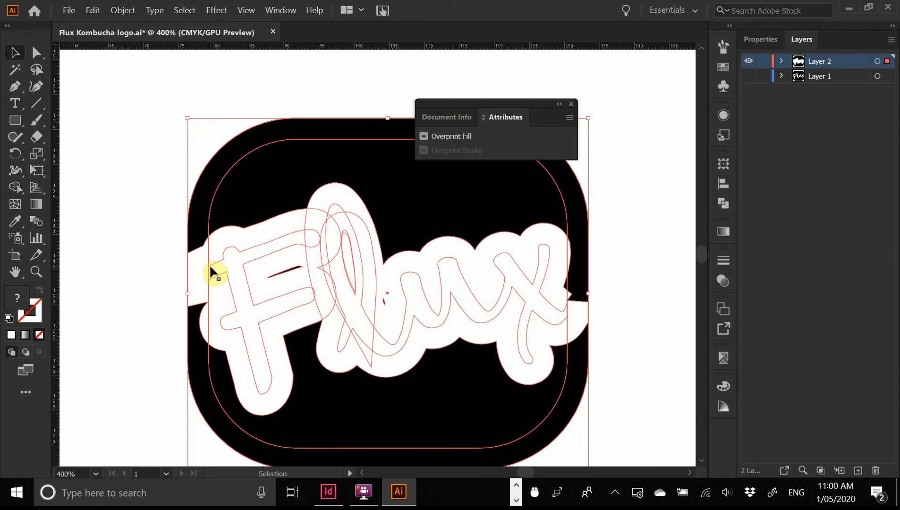
{"action": "left_click_drag", "start_coordinate": [209, 263], "coordinate": [248, 259]}
{"action": "key", "text": "ctrl+z"}
{"action": "key", "text": "Delete"}
{"action": "left_click", "coordinate": [154, 232]}
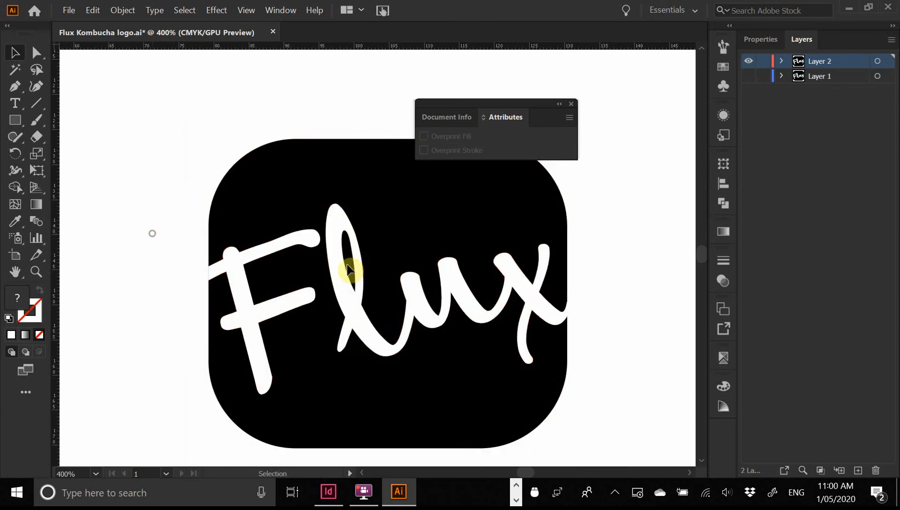
{"action": "left_click_drag", "start_coordinate": [606, 268], "coordinate": [560, 257]}
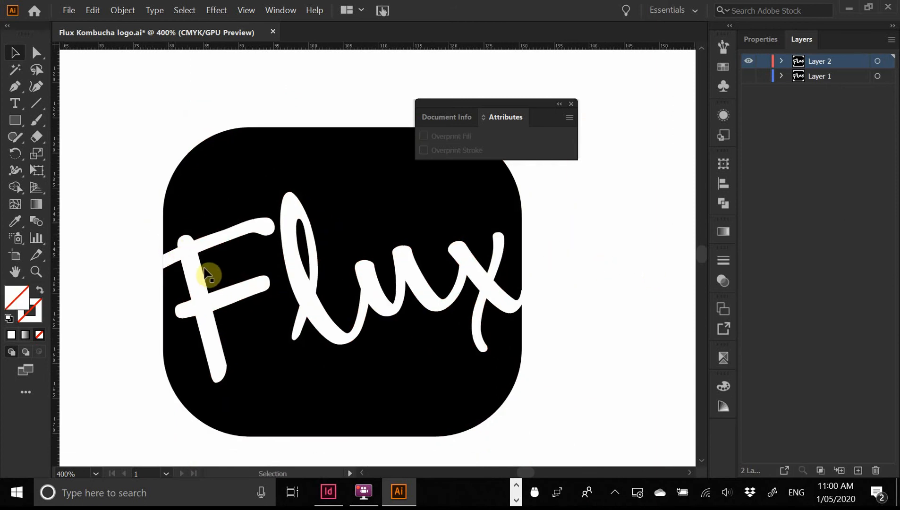
- Try drawing a rectangle around the whole Flux logo copy and sampling the logo's black appearance onto it
{"action": "left_click", "coordinate": [16, 120]}
{"action": "left_click_drag", "start_coordinate": [145, 104], "coordinate": [543, 424]}
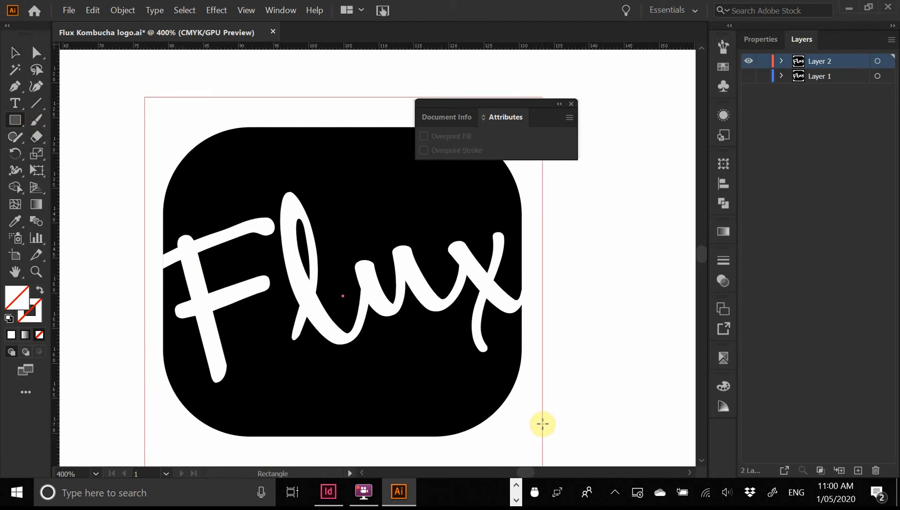
{"action": "left_click", "coordinate": [14, 55]}
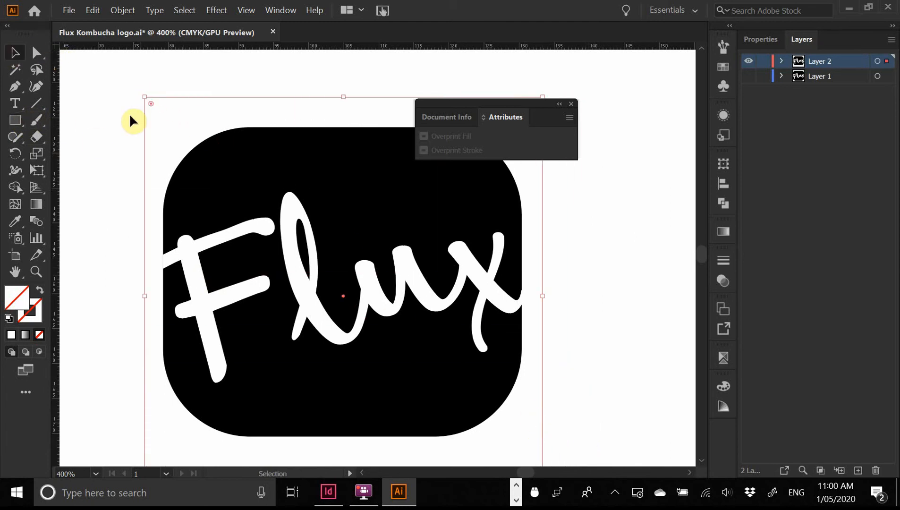
{"action": "left_click", "coordinate": [572, 274]}
{"action": "left_click_drag", "start_coordinate": [601, 293], "coordinate": [539, 312]}
{"action": "key", "text": "i"}
{"action": "left_click", "coordinate": [466, 348]}
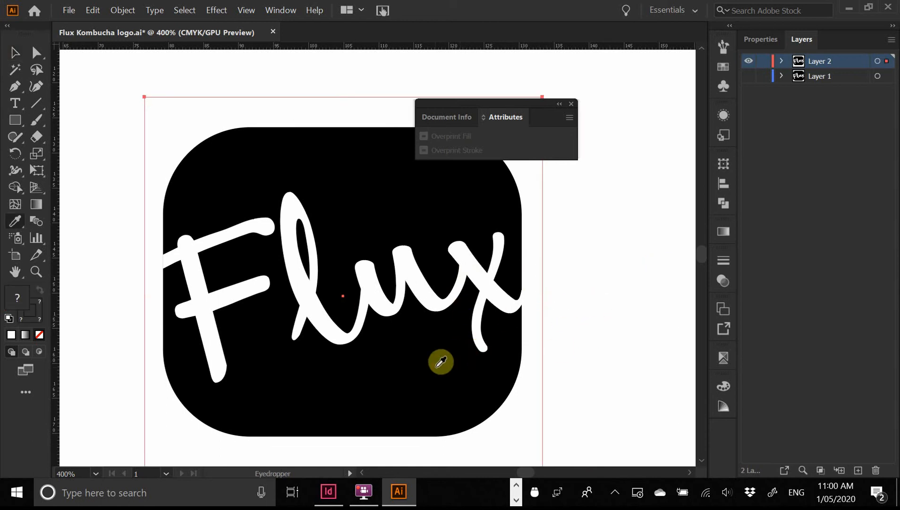
{"action": "left_click", "coordinate": [14, 53]}
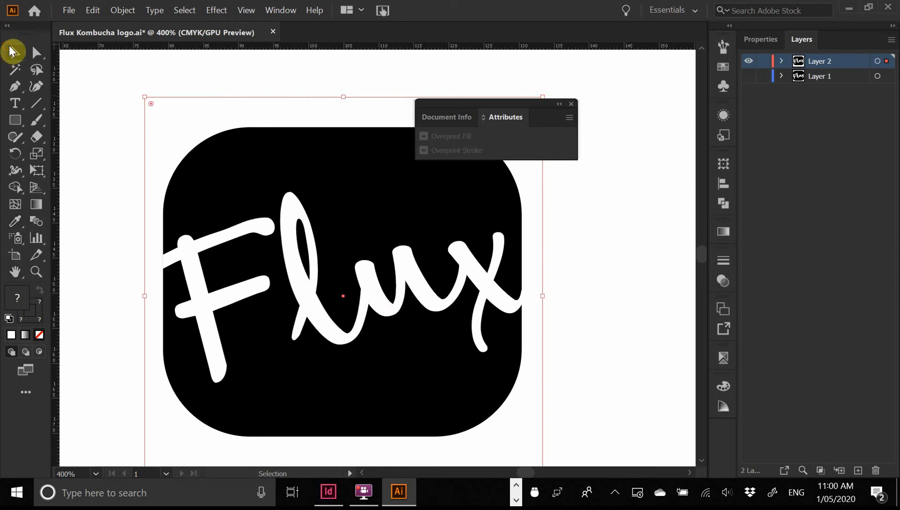
{"action": "left_click", "coordinate": [89, 124]}
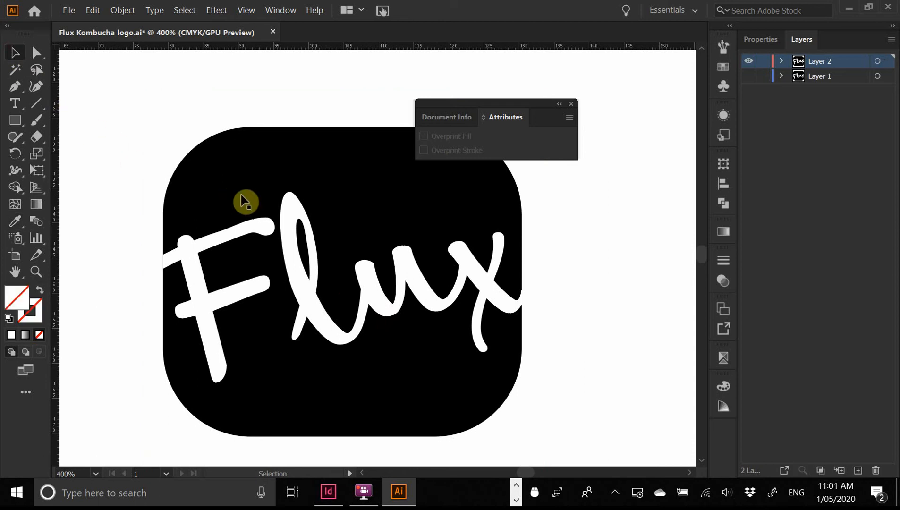
- Ungroup the Flux logo copy on Layer 2, keeping the black rounded shape in its original position
{"action": "left_click", "coordinate": [245, 206]}
{"action": "left_click", "coordinate": [128, 11]}
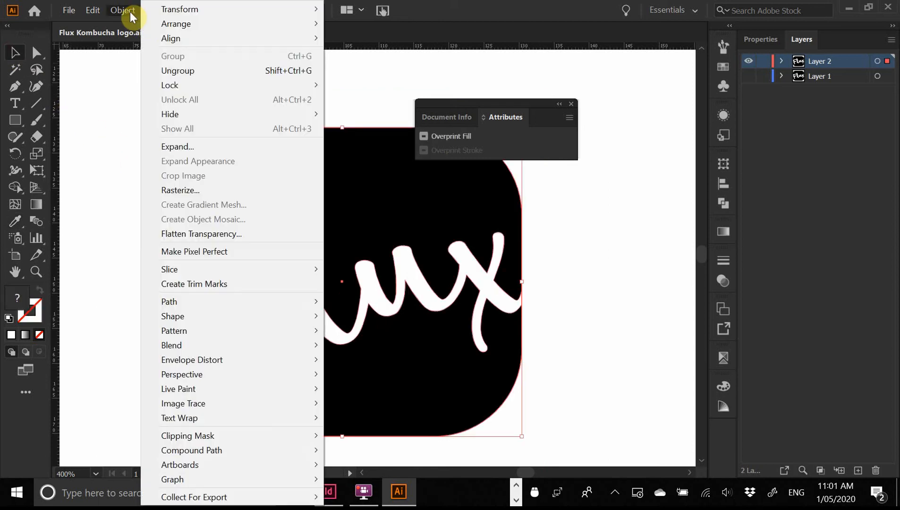
{"action": "key", "text": "ctrl+2"}
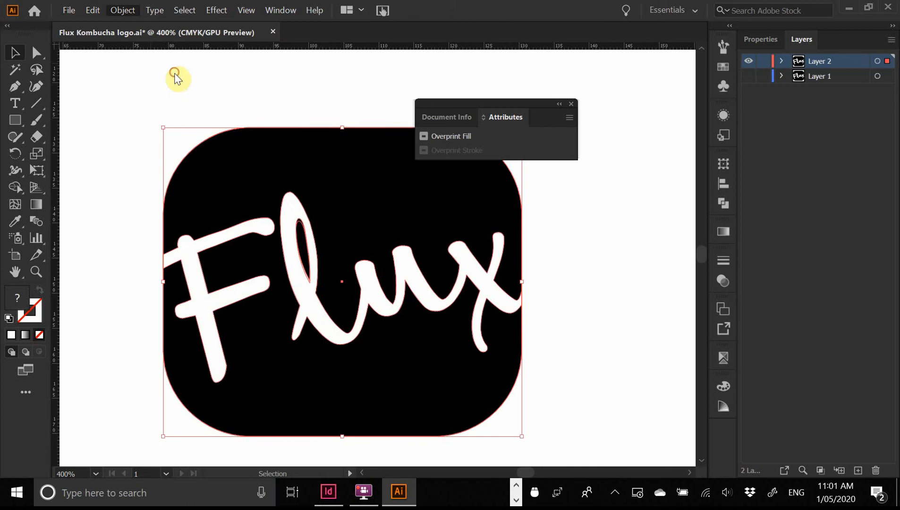
{"action": "left_click", "coordinate": [251, 179]}
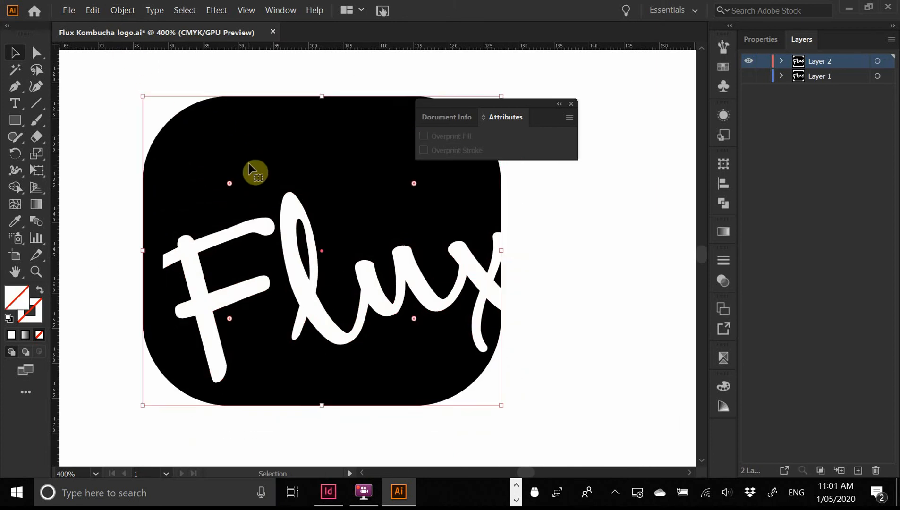
{"action": "left_click_drag", "start_coordinate": [308, 286], "coordinate": [358, 260]}
{"action": "key", "text": "ctrl+z"}
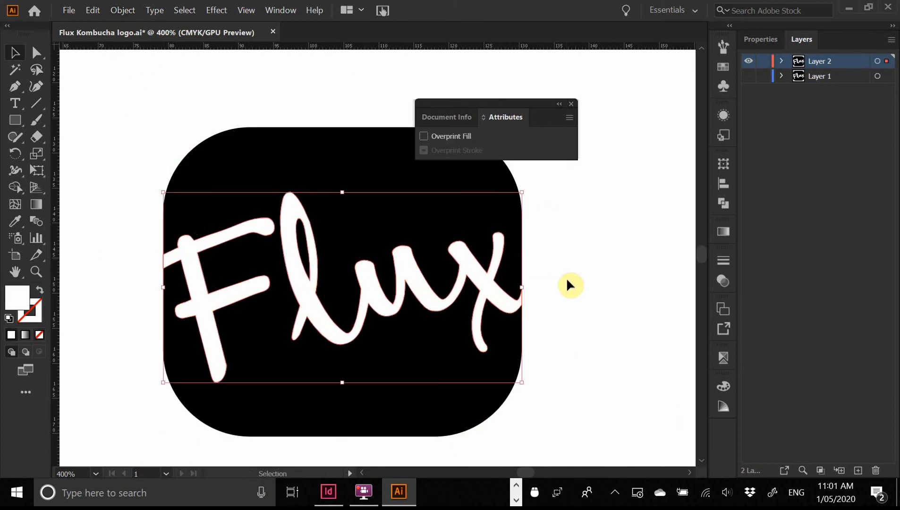
- Delete the white Flux lettering from the logo copy on Layer 2
{"action": "key", "text": "Delete"}
{"action": "left_click", "coordinate": [501, 302]}
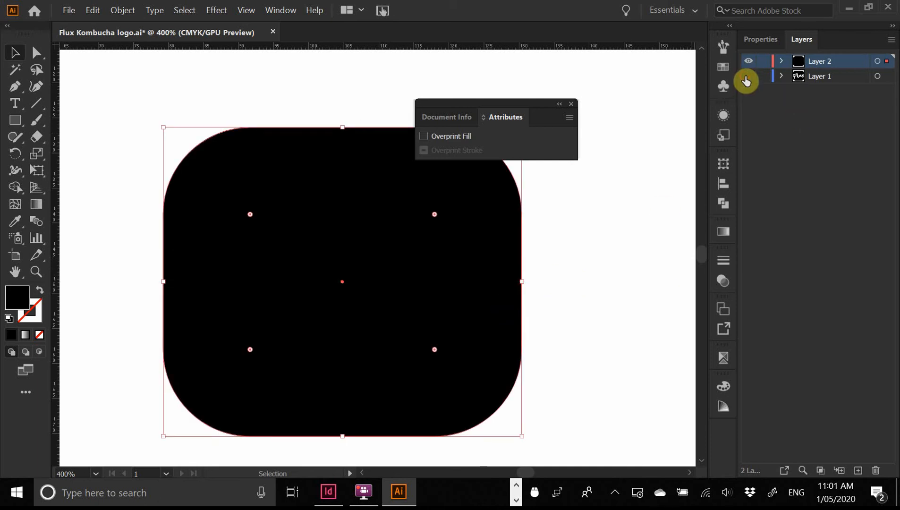
{"action": "left_click", "coordinate": [586, 247]}
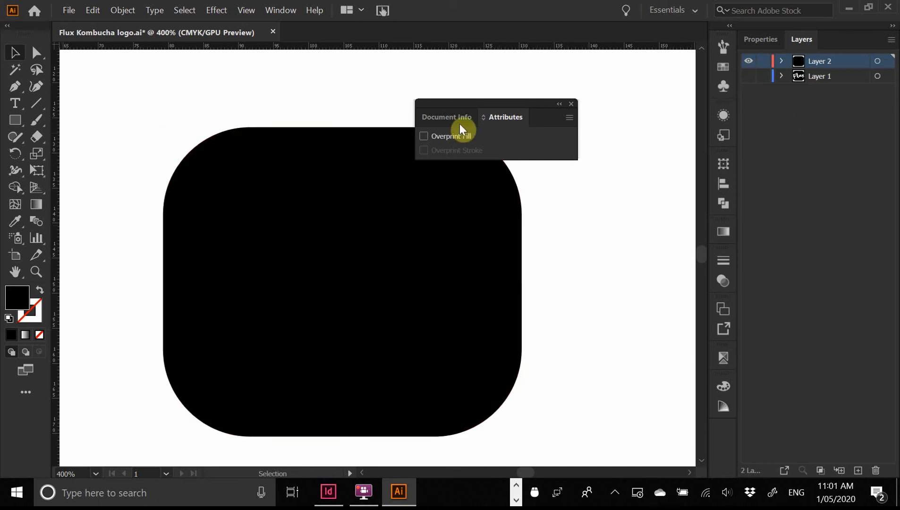
- Move the Attributes panel clear of the artwork and offset the black rounded shape's path by 3 mm with miter joins and miter limit 4
{"action": "left_click_drag", "start_coordinate": [457, 107], "coordinate": [554, 56]}
{"action": "left_click", "coordinate": [235, 190]}
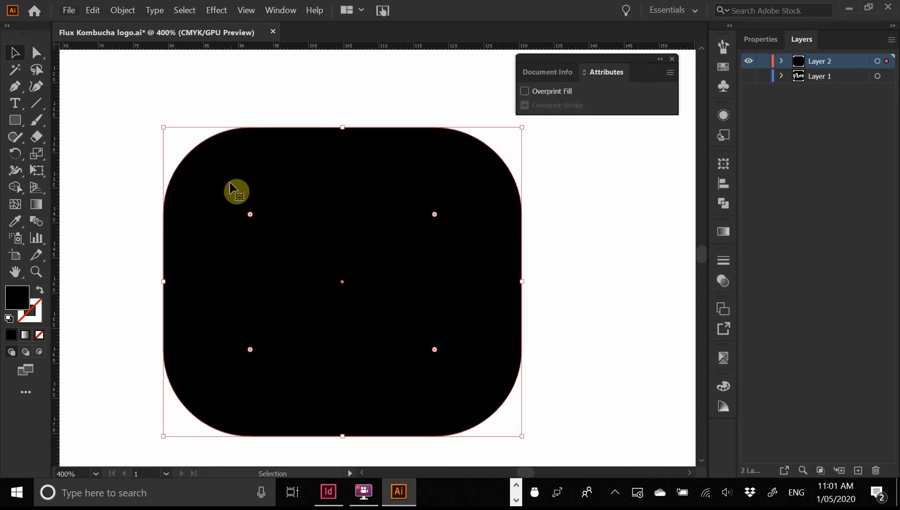
{"action": "left_click", "coordinate": [97, 10]}
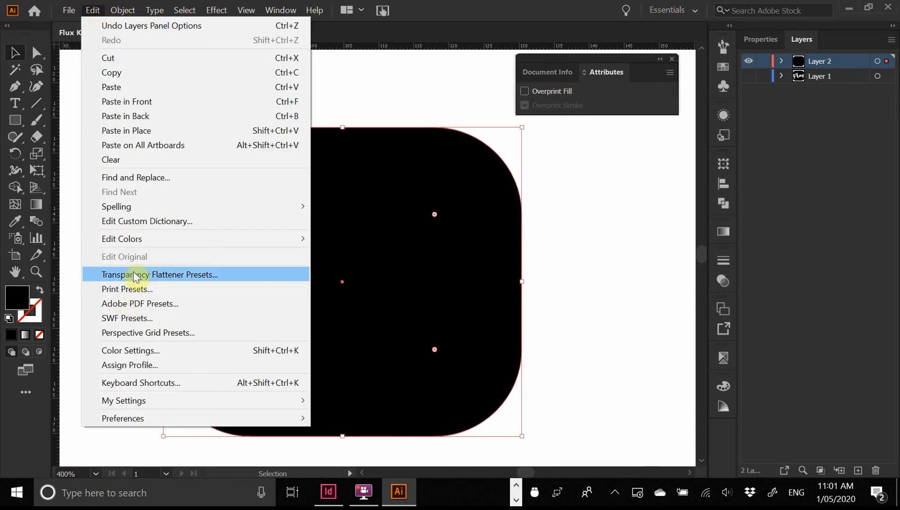
{"action": "mouse_move", "coordinate": [123, 9]}
{"action": "mouse_move", "coordinate": [205, 304]}
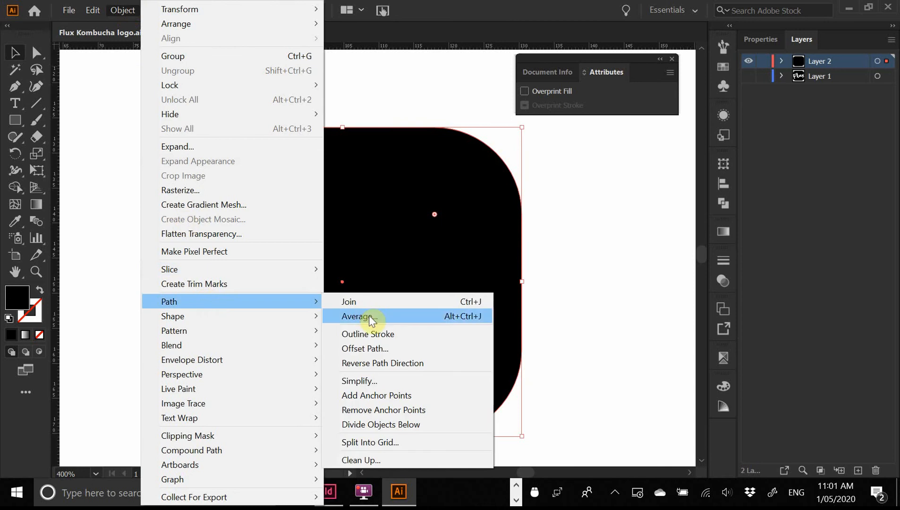
{"action": "left_click", "coordinate": [403, 353]}
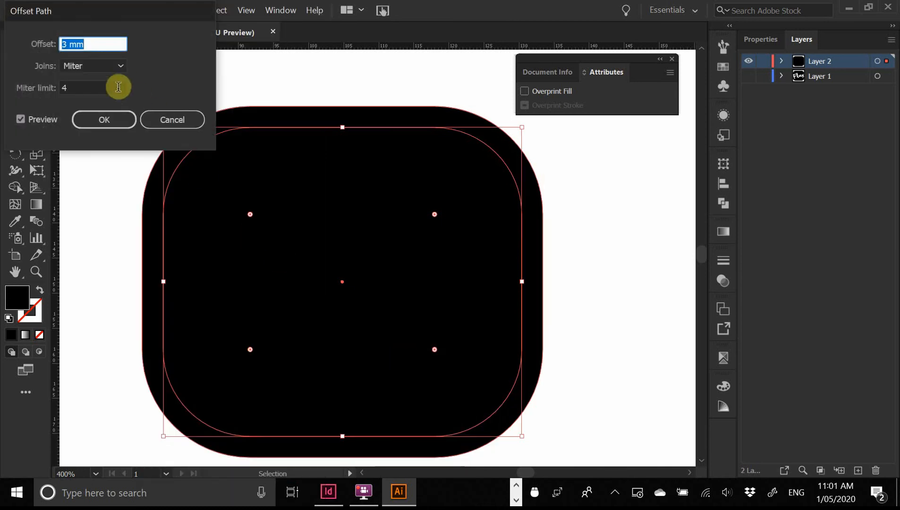
{"action": "left_click", "coordinate": [124, 118]}
{"action": "left_click", "coordinate": [578, 196]}
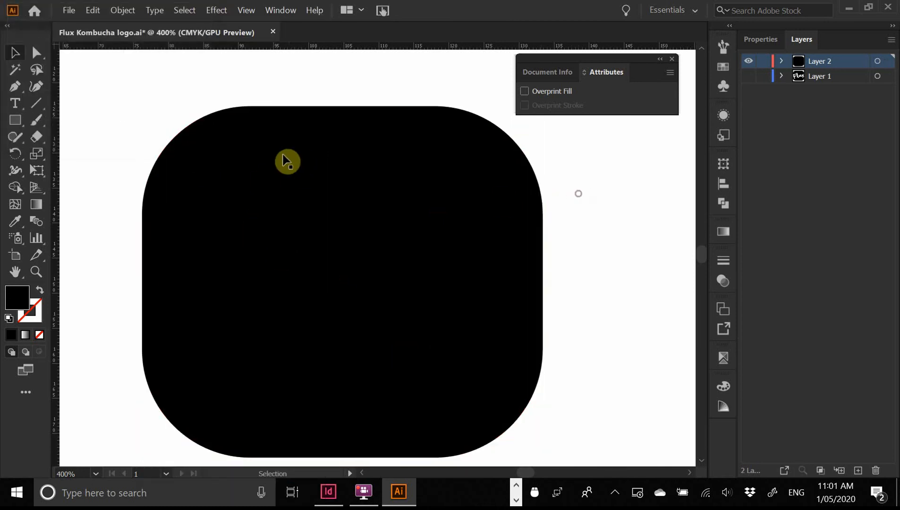
- Switch the artwork display to outline view to expose the overlapping paths on Layer 2
{"action": "left_click", "coordinate": [302, 227]}
{"action": "key", "text": "a"}
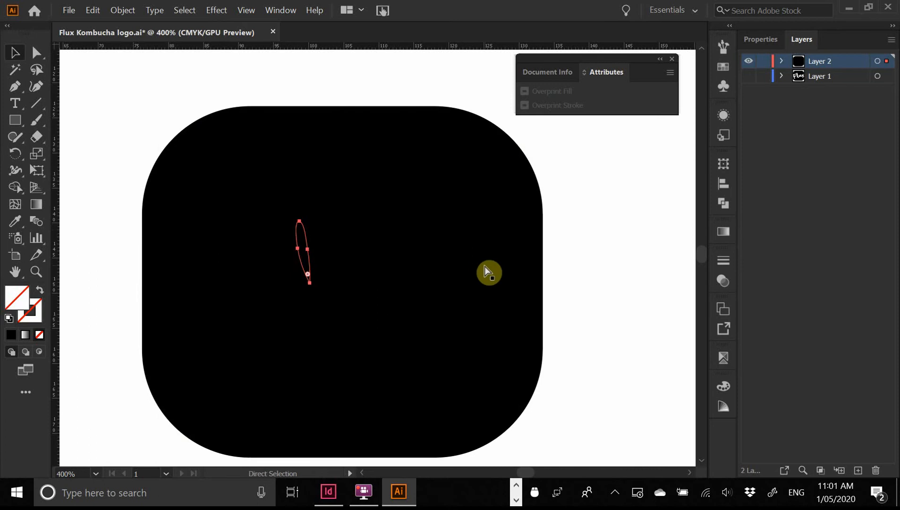
{"action": "key", "text": "ctrl+y"}
{"action": "key", "text": "v"}
{"action": "left_click_drag", "start_coordinate": [235, 181], "coordinate": [360, 308]}
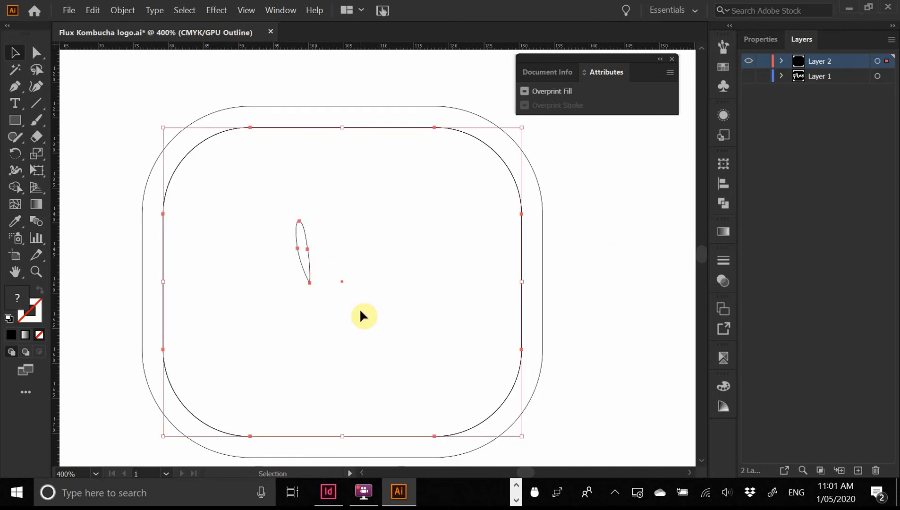
{"action": "key", "text": "Delete"}
{"action": "key", "text": "ctrl+z"}
{"action": "key", "text": "ctrl"}
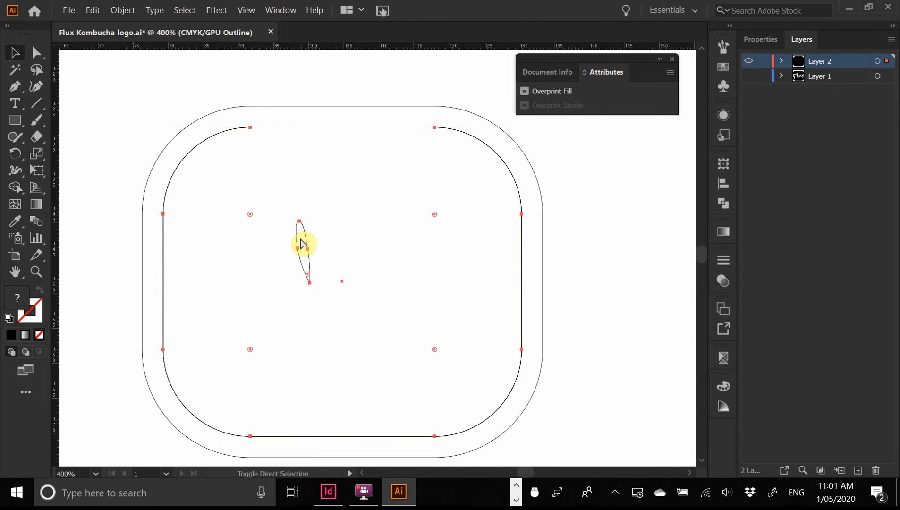
- Delete the leftover counter shape of the letter l from Layer 2
{"action": "left_click", "coordinate": [127, 148]}
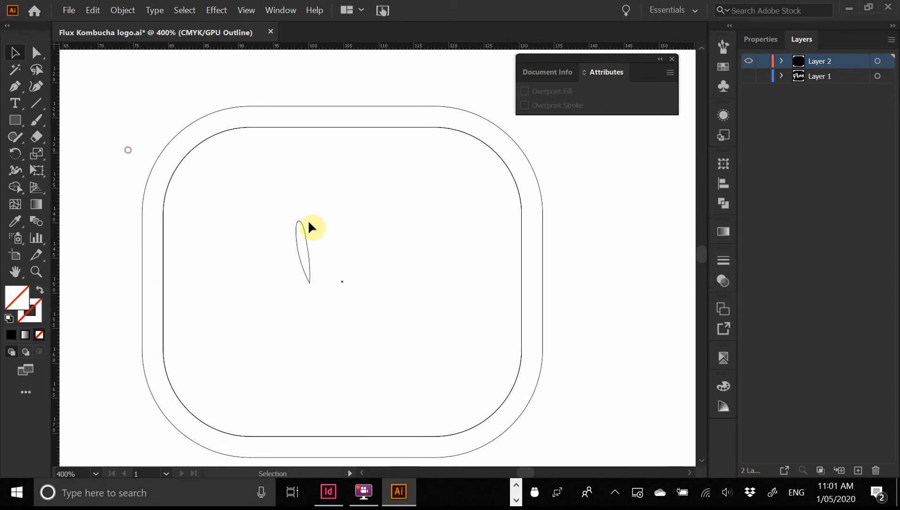
{"action": "left_click", "coordinate": [309, 253]}
{"action": "key", "text": "Delete"}
{"action": "left_click_drag", "start_coordinate": [170, 165], "coordinate": [307, 265]}
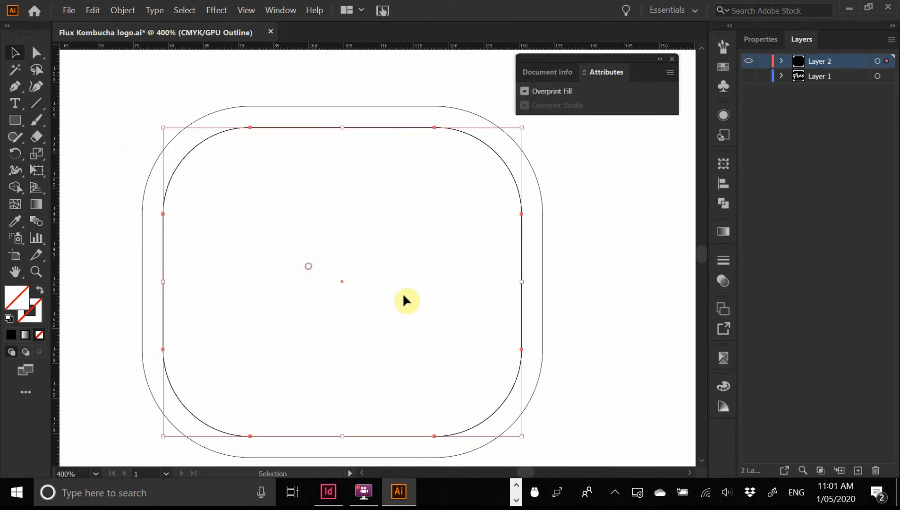
{"action": "left_click", "coordinate": [603, 234]}
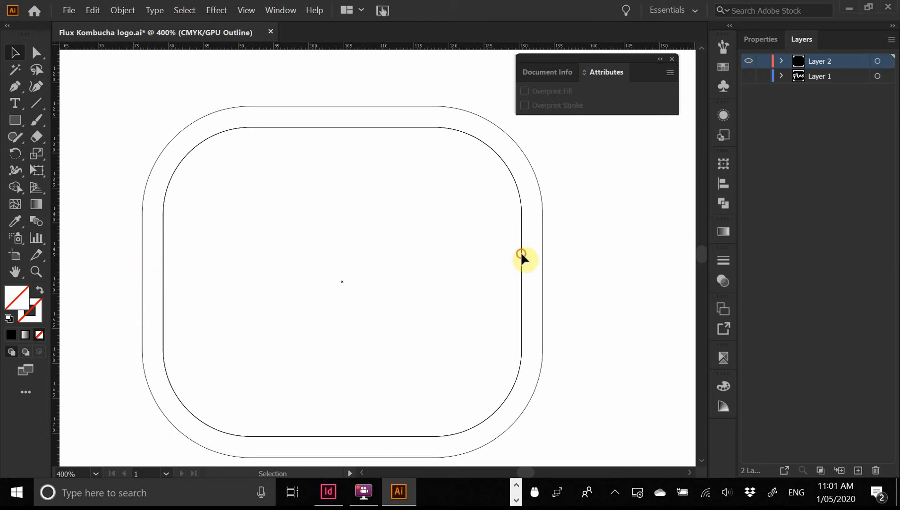
- Delete the inner rounded outline from Layer 2, keeping the offset outline, and show Layer 1
{"action": "left_click_drag", "start_coordinate": [539, 273], "coordinate": [529, 276]}
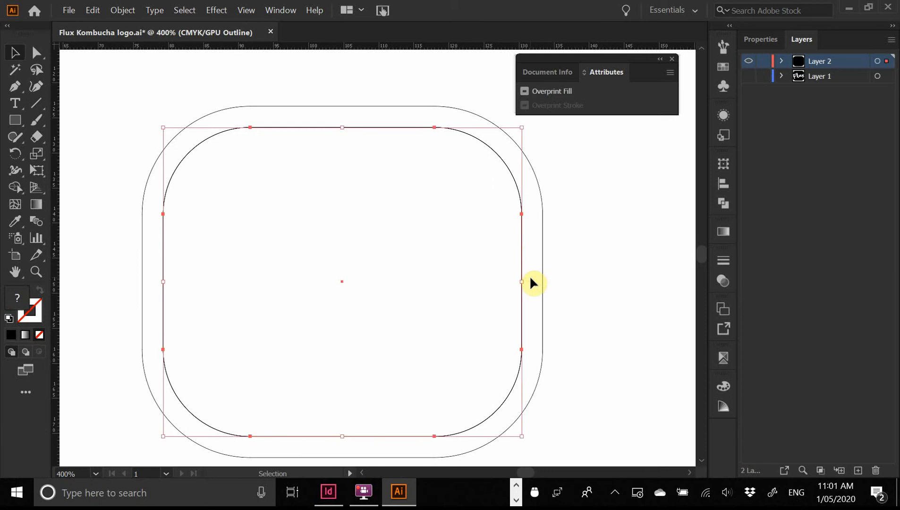
{"action": "key", "text": "Delete"}
{"action": "left_click", "coordinate": [748, 76]}
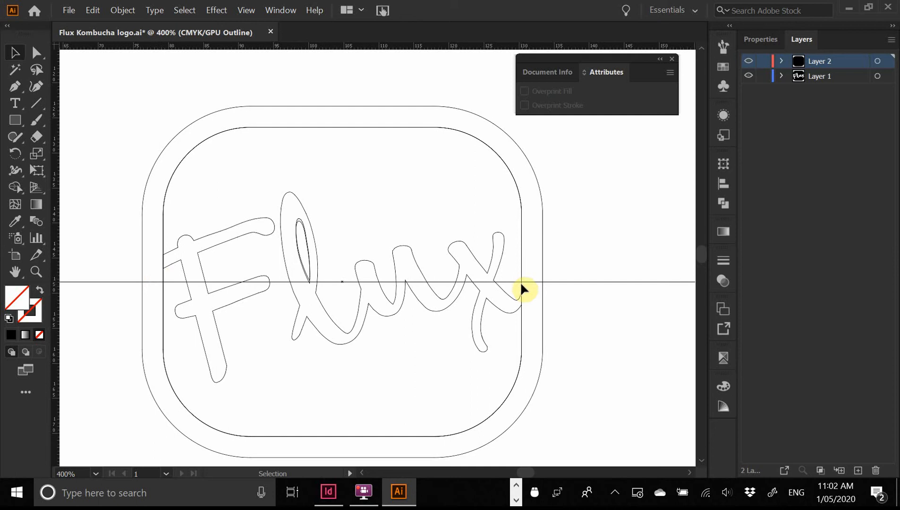
- Draw a 45-degree line segment on Layer 2 sloping down across both rounded outlines' left edges beside the F
{"action": "left_click", "coordinate": [38, 103]}
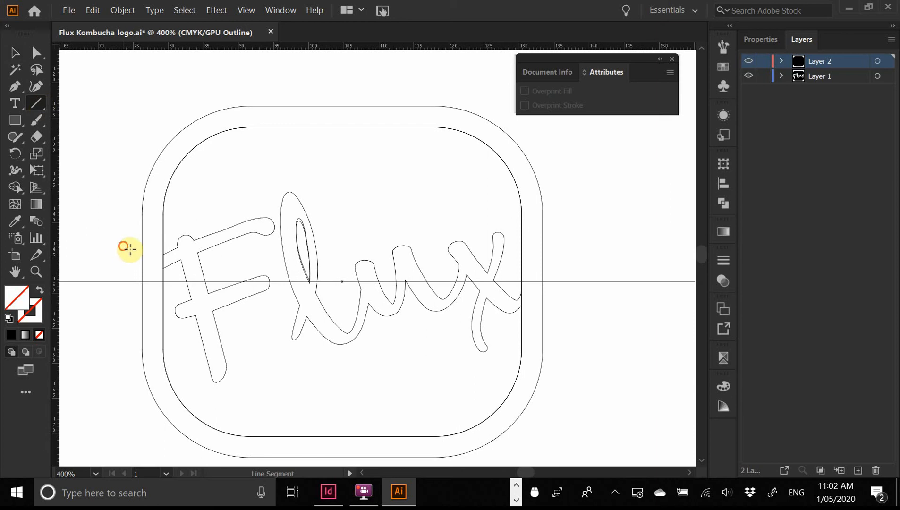
{"action": "left_click_drag", "start_coordinate": [123, 246], "coordinate": [180, 302]}
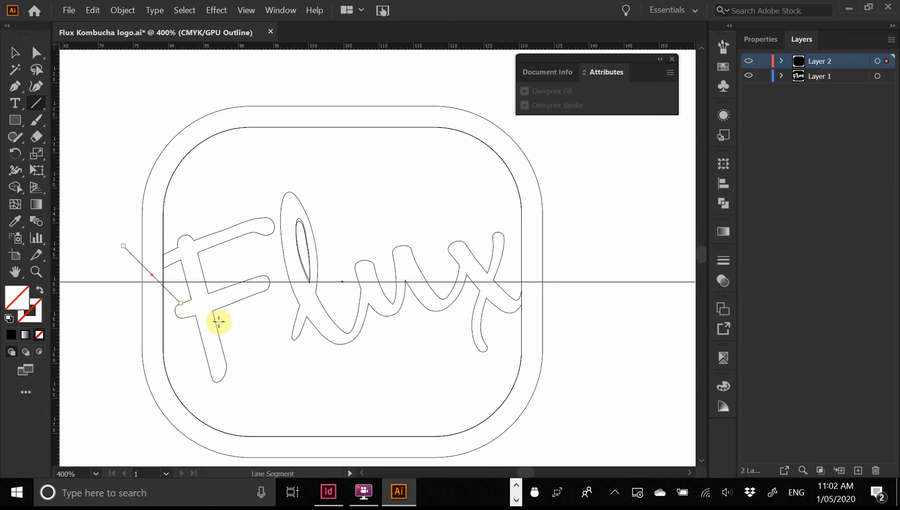
{"action": "key", "text": "v"}
{"action": "key", "text": "ctrl+space"}
{"action": "left_click_drag", "start_coordinate": [122, 233], "coordinate": [223, 317]}
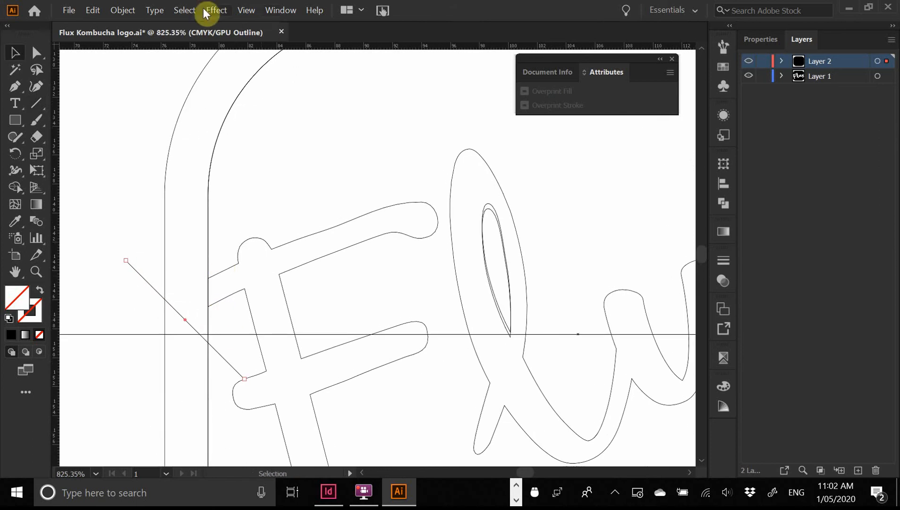
- Toggle Smart Guides and align the diagonal line so its lower end meets the intersection of the guide and the inner outline's left edge
{"action": "left_click", "coordinate": [241, 10]}
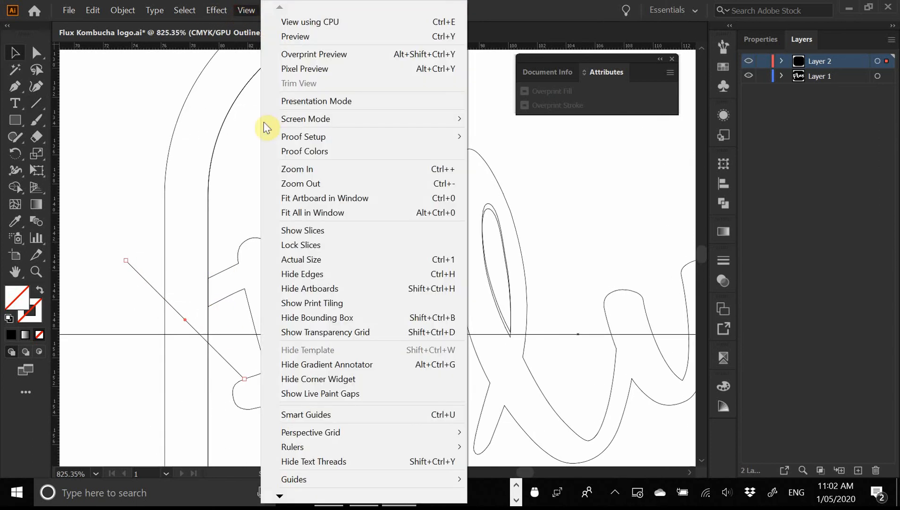
{"action": "left_click", "coordinate": [326, 416]}
{"action": "mouse_move", "coordinate": [211, 346]}
{"action": "left_mouse_down"}
{"action": "mouse_move", "coordinate": [207, 333]}
{"action": "mouse_move", "coordinate": [233, 358]}
{"action": "mouse_move", "coordinate": [216, 342]}
{"action": "left_mouse_up"}
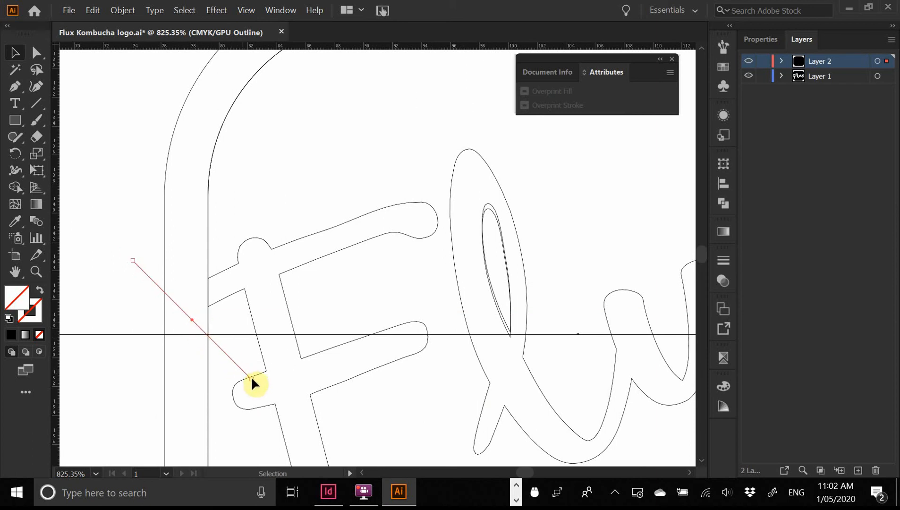
{"action": "left_click_drag", "start_coordinate": [250, 378], "coordinate": [207, 333]}
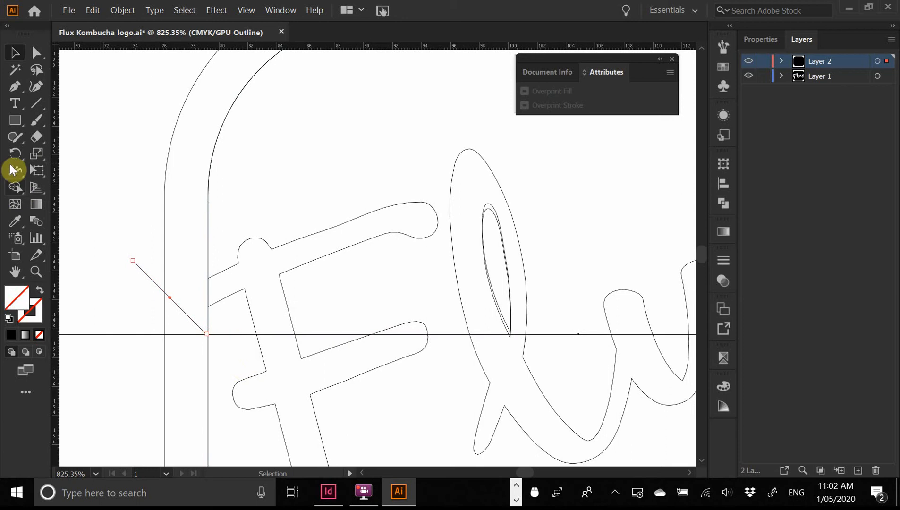
- Scale the diagonal line up proportionally about its centre so it extends past the guide intersection into the F
{"action": "left_click_drag", "start_coordinate": [15, 156], "coordinate": [42, 158]}
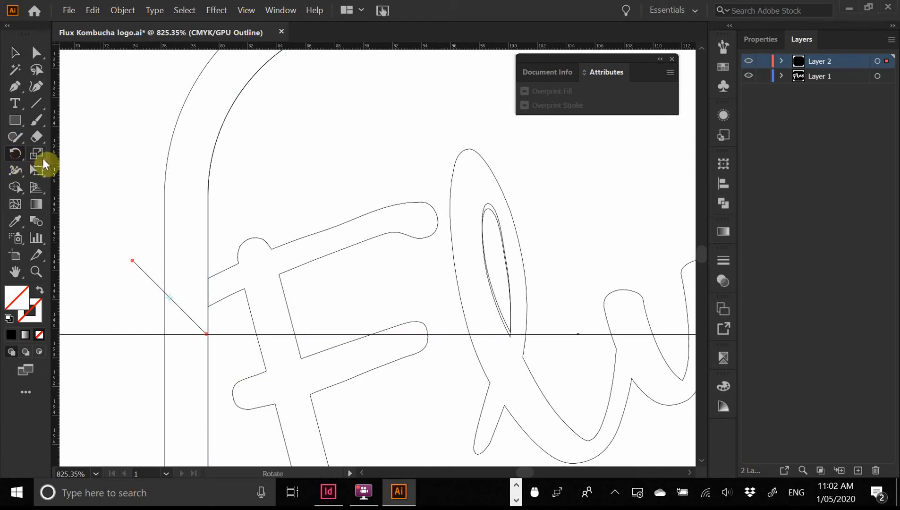
{"action": "left_click", "coordinate": [41, 158]}
{"action": "left_click_drag", "start_coordinate": [184, 309], "coordinate": [197, 328]}
{"action": "key", "text": "ctrl+z"}
{"action": "left_click", "coordinate": [42, 160]}
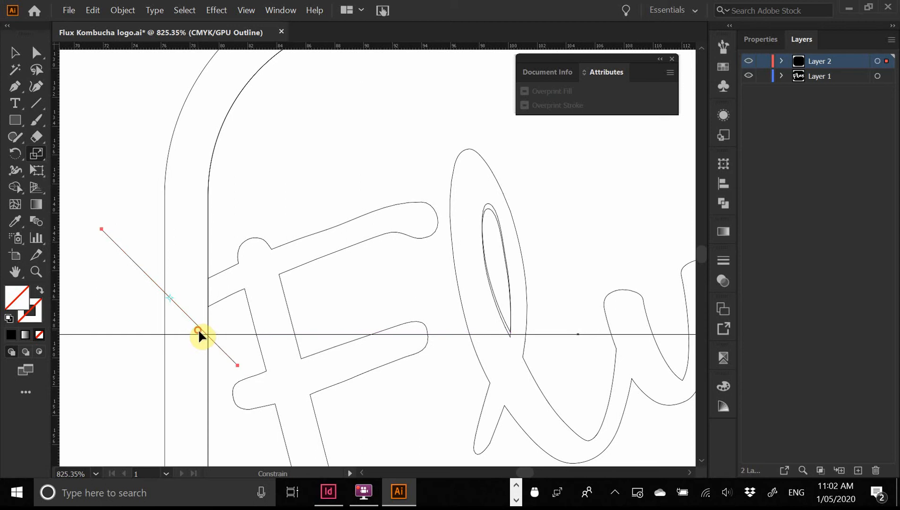
{"action": "left_click", "coordinate": [15, 53]}
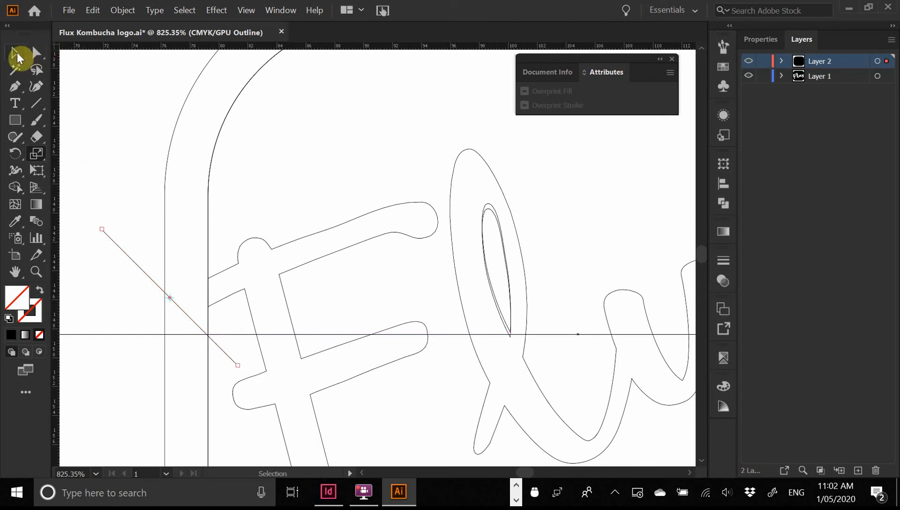
- Reflect a copy of the left diagonal line across a vertical axis through the logo's centre point
{"action": "left_click", "coordinate": [152, 132]}
{"action": "left_click", "coordinate": [329, 258], "text": "ctrl+alt"}
{"action": "left_click", "coordinate": [346, 269], "text": "ctrl+alt"}
{"action": "left_click", "coordinate": [355, 274], "text": "ctrl+alt"}
{"action": "left_click_drag", "start_coordinate": [474, 268], "coordinate": [207, 233]}
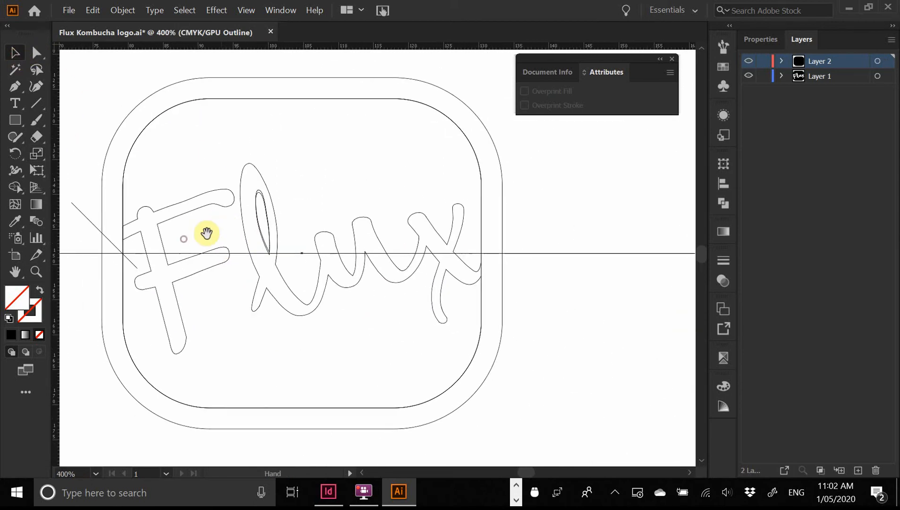
{"action": "left_click", "coordinate": [127, 255]}
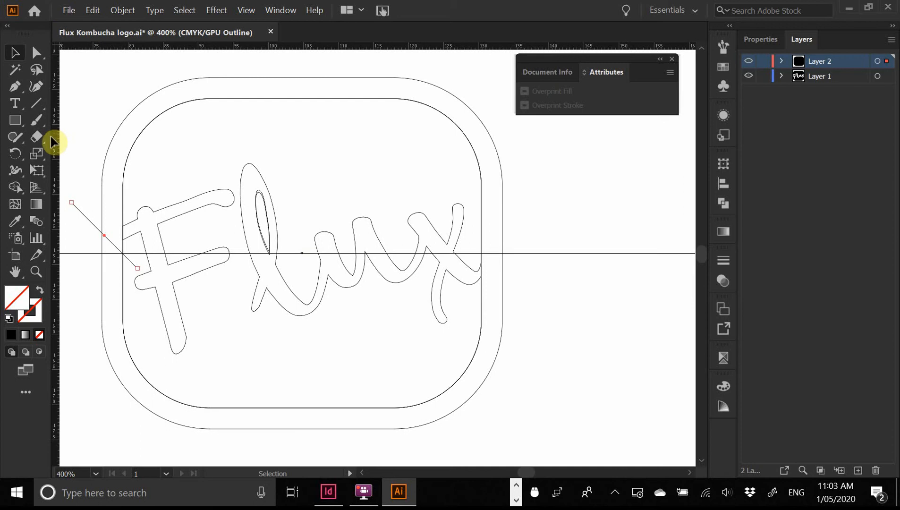
{"action": "left_click_drag", "start_coordinate": [16, 154], "coordinate": [60, 171]}
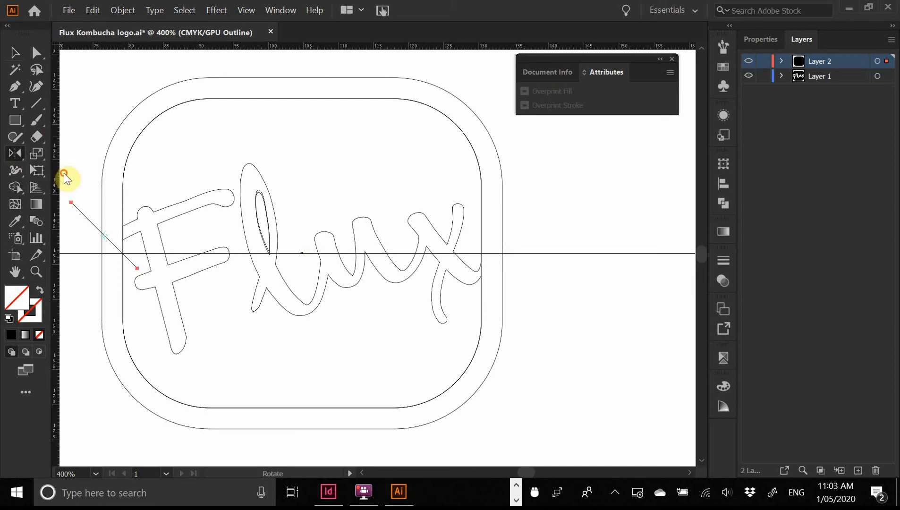
{"action": "left_click", "coordinate": [301, 253], "text": "alt"}
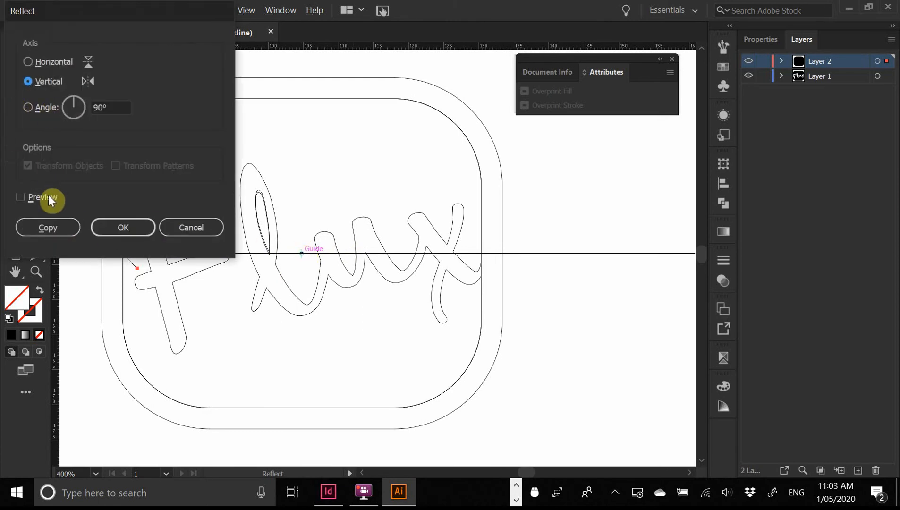
{"action": "left_click", "coordinate": [20, 196]}
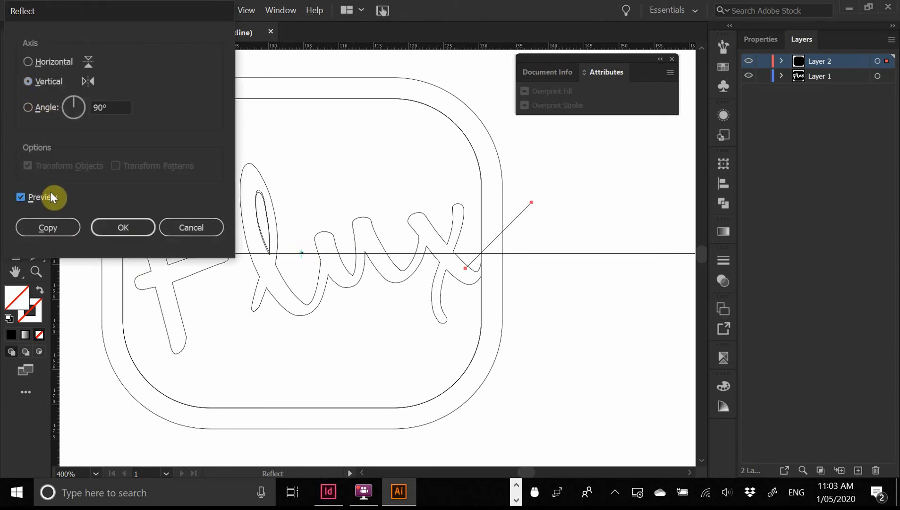
{"action": "left_click", "coordinate": [57, 225]}
- Nudge the mirrored diagonal line right so it meets the intersection of the guide and the inner outline's right edge
{"action": "key", "text": "ctrl+space"}
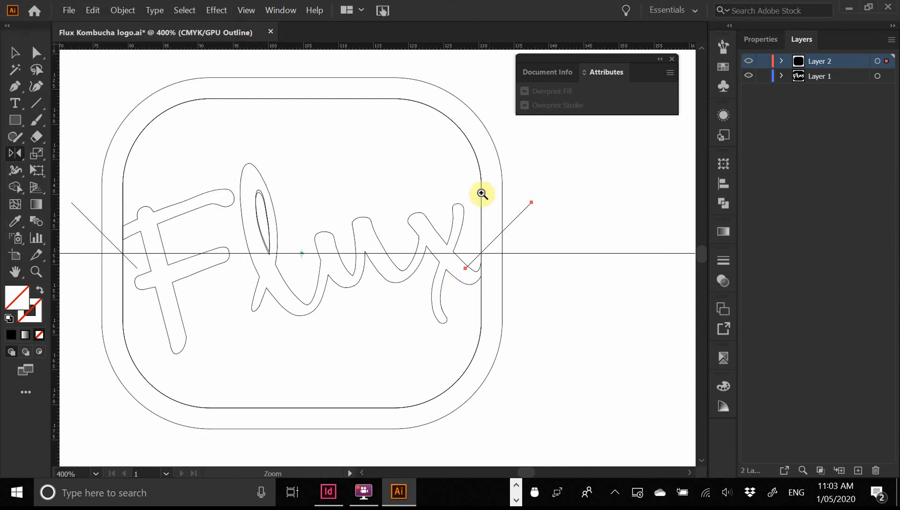
{"action": "left_click_drag", "start_coordinate": [484, 210], "coordinate": [659, 361]}
{"action": "left_click_drag", "start_coordinate": [546, 325], "coordinate": [489, 283]}
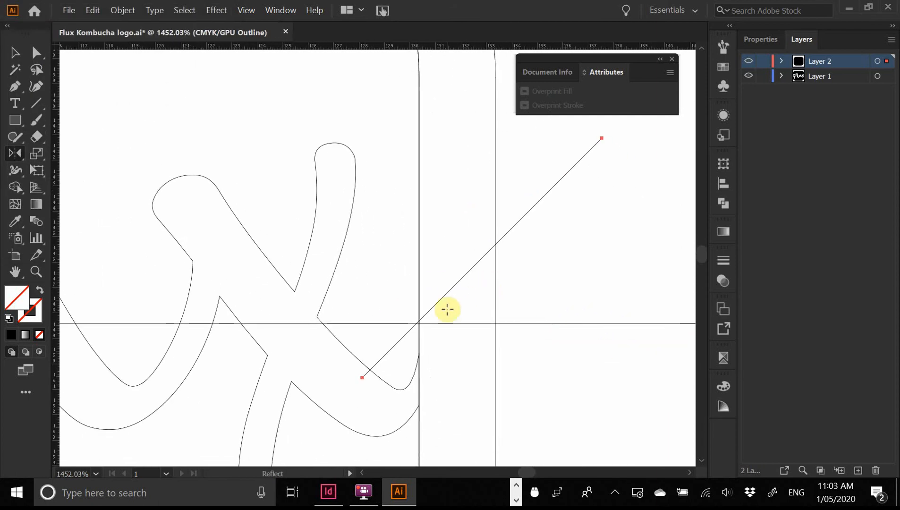
{"action": "key", "text": "v"}
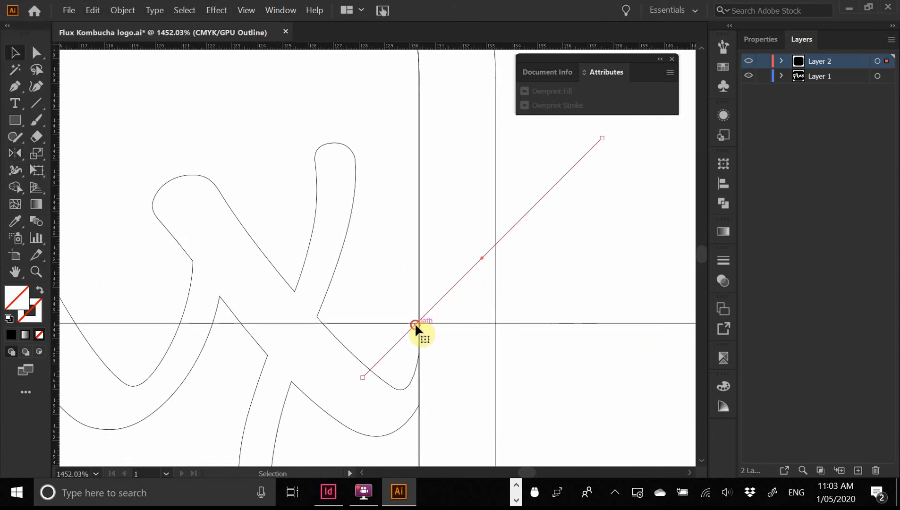
{"action": "key", "text": "Right"}
{"action": "key", "text": "Right"}
{"action": "key", "text": "Right"}
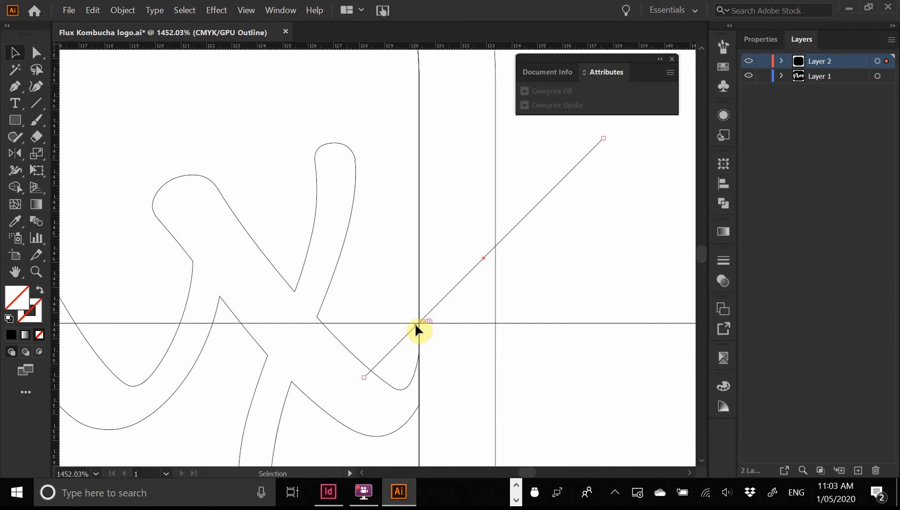
{"action": "key", "text": "Right"}
{"action": "left_click", "coordinate": [561, 292]}
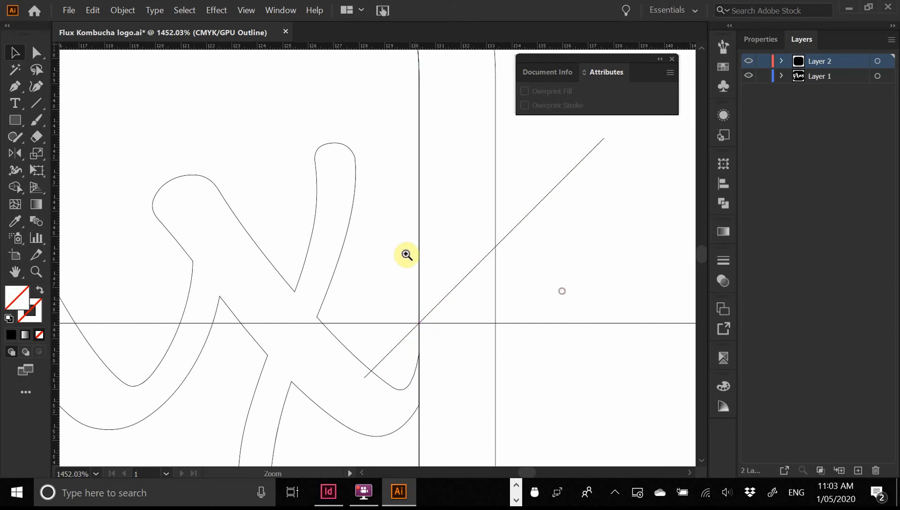
- Extend the inner ends of both diagonal lines downward until they cross just below the outer outline's bottom centre
{"action": "left_click", "coordinate": [396, 255], "text": "ctrl+alt"}
{"action": "left_click", "coordinate": [395, 255], "text": "ctrl+alt"}
{"action": "left_click", "coordinate": [395, 255], "text": "ctrl+alt"}
{"action": "left_click", "coordinate": [395, 255], "text": "ctrl+alt"}
{"action": "left_click", "coordinate": [395, 254], "text": "ctrl+alt"}
{"action": "left_click_drag", "start_coordinate": [531, 304], "coordinate": [547, 291]}
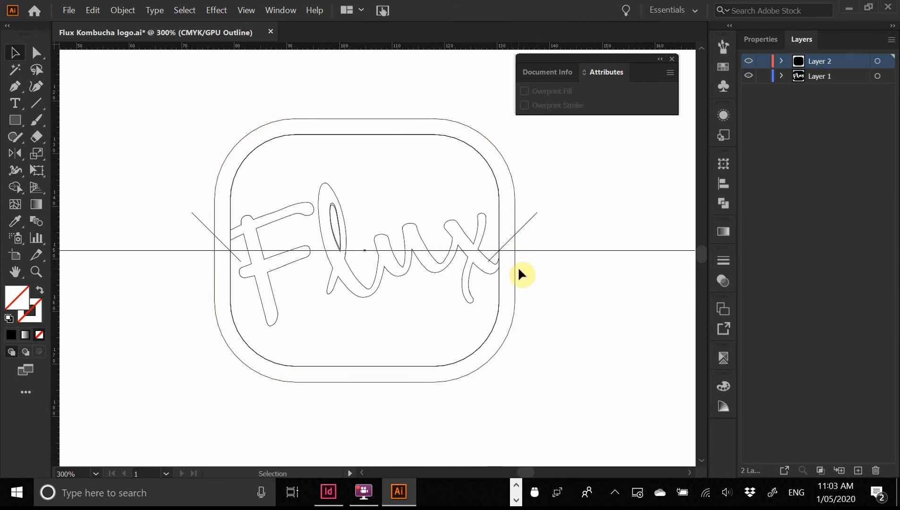
{"action": "left_click", "coordinate": [489, 264]}
{"action": "left_click_drag", "start_coordinate": [489, 264], "coordinate": [367, 401]}
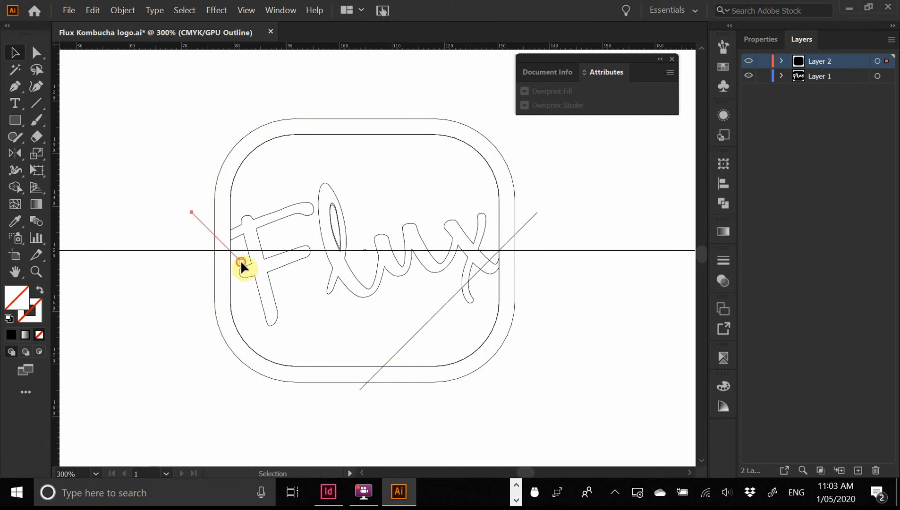
{"action": "left_click_drag", "start_coordinate": [240, 263], "coordinate": [373, 379]}
{"action": "left_click", "coordinate": [537, 320]}
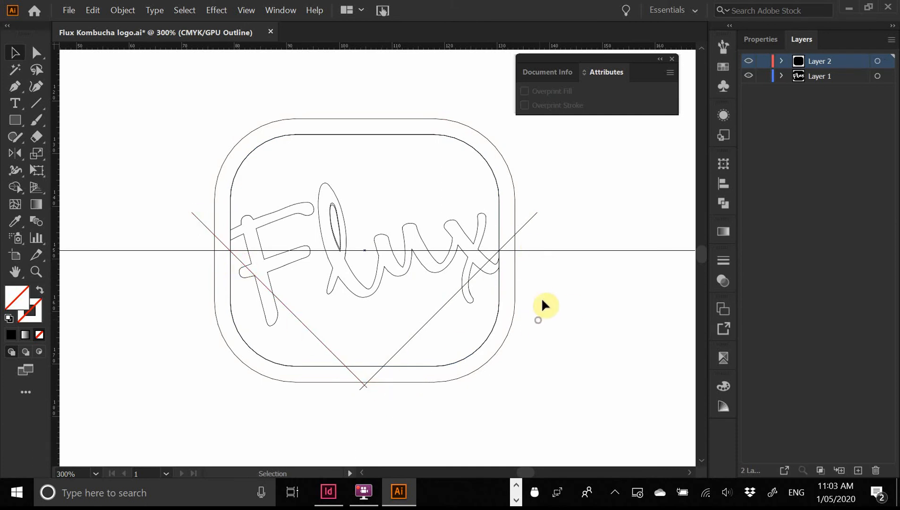
- Split the lower left and lower right corners off the outer outline along the diagonals using the Shape Builder
{"action": "left_click", "coordinate": [515, 292]}
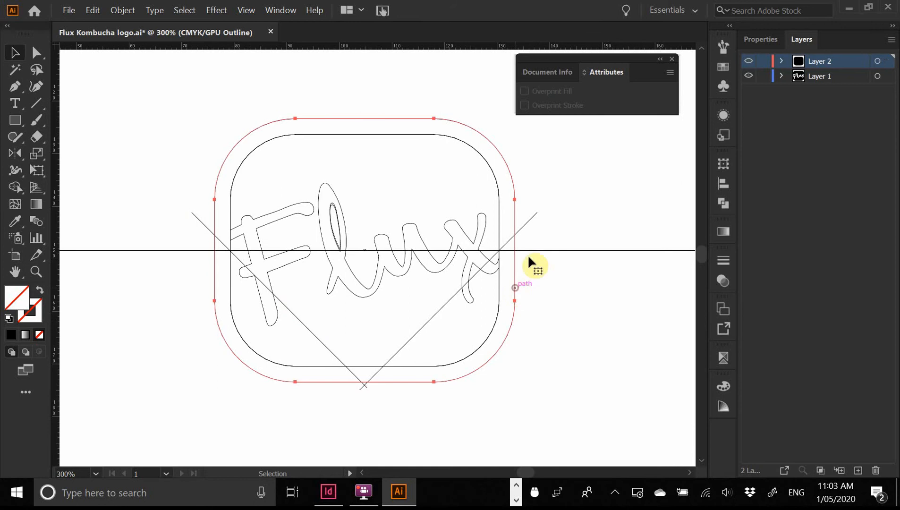
{"action": "left_click", "coordinate": [533, 224], "text": "shift"}
{"action": "left_click_drag", "start_coordinate": [198, 219], "coordinate": [199, 219]}
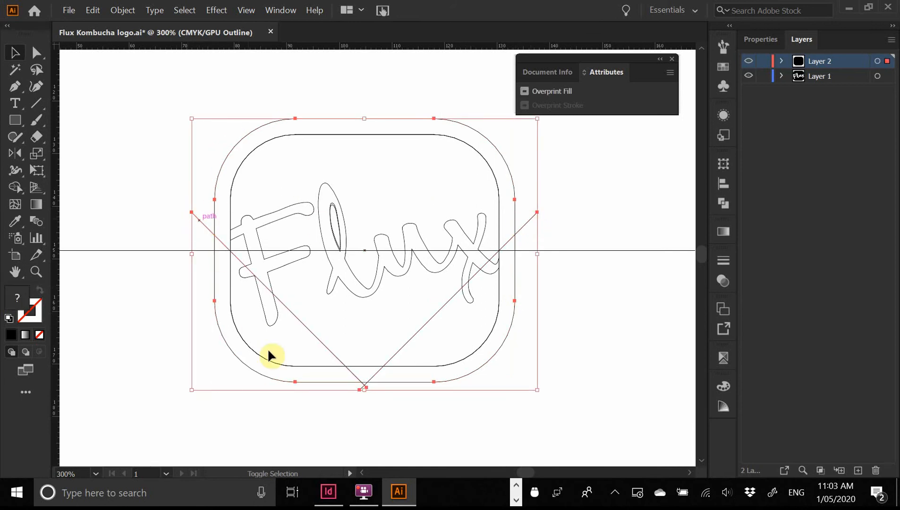
{"action": "left_click", "coordinate": [16, 188]}
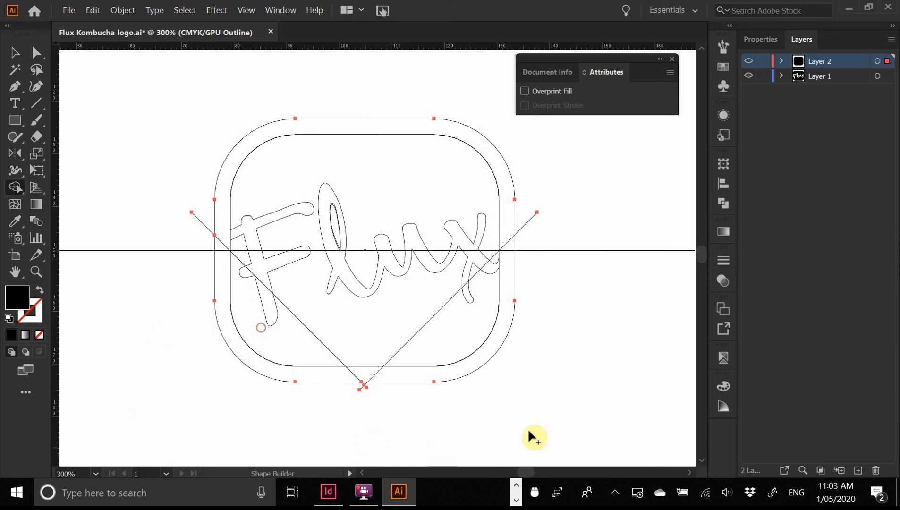
{"action": "left_click_drag", "start_coordinate": [555, 363], "coordinate": [484, 335]}
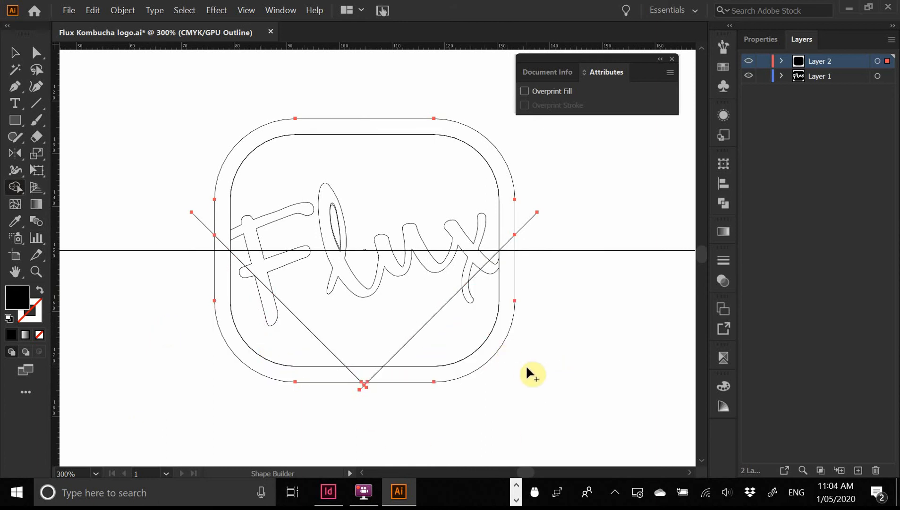
- Move both split-off lower corner pieces away from the outer shape and delete them
{"action": "key", "text": "v"}
{"action": "left_click", "coordinate": [555, 228]}
{"action": "left_click", "coordinate": [528, 230]}
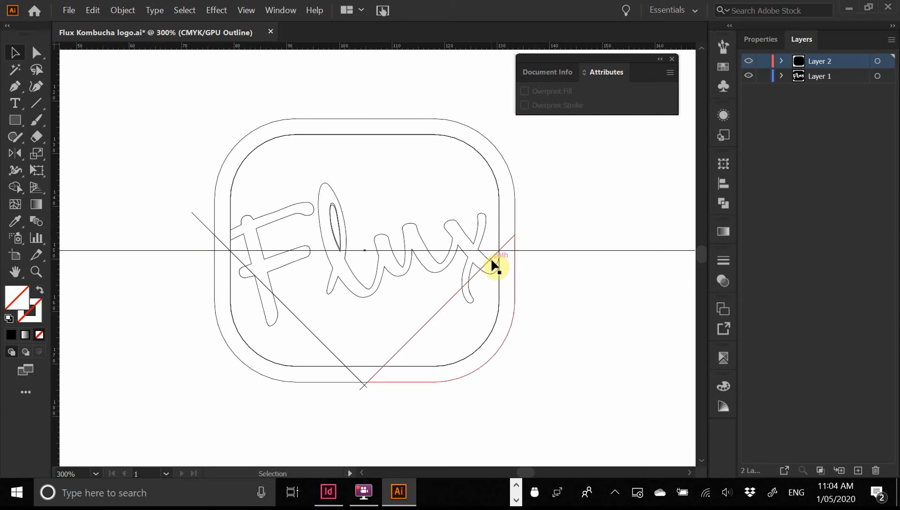
{"action": "left_click_drag", "start_coordinate": [494, 266], "coordinate": [564, 298]}
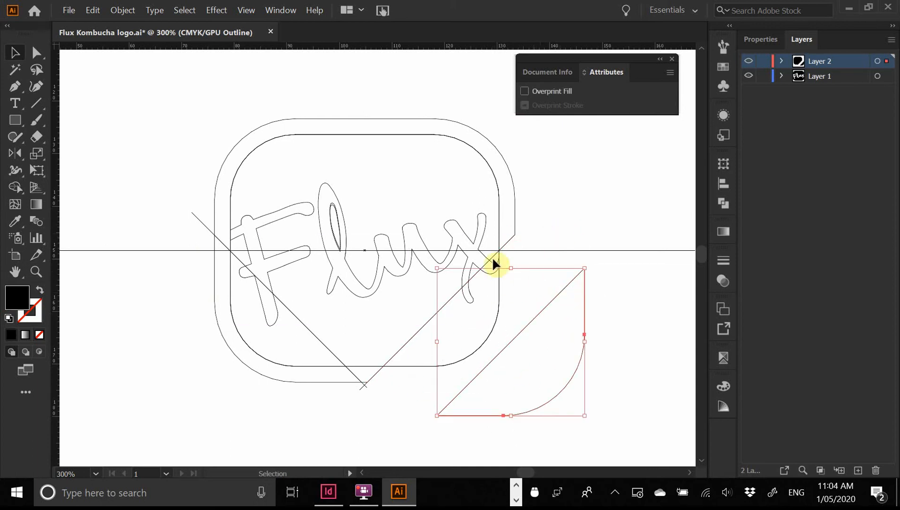
{"action": "key", "text": "Delete"}
{"action": "left_click_drag", "start_coordinate": [288, 381], "coordinate": [206, 406]}
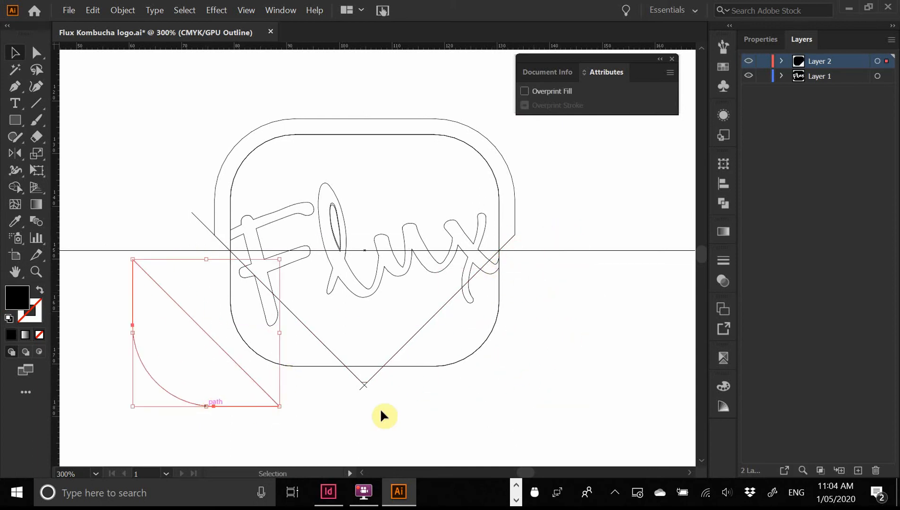
{"action": "key", "text": "Delete"}
- Delete the leftover diagonal line pieces that stick out at the outer shape's bottom tip and left side
{"action": "left_click_drag", "start_coordinate": [348, 393], "coordinate": [379, 379]}
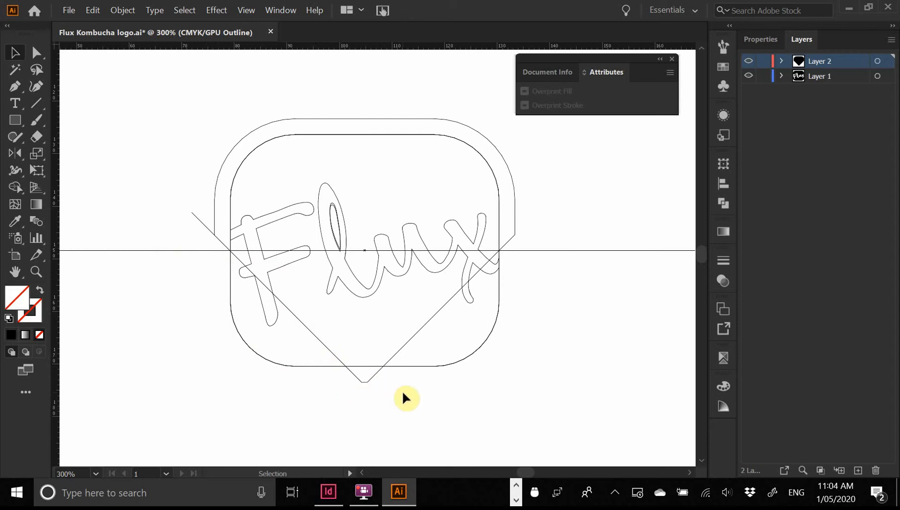
{"action": "left_click", "coordinate": [372, 384]}
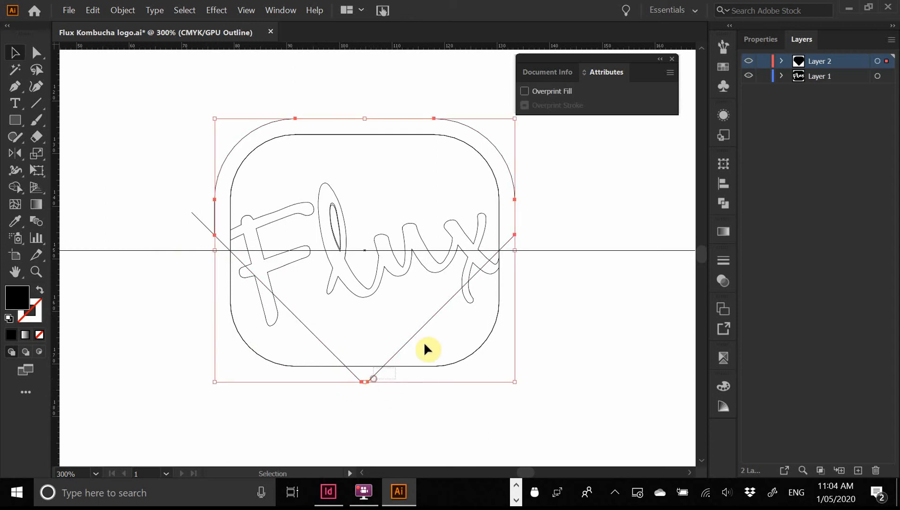
{"action": "key", "text": "ctrl+a"}
{"action": "left_click", "coordinate": [553, 234]}
{"action": "left_click_drag", "start_coordinate": [188, 203], "coordinate": [208, 231]}
{"action": "key", "text": "backslash"}
{"action": "key", "text": "Delete"}
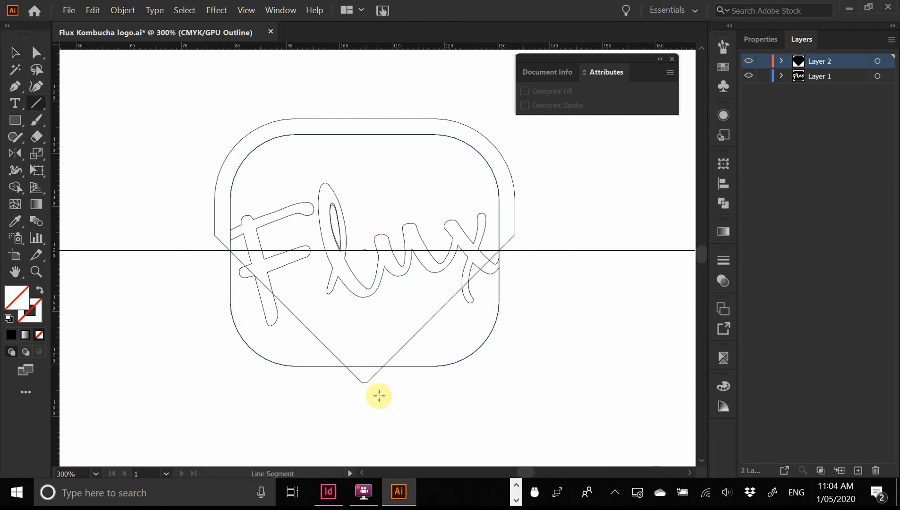
- Move the short bottom edge of the outer shape's tip up to just above the inner outline's bottom edge
{"action": "left_click_drag", "start_coordinate": [347, 377], "coordinate": [474, 445]}
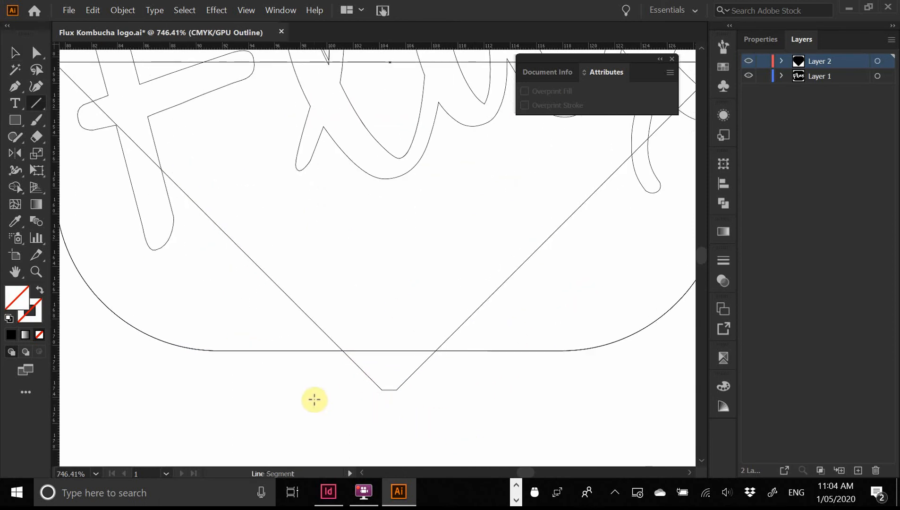
{"action": "key", "text": "b"}
{"action": "key", "text": "v"}
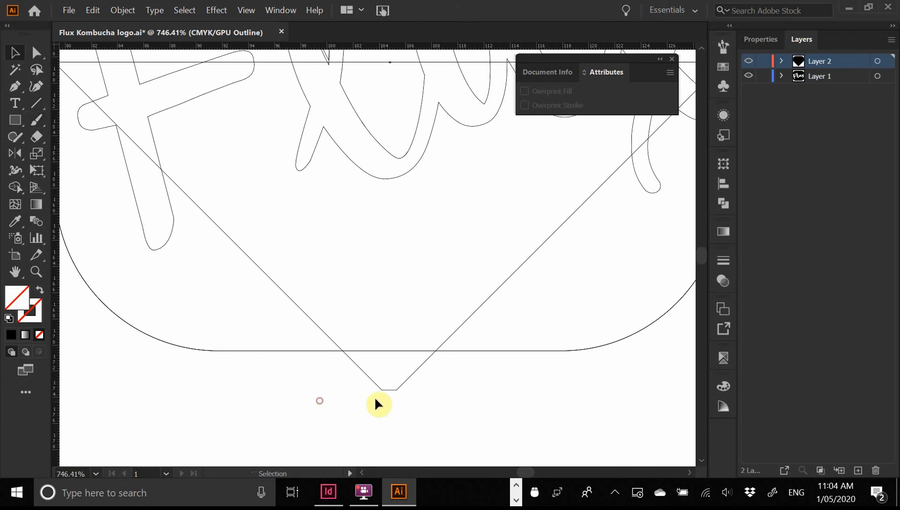
{"action": "left_click", "coordinate": [387, 391]}
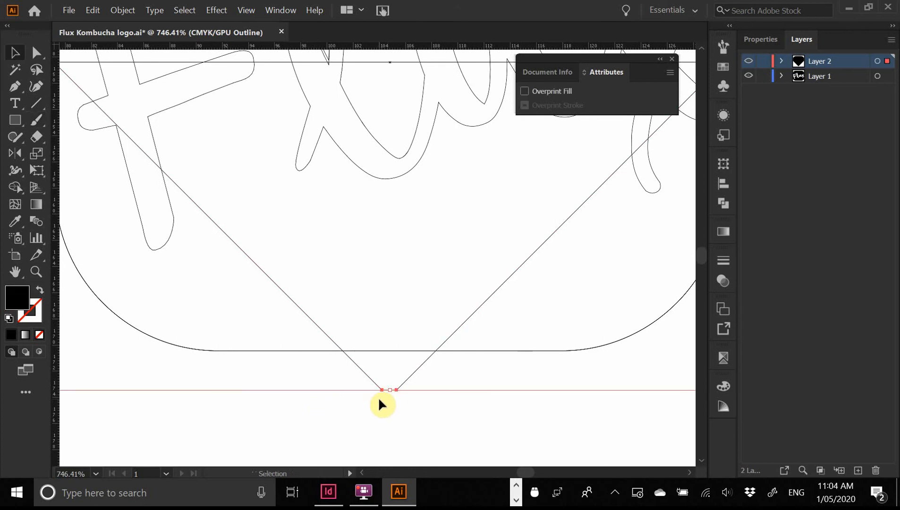
{"action": "key", "text": "a"}
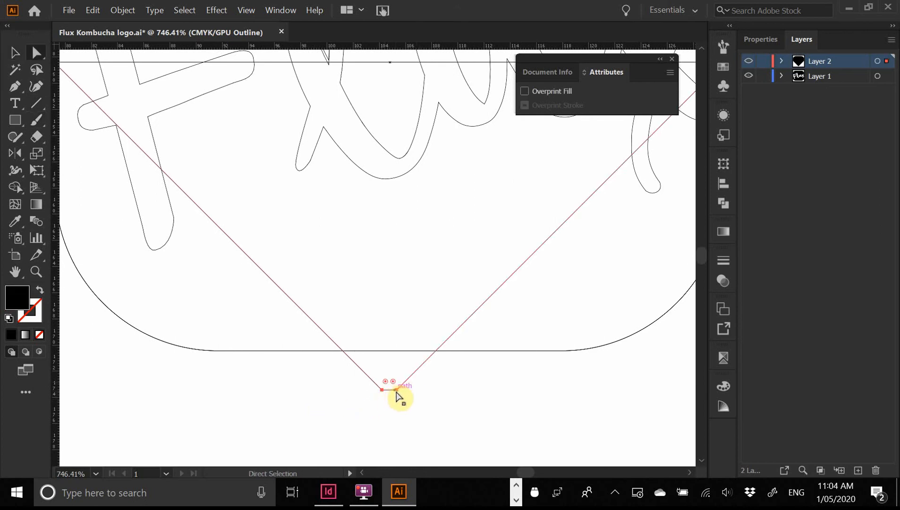
{"action": "left_click_drag", "start_coordinate": [397, 393], "coordinate": [452, 330]}
{"action": "left_click", "coordinate": [396, 381]}
{"action": "left_click", "coordinate": [418, 266], "text": "ctrl+alt"}
{"action": "left_click", "coordinate": [418, 266], "text": "ctrl+alt"}
{"action": "left_click", "coordinate": [418, 266], "text": "ctrl+alt"}
{"action": "left_click", "coordinate": [418, 266], "text": "ctrl+alt"}
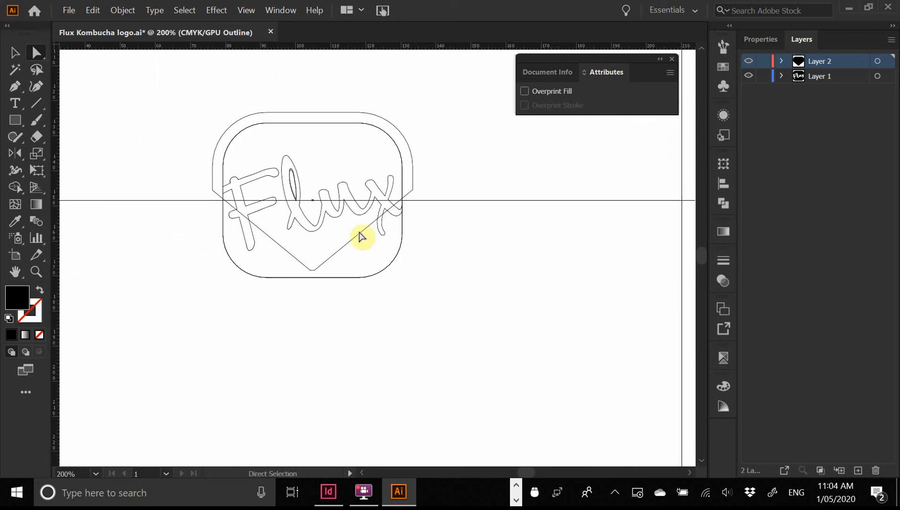
- Switch to the filled preview and reorder the layers so Layer 2 sits below Layer 1
{"action": "key", "text": "ctrl+y"}
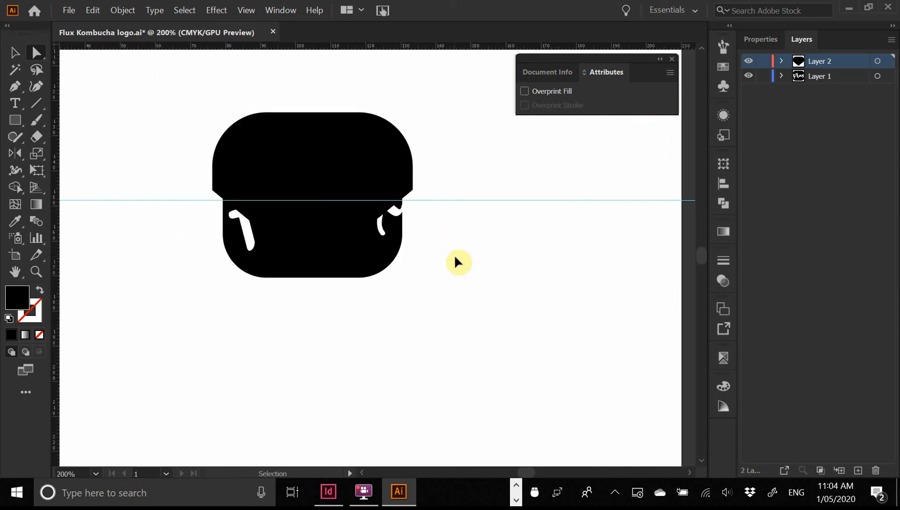
{"action": "left_click", "coordinate": [14, 56]}
{"action": "left_click", "coordinate": [412, 184]}
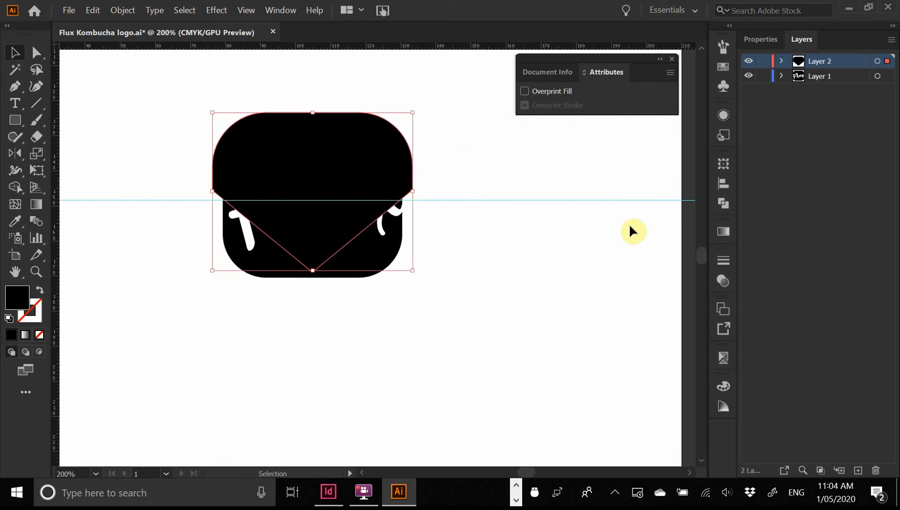
{"action": "left_click", "coordinate": [867, 91]}
{"action": "left_click_drag", "start_coordinate": [867, 91], "coordinate": [867, 92]}
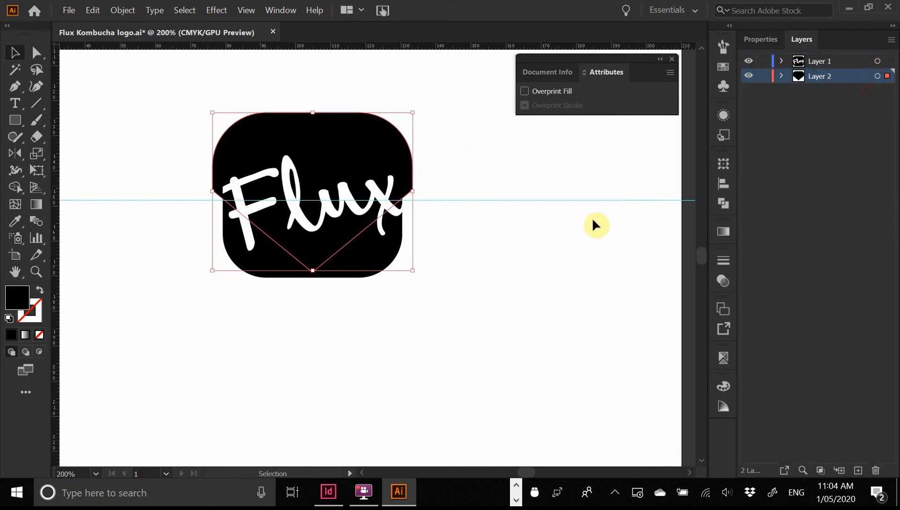
{"action": "left_click", "coordinate": [595, 225]}
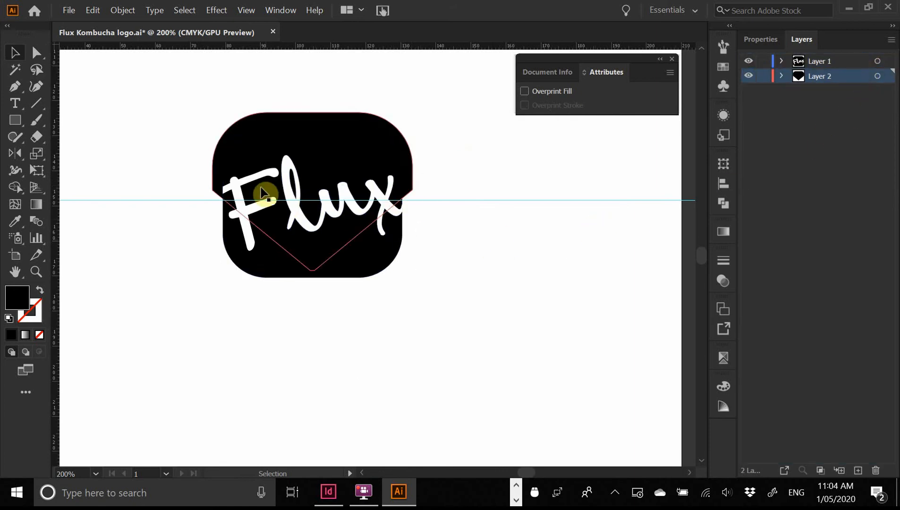
{"action": "left_click", "coordinate": [486, 240]}
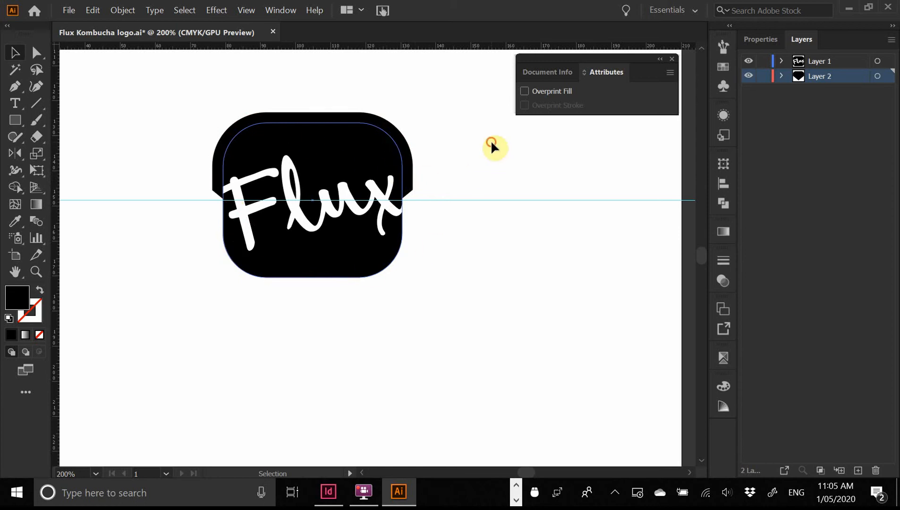
- Deselect the artwork and save the logo file, accepting the legacy format
{"action": "left_click", "coordinate": [406, 172]}
{"action": "left_click", "coordinate": [481, 178]}
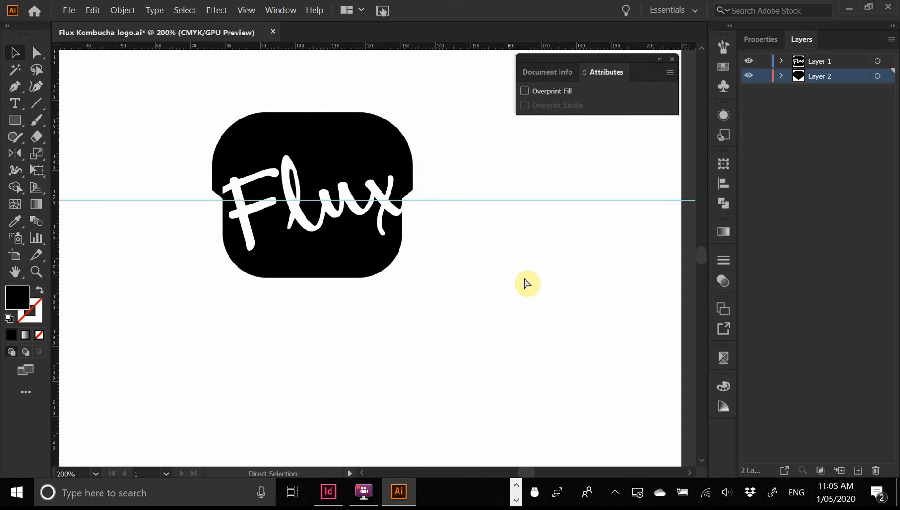
{"action": "key", "text": "ctrl+s"}
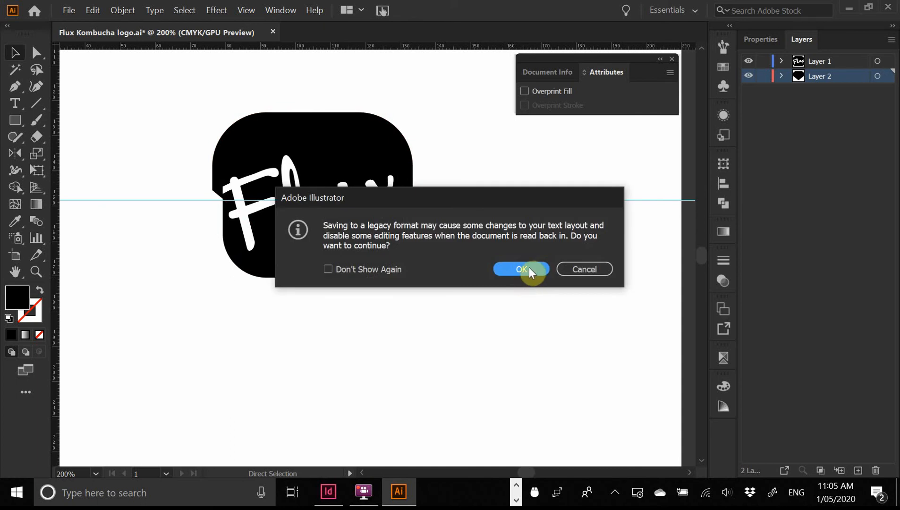
{"action": "left_click", "coordinate": [521, 269]}
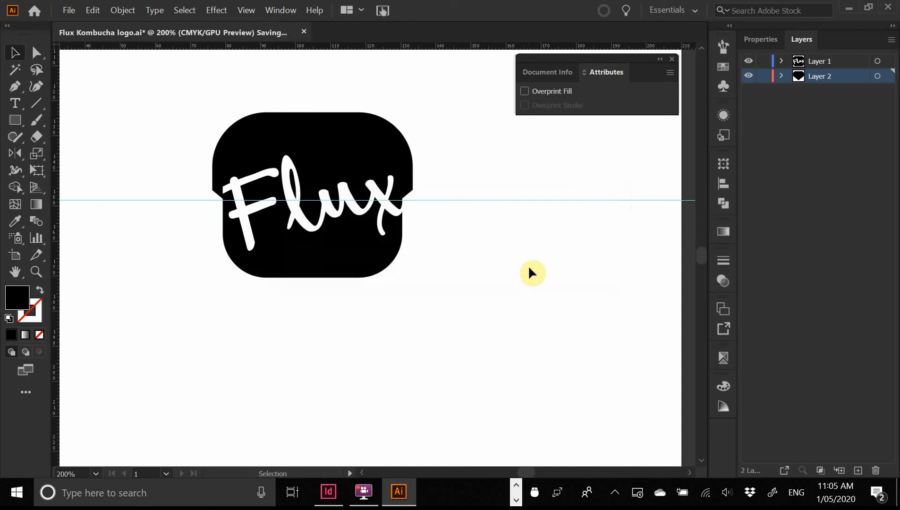
- Switch to the InDesign label document and update the linked Flux Kombucha logo, accepting its changed layers
{"action": "key", "text": "alt+Tab"}
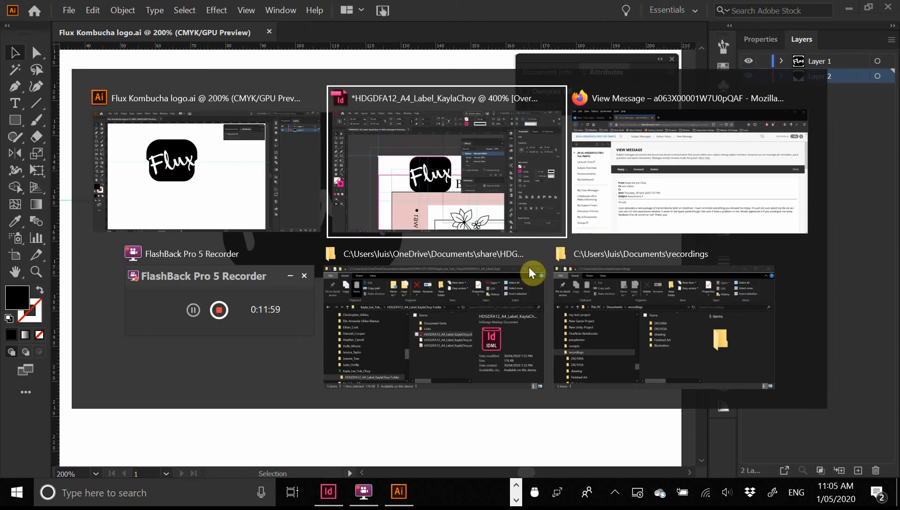
{"action": "left_click", "coordinate": [486, 225]}
{"action": "left_click", "coordinate": [559, 296]}
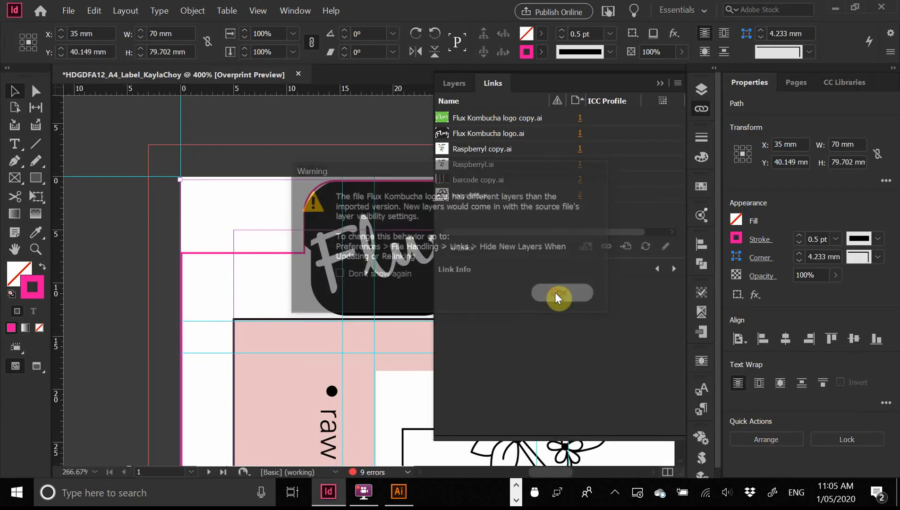
{"action": "left_click_drag", "start_coordinate": [396, 234], "coordinate": [255, 200]}
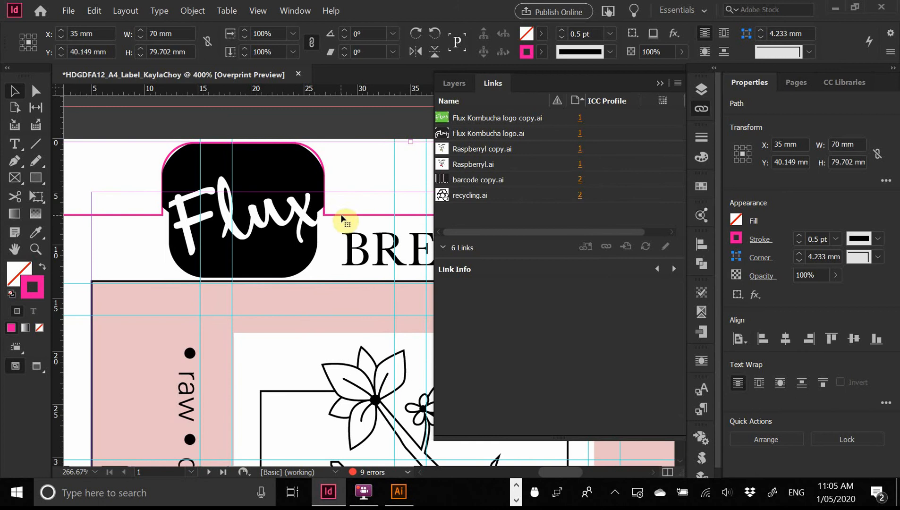
{"action": "left_click_drag", "start_coordinate": [340, 215], "coordinate": [356, 202]}
{"action": "key", "text": "ctrl+z"}
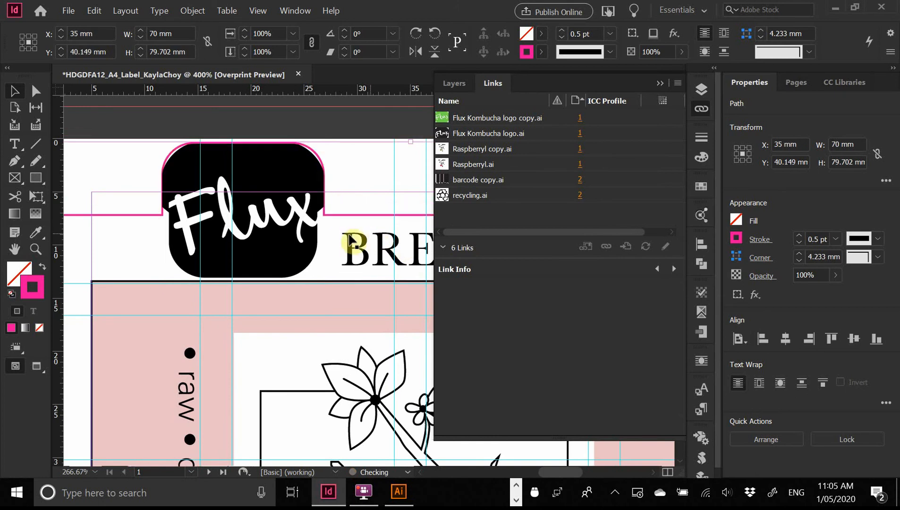
- Enlarge the logo's frame around its centre to 17.7 by 15.052 mm without scaling the artwork
{"action": "left_click", "coordinate": [307, 242]}
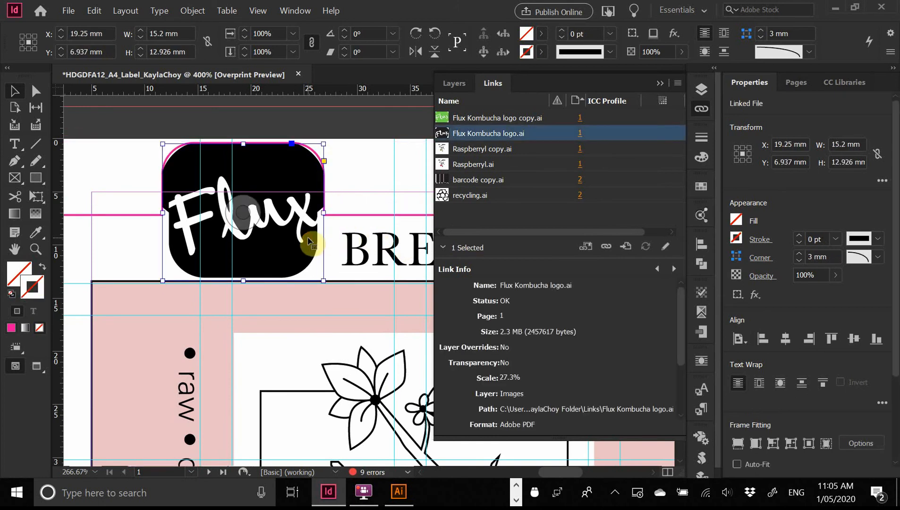
{"action": "left_click", "coordinate": [702, 109]}
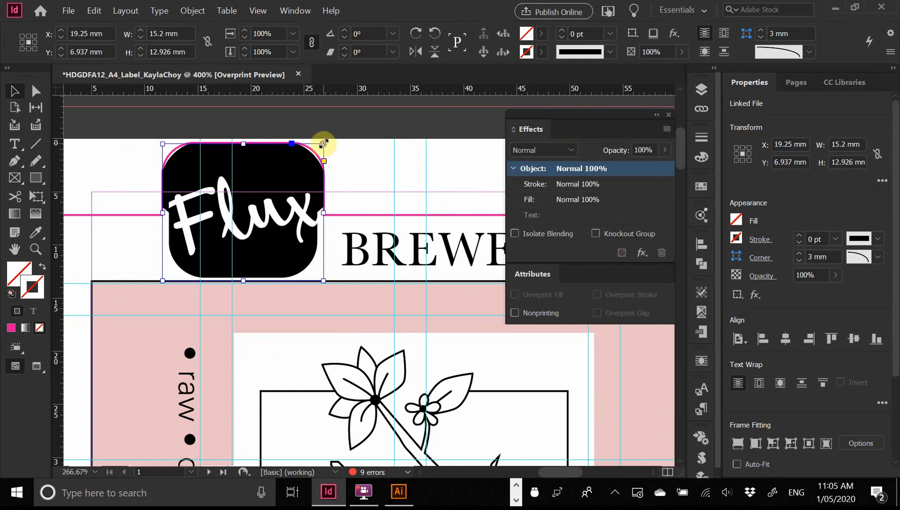
{"action": "left_click_drag", "start_coordinate": [326, 143], "coordinate": [363, 182]}
{"action": "left_click_drag", "start_coordinate": [324, 143], "coordinate": [338, 136]}
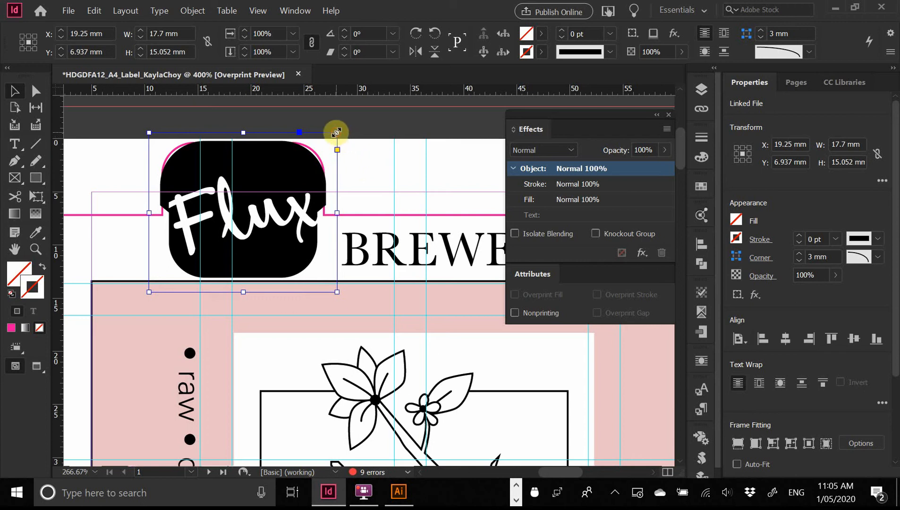
- Try scaling the logo together with its frame to about 19.3 by 16.4 mm, and undo the scaling
{"action": "mouse_move", "coordinate": [336, 133]}
{"action": "left_mouse_down"}
{"action": "mouse_move", "coordinate": [347, 124]}
{"action": "mouse_move", "coordinate": [384, 163]}
{"action": "mouse_move", "coordinate": [346, 126]}
{"action": "left_mouse_up"}
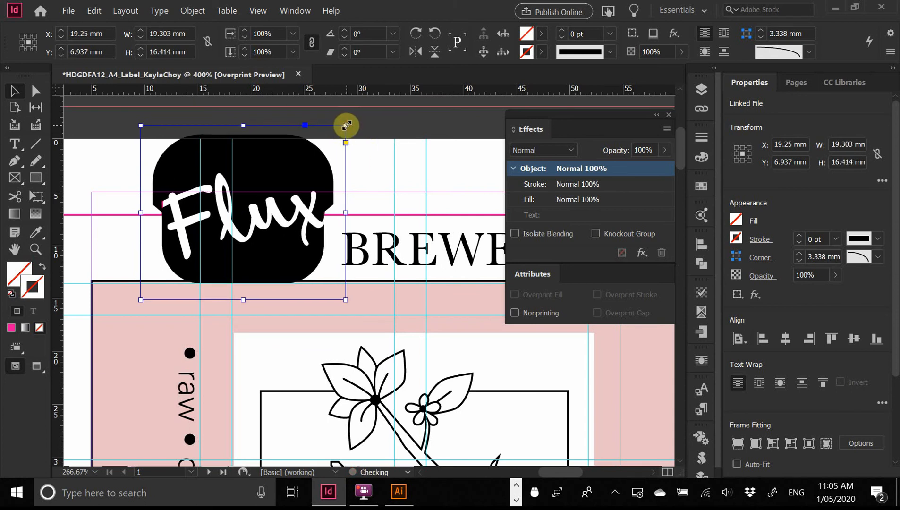
{"action": "key", "text": "ctrl+z"}
{"action": "key", "text": "ctrl+z"}
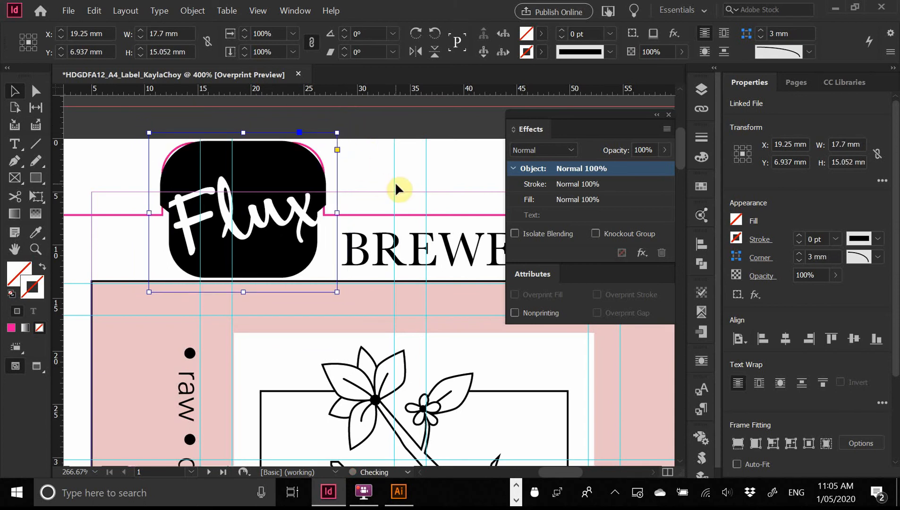
{"action": "left_click", "coordinate": [702, 111]}
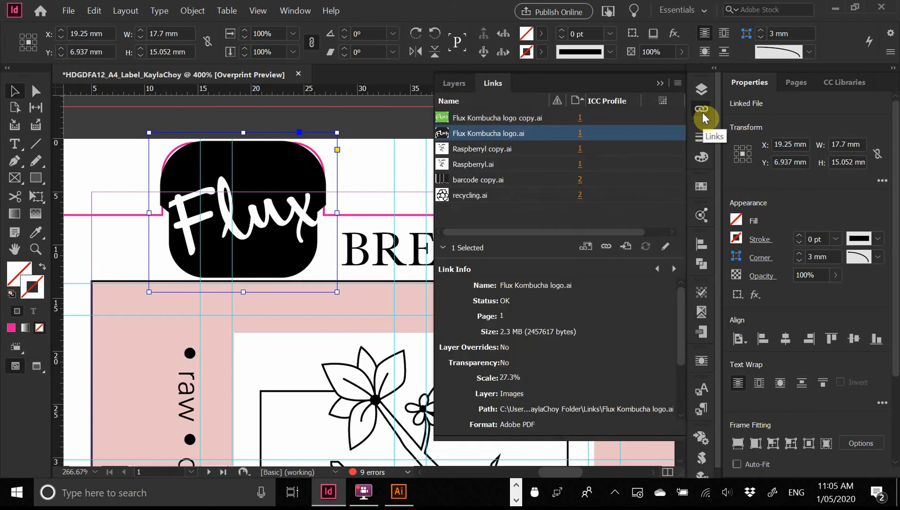
{"action": "left_click", "coordinate": [702, 111]}
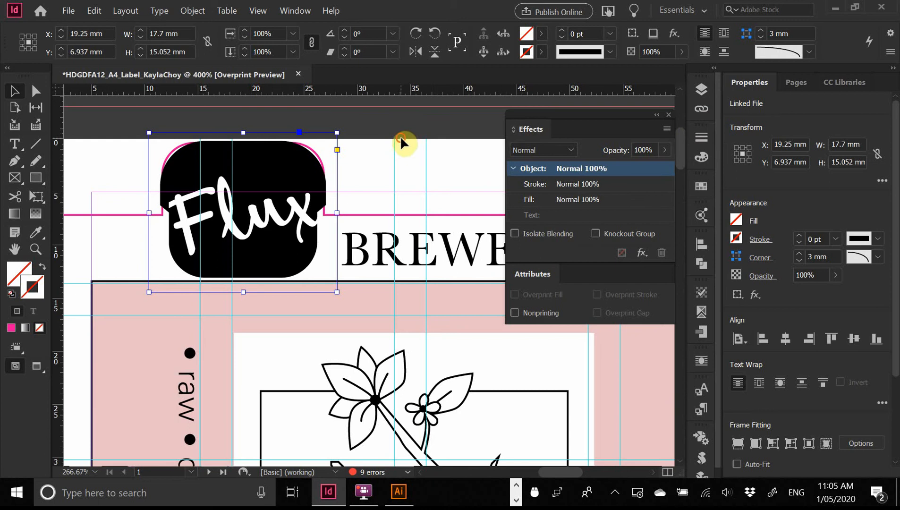
{"action": "left_click", "coordinate": [408, 166]}
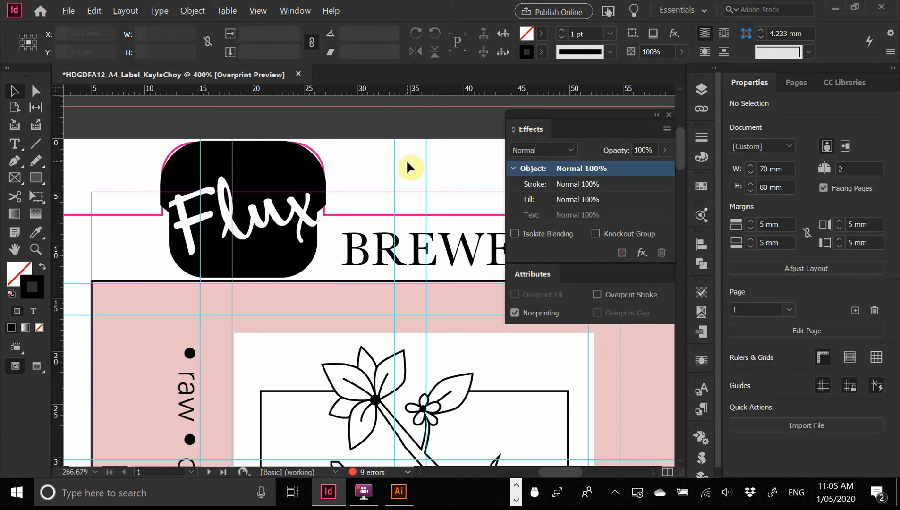
- Switch to Illustrator, undo the layer reordering and the added Layer 2 shape, and save the logo in the legacy format
{"action": "key", "text": "alt+Tab"}
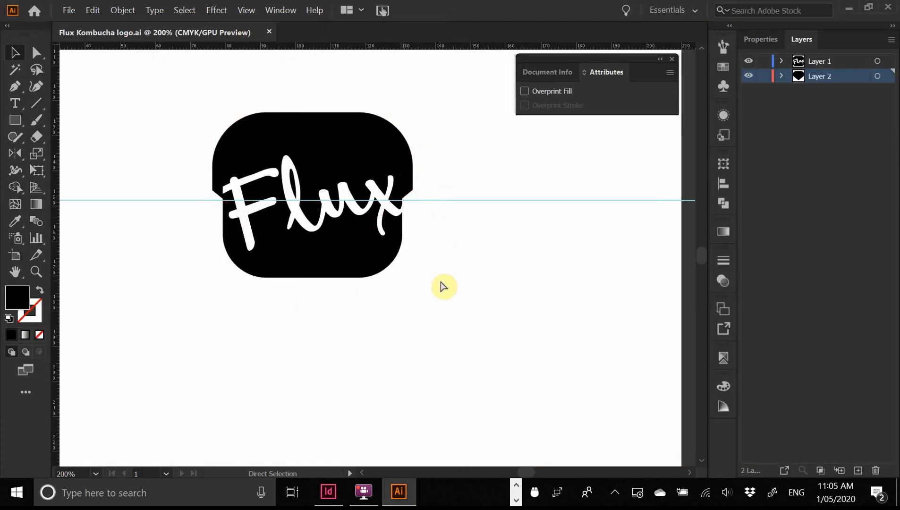
{"action": "key", "text": "ctrl+z"}
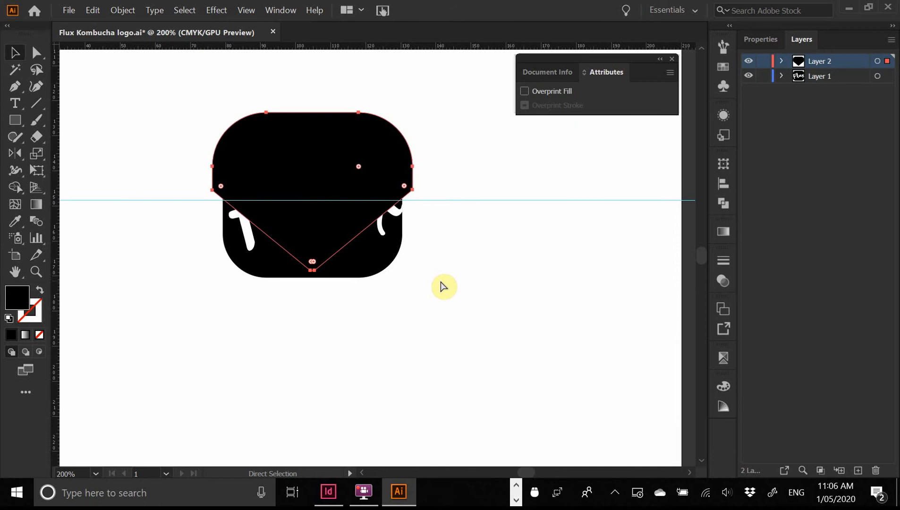
{"action": "key", "text": "ctrl+z"}
{"action": "key", "text": "ctrl+z"}
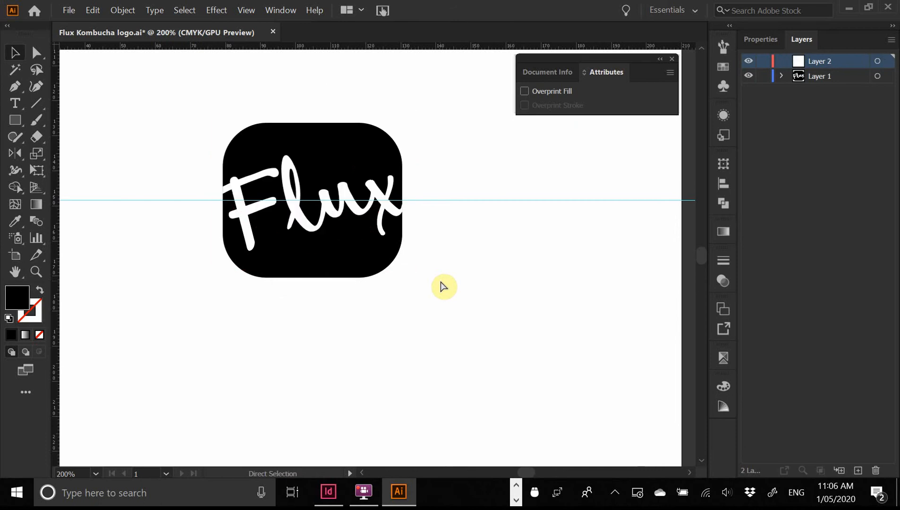
{"action": "key", "text": "ctrl+s"}
{"action": "left_click", "coordinate": [503, 268]}
- Switch back to the InDesign label and update the modified Flux Kombucha logo.ai link
{"action": "key", "text": "alt+Tab"}
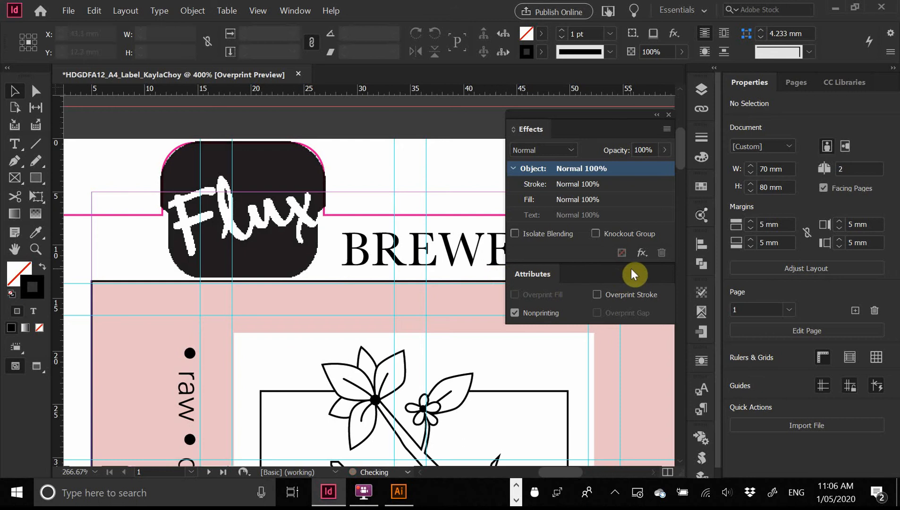
{"action": "left_click", "coordinate": [703, 112]}
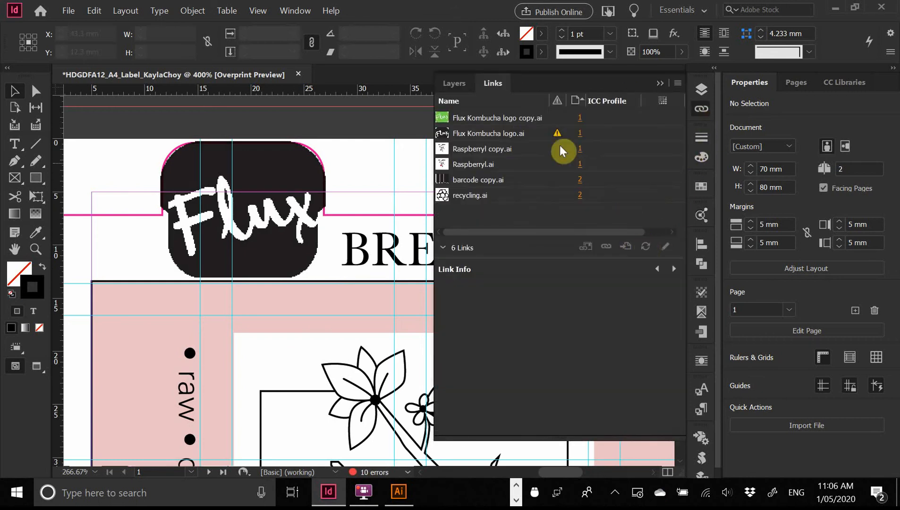
{"action": "left_click", "coordinate": [524, 134]}
{"action": "left_click", "coordinate": [645, 246]}
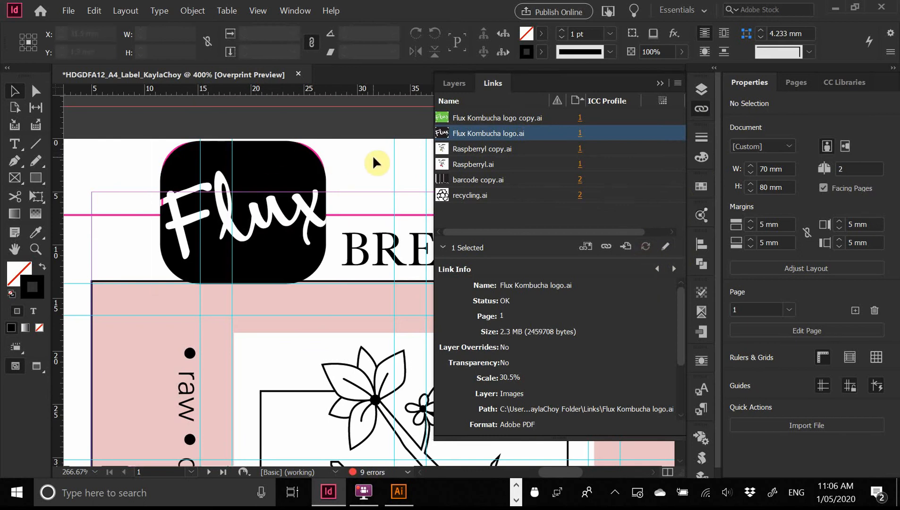
- Inspect the placed logo's object layer options and close them without making changes
{"action": "left_click", "coordinate": [315, 265]}
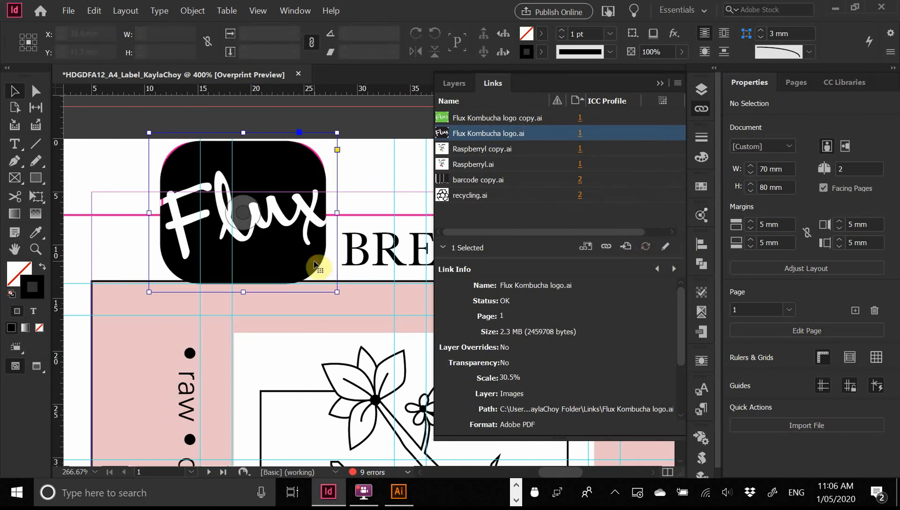
{"action": "right_click", "coordinate": [312, 244]}
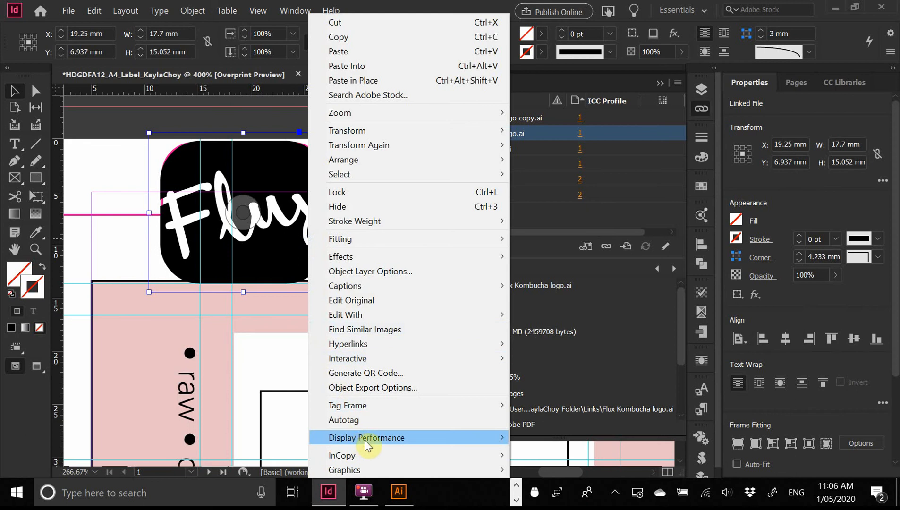
{"action": "left_click", "coordinate": [376, 277]}
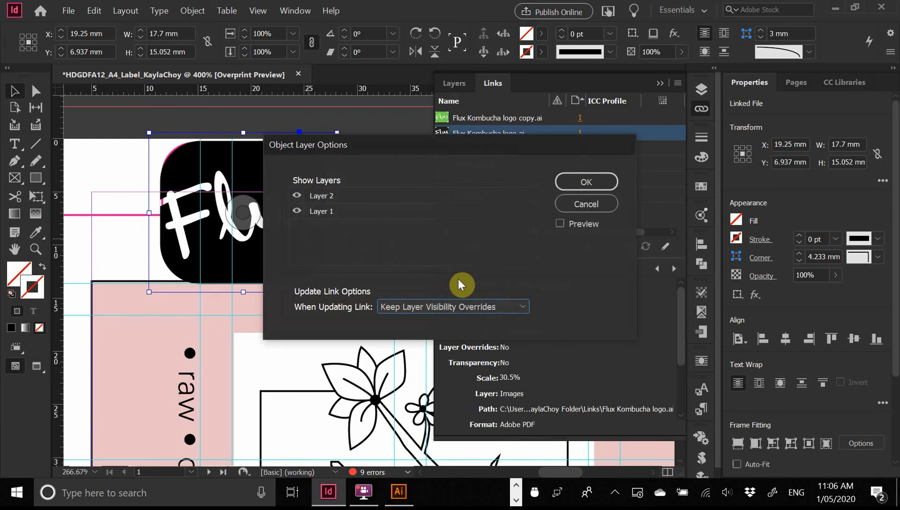
{"action": "left_click", "coordinate": [589, 210]}
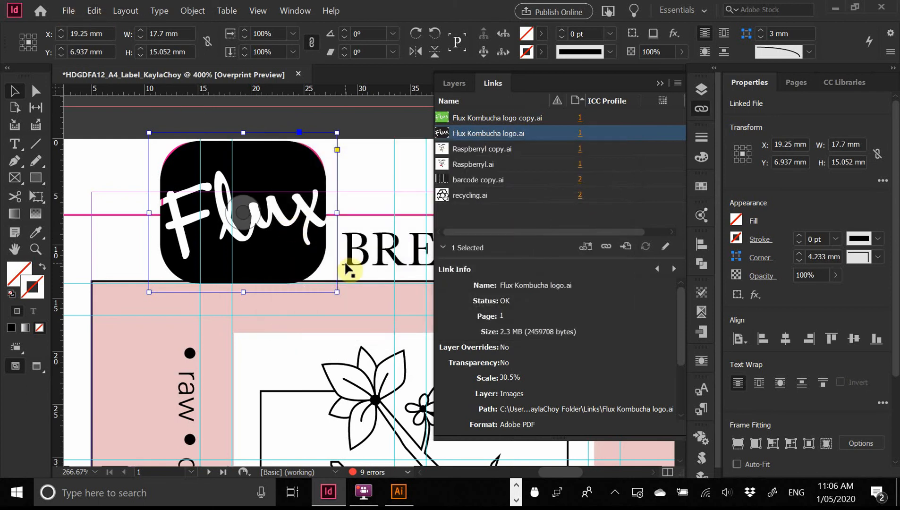
{"action": "right_click", "coordinate": [305, 270]}
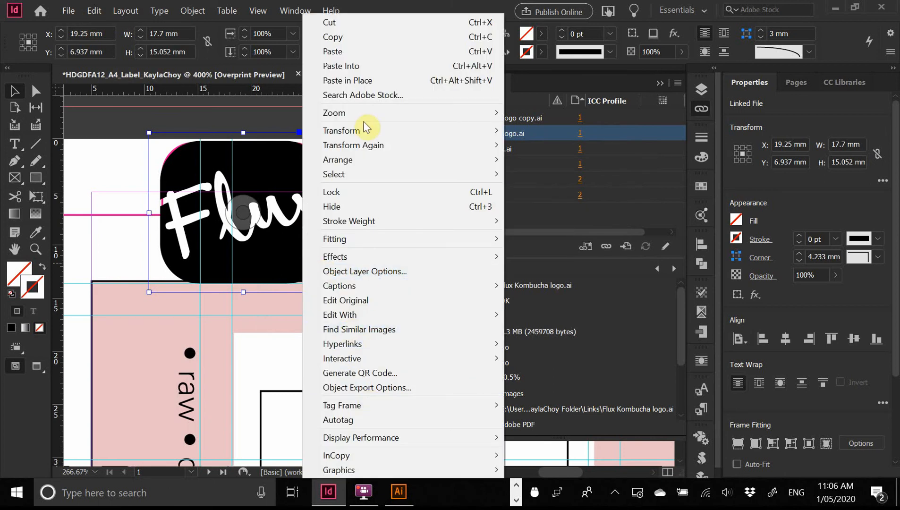
{"action": "left_click", "coordinate": [100, 177]}
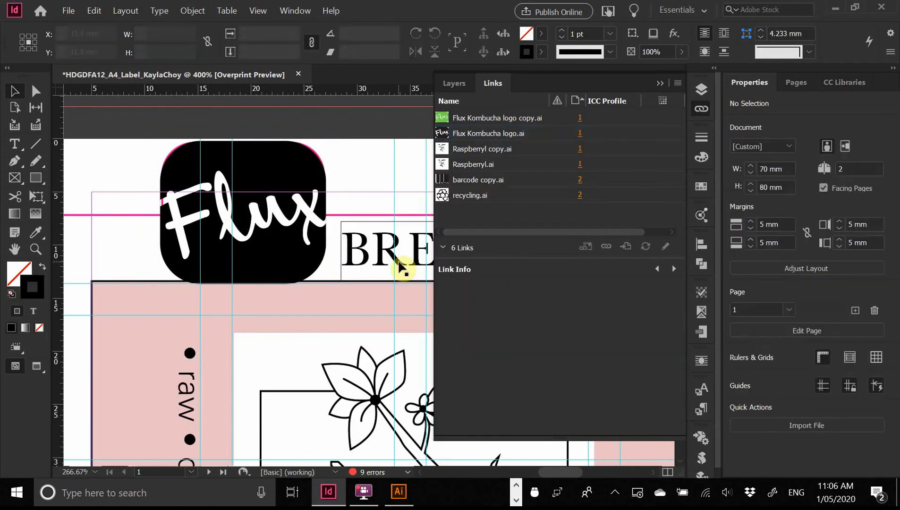
- Duplicate the Flux logo onto the pasteboard just above the label page
{"action": "left_click", "coordinate": [316, 256]}
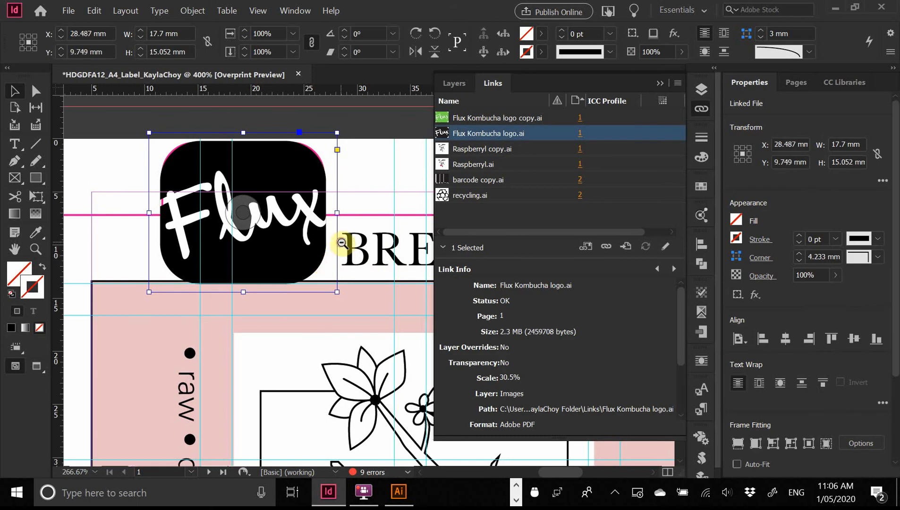
{"action": "left_click", "coordinate": [341, 242], "text": "ctrl+alt"}
{"action": "left_click", "coordinate": [344, 257], "text": "ctrl+alt"}
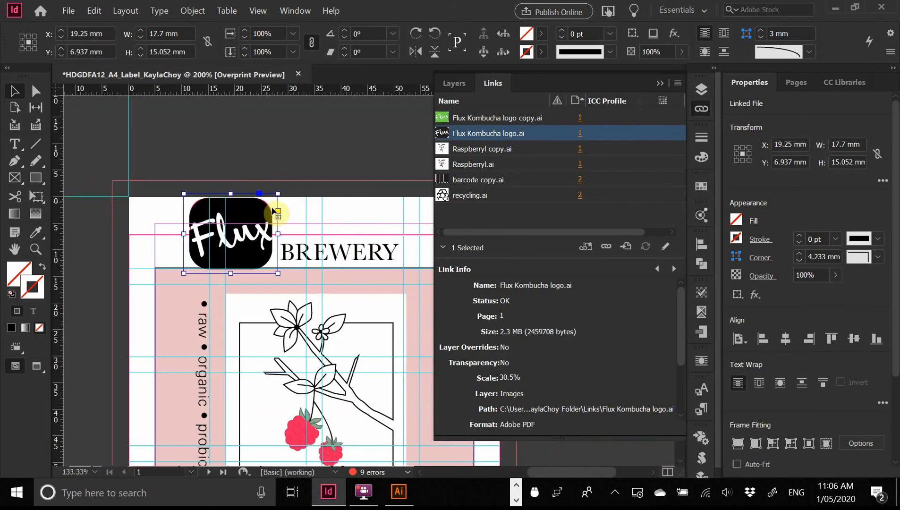
{"action": "left_click_drag", "start_coordinate": [263, 216], "coordinate": [332, 138]}
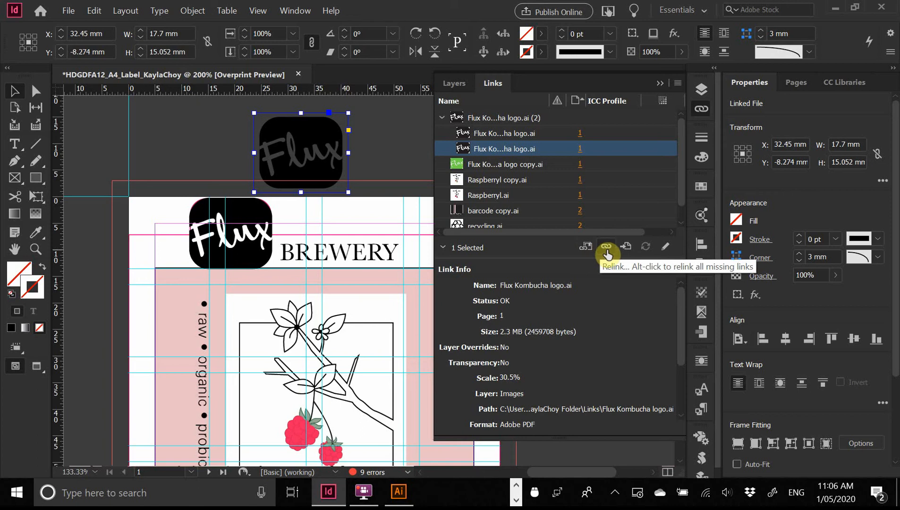
- Embed the link of the duplicated Flux logo in the document and select that copy
{"action": "right_click", "coordinate": [551, 154]}
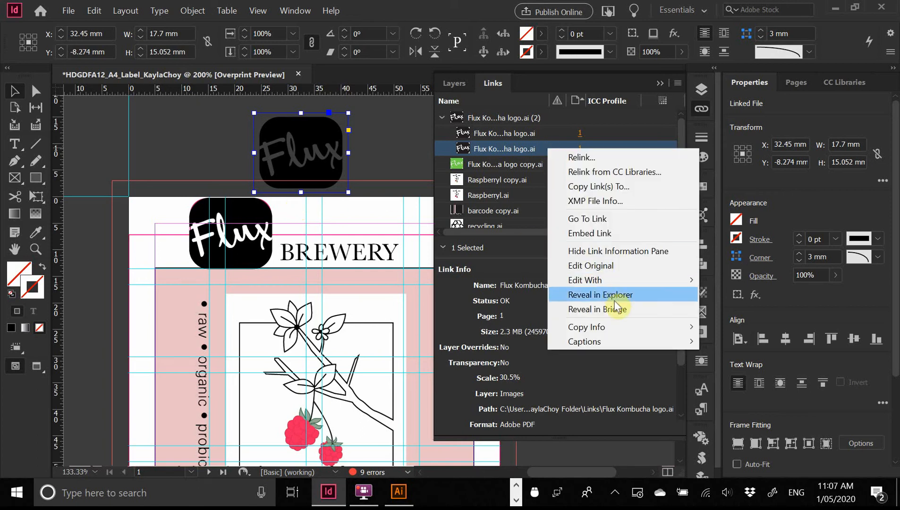
{"action": "left_click", "coordinate": [590, 233]}
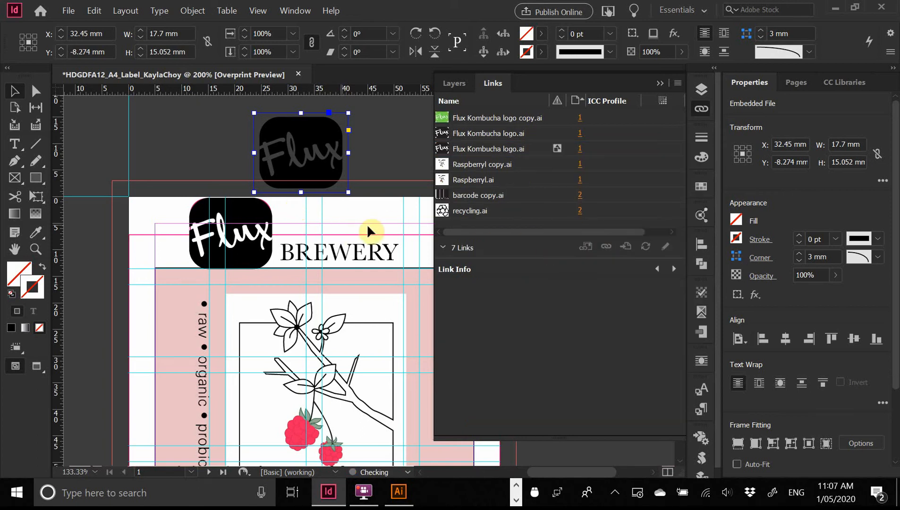
{"action": "left_click", "coordinate": [361, 147]}
{"action": "left_click", "coordinate": [337, 156]}
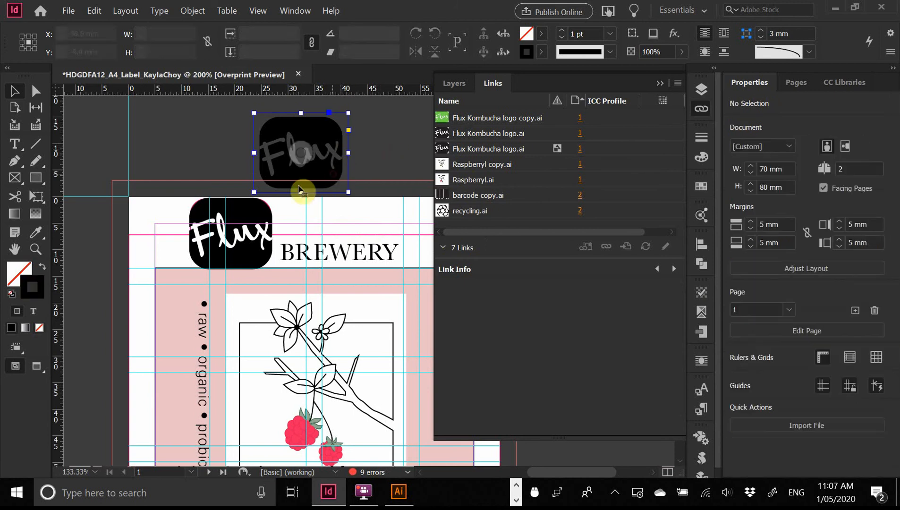
- Delete the embedded Flux logo copy from the pasteboard above the label page
{"action": "key", "text": "ctrl+space"}
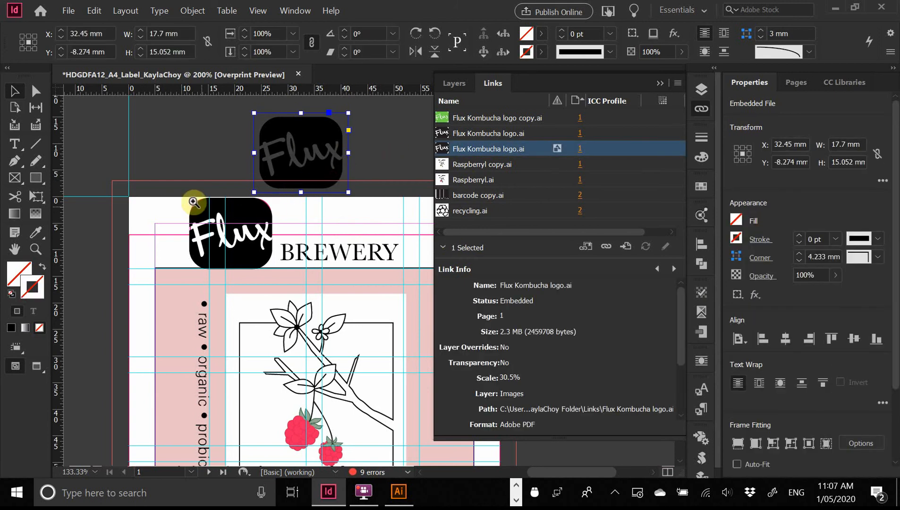
{"action": "left_click_drag", "start_coordinate": [193, 202], "coordinate": [328, 309]}
{"action": "left_click", "coordinate": [316, 244], "text": "ctrl+alt"}
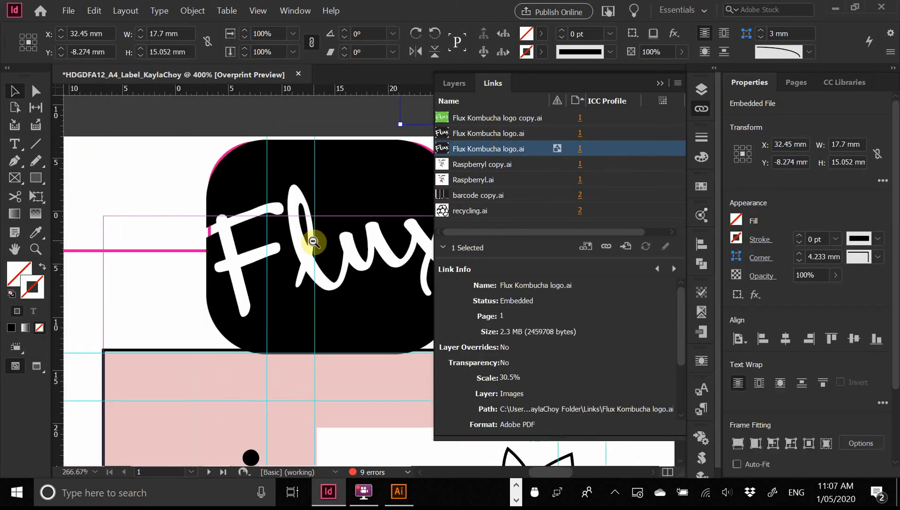
{"action": "left_click", "coordinate": [311, 242], "text": "ctrl+alt"}
{"action": "left_click", "coordinate": [319, 240], "text": "ctrl+alt"}
{"action": "key", "text": "space"}
{"action": "left_click_drag", "start_coordinate": [381, 239], "coordinate": [225, 209]}
{"action": "left_click_drag", "start_coordinate": [393, 206], "coordinate": [366, 212]}
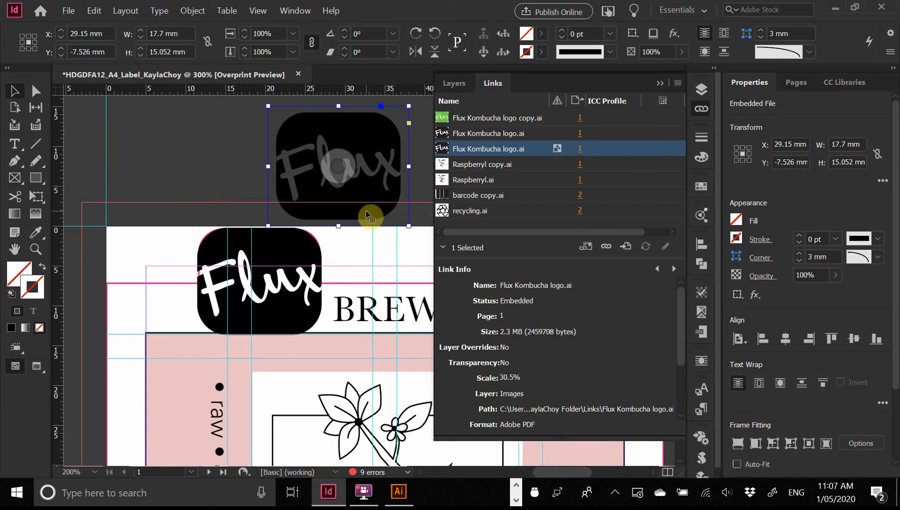
{"action": "key", "text": "Delete"}
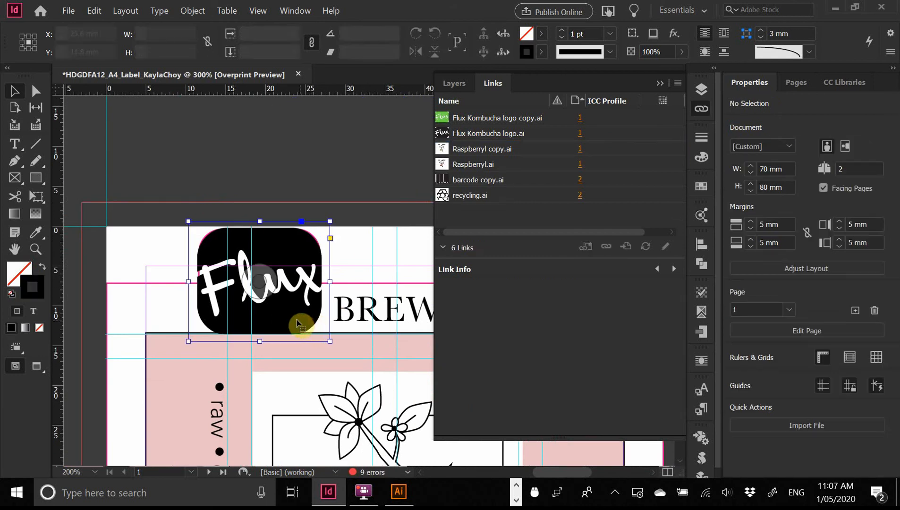
- Paste a copy of the linked Flux logo in place over the original and embed the copy's link
{"action": "left_click", "coordinate": [302, 322]}
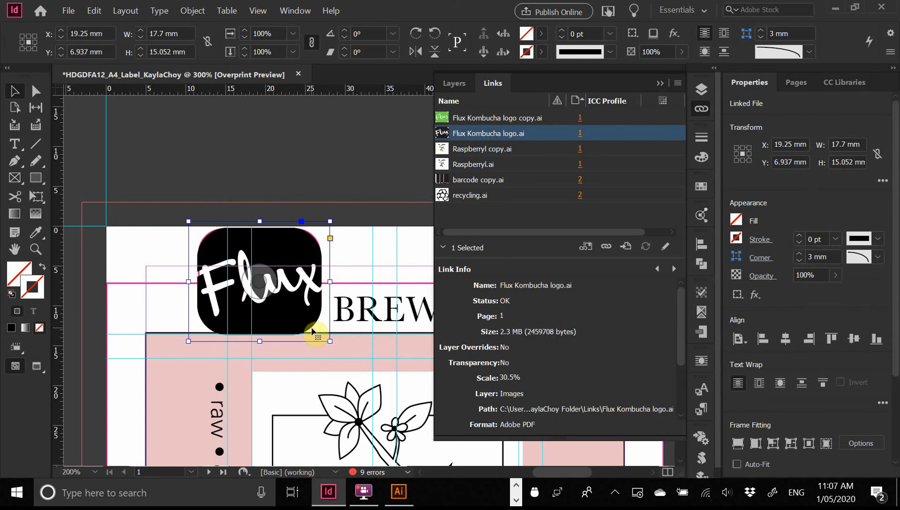
{"action": "key", "text": "ctrl+shift+alt+v"}
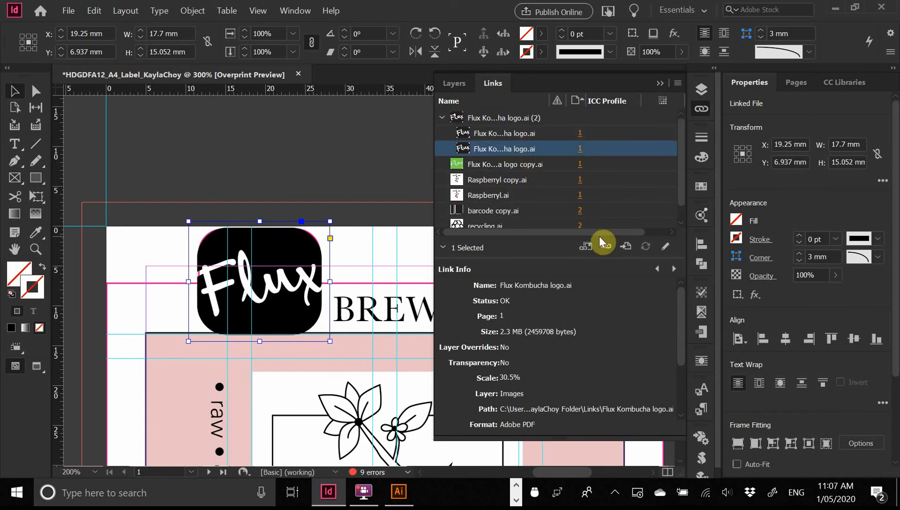
{"action": "right_click", "coordinate": [541, 159]}
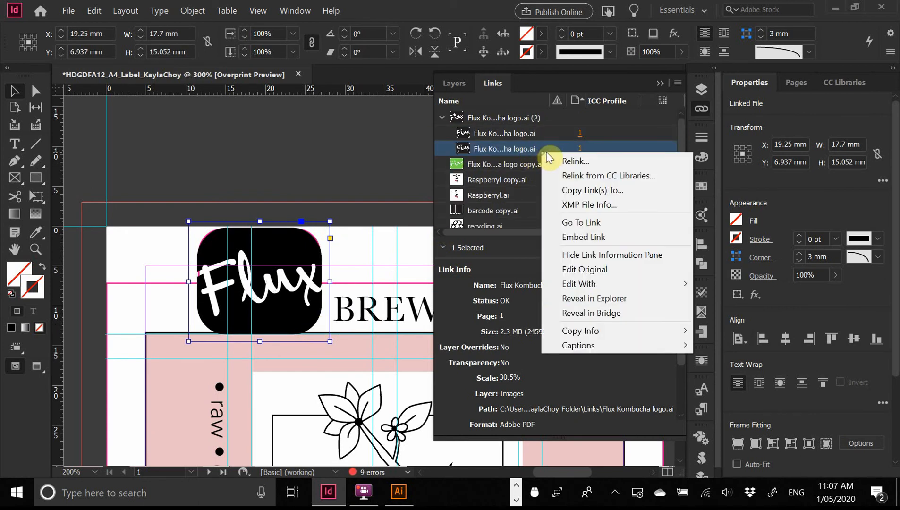
{"action": "left_click", "coordinate": [591, 235]}
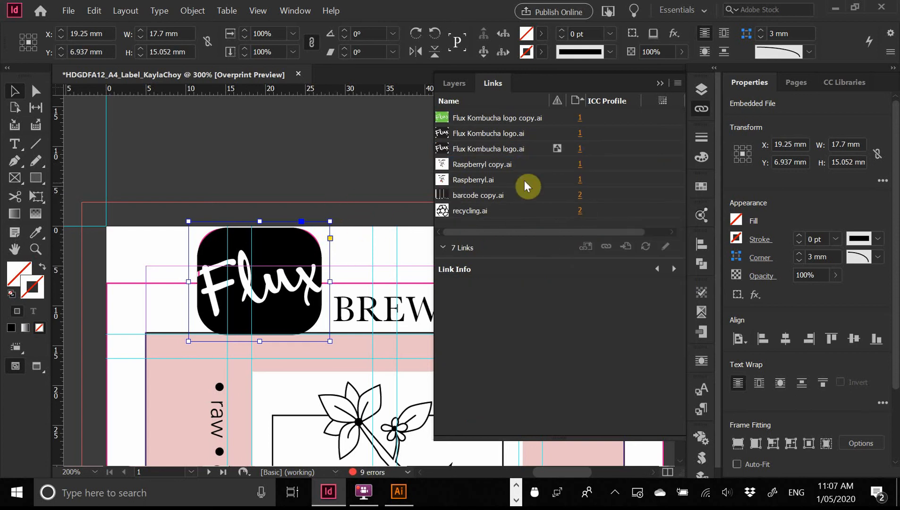
{"action": "left_click", "coordinate": [520, 154]}
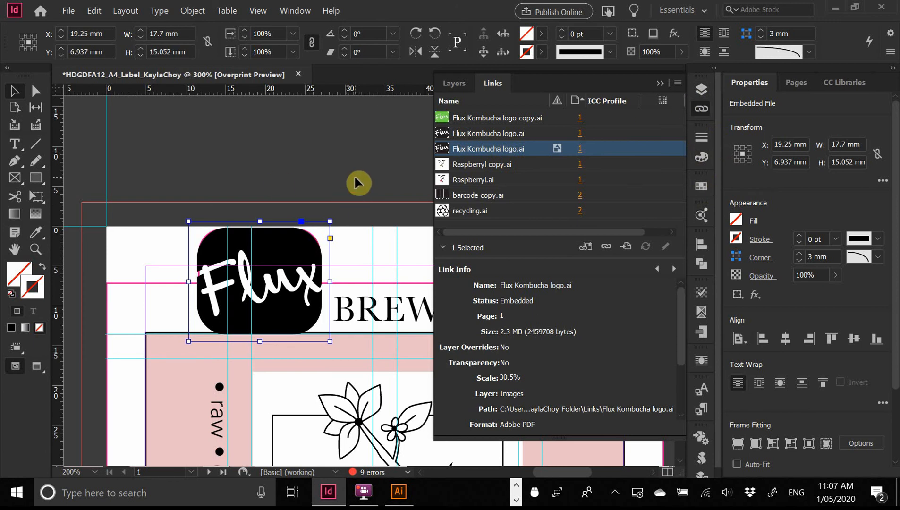
- Create a new layer above Images, transfer the embedded logo to it, hide that layer and select the linked logo
{"action": "left_click", "coordinate": [701, 111]}
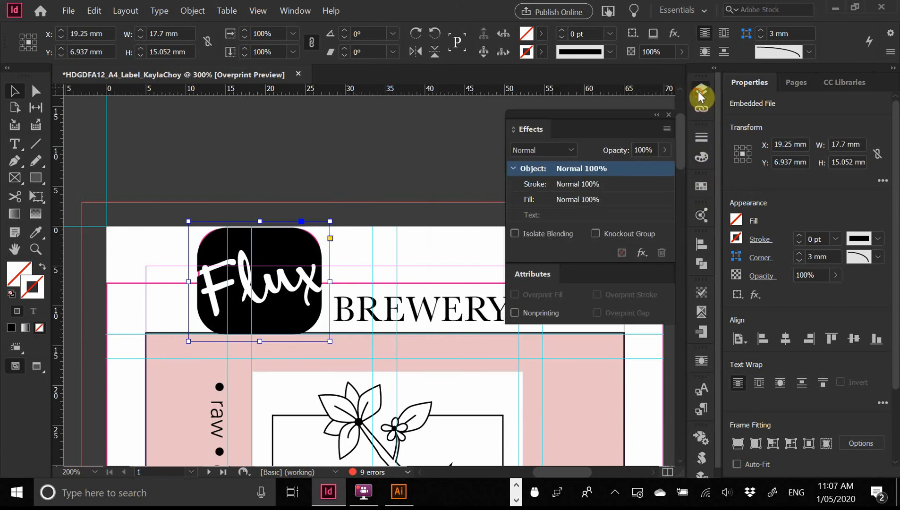
{"action": "left_click", "coordinate": [700, 90]}
{"action": "left_click", "coordinate": [645, 426]}
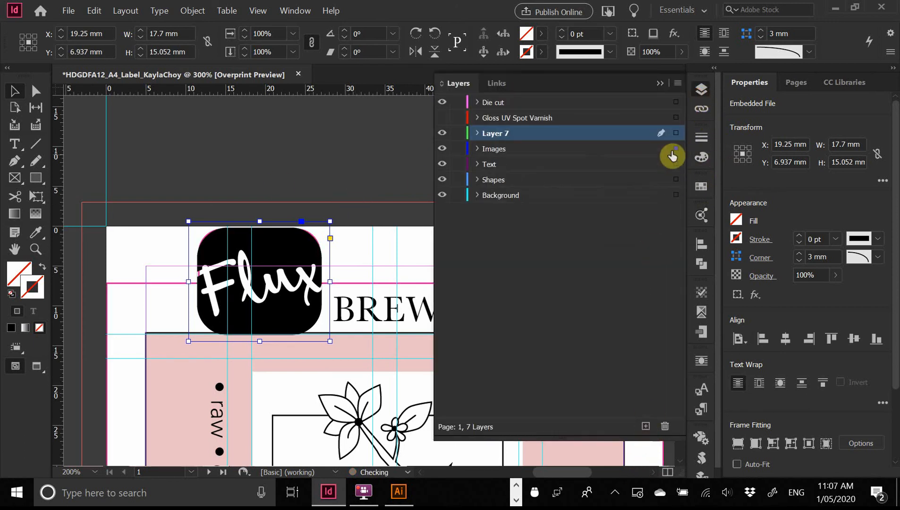
{"action": "left_click_drag", "start_coordinate": [676, 149], "coordinate": [675, 133]}
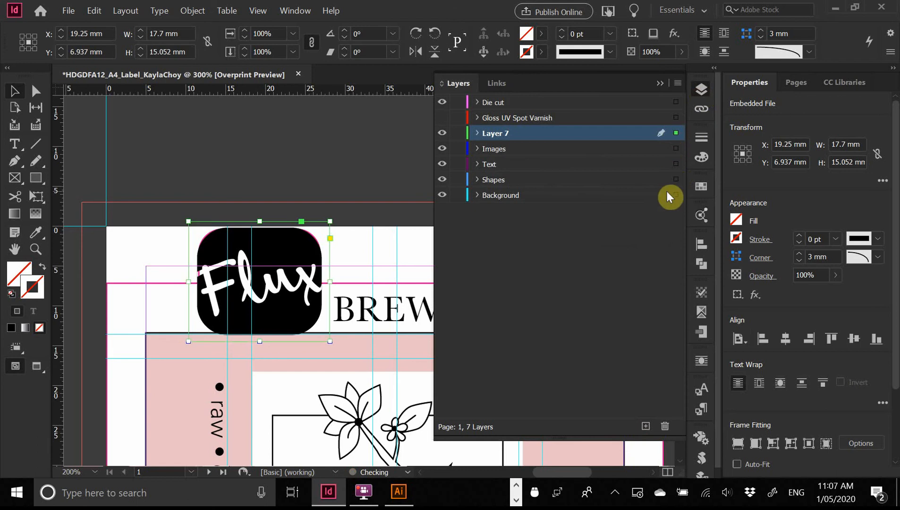
{"action": "left_click", "coordinate": [442, 134]}
{"action": "left_click", "coordinate": [302, 255]}
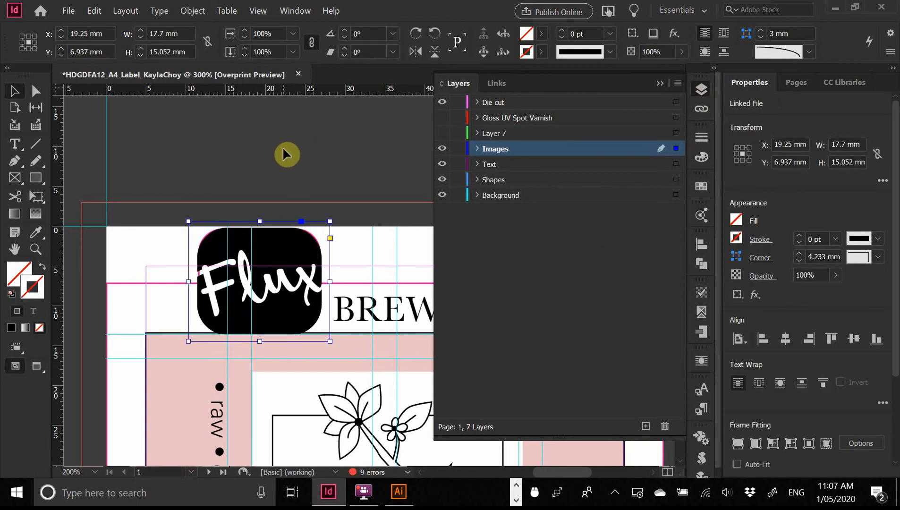
- Switch to Illustrator, paste the copied cut-out shape into the Flux logo file and place Layer 2 below Layer 1
{"action": "left_click", "coordinate": [398, 492]}
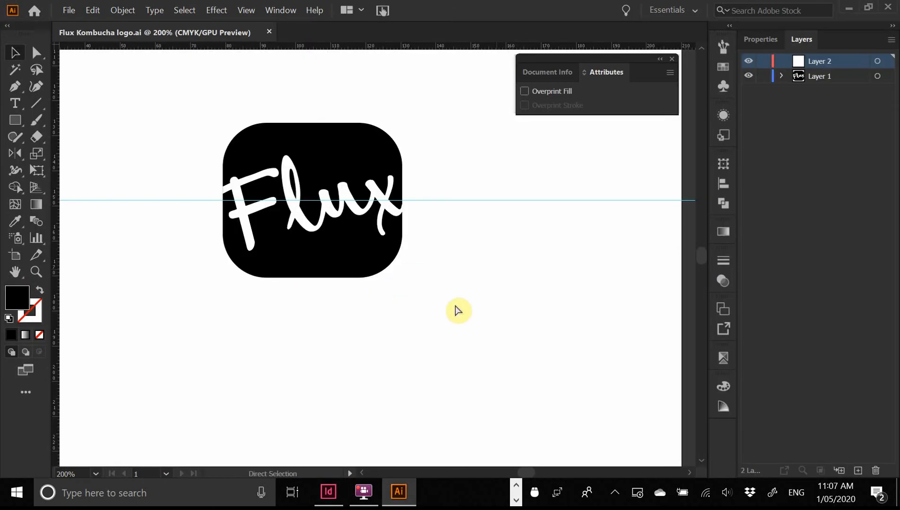
{"action": "key", "text": "ctrl+v"}
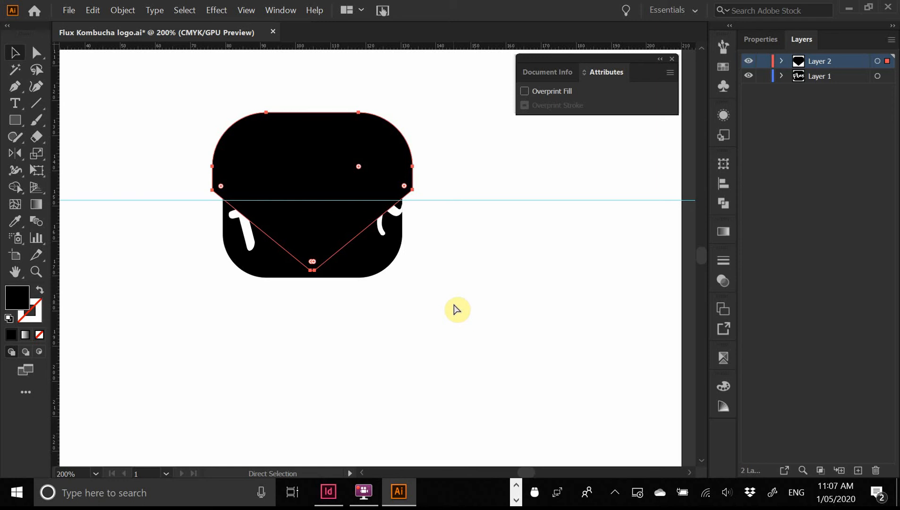
{"action": "left_click", "coordinate": [453, 305]}
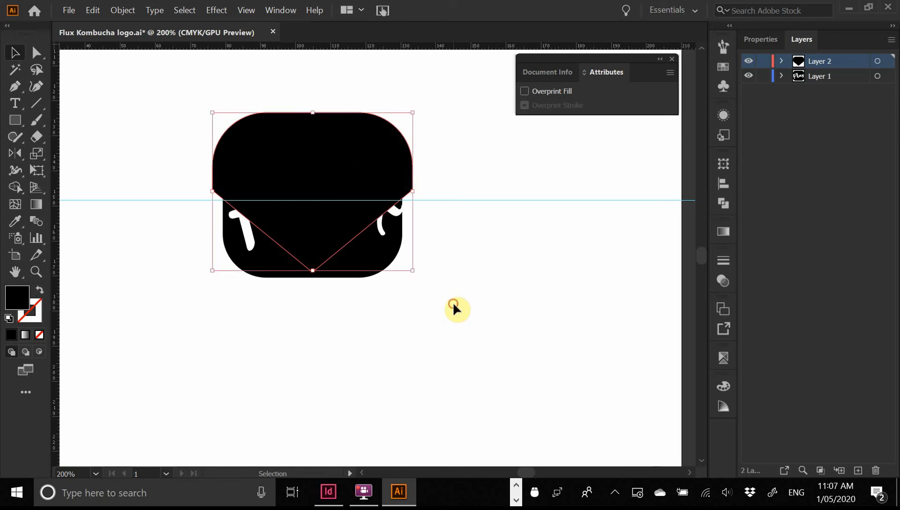
{"action": "left_click", "coordinate": [410, 160]}
{"action": "left_click", "coordinate": [856, 62]}
{"action": "left_click_drag", "start_coordinate": [858, 66], "coordinate": [850, 92]}
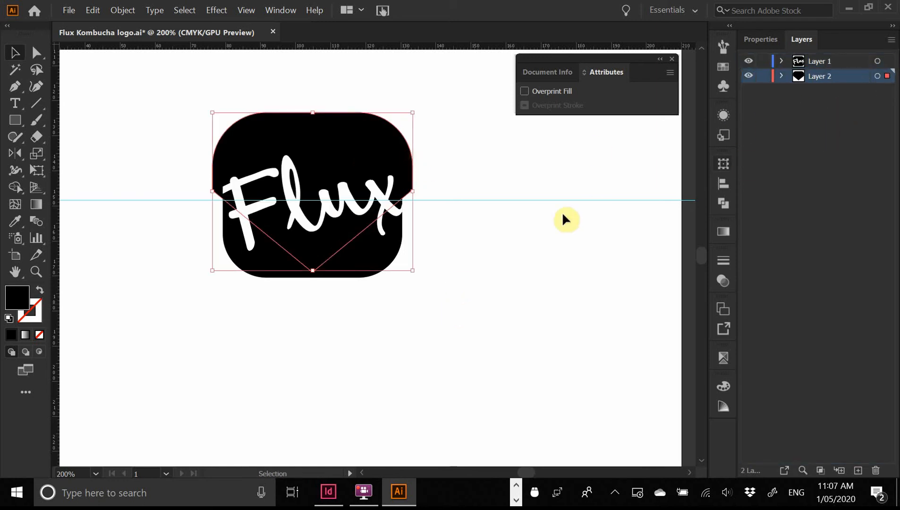
- Save Flux Kombucha logo.ai, continuing with the legacy format
{"action": "left_click", "coordinate": [567, 173]}
{"action": "key", "text": "ctrl+s"}
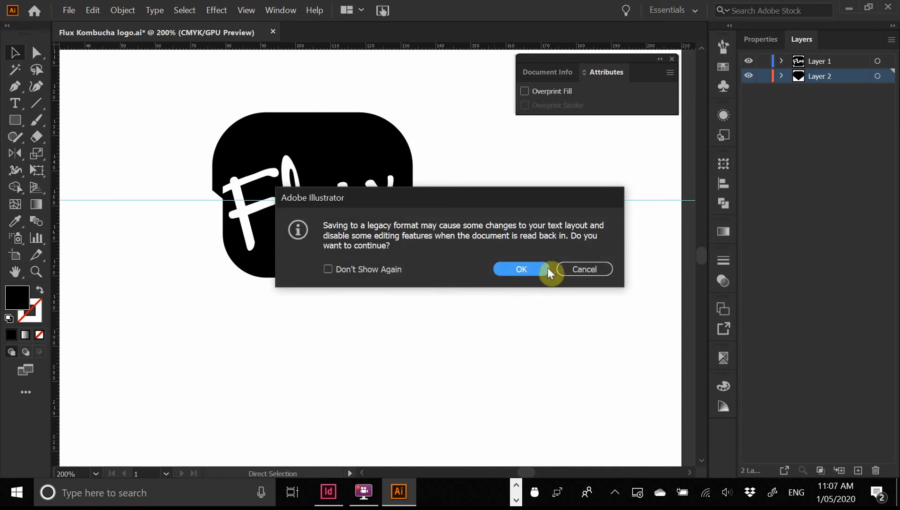
{"action": "left_click", "coordinate": [529, 269]}
- Switch back to the InDesign label, update the modified Flux Kombucha logo.ai link and deselect the logo
{"action": "key", "text": "alt+Tab"}
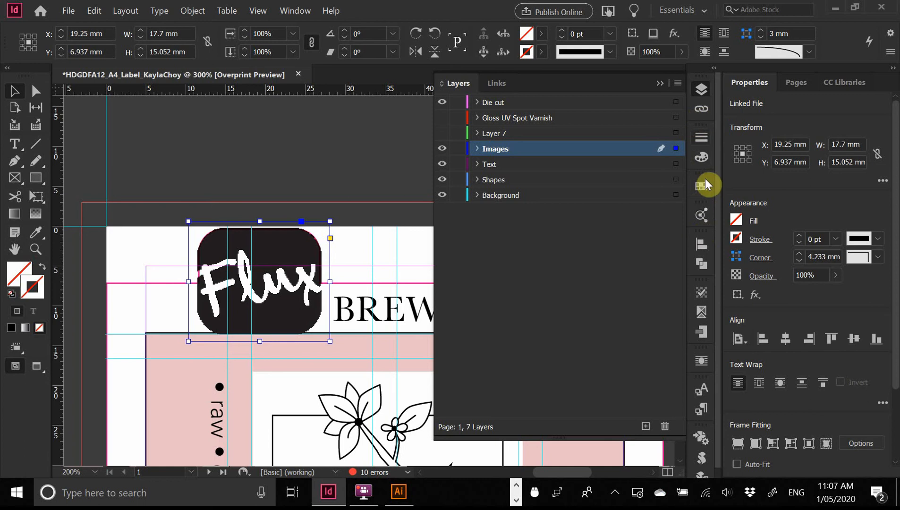
{"action": "left_click", "coordinate": [701, 109]}
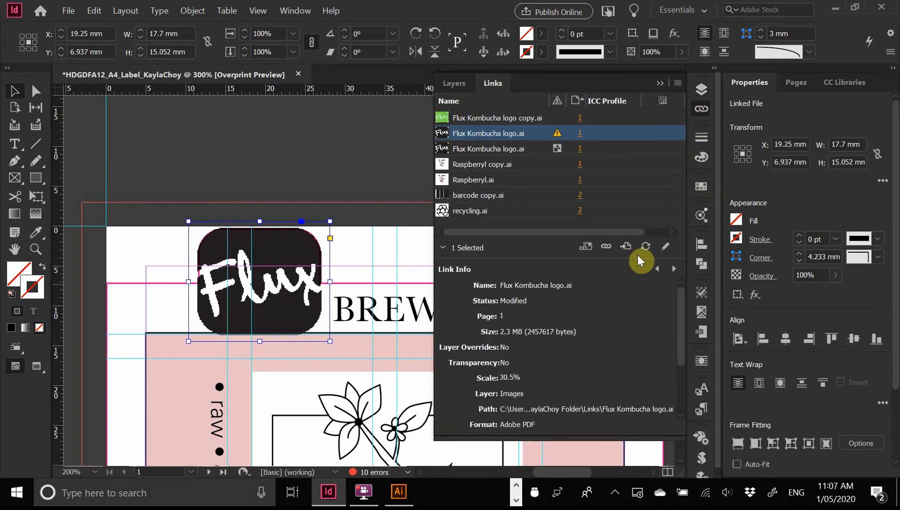
{"action": "left_click", "coordinate": [644, 248]}
{"action": "left_click", "coordinate": [346, 184]}
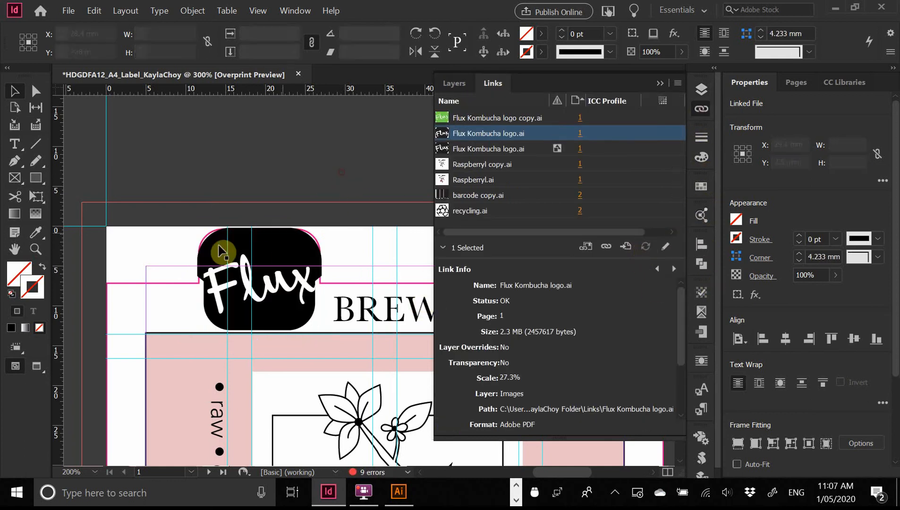
- Show Layer 7 and select its embedded logo to compare it with the updated linked logo
{"action": "left_click_drag", "start_coordinate": [344, 306], "coordinate": [400, 416]}
{"action": "left_click", "coordinate": [335, 315], "text": "ctrl+alt"}
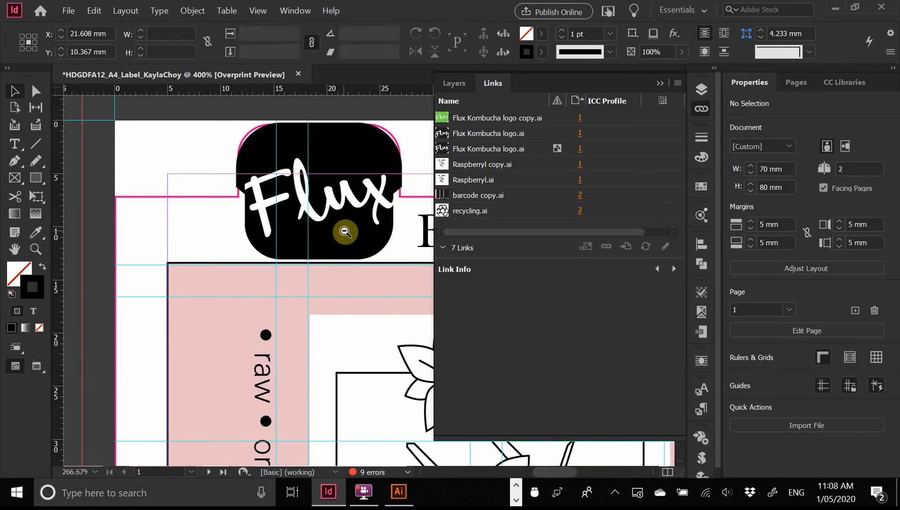
{"action": "left_click", "coordinate": [344, 231], "text": "ctrl+alt"}
{"action": "left_click_drag", "start_coordinate": [375, 234], "coordinate": [246, 251]}
{"action": "left_click", "coordinate": [695, 104]}
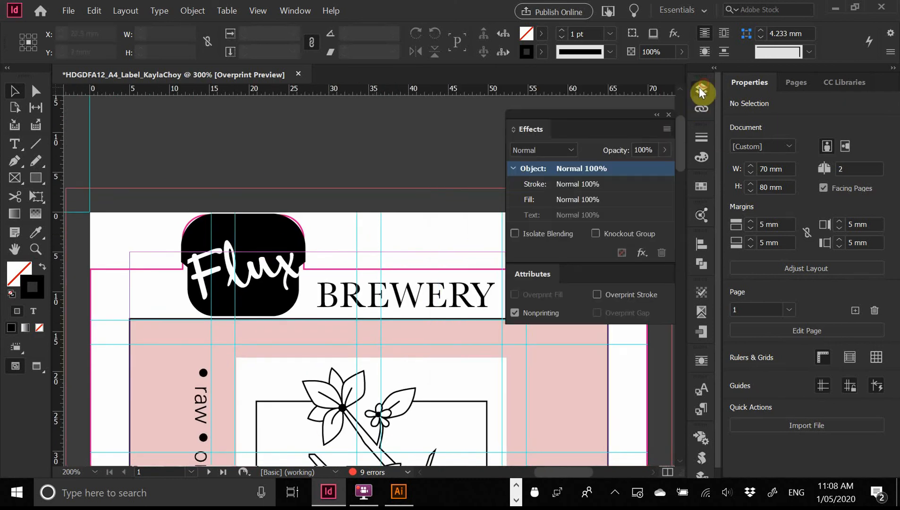
{"action": "left_click", "coordinate": [700, 89]}
{"action": "left_click", "coordinate": [444, 140]}
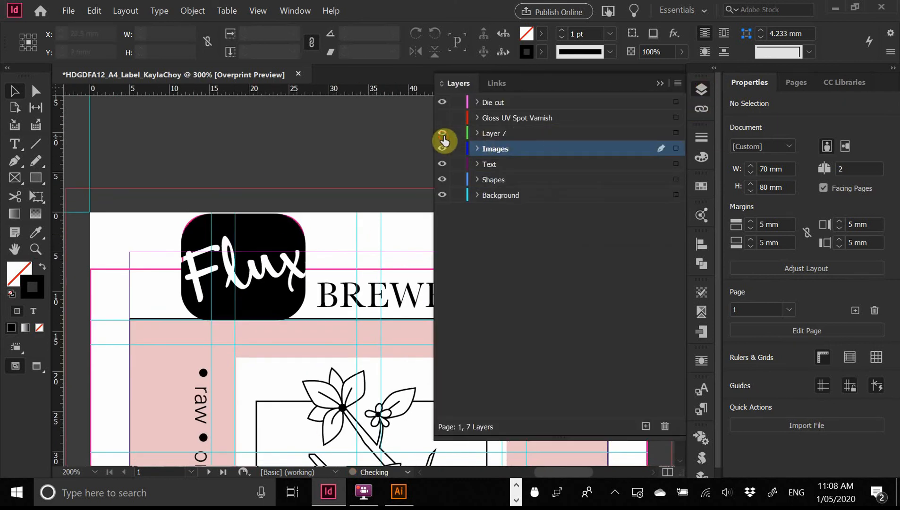
{"action": "left_click", "coordinate": [287, 244]}
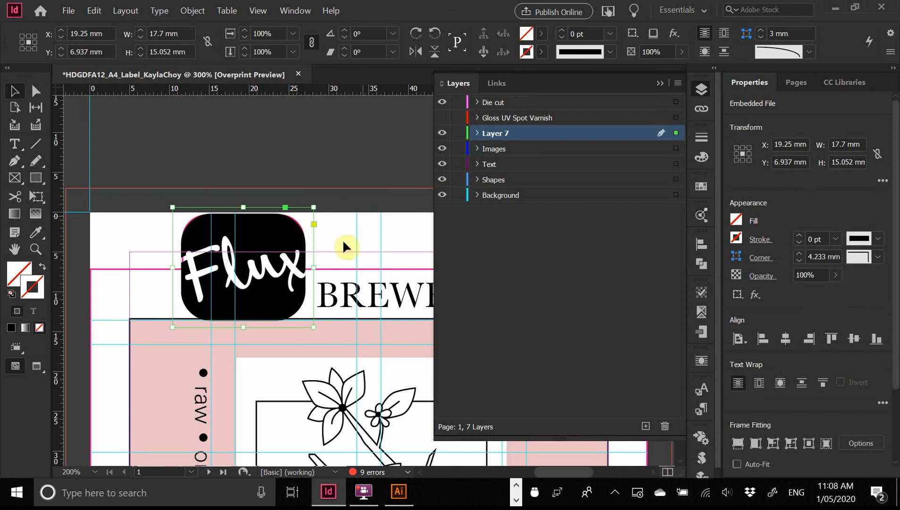
{"action": "left_click", "coordinate": [326, 302]}
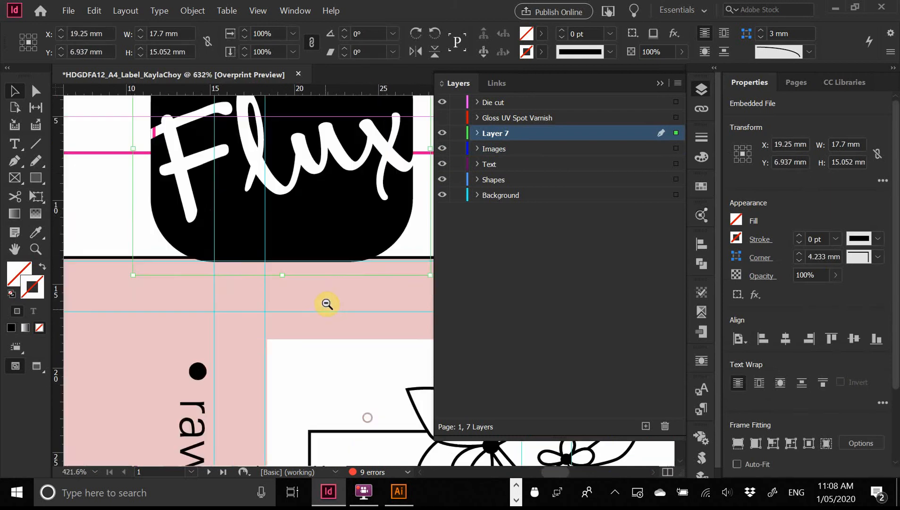
{"action": "left_click", "coordinate": [326, 227], "text": "ctrl+alt"}
{"action": "left_click_drag", "start_coordinate": [320, 225], "coordinate": [247, 257]}
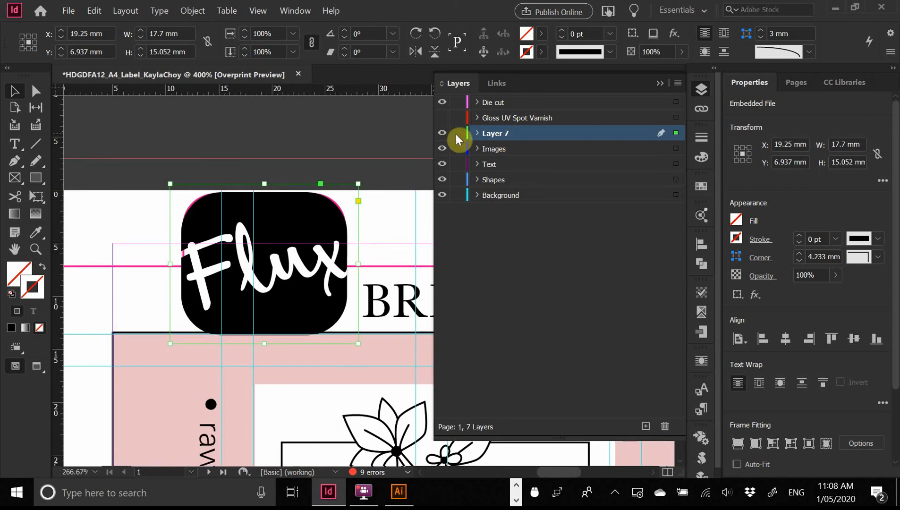
- Reorder Layer 7 so that it sits directly below Images, and keep it visible
{"action": "left_click", "coordinate": [442, 133]}
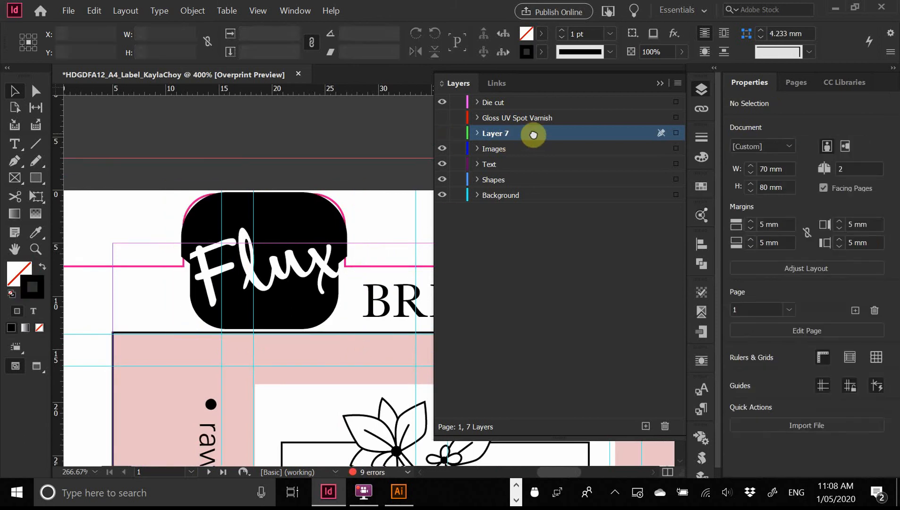
{"action": "left_click_drag", "start_coordinate": [534, 133], "coordinate": [526, 156]}
{"action": "left_click", "coordinate": [443, 148]}
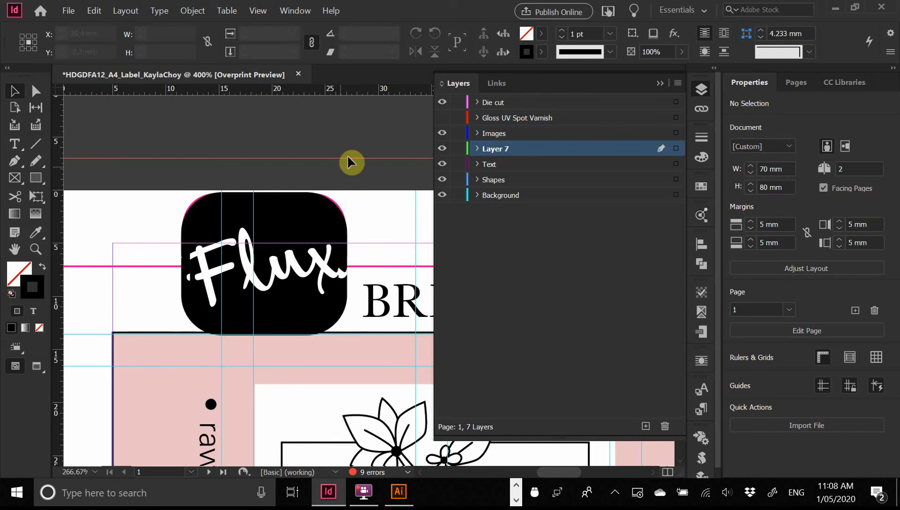
- Try offsetting the linked Flux logo up from the embedded copy, and undo the move
{"action": "left_click_drag", "start_coordinate": [308, 240], "coordinate": [344, 191]}
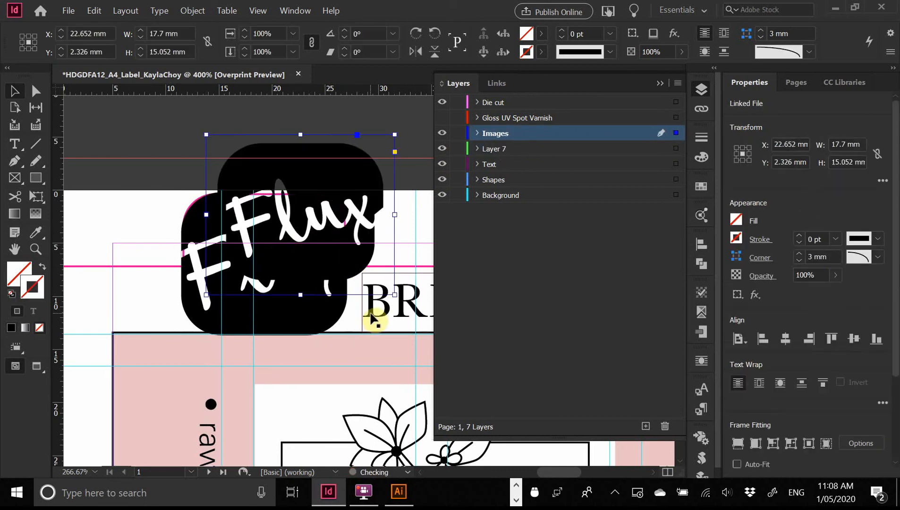
{"action": "key", "text": "ctrl+z"}
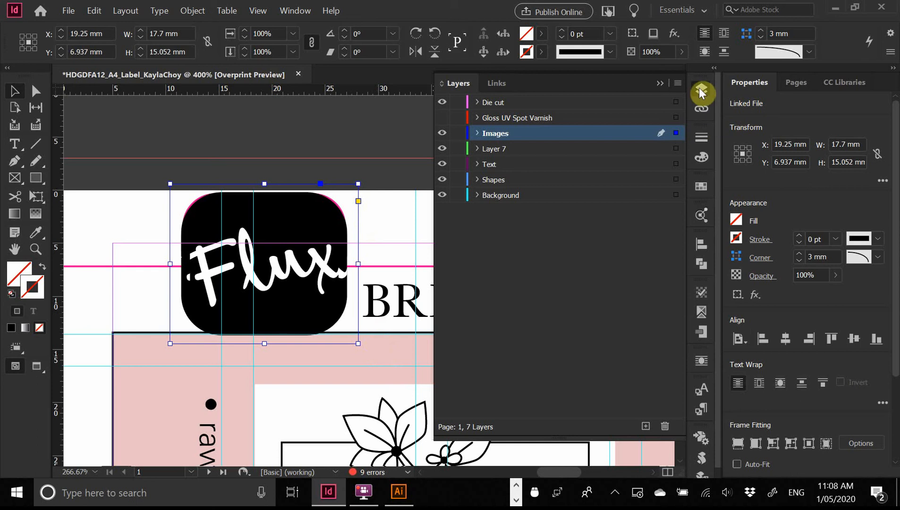
- Fit the linked Flux logo proportionally to its frame with Fit Content Proportionally and deselect it
{"action": "right_click", "coordinate": [236, 209]}
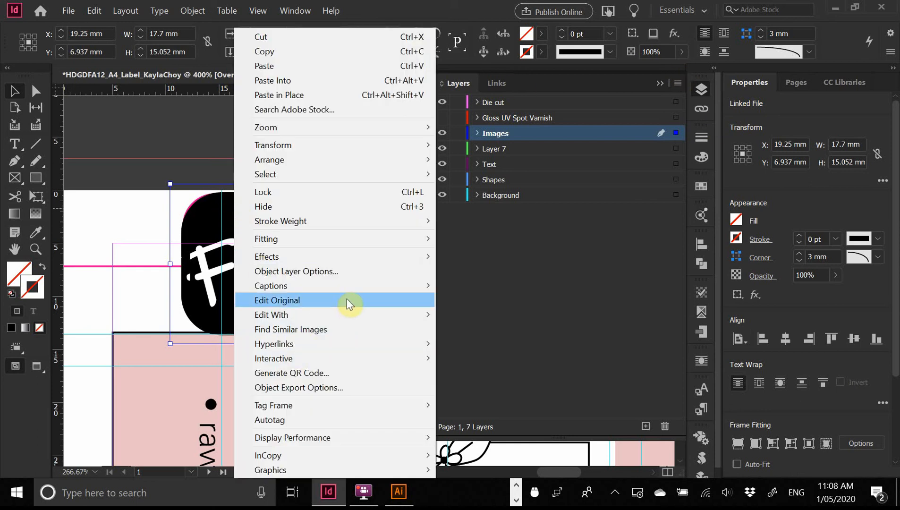
{"action": "mouse_move", "coordinate": [332, 242]}
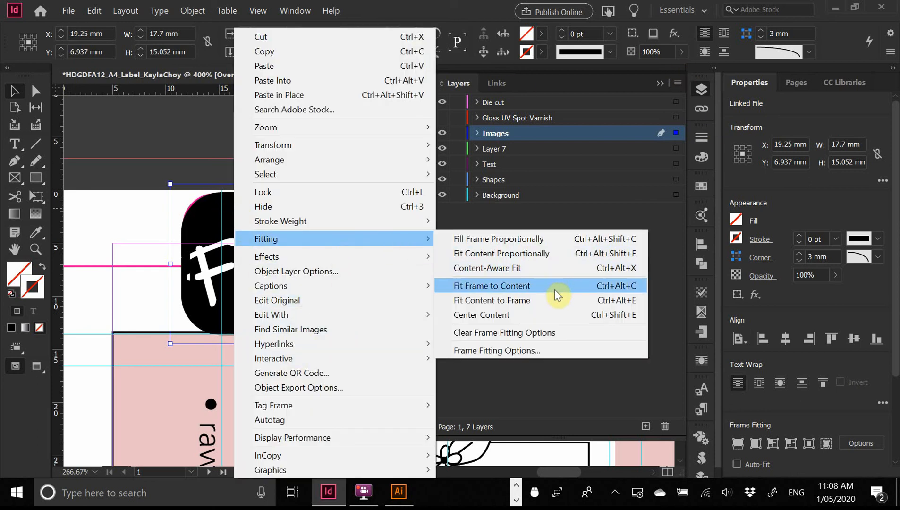
{"action": "left_click", "coordinate": [537, 254]}
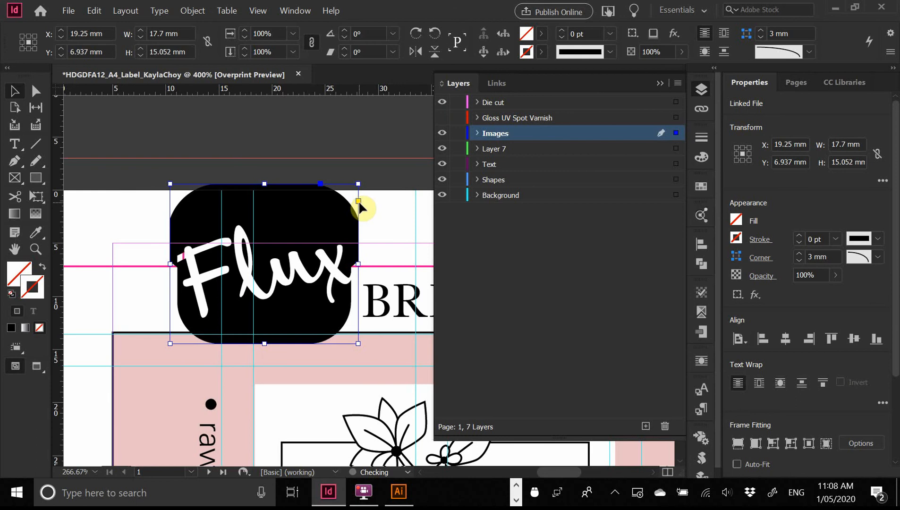
{"action": "left_click", "coordinate": [373, 317]}
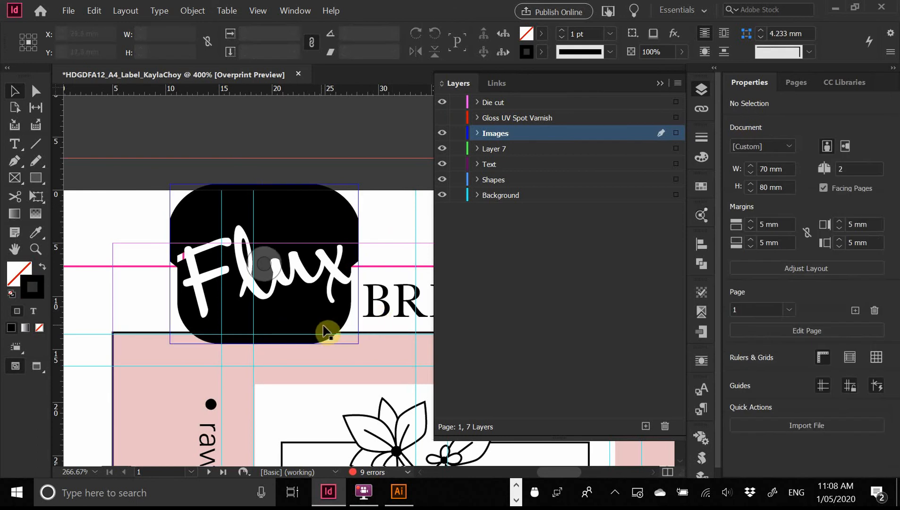
- Hide Layer 7, select the die-cut path, and examine how the linked Flux logo's edges sit against the outline
{"action": "left_click_drag", "start_coordinate": [325, 331], "coordinate": [385, 326]}
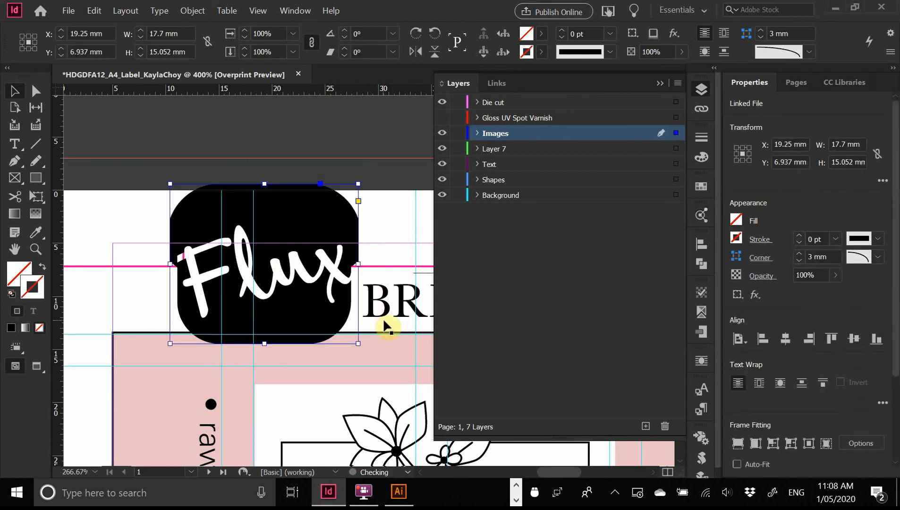
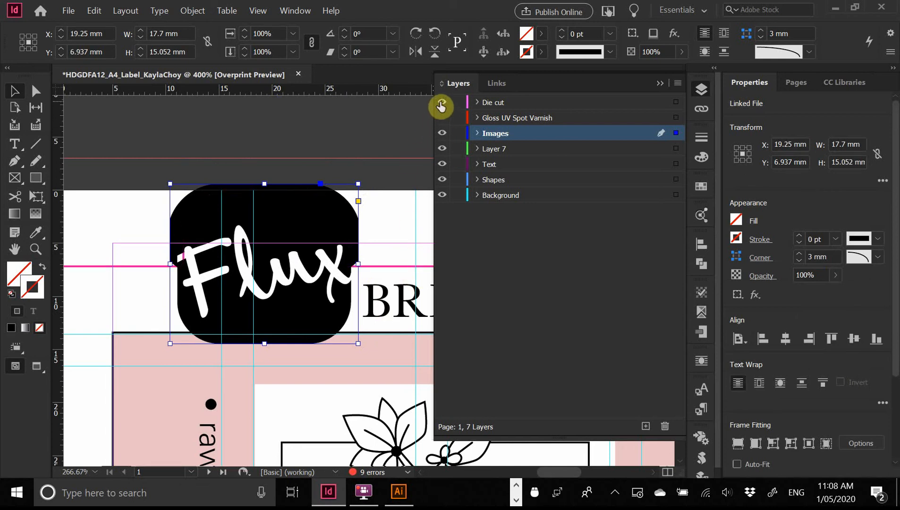
{"action": "left_click", "coordinate": [676, 103]}
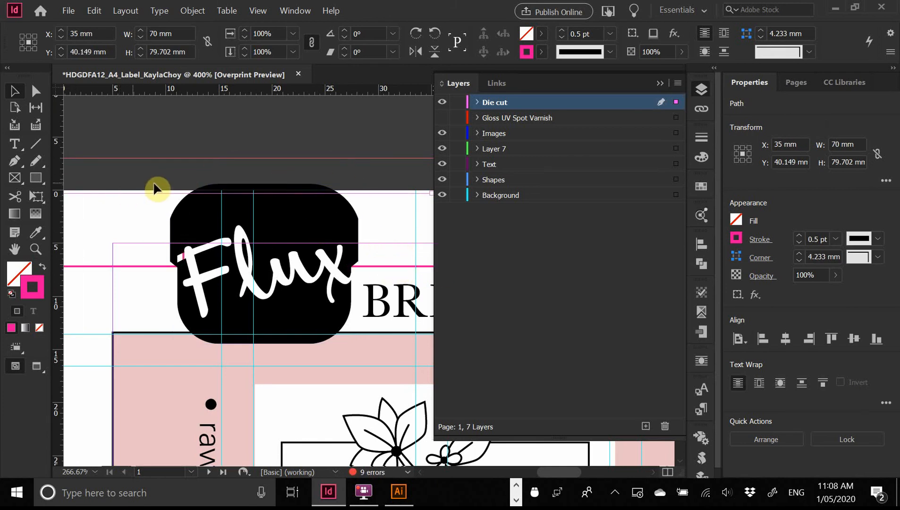
{"action": "left_click", "coordinate": [442, 149]}
{"action": "left_click_drag", "start_coordinate": [161, 199], "coordinate": [235, 273]}
{"action": "left_click_drag", "start_coordinate": [324, 349], "coordinate": [265, 250]}
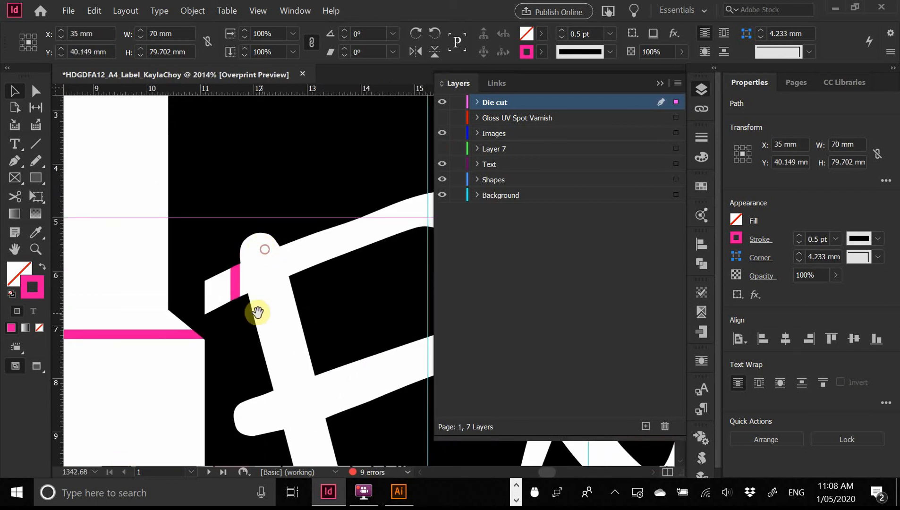
{"action": "left_click", "coordinate": [288, 189], "text": "ctrl+alt"}
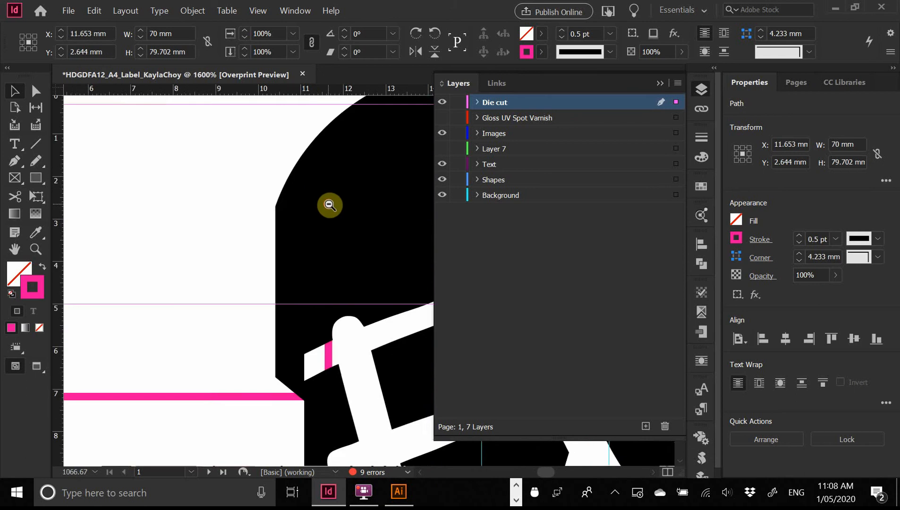
{"action": "left_click", "coordinate": [330, 206], "text": "ctrl+alt"}
{"action": "left_click_drag", "start_coordinate": [367, 280], "coordinate": [128, 124]}
{"action": "left_click", "coordinate": [270, 229], "text": "ctrl+alt"}
{"action": "left_click", "coordinate": [271, 229], "text": "ctrl+alt"}
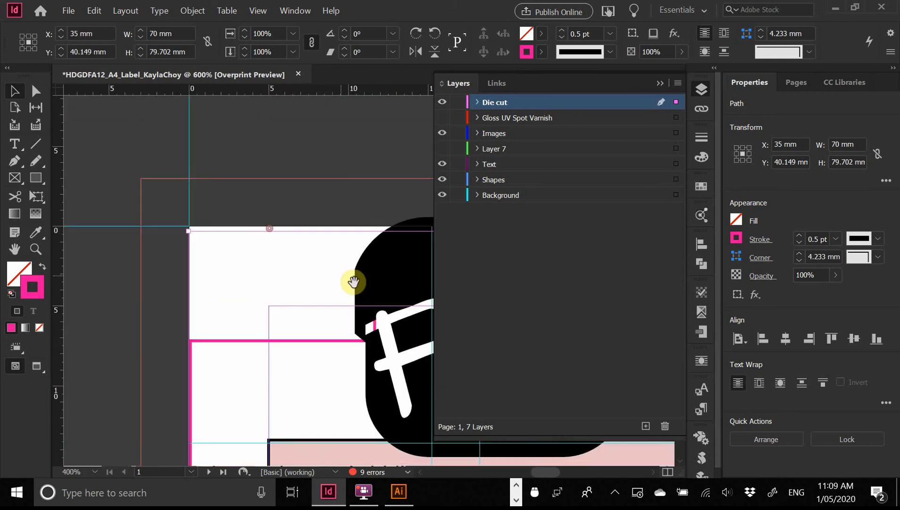
{"action": "left_click_drag", "start_coordinate": [353, 284], "coordinate": [169, 193]}
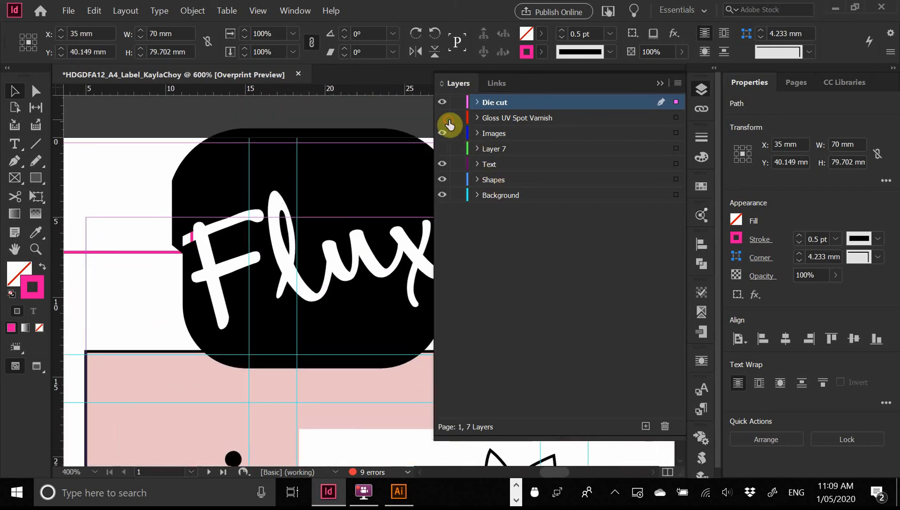
- Show the Gloss UV Spot Varnish layer, try moving its logo graphic within the frame, undo the move, and hide the layer again
{"action": "left_click", "coordinate": [447, 119]}
{"action": "left_click", "coordinate": [208, 335]}
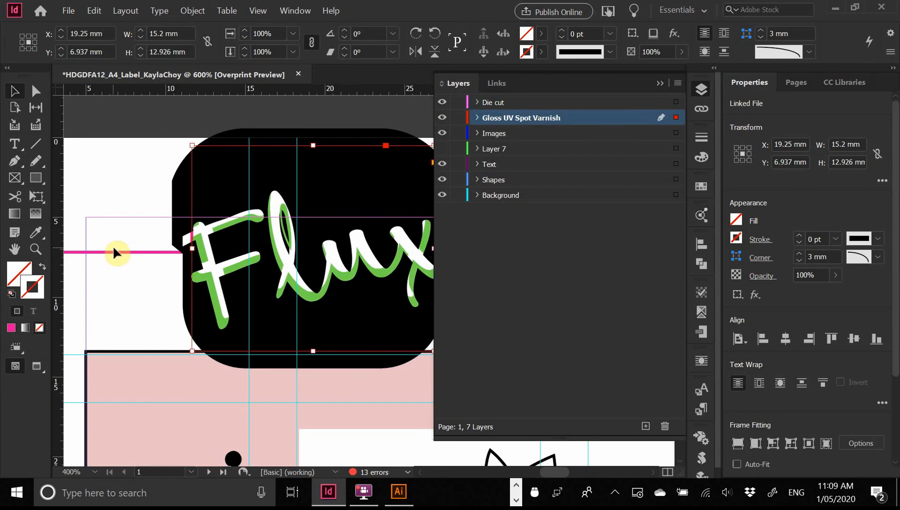
{"action": "left_click", "coordinate": [200, 339]}
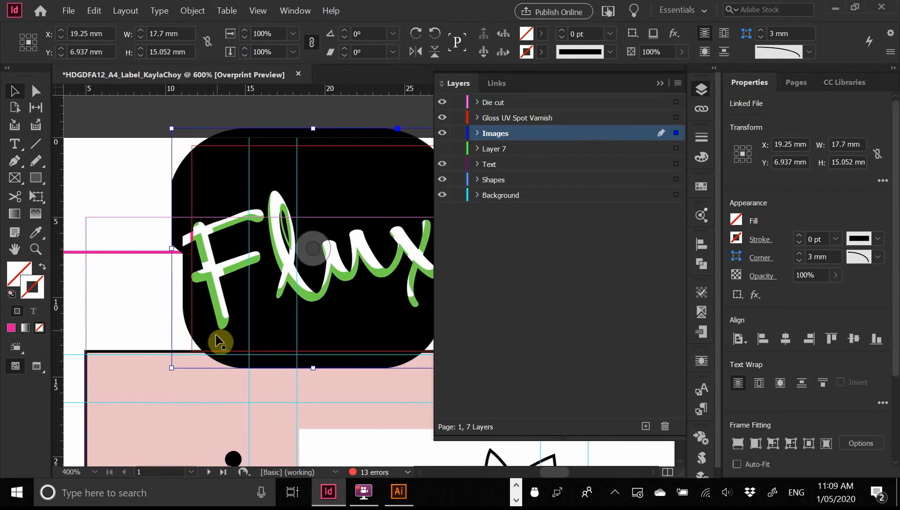
{"action": "left_click", "coordinate": [217, 345]}
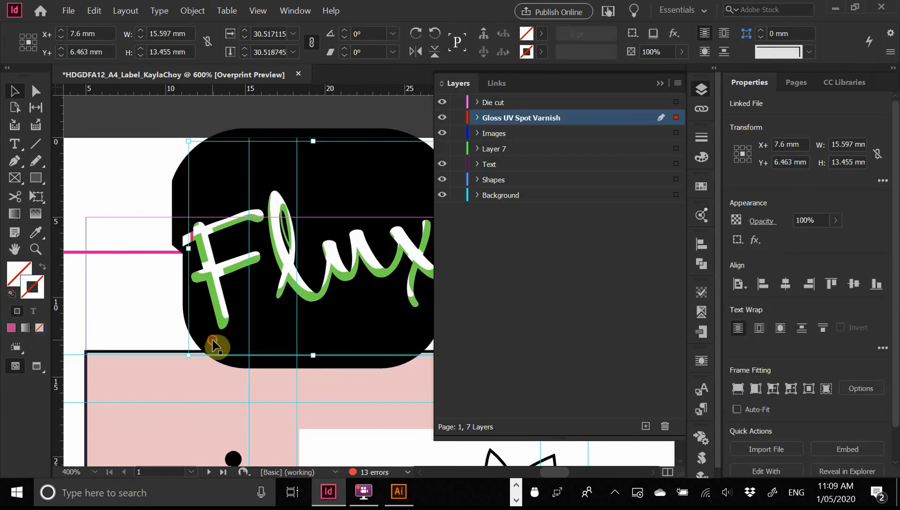
{"action": "left_click_drag", "start_coordinate": [214, 345], "coordinate": [144, 231]}
{"action": "key", "text": "ctrl+z"}
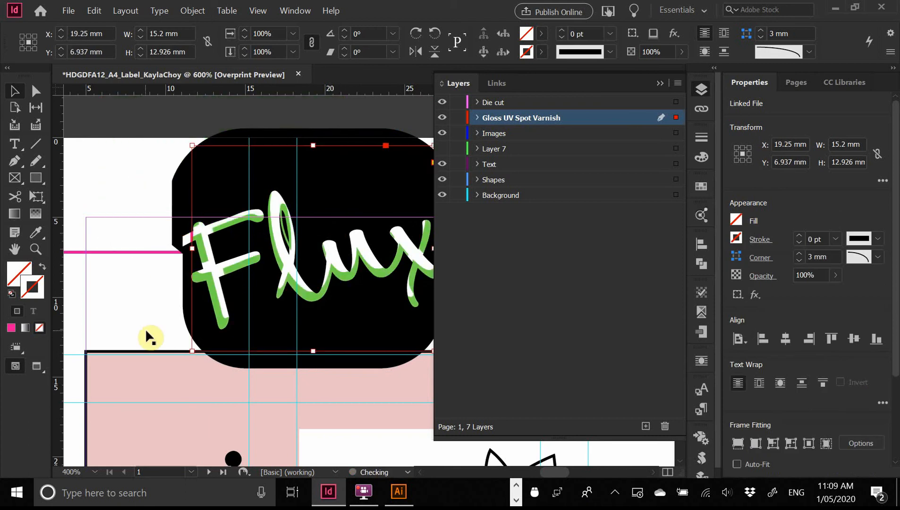
{"action": "left_click", "coordinate": [442, 118]}
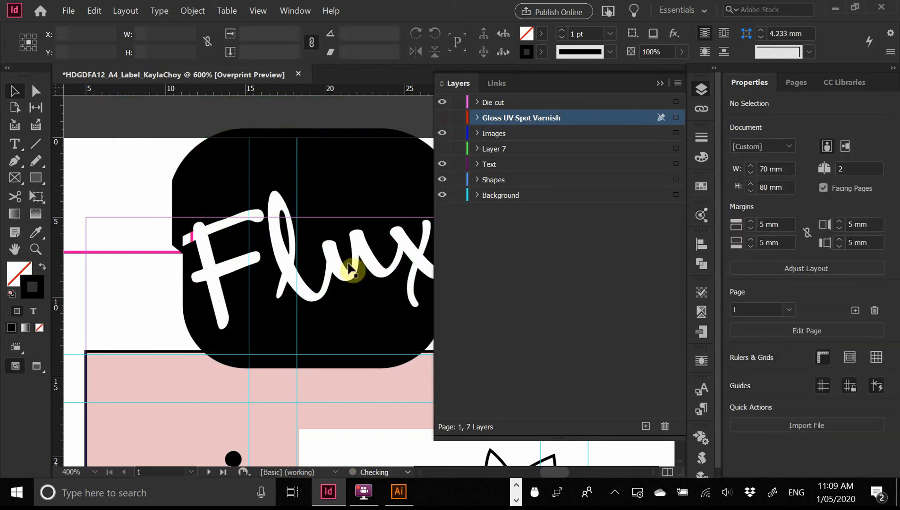
- Hide the Images layer and show Layer 7, undoing the accidental move of the white background shape
{"action": "left_click", "coordinate": [198, 334]}
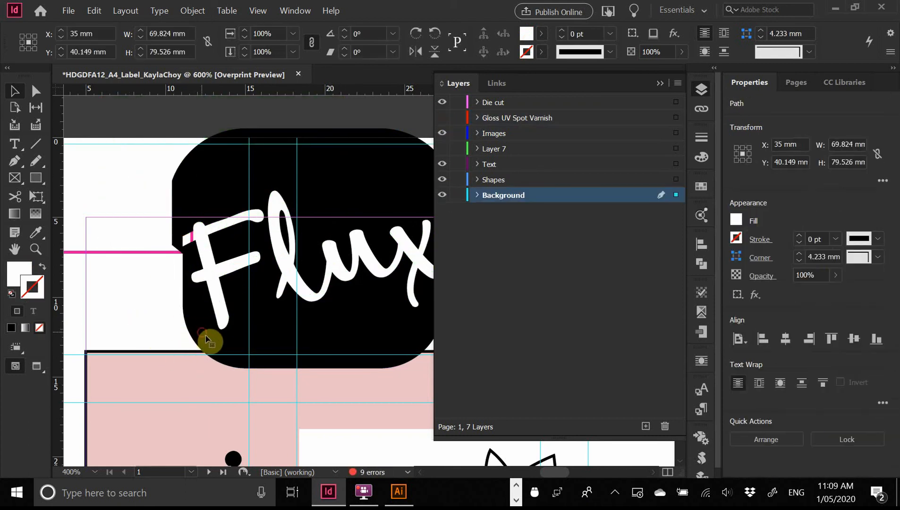
{"action": "left_click", "coordinate": [442, 133]}
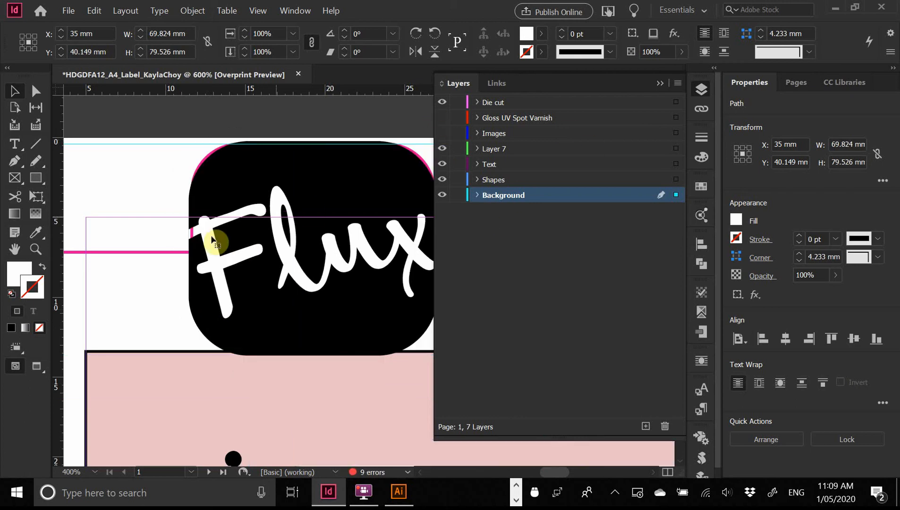
{"action": "left_click_drag", "start_coordinate": [203, 322], "coordinate": [270, 313]}
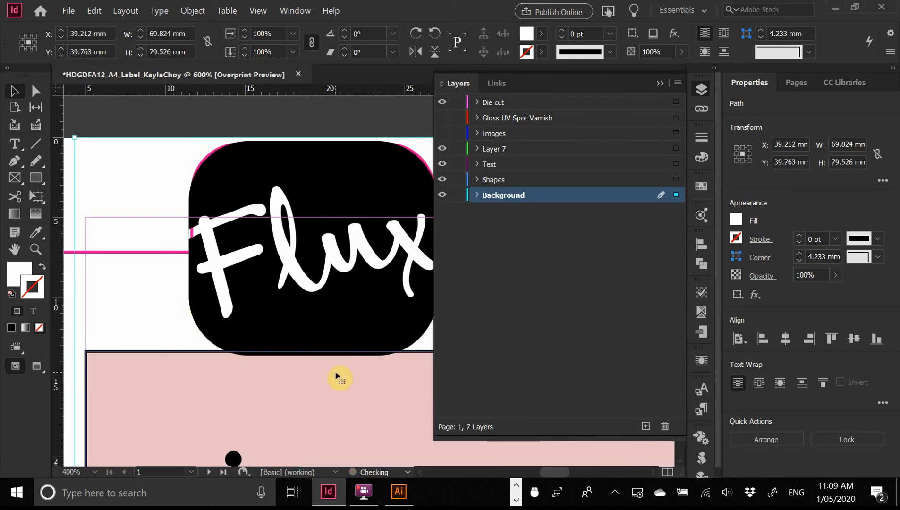
{"action": "key", "text": "ctrl+z"}
- Select the embedded Flux graphic inside its Layer 7 frame, try moving it upward, and undo the move
{"action": "left_click", "coordinate": [231, 174]}
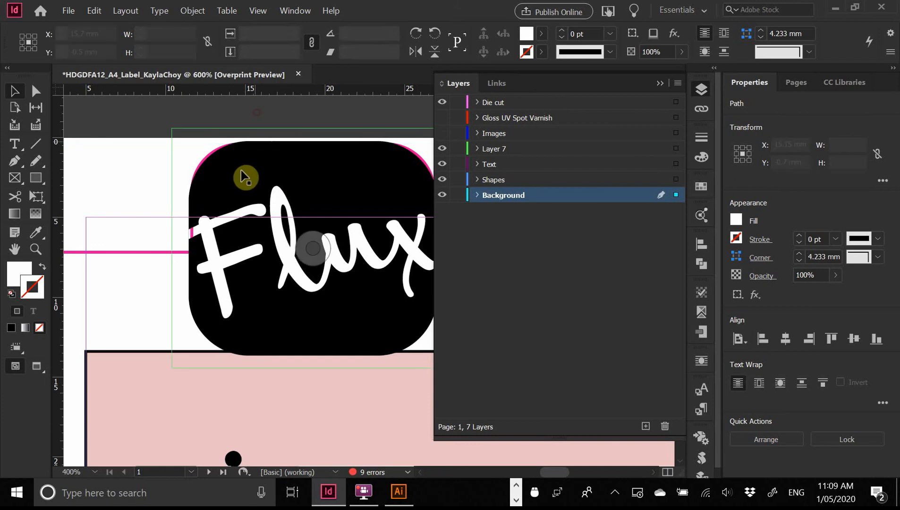
{"action": "left_click_drag", "start_coordinate": [244, 180], "coordinate": [234, 198]}
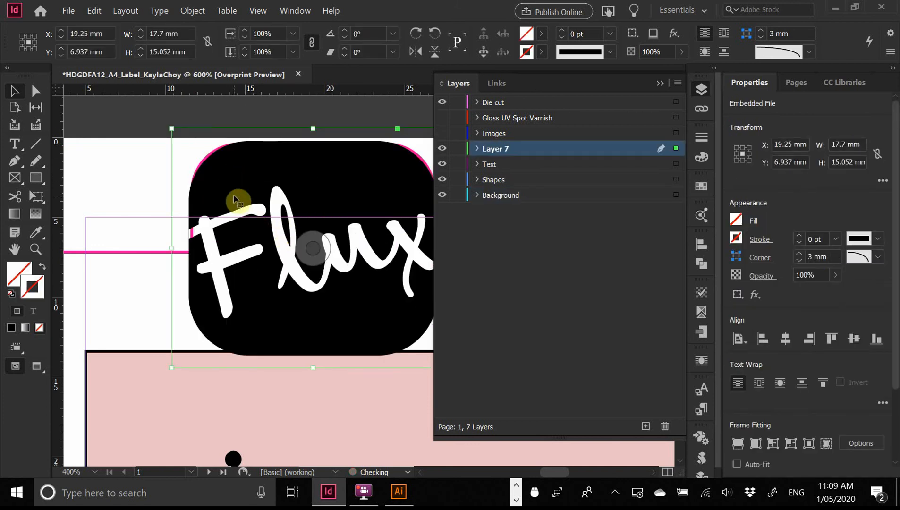
{"action": "double_click", "coordinate": [225, 179]}
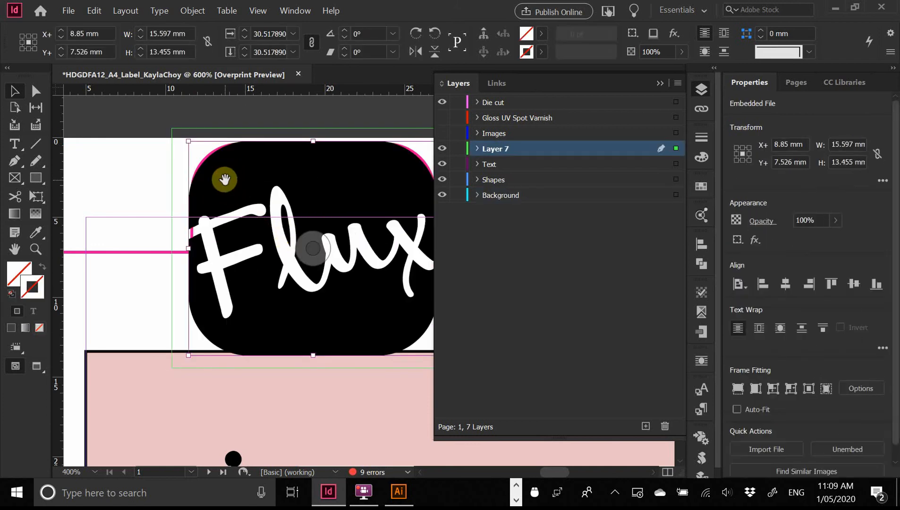
{"action": "left_click", "coordinate": [543, 33]}
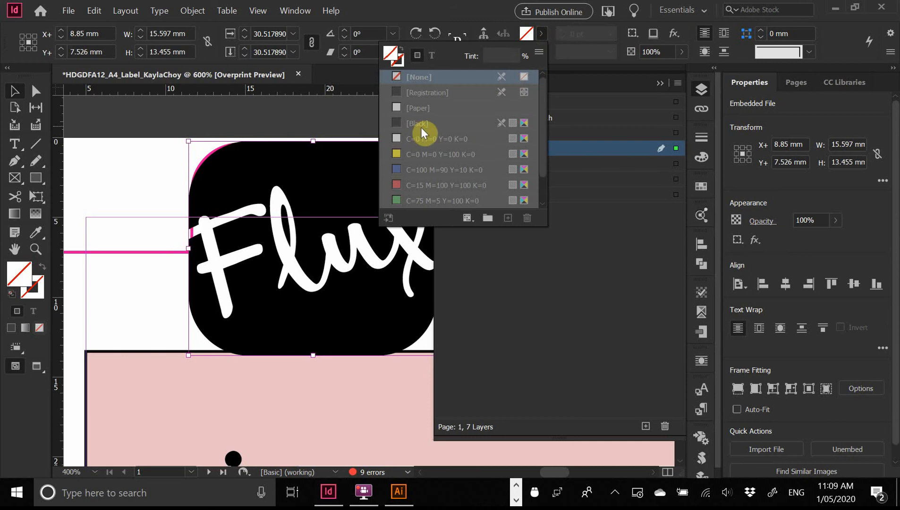
{"action": "left_click", "coordinate": [484, 36]}
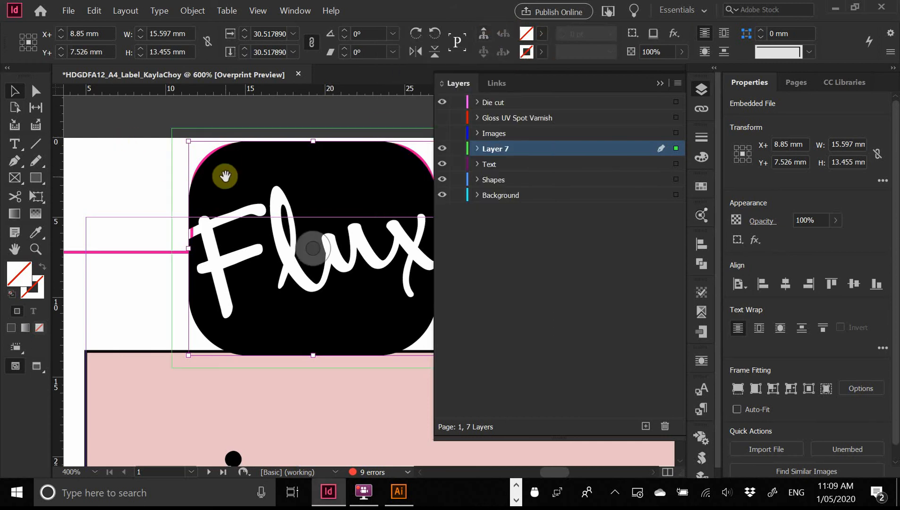
{"action": "left_click_drag", "start_coordinate": [226, 182], "coordinate": [225, 124]}
{"action": "key", "text": "ctrl+z"}
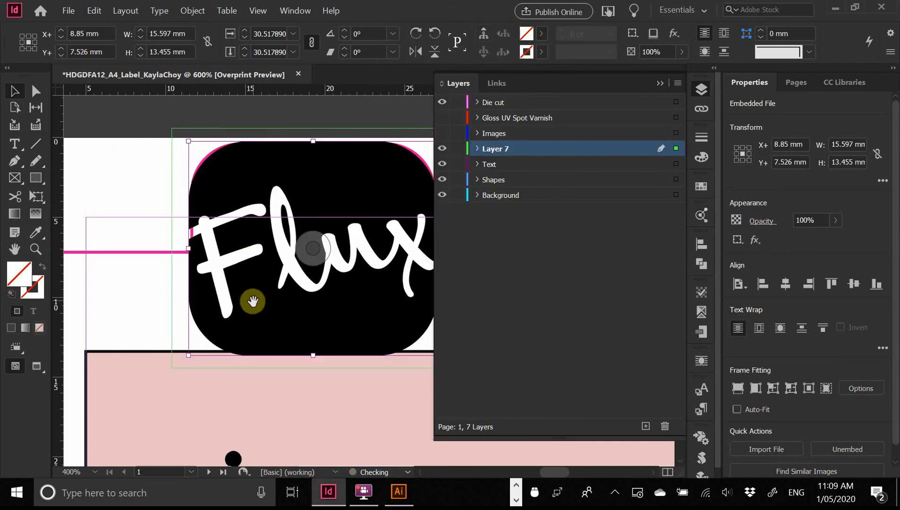
- Try filling the embedded logo's frame with the red C=15 M=100 Y=100 K=0 swatch, and undo the fill
{"action": "left_click", "coordinate": [252, 302]}
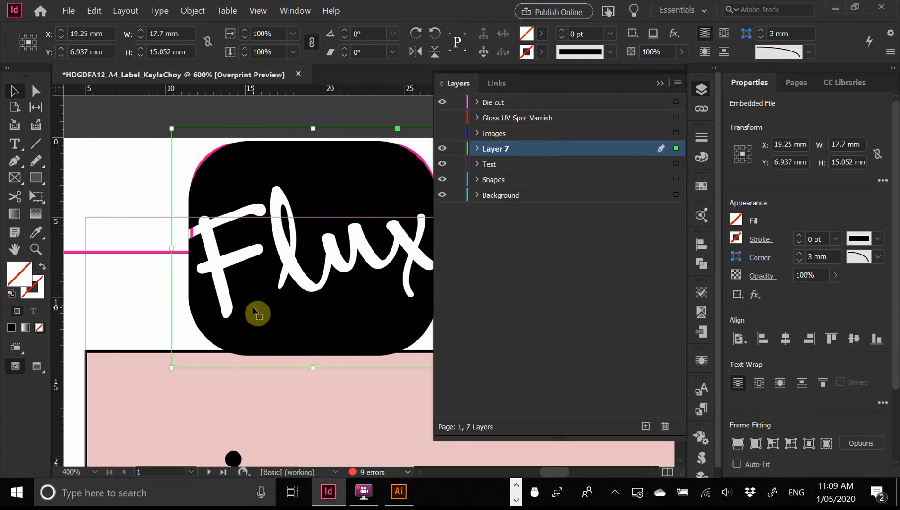
{"action": "left_click", "coordinate": [542, 34]}
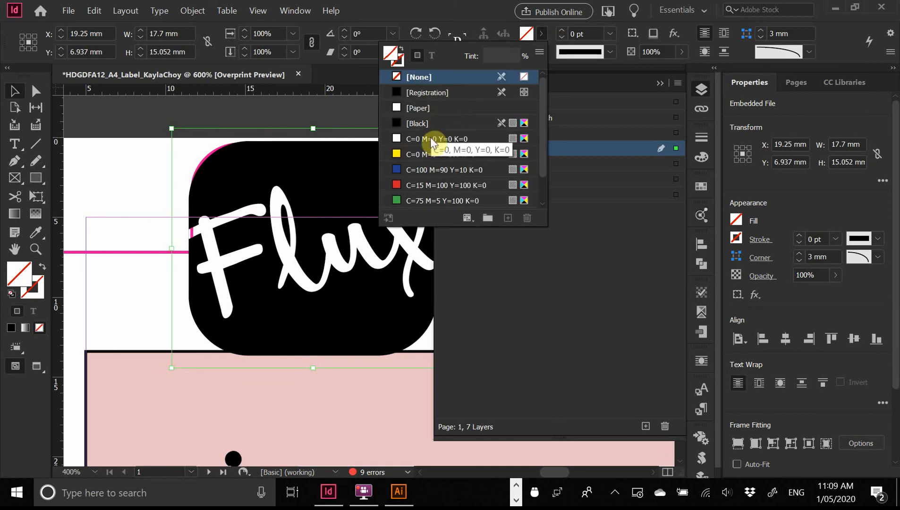
{"action": "left_click", "coordinate": [434, 186]}
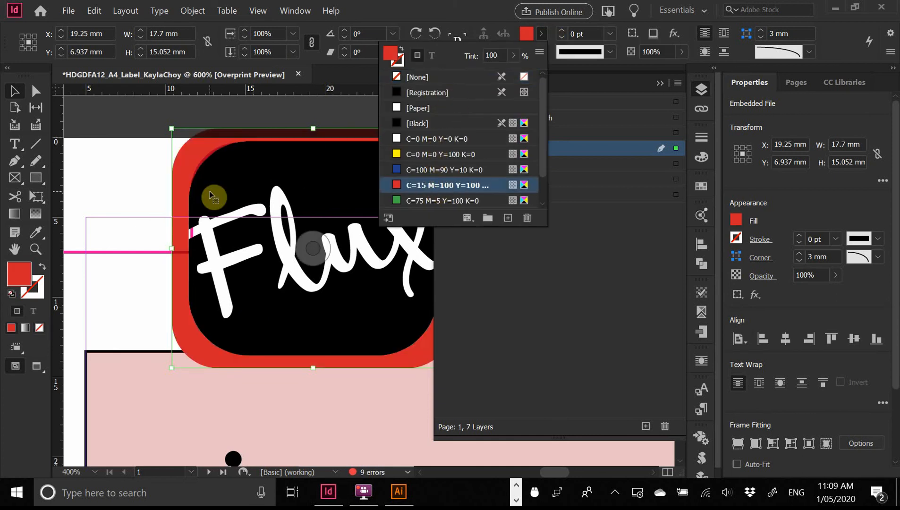
{"action": "left_click", "coordinate": [163, 121]}
{"action": "key", "text": "ctrl+z"}
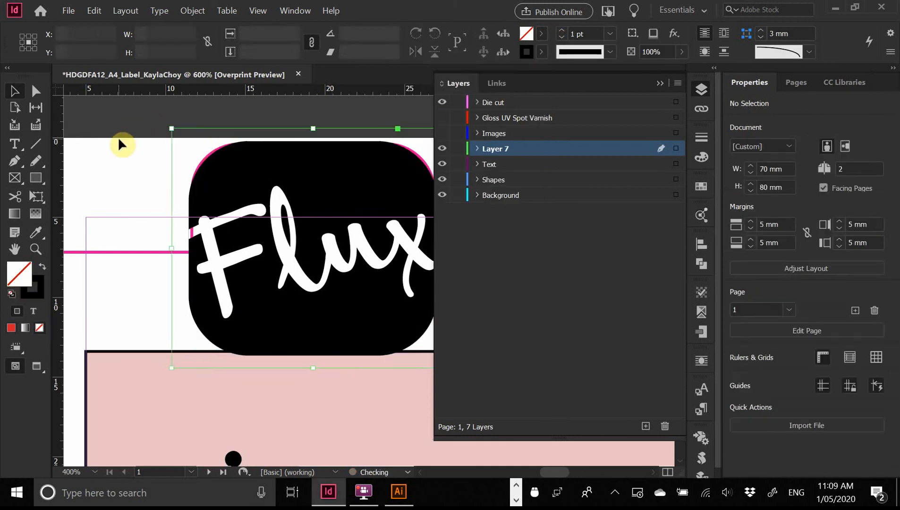
- Try moving the embedded logo together with its frame using the Selection tool, and undo the move
{"action": "left_click", "coordinate": [223, 311]}
{"action": "left_click_drag", "start_coordinate": [253, 326], "coordinate": [303, 312]}
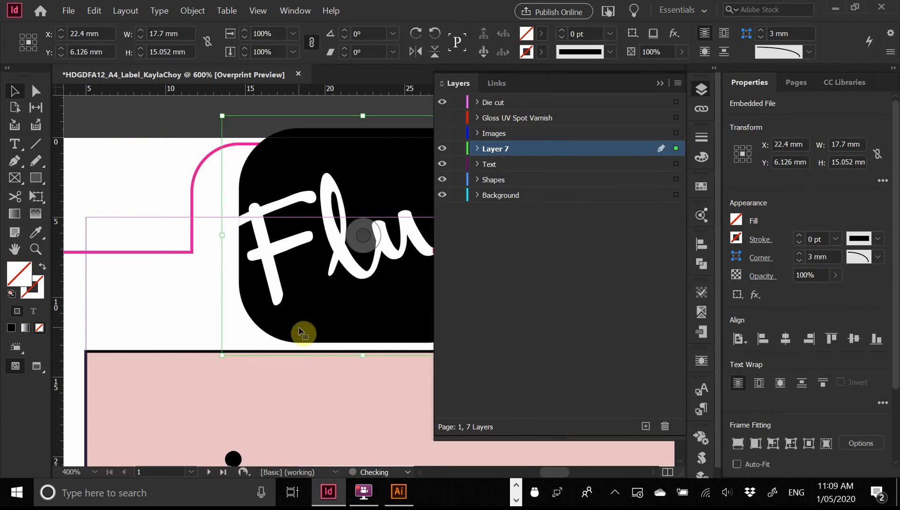
{"action": "key", "text": "ctrl+z"}
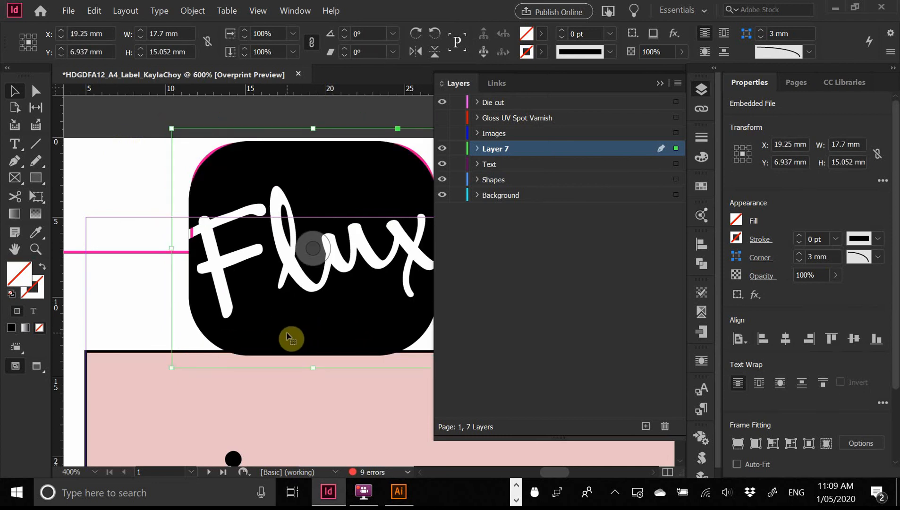
- Try shifting only the embedded graphic upward with the Direct Selection tool, undo the move, and deselect with the Selection tool
{"action": "left_click", "coordinate": [36, 91]}
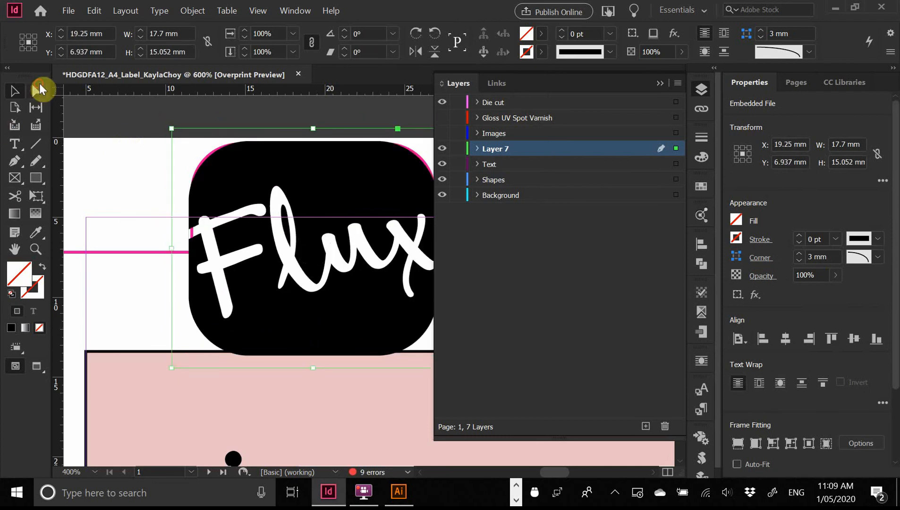
{"action": "left_click", "coordinate": [227, 327]}
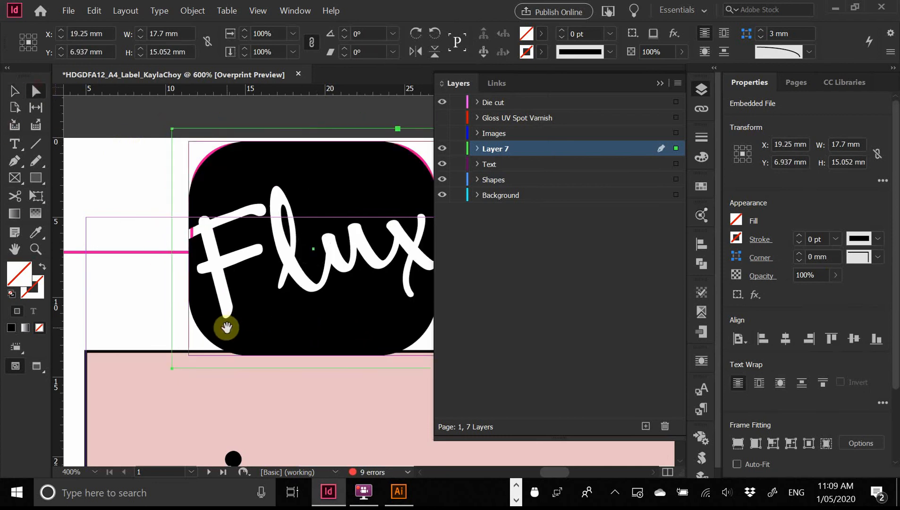
{"action": "left_click", "coordinate": [542, 33]}
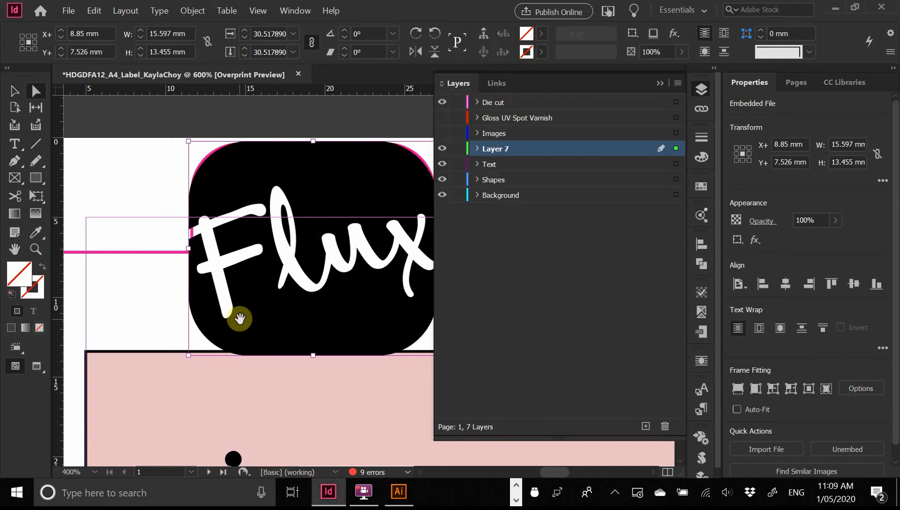
{"action": "left_click_drag", "start_coordinate": [265, 323], "coordinate": [264, 300]}
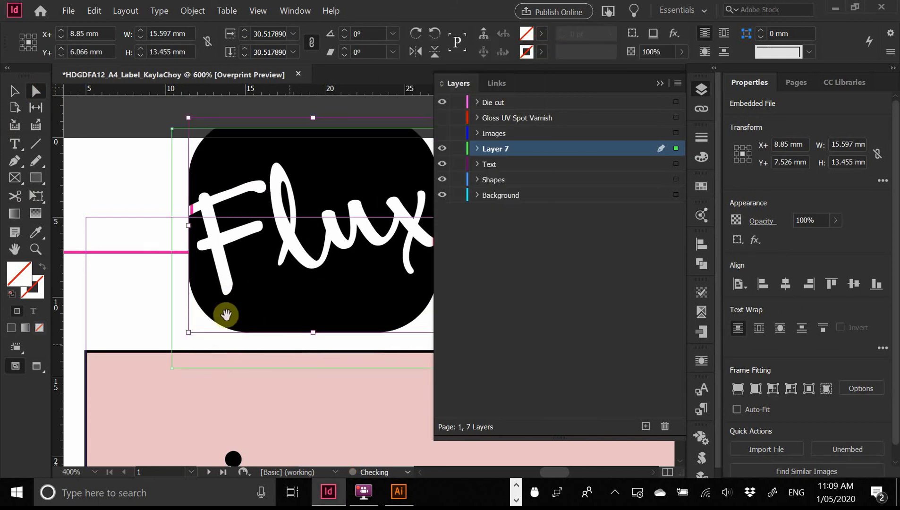
{"action": "key", "text": "ctrl+z"}
{"action": "left_click", "coordinate": [14, 91]}
{"action": "left_click", "coordinate": [128, 154]}
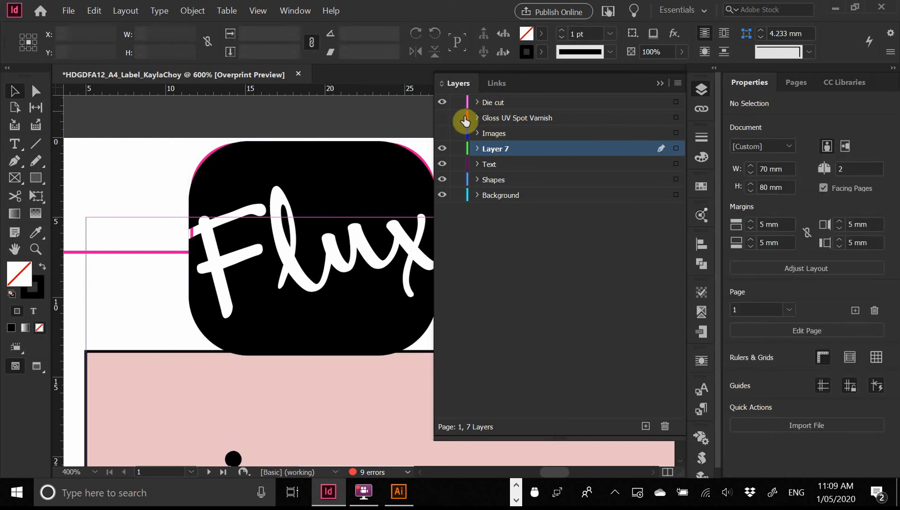
- Toggle the Images layer's visibility to compare the linked logo with the embedded copy, leaving Images hidden
{"action": "left_click", "coordinate": [443, 134]}
{"action": "left_click", "coordinate": [446, 135]}
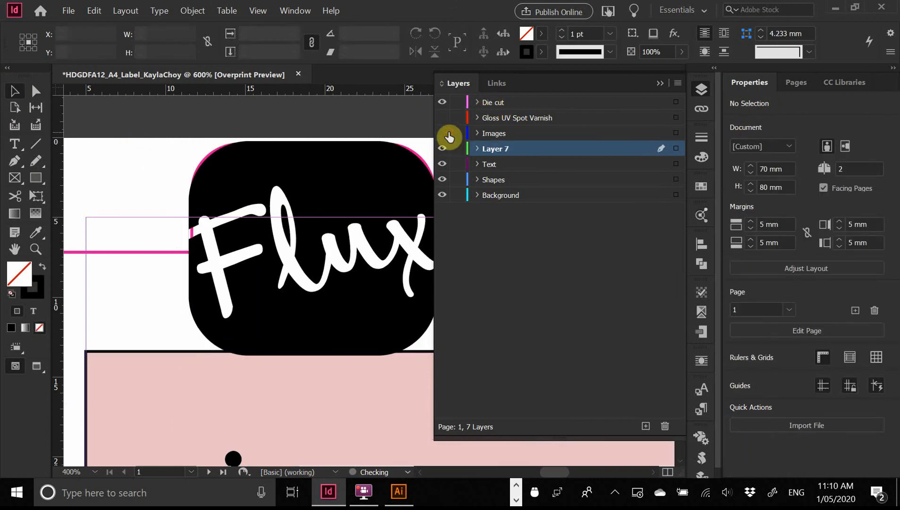
{"action": "left_click", "coordinate": [447, 135]}
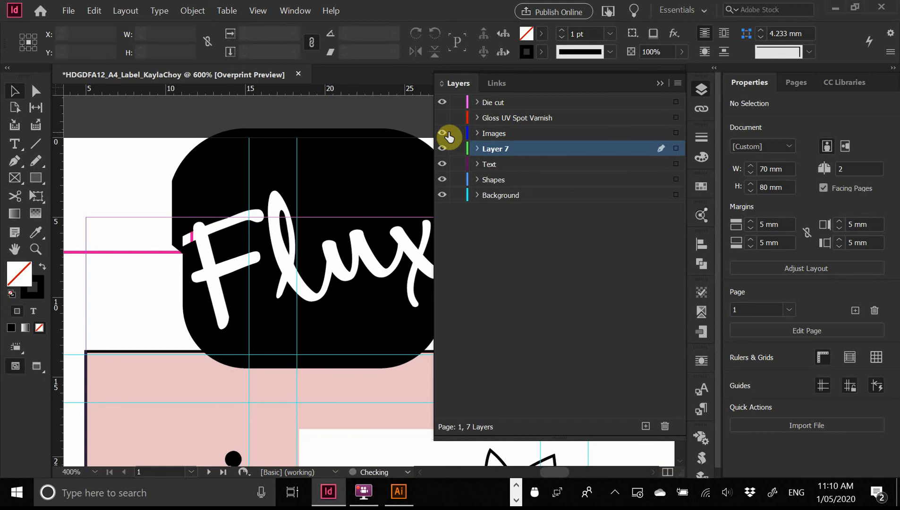
{"action": "left_click", "coordinate": [449, 136]}
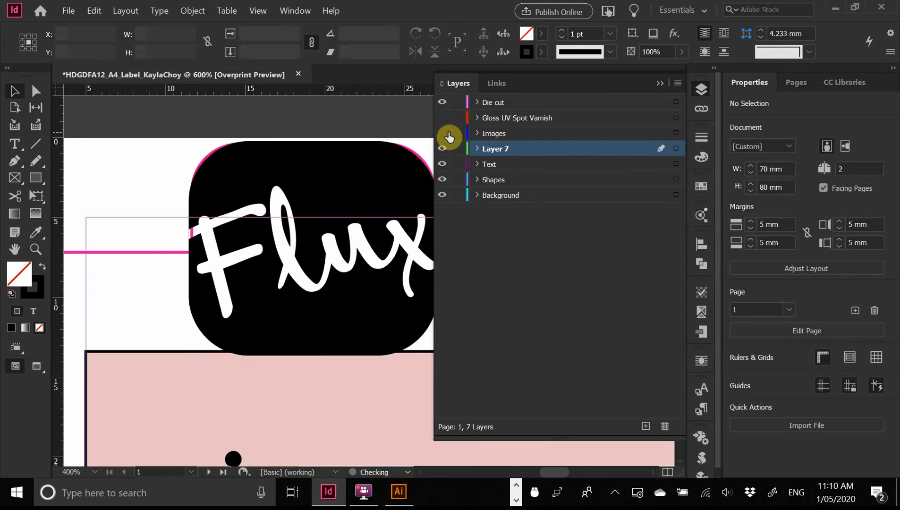
- Show the Images layer and scale the linked Flux logo down to about 16.5 mm wide
{"action": "left_click", "coordinate": [448, 136]}
{"action": "left_click", "coordinate": [413, 346]}
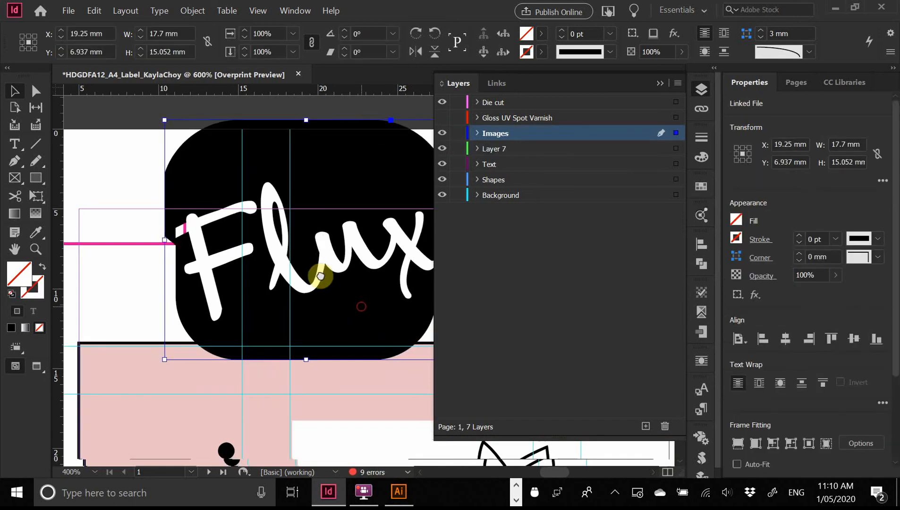
{"action": "left_click_drag", "start_coordinate": [321, 276], "coordinate": [303, 276]}
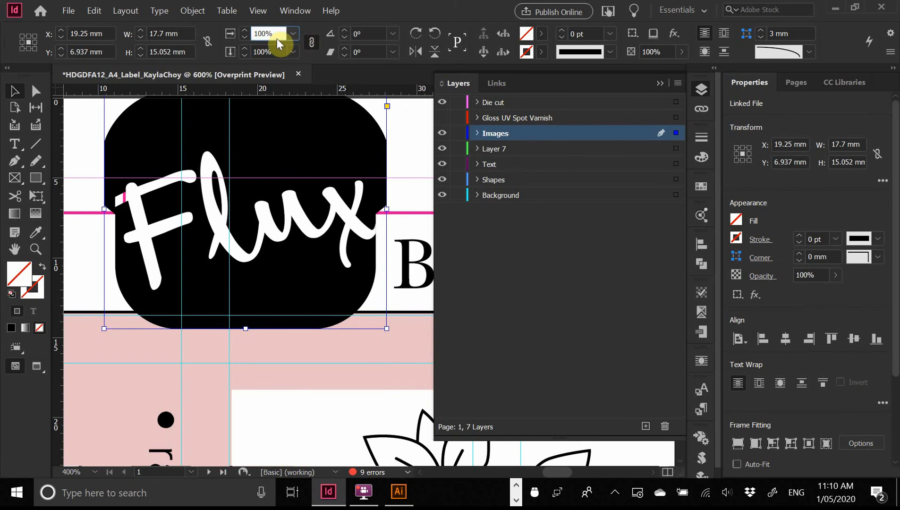
{"action": "key", "text": "Down"}
{"action": "key", "text": "Down"}
{"action": "key", "text": "Down"}
{"action": "key", "text": "Down"}
{"action": "key", "text": "Down"}
{"action": "key", "text": "Down"}
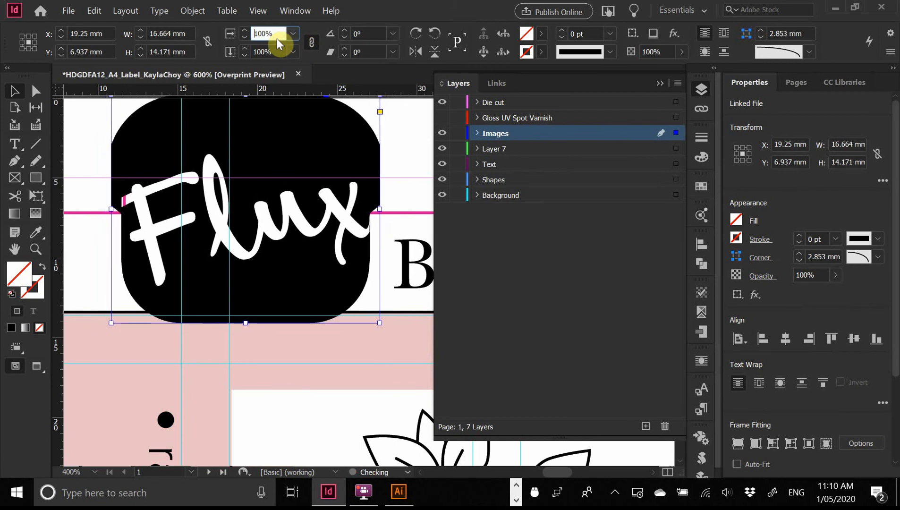
{"action": "key", "text": "Down"}
{"action": "key", "text": "Down"}
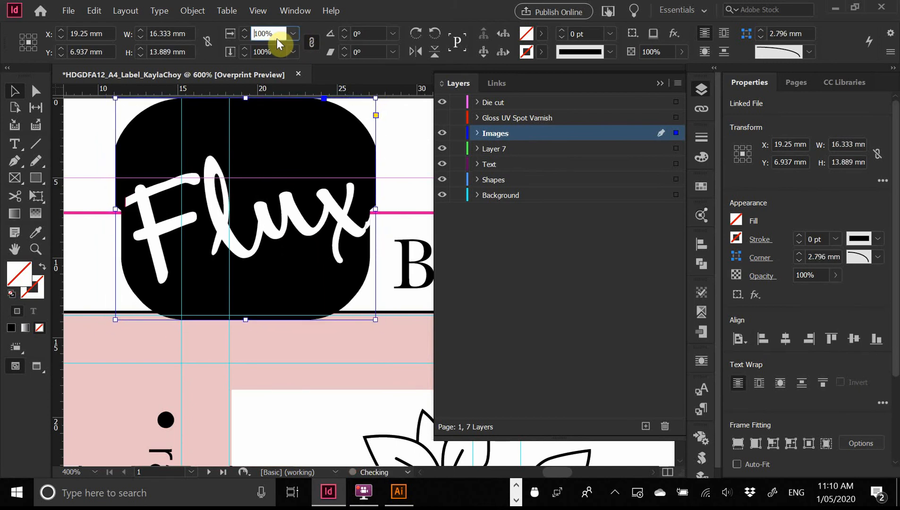
{"action": "key", "text": "Up"}
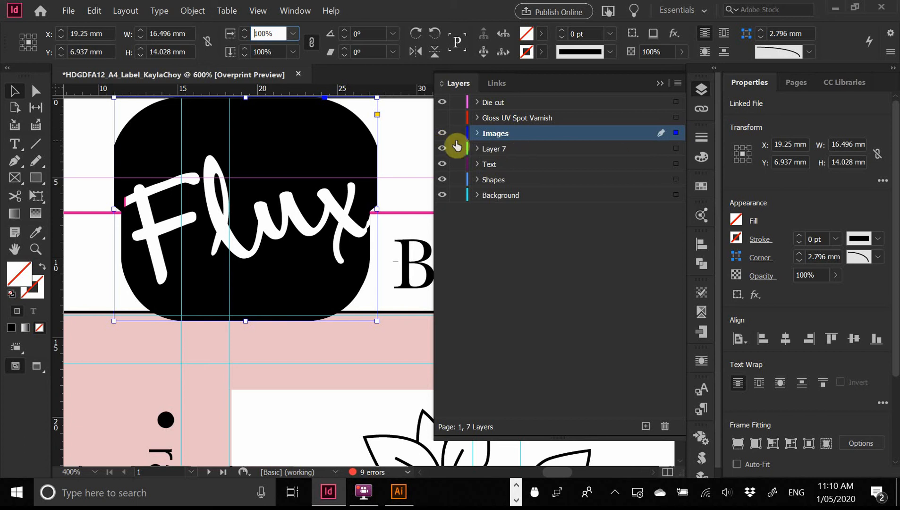
- Toggle the Images layer to check the fit, and scale the linked logo down to about 16.17 mm wide
{"action": "left_click", "coordinate": [442, 134]}
{"action": "left_click", "coordinate": [442, 135]}
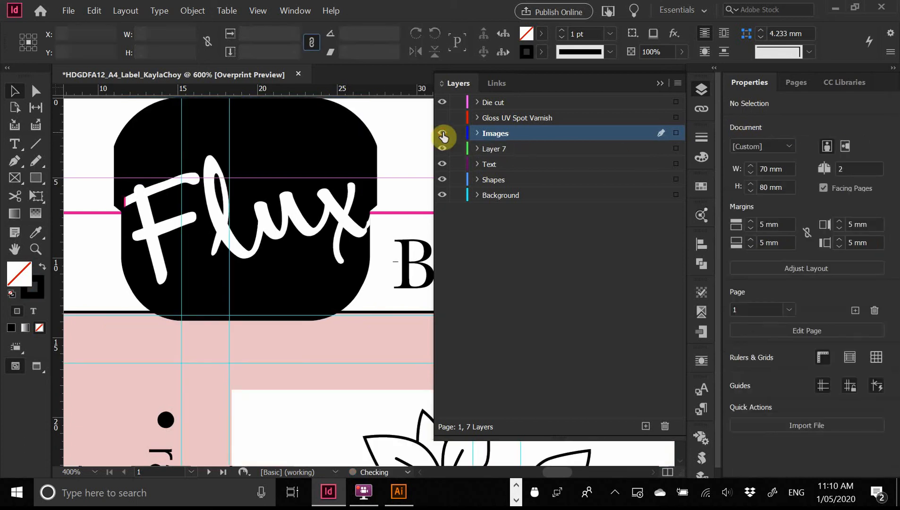
{"action": "left_click", "coordinate": [325, 150]}
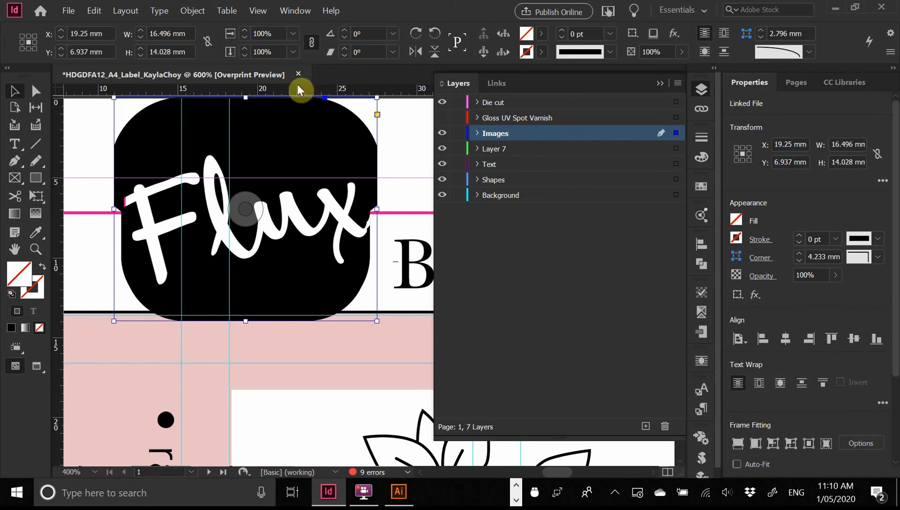
{"action": "key", "text": "Down"}
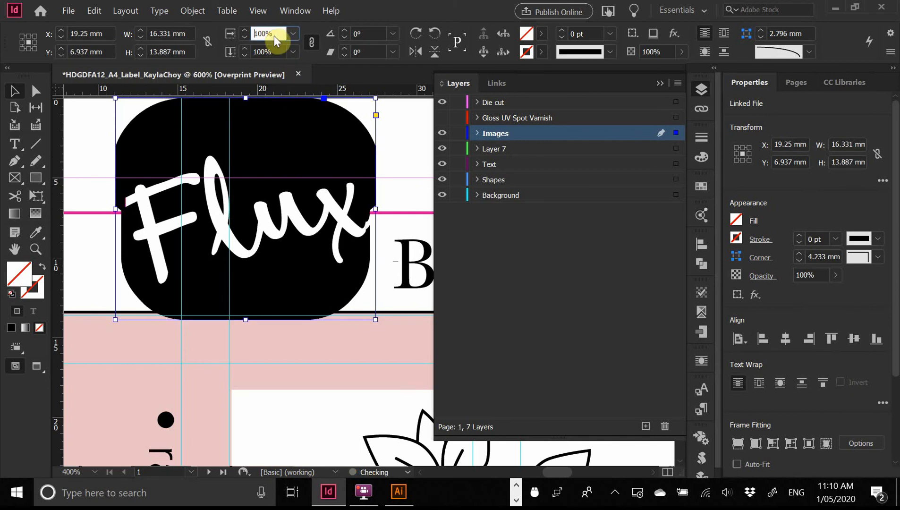
{"action": "key", "text": "Down"}
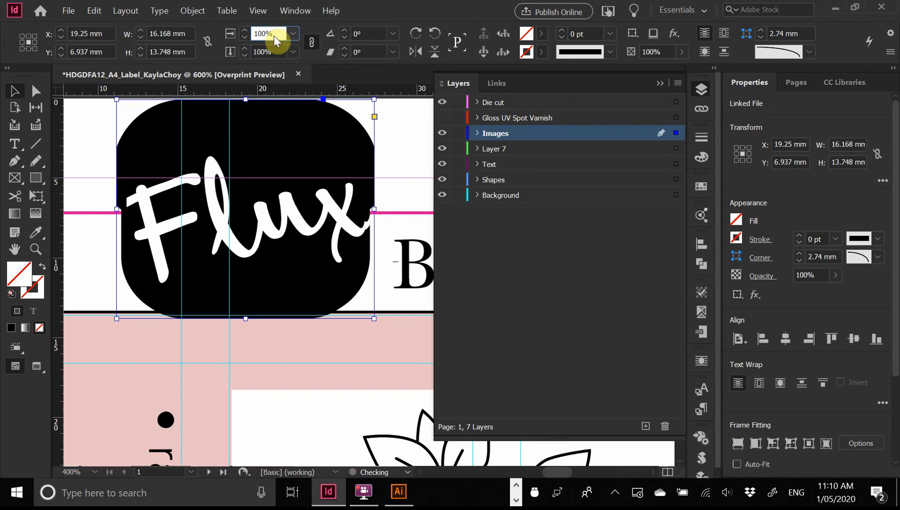
- Compare both logos by toggling the Images layer's visibility, and reduce the linked logo to about 16.01 mm wide
{"action": "left_click", "coordinate": [442, 132]}
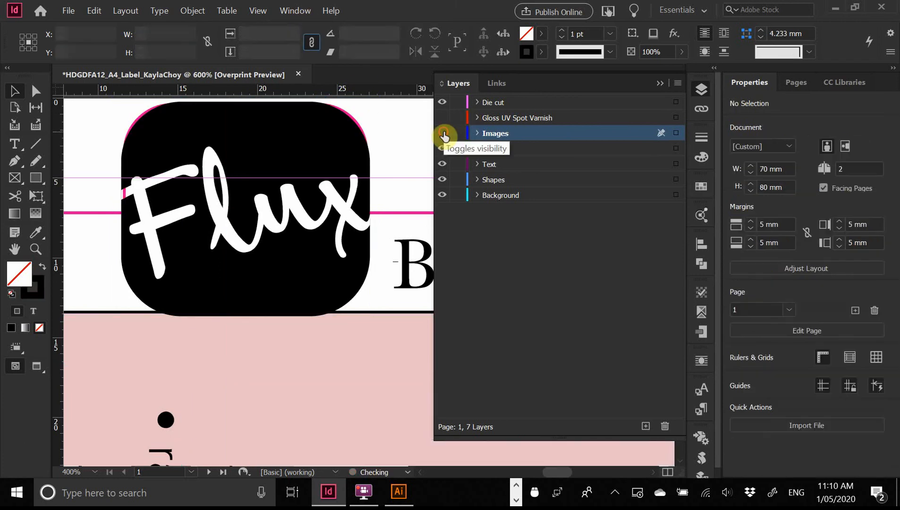
{"action": "left_click", "coordinate": [443, 133]}
{"action": "left_click", "coordinate": [444, 135]}
{"action": "left_click", "coordinate": [443, 134]}
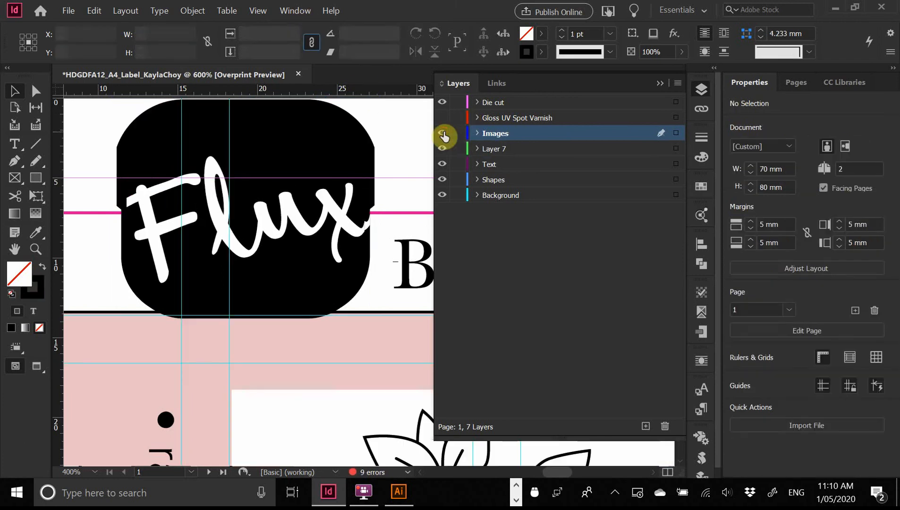
{"action": "left_click", "coordinate": [443, 134]}
{"action": "left_click", "coordinate": [442, 135]}
{"action": "left_click", "coordinate": [255, 126]}
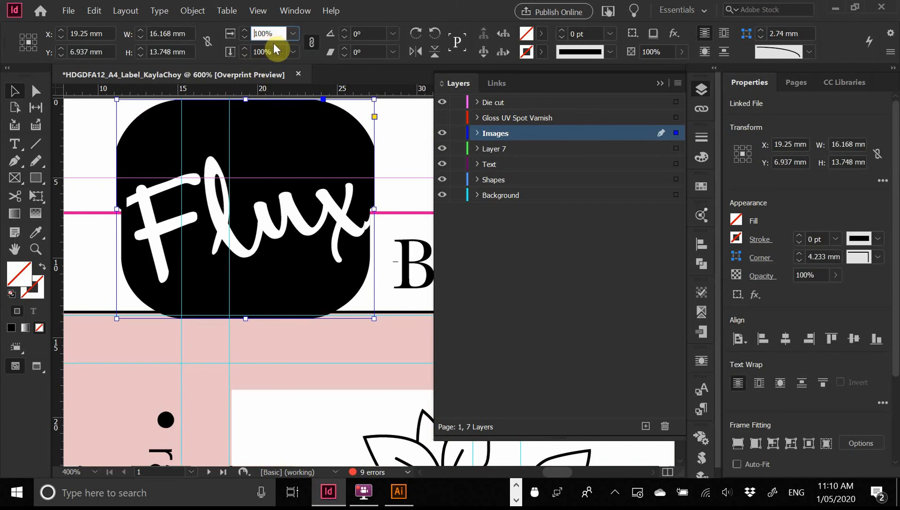
{"action": "key", "text": "Down"}
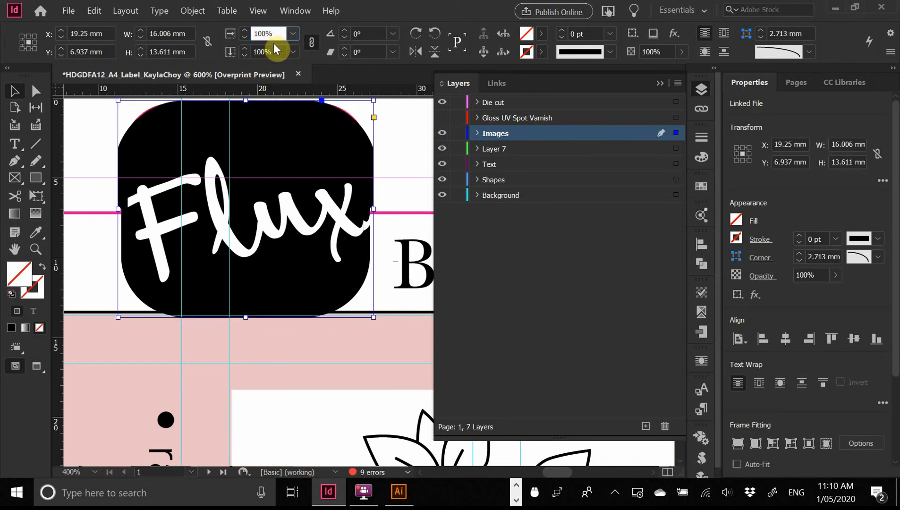
- Repeatedly toggle the Images layer's visibility to compare the linked logo's size and position with the embedded copy, leaving Images shown
{"action": "left_click", "coordinate": [443, 132]}
{"action": "left_click", "coordinate": [443, 132]}
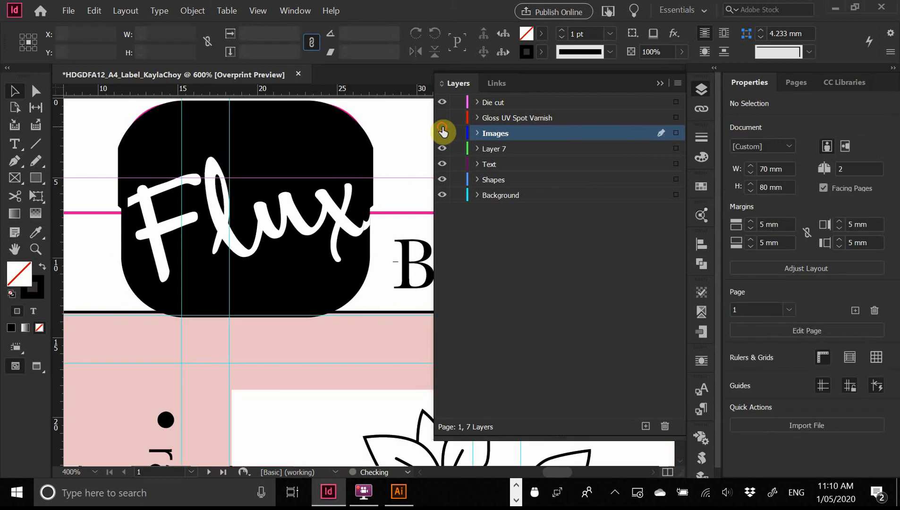
{"action": "left_click", "coordinate": [443, 132]}
{"action": "left_click", "coordinate": [443, 132]}
{"action": "left_click", "coordinate": [442, 132]}
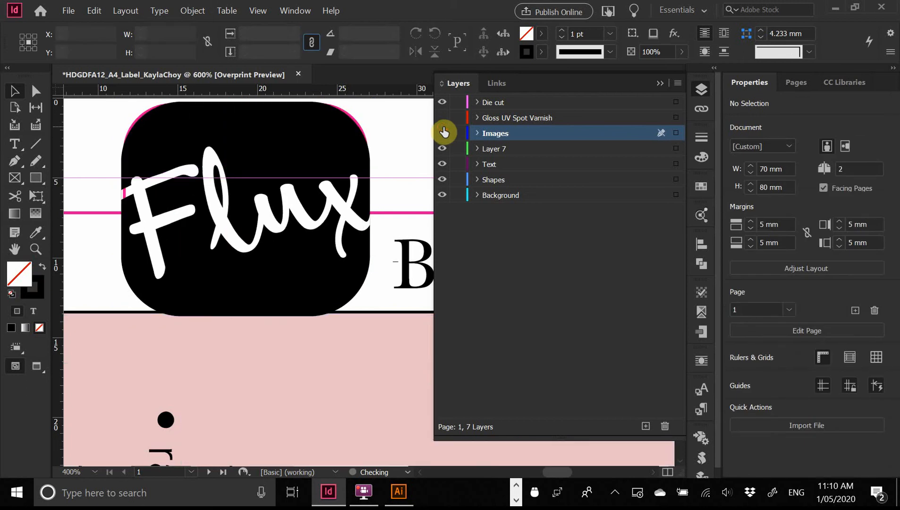
{"action": "left_click", "coordinate": [443, 131]}
{"action": "left_click", "coordinate": [443, 132]}
{"action": "left_click", "coordinate": [443, 132]}
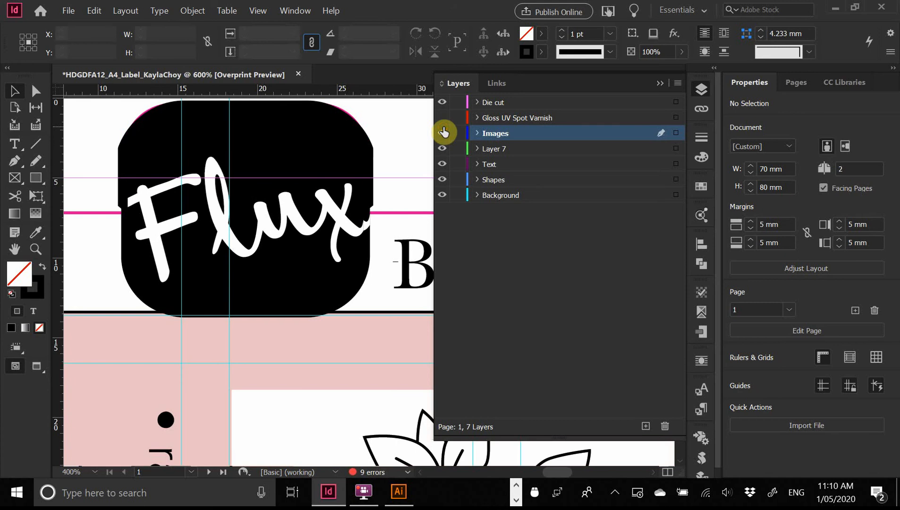
{"action": "left_click", "coordinate": [443, 131]}
{"action": "left_click", "coordinate": [443, 132]}
{"action": "left_click", "coordinate": [443, 136]}
{"action": "left_click", "coordinate": [443, 136]}
- Scale the linked logo up to about 16.17 mm wide and fit its frame to the content
{"action": "left_click", "coordinate": [335, 168]}
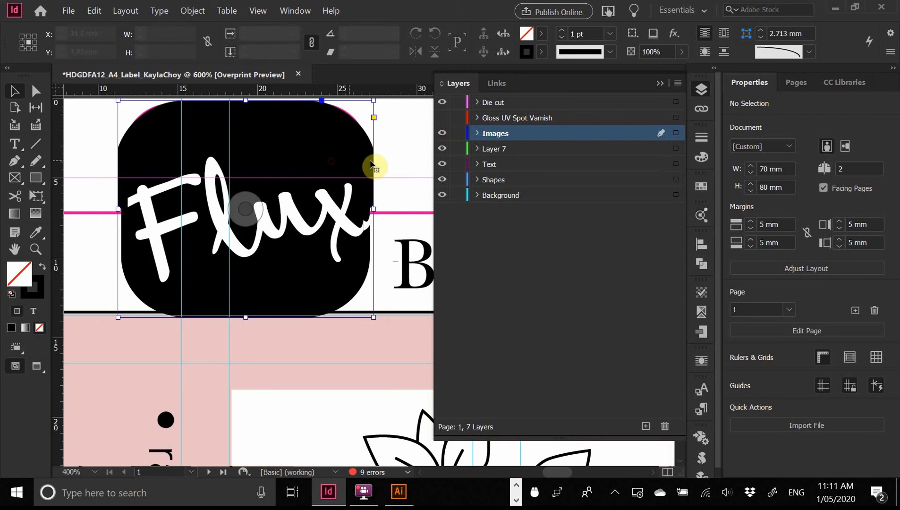
{"action": "left_click", "coordinate": [276, 38]}
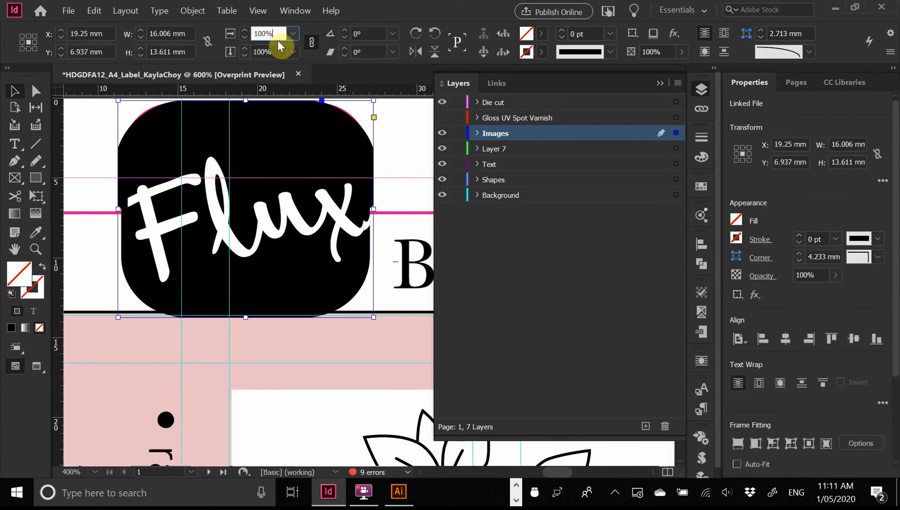
{"action": "key", "text": "Up"}
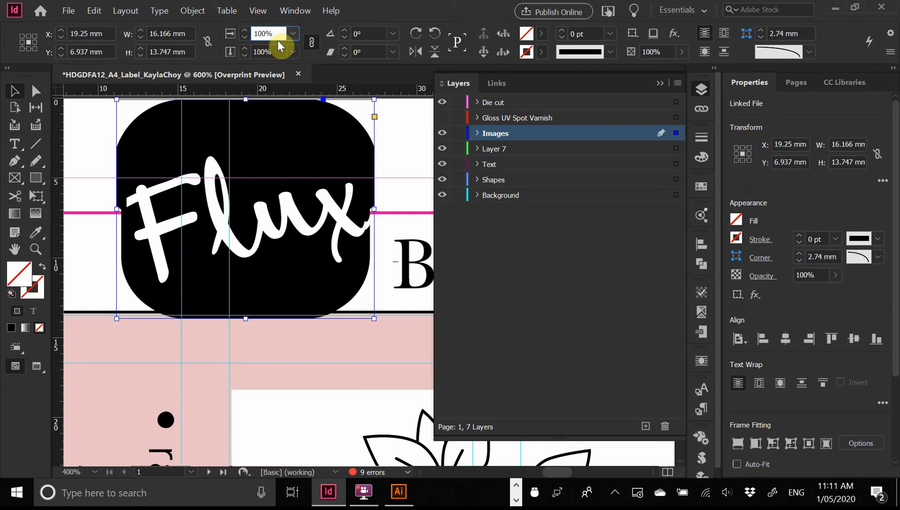
{"action": "double_click", "coordinate": [375, 318]}
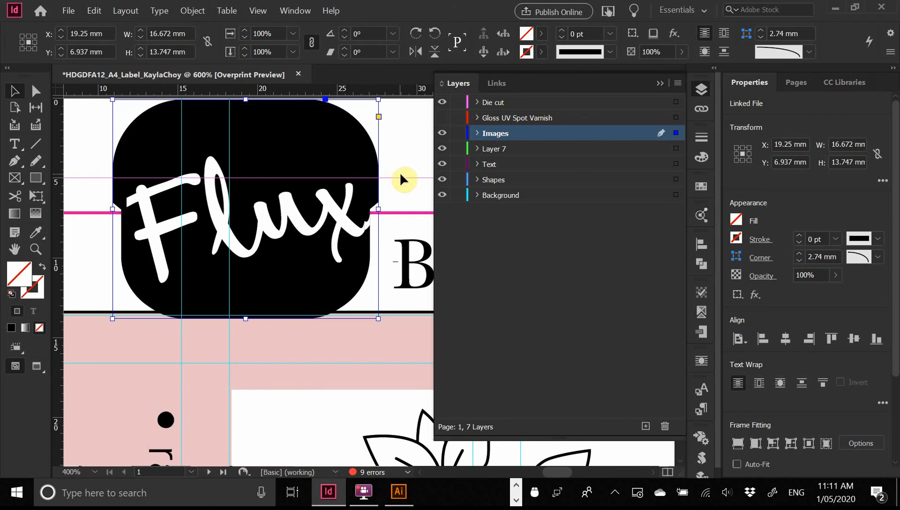
- Nudge the linked logo to Y 6.584 mm and enlarge only its frame from the centre to about 19.6 × 16.83 mm
{"action": "key", "text": "Down"}
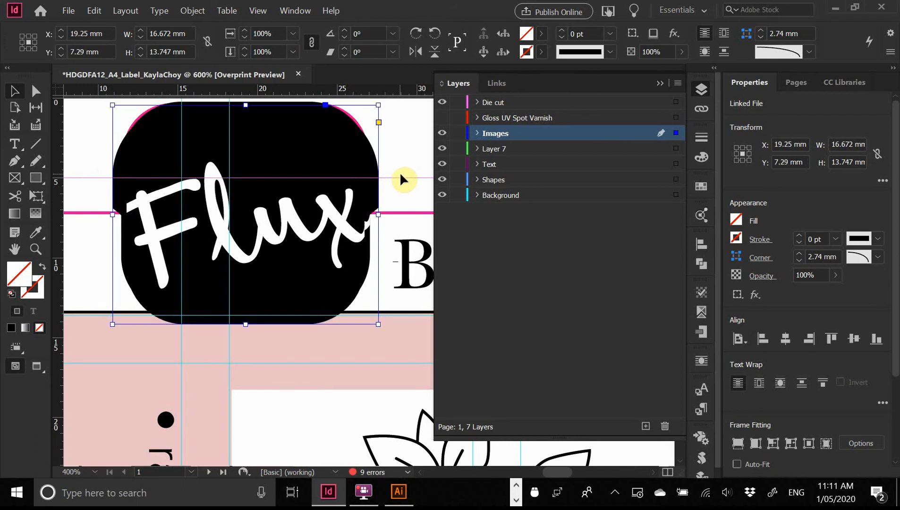
{"action": "key", "text": "Up"}
{"action": "key", "text": "Up"}
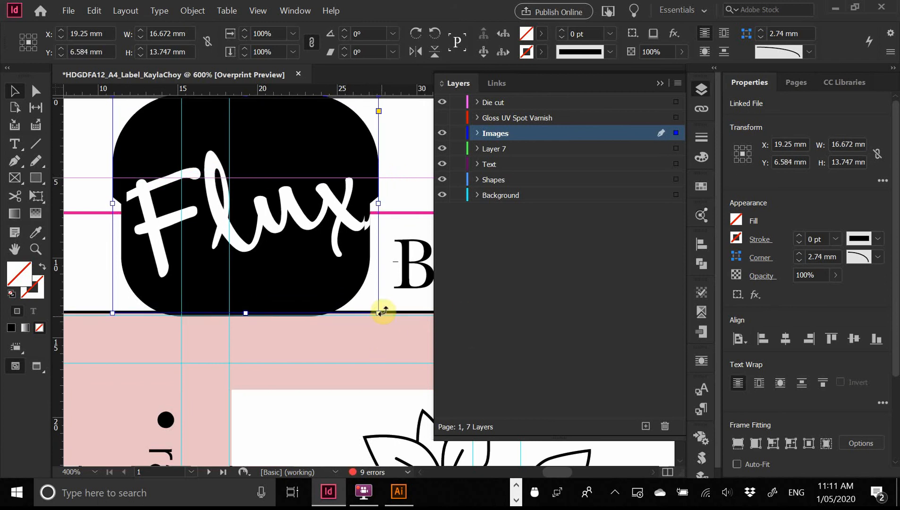
{"action": "left_click_drag", "start_coordinate": [378, 313], "coordinate": [401, 338]}
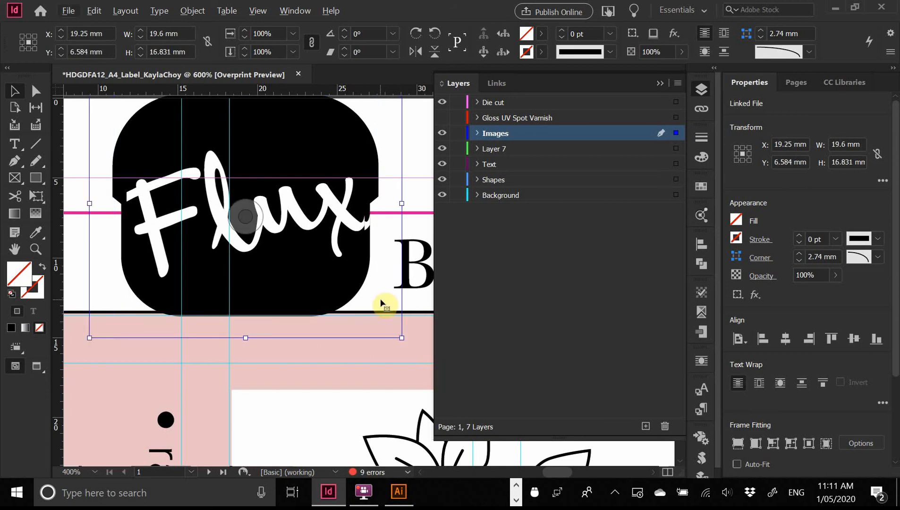
- Try moving the linked logo down and to the right, and undo the move
{"action": "mouse_move", "coordinate": [340, 249]}
{"action": "left_mouse_down"}
{"action": "mouse_move", "coordinate": [330, 226]}
{"action": "mouse_move", "coordinate": [325, 245]}
{"action": "mouse_move", "coordinate": [340, 249]}
{"action": "left_mouse_up"}
{"action": "left_click_drag", "start_coordinate": [160, 236], "coordinate": [188, 261]}
{"action": "key", "text": "ctrl+z"}
- Nudge the linked logo vertically in large and small increments until it sits at Y 6.937 mm
{"action": "key", "text": "shift+Down"}
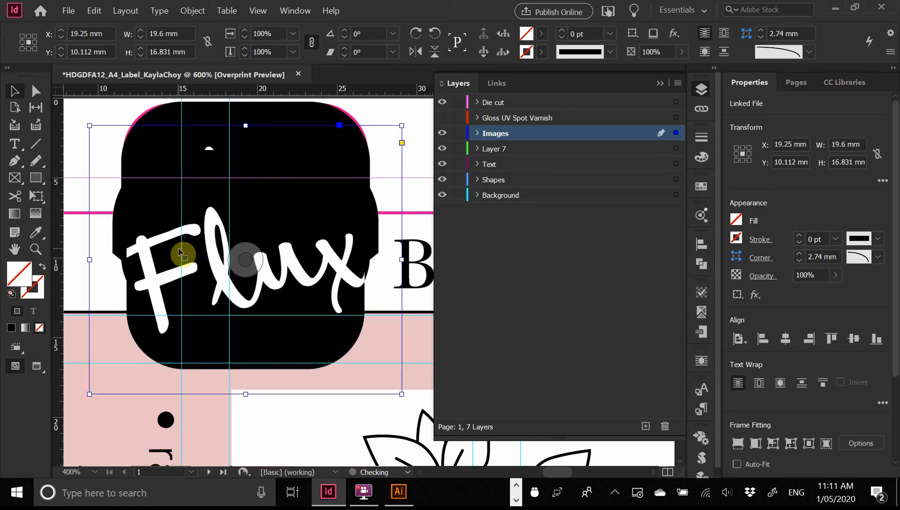
{"action": "key", "text": "shift+Up"}
{"action": "key", "text": "Down"}
{"action": "key", "text": "Down"}
{"action": "key", "text": "Up"}
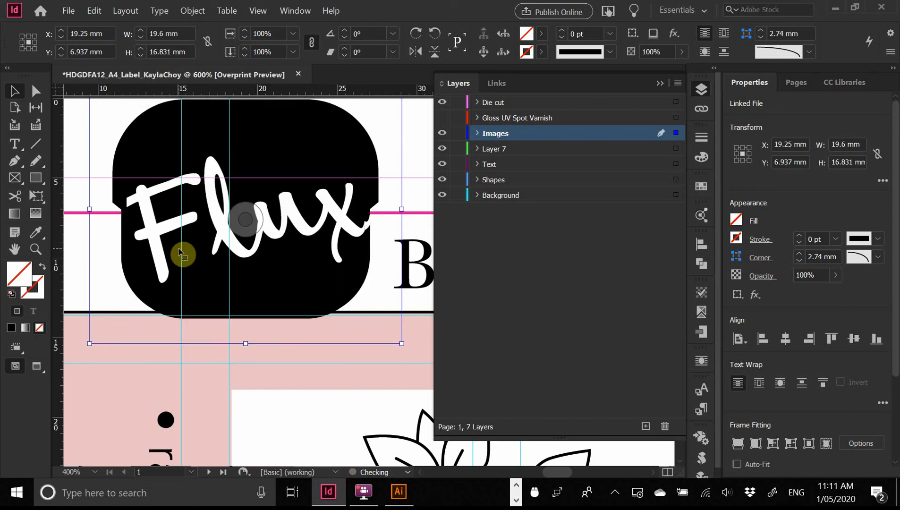
{"action": "key", "text": "Down"}
{"action": "key", "text": "Up"}
{"action": "key", "text": "Down"}
{"action": "key", "text": "Up"}
- Deselect the logo, examine how its edges meet the die-cut outline at different magnifications, and select the die-cut path
{"action": "left_click", "coordinate": [369, 231], "text": "alt"}
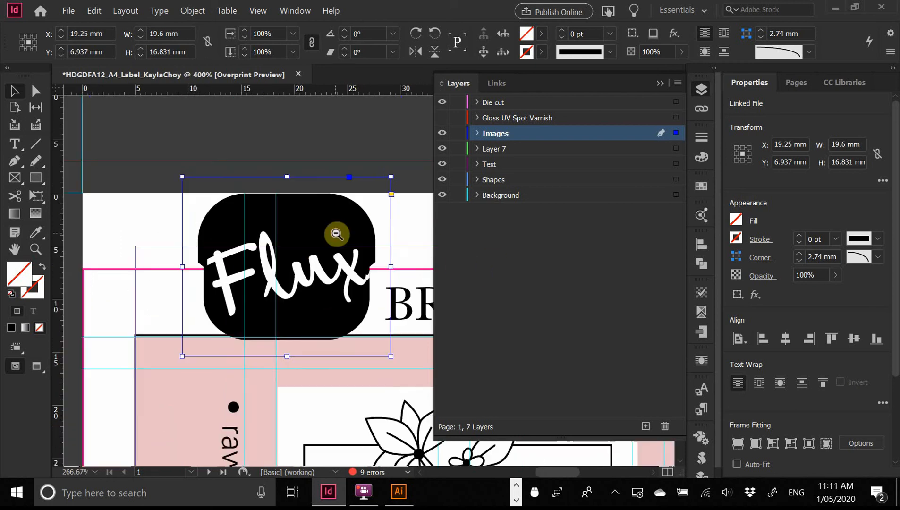
{"action": "left_click", "coordinate": [371, 264], "text": "alt"}
{"action": "left_click", "coordinate": [316, 207], "text": "alt"}
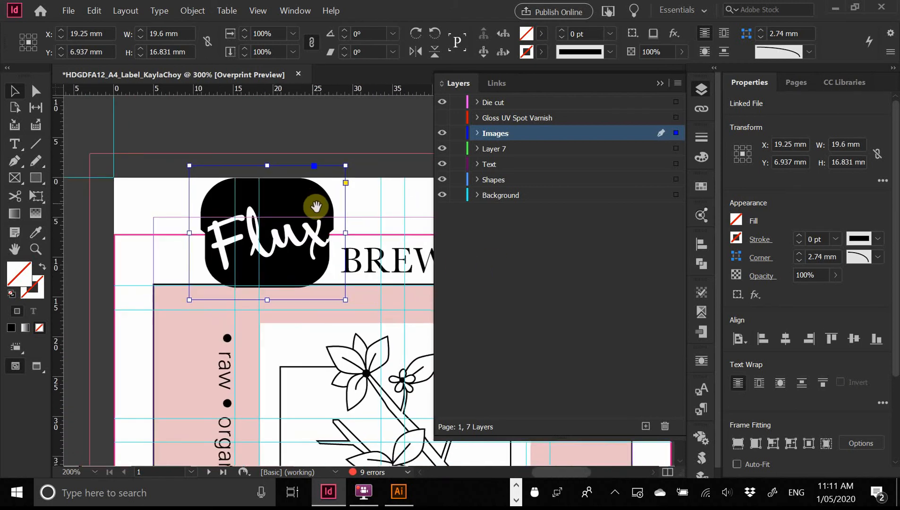
{"action": "left_click", "coordinate": [370, 235]}
{"action": "left_click", "coordinate": [358, 230]}
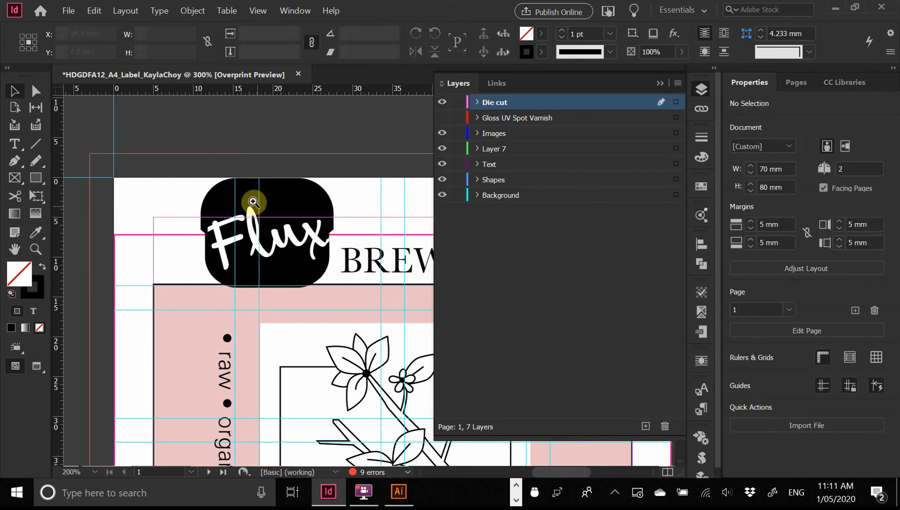
{"action": "left_click_drag", "start_coordinate": [189, 171], "coordinate": [418, 356]}
{"action": "left_click_drag", "start_coordinate": [327, 255], "coordinate": [189, 249]}
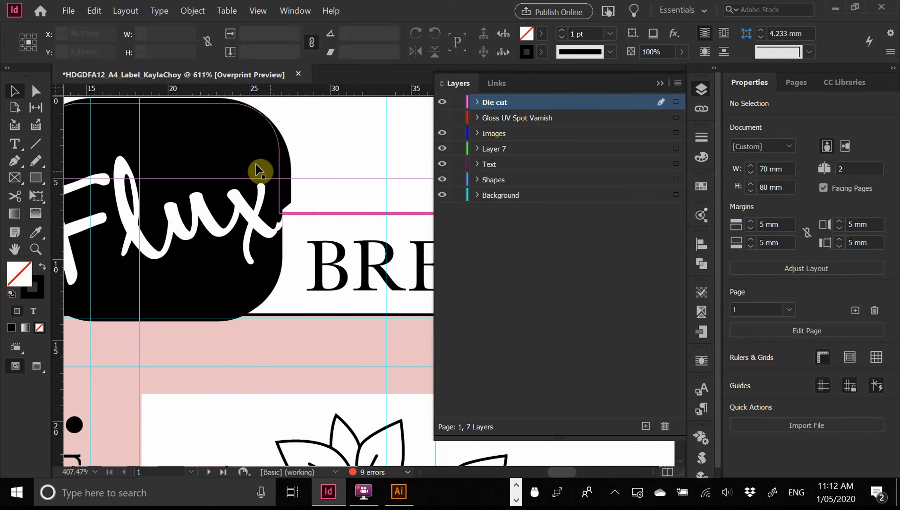
{"action": "scroll", "coordinate": [297, 208], "scroll_direction": "left", "scroll_amount": 3}
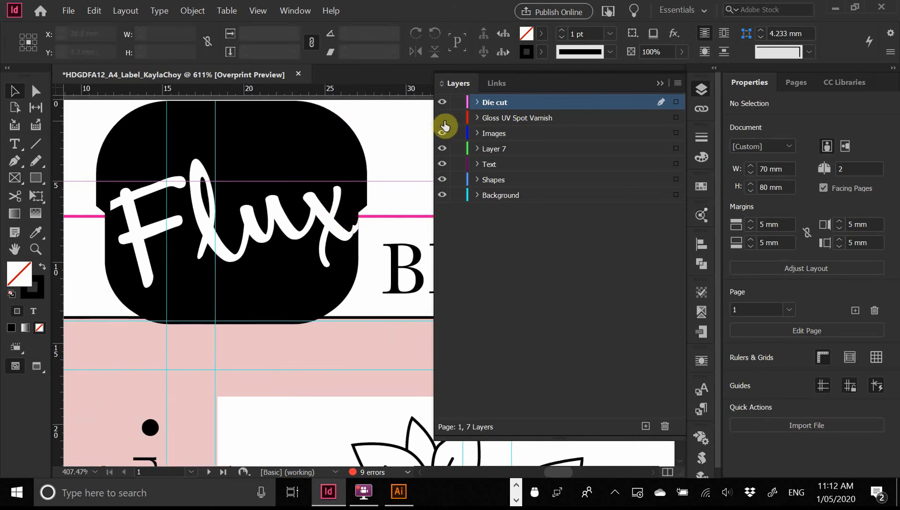
{"action": "left_click", "coordinate": [406, 223]}
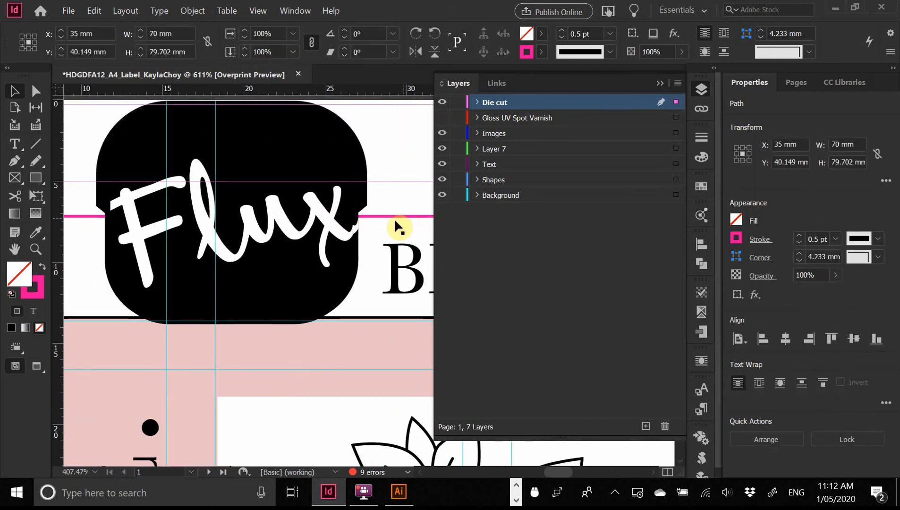
- Try moving the linked logo off the embedded copy, undo the move, and delete the linked logo
{"action": "left_click", "coordinate": [340, 251]}
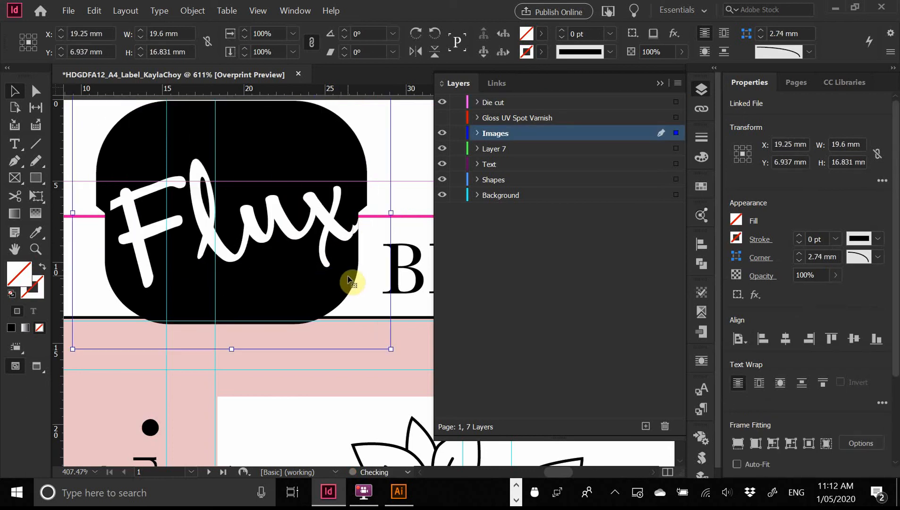
{"action": "left_click_drag", "start_coordinate": [345, 243], "coordinate": [276, 222]}
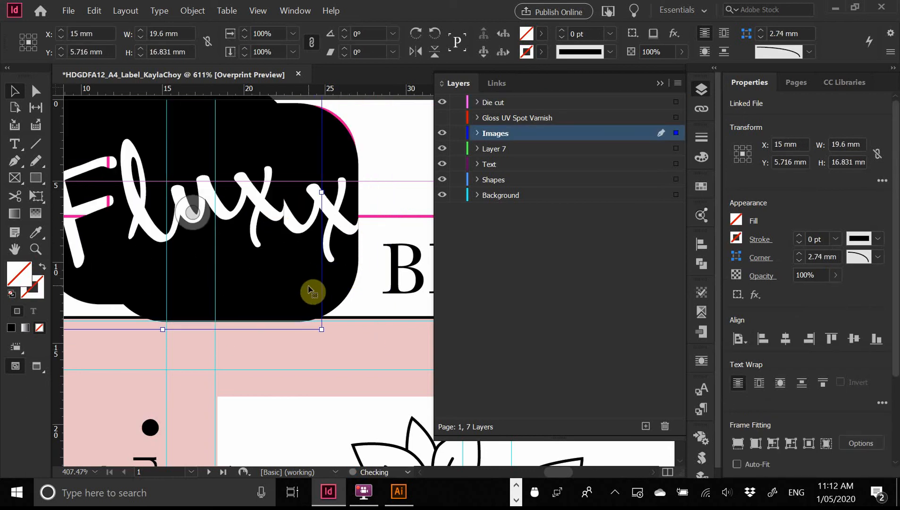
{"action": "key", "text": "ctrl+z"}
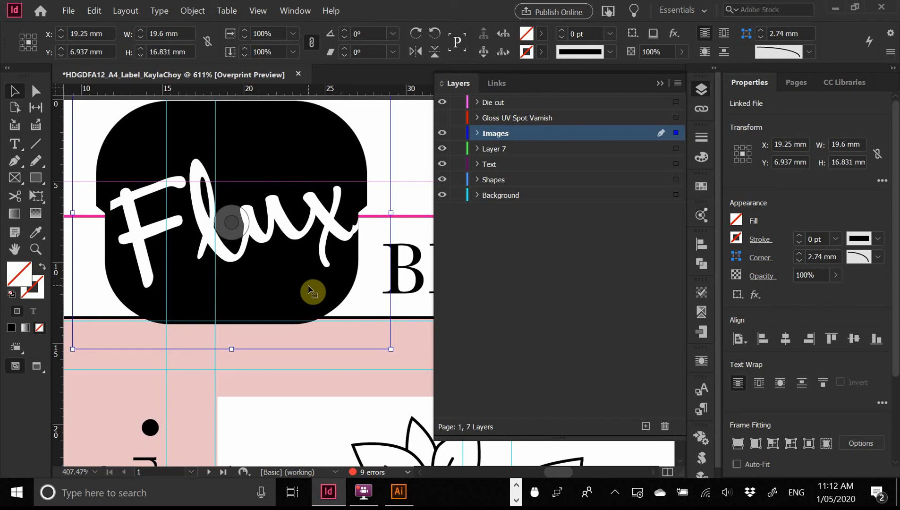
{"action": "key", "text": "Delete"}
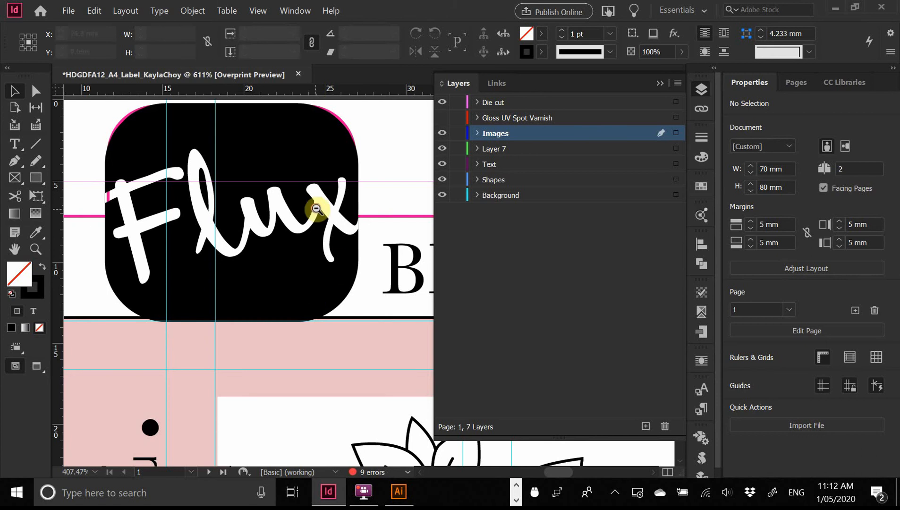
- Examine how the embedded logo's corners and sides meet the die-cut outline at different magnifications
{"action": "left_click", "coordinate": [315, 208], "text": "ctrl+alt"}
{"action": "left_click_drag", "start_coordinate": [160, 180], "coordinate": [233, 245]}
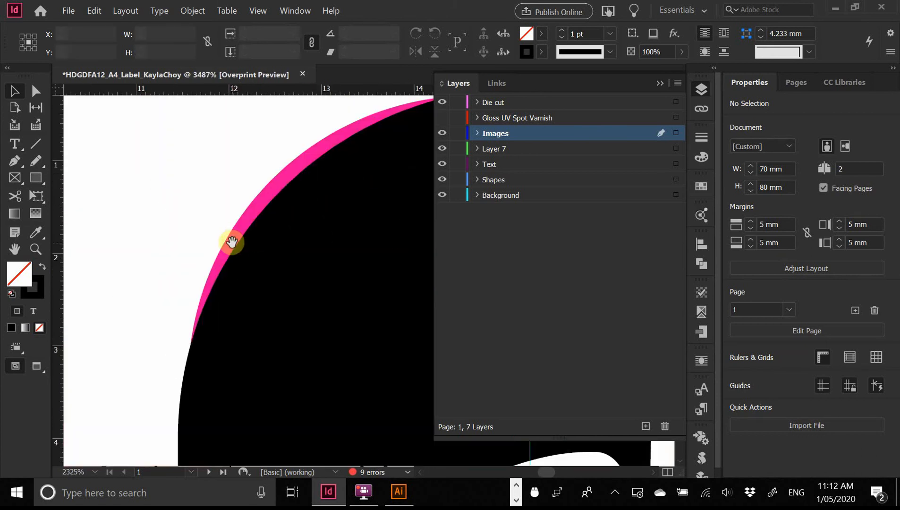
{"action": "left_click", "coordinate": [270, 257], "text": "ctrl+alt"}
{"action": "left_click", "coordinate": [270, 256], "text": "ctrl+alt"}
{"action": "left_click_drag", "start_coordinate": [386, 353], "coordinate": [161, 197]}
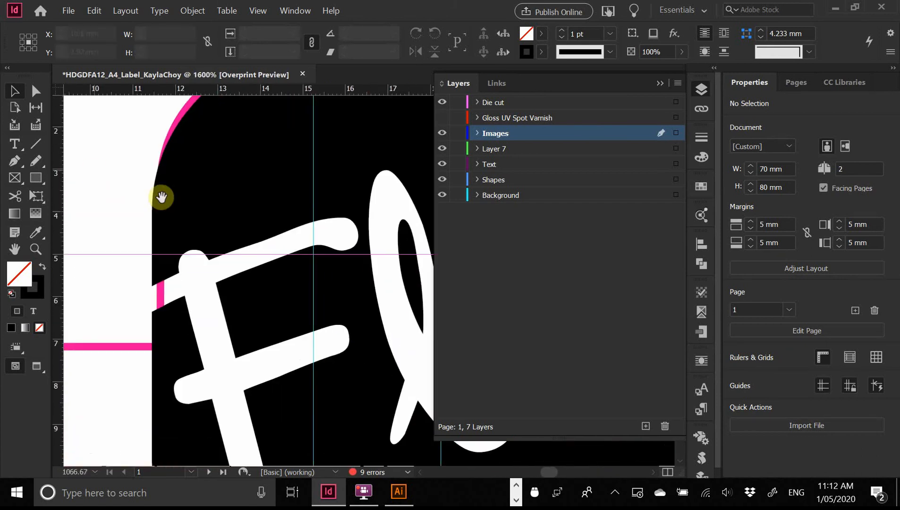
{"action": "left_click", "coordinate": [276, 276], "text": "ctrl+alt"}
{"action": "left_click_drag", "start_coordinate": [330, 298], "coordinate": [50, 185]}
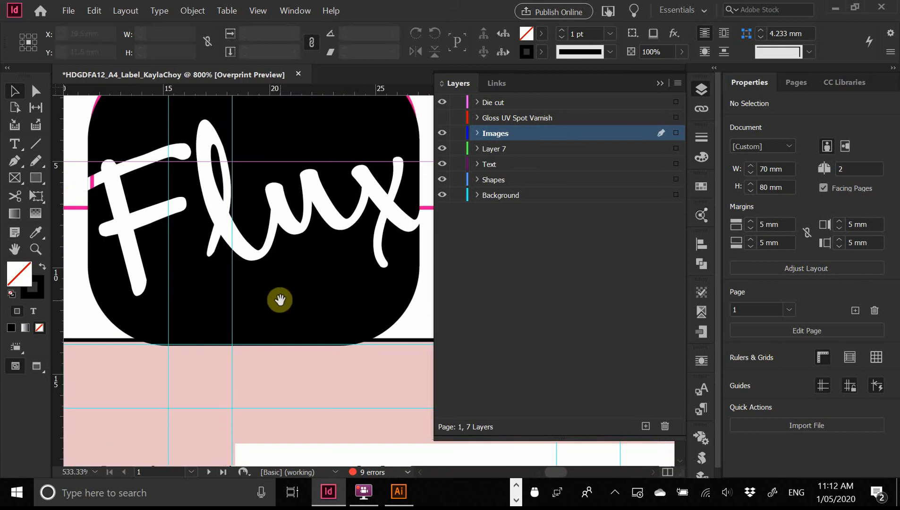
{"action": "left_click", "coordinate": [294, 274], "text": "ctrl+alt"}
{"action": "left_click", "coordinate": [295, 276], "text": "ctrl+alt"}
- Try moving the embedded logo up and to the right, and undo the move and the deletion of the linked logo
{"action": "left_click_drag", "start_coordinate": [356, 286], "coordinate": [368, 218]}
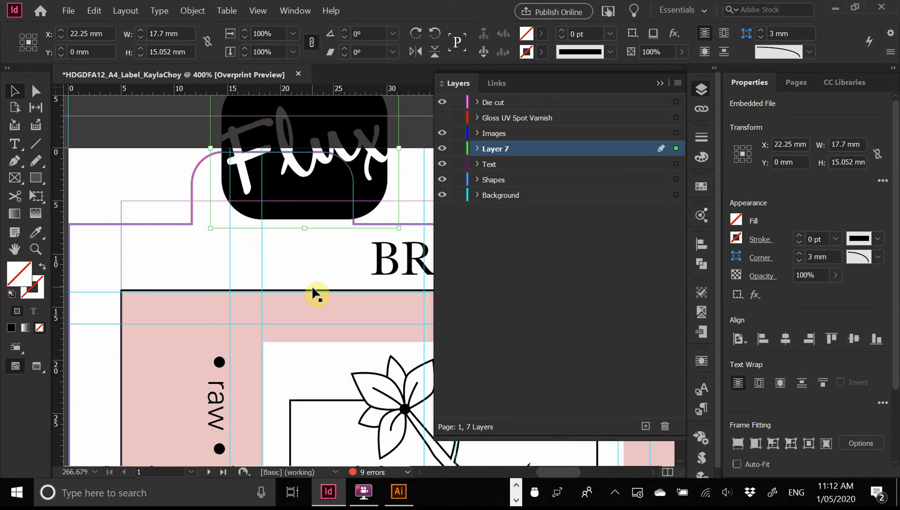
{"action": "key", "text": "ctrl+z"}
{"action": "key", "text": "ctrl+z"}
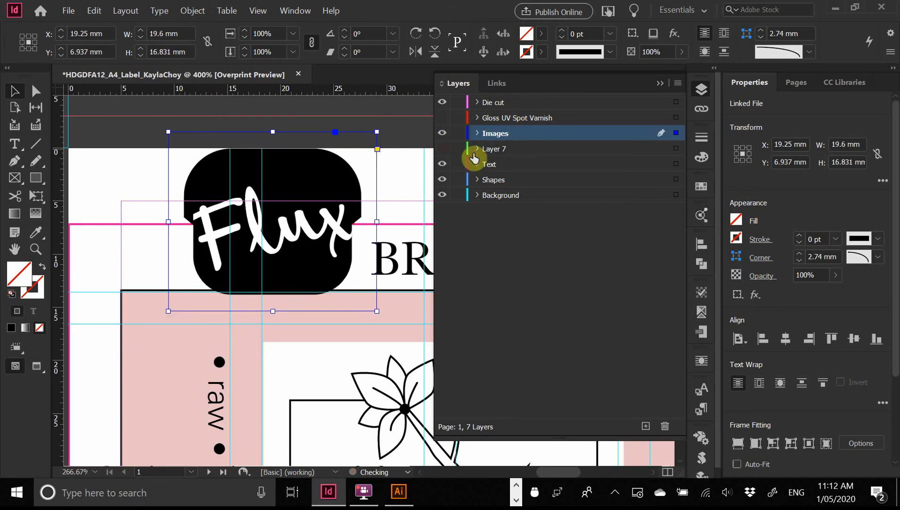
- Delete the embedded logo on Layer 7 with the Images layer hidden, and show Images again with the linked logo selected
{"action": "left_click", "coordinate": [443, 134]}
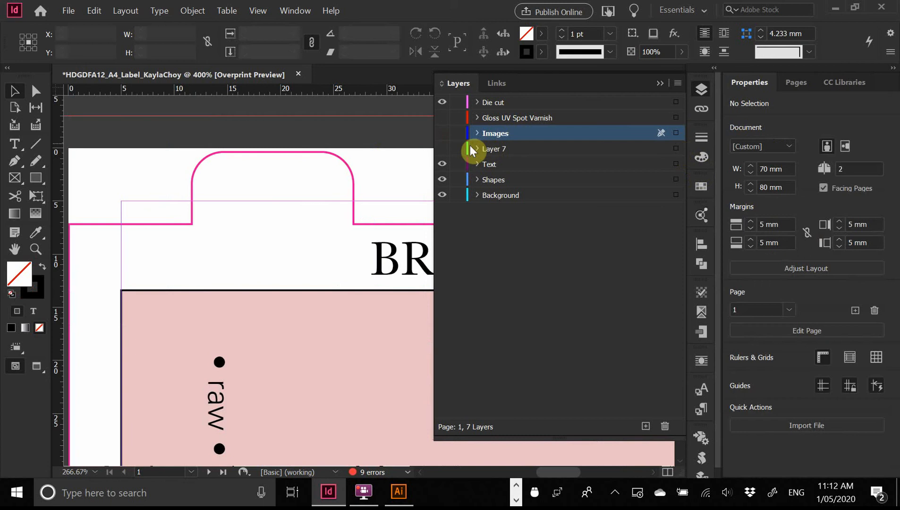
{"action": "left_click", "coordinate": [446, 150]}
{"action": "left_click", "coordinate": [350, 257]}
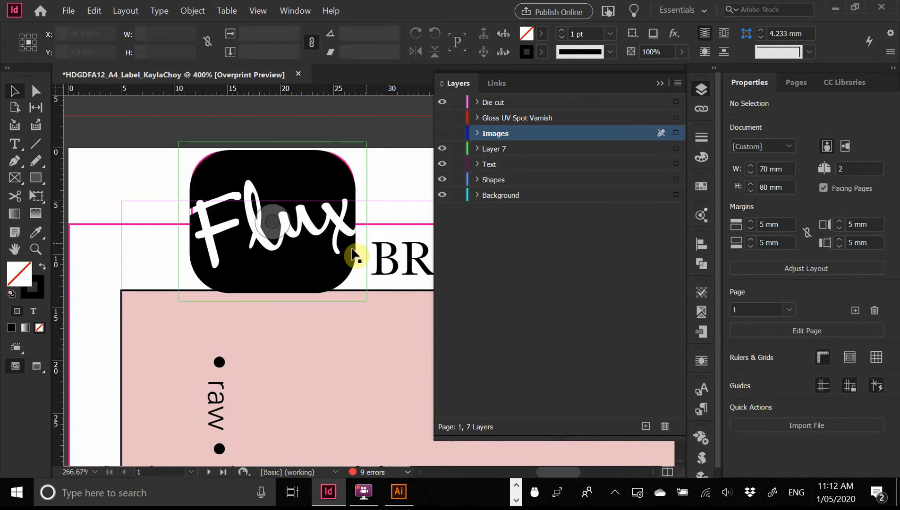
{"action": "key", "text": "Delete"}
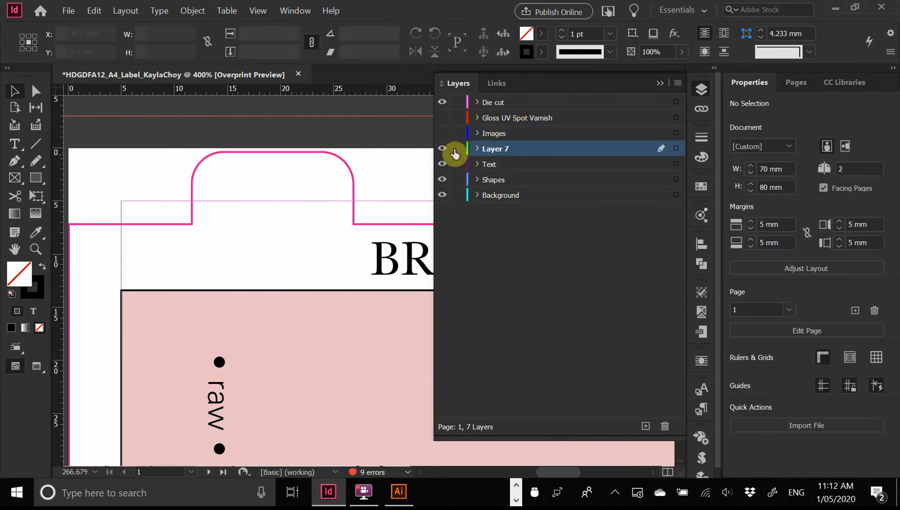
{"action": "left_click", "coordinate": [442, 134]}
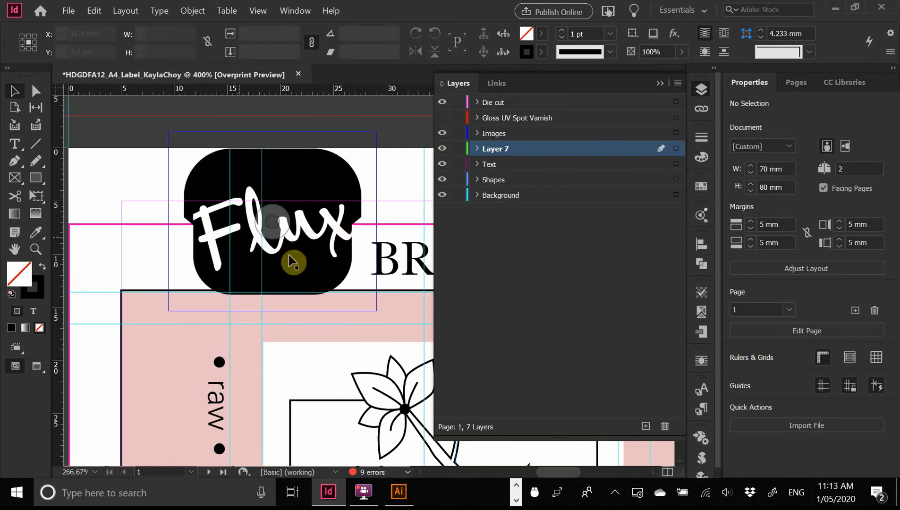
{"action": "left_click", "coordinate": [306, 274]}
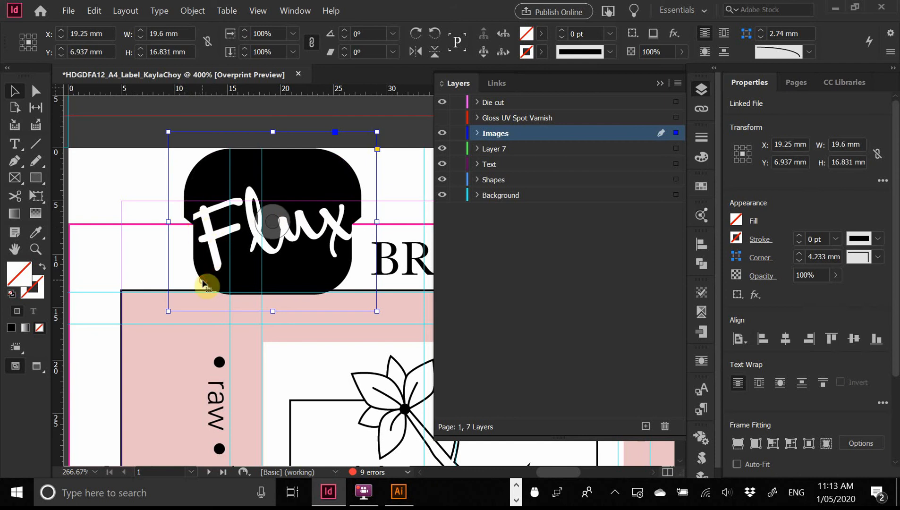
- Switch to Illustrator, try moving the logo off its black backing shape, undo the move, and reselect the logo
{"action": "key", "text": "alt+Tab"}
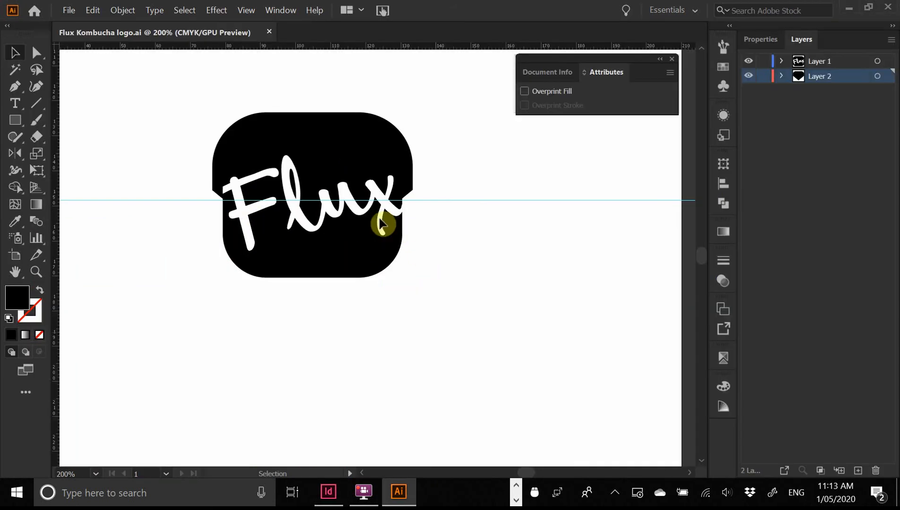
{"action": "left_click", "coordinate": [386, 255]}
{"action": "left_click_drag", "start_coordinate": [386, 259], "coordinate": [430, 244]}
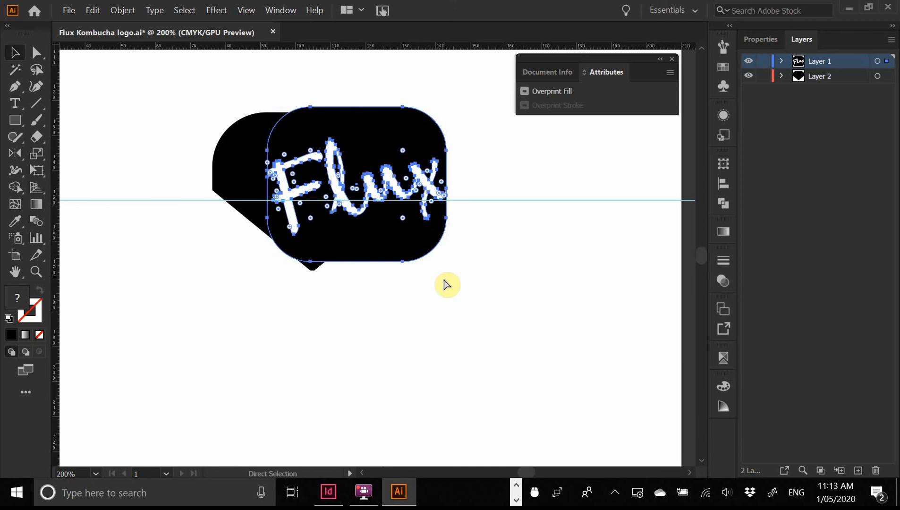
{"action": "key", "text": "ctrl+z"}
{"action": "left_click", "coordinate": [444, 273]}
{"action": "left_click", "coordinate": [401, 201]}
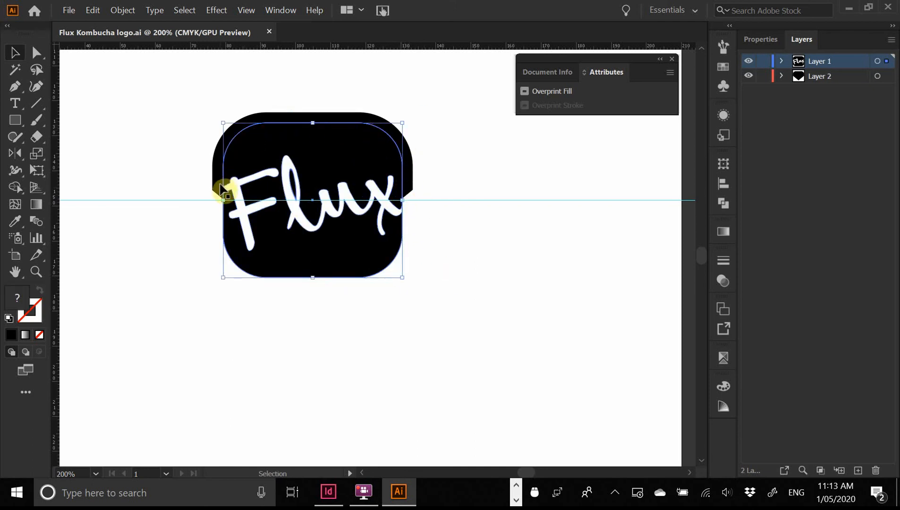
- Switch back to InDesign and nudge the linked logo up to Y 6.584 mm
{"action": "key", "text": "alt+Tab"}
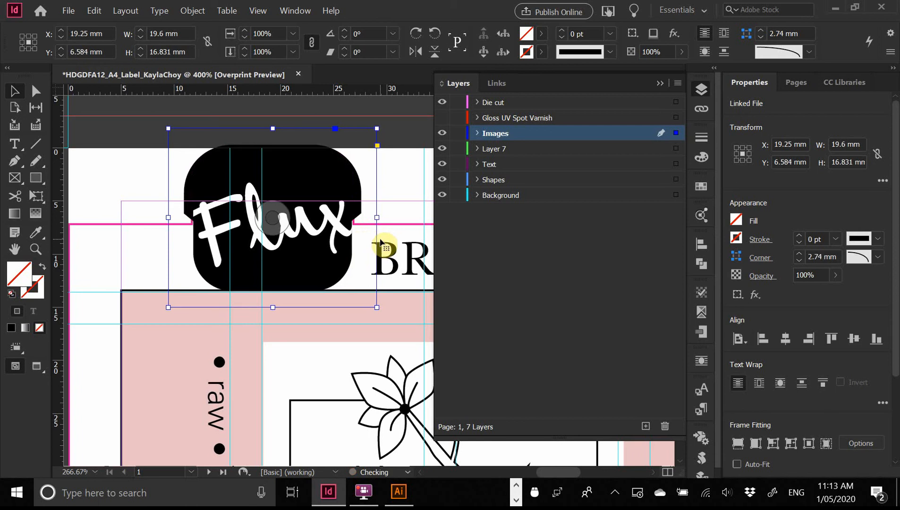
{"action": "key", "text": "Up"}
{"action": "key", "text": "Up"}
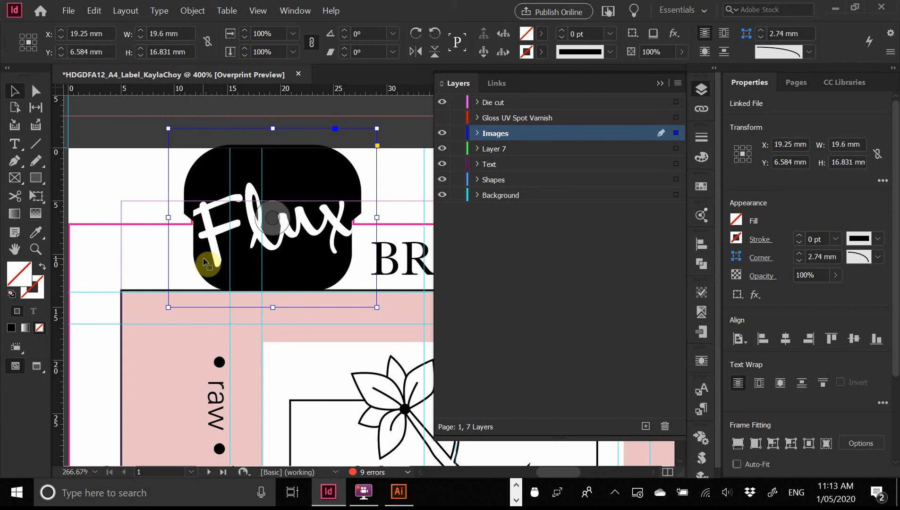
- Switch to Illustrator, try moving the logo artwork down and to the right, undo the move, and save the file
{"action": "key", "text": "alt+Tab"}
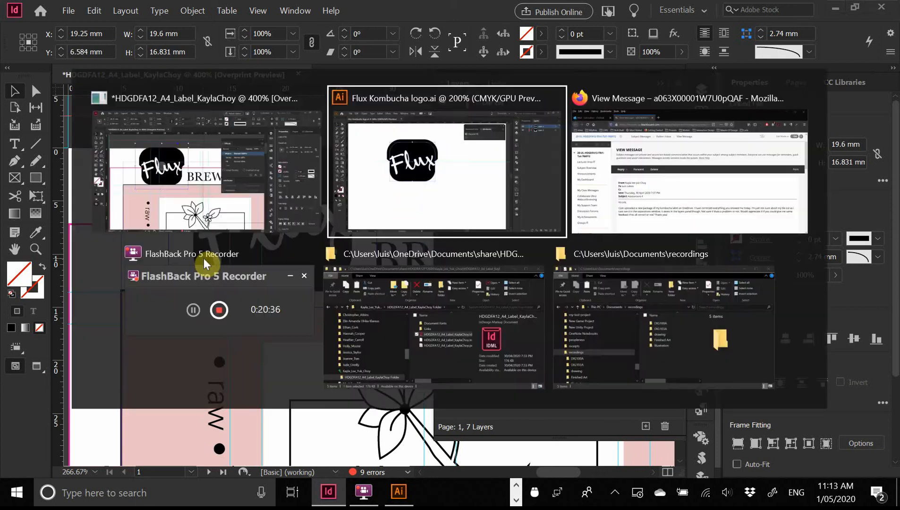
{"action": "left_click", "coordinate": [367, 259]}
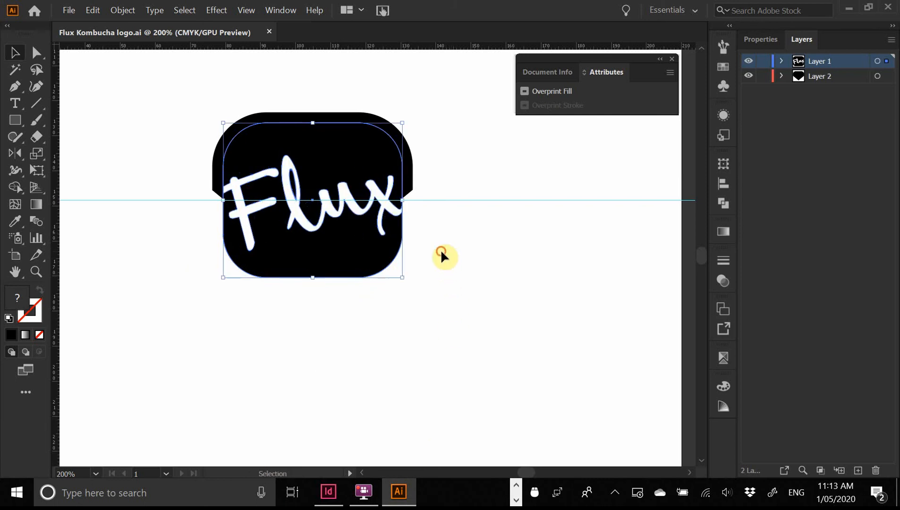
{"action": "left_click_drag", "start_coordinate": [367, 275], "coordinate": [496, 320]}
{"action": "key", "text": "ctrl+z"}
{"action": "key", "text": "ctrl+s"}
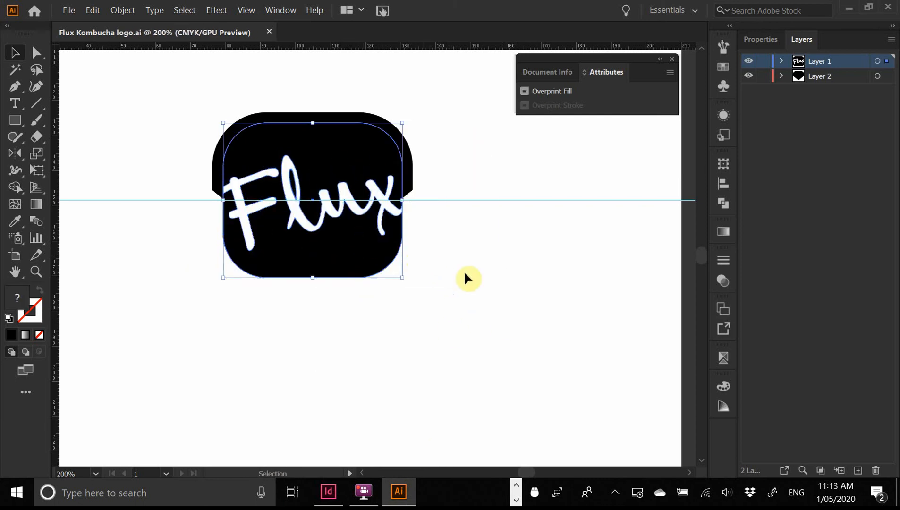
- Group the logo artwork and delete the white Flux lettering from inside the group
{"action": "key", "text": "ctrl"}
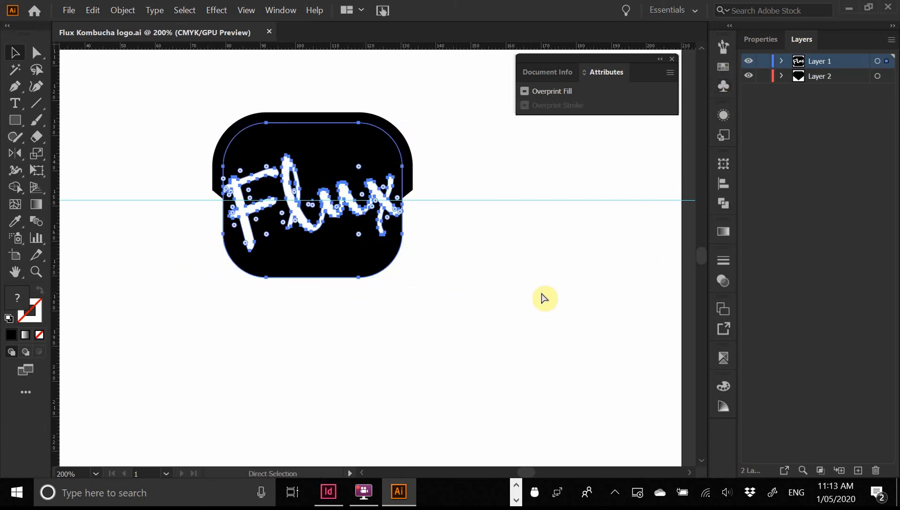
{"action": "key", "text": "ctrl+g"}
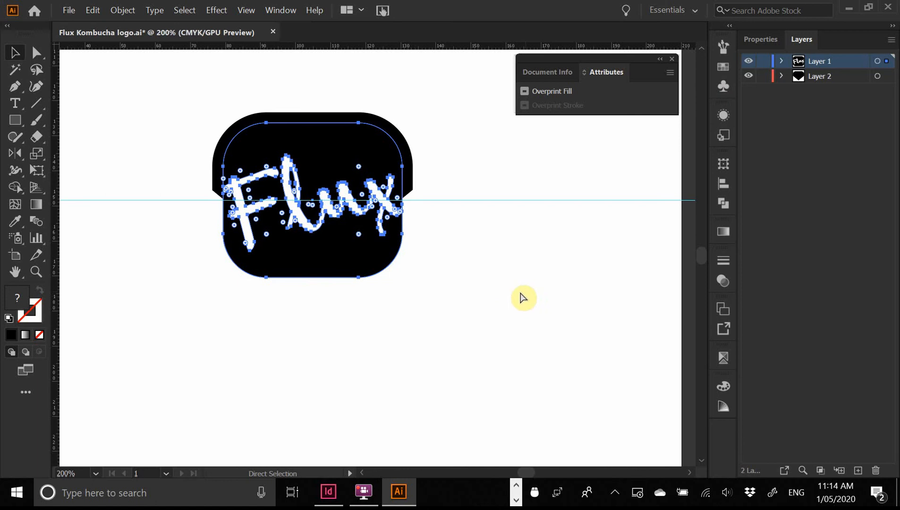
{"action": "left_click", "coordinate": [456, 278]}
{"action": "left_click", "coordinate": [371, 266]}
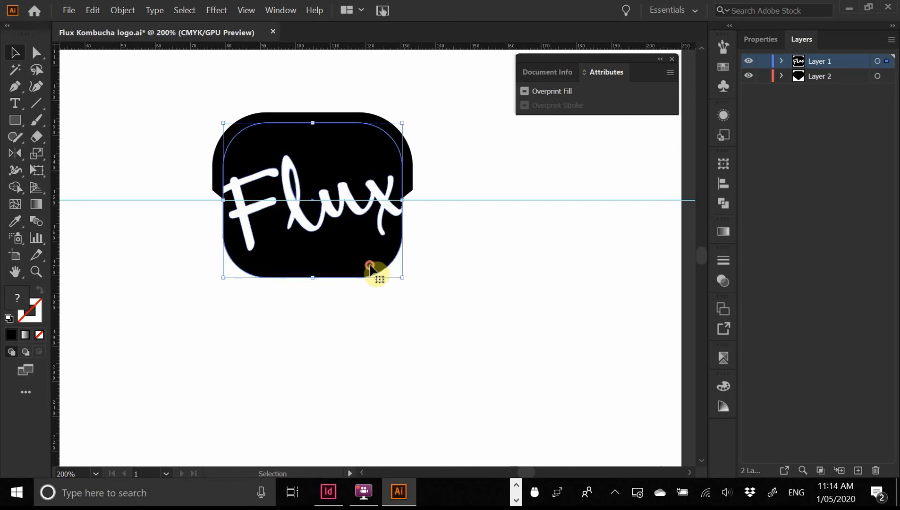
{"action": "double_click", "coordinate": [371, 267]}
{"action": "left_click_drag", "start_coordinate": [349, 206], "coordinate": [389, 209]}
{"action": "key", "text": "Delete"}
{"action": "double_click", "coordinate": [484, 271]}
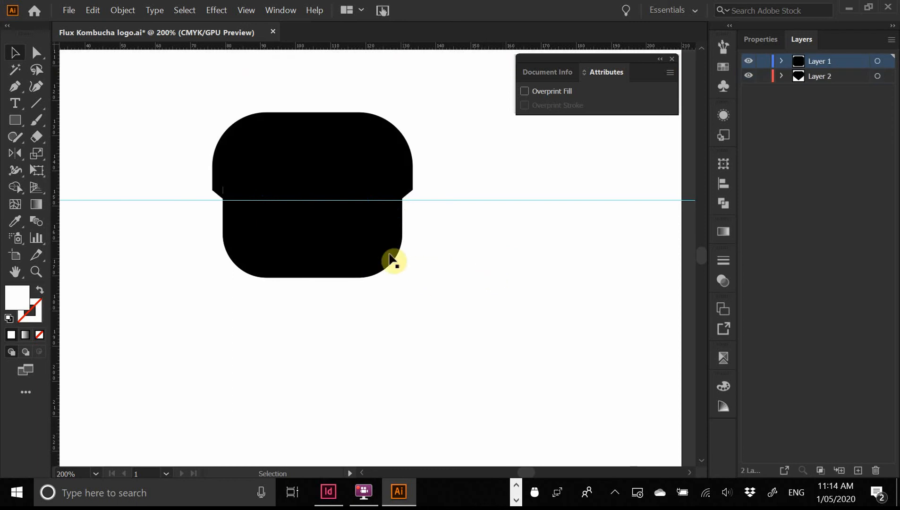
- Isolate the rounded black shape's group, remove the leftover outline of the letter l, and leave isolation mode
{"action": "left_click", "coordinate": [391, 258]}
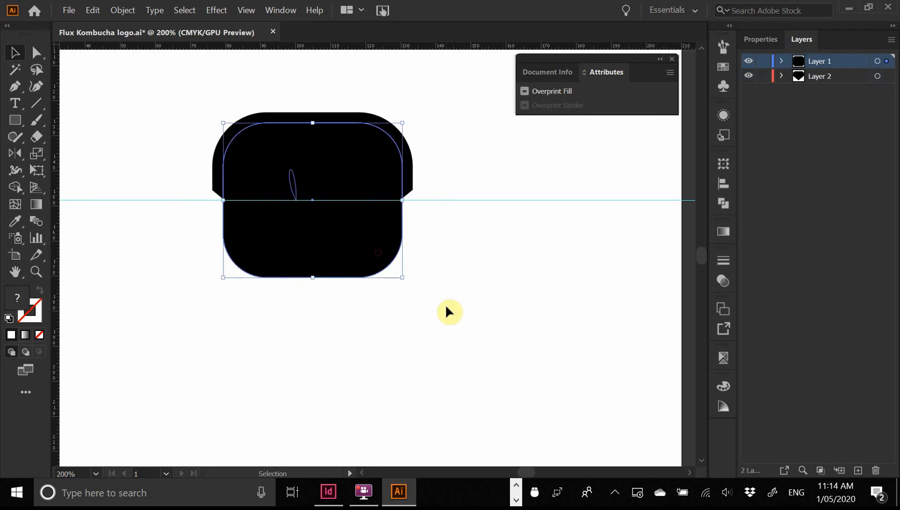
{"action": "double_click", "coordinate": [375, 248]}
{"action": "left_click", "coordinate": [296, 187]}
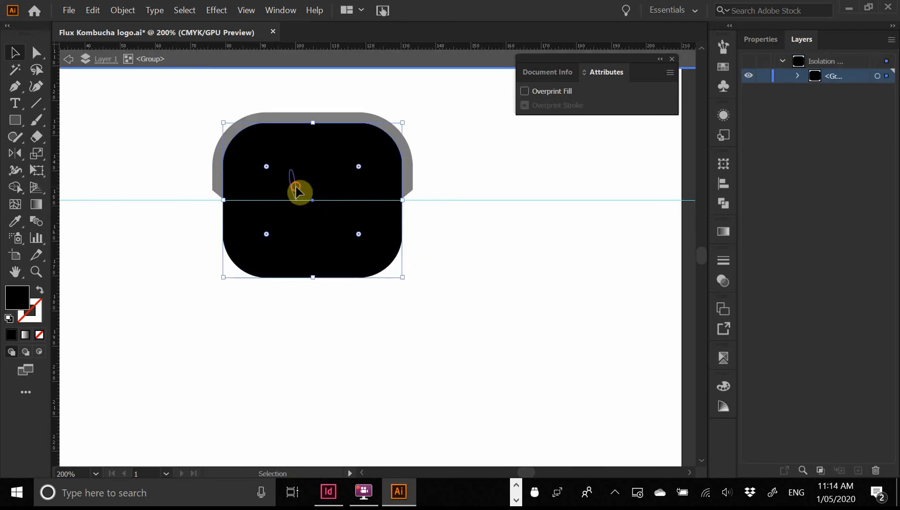
{"action": "left_click", "coordinate": [293, 189]}
{"action": "left_click", "coordinate": [528, 316]}
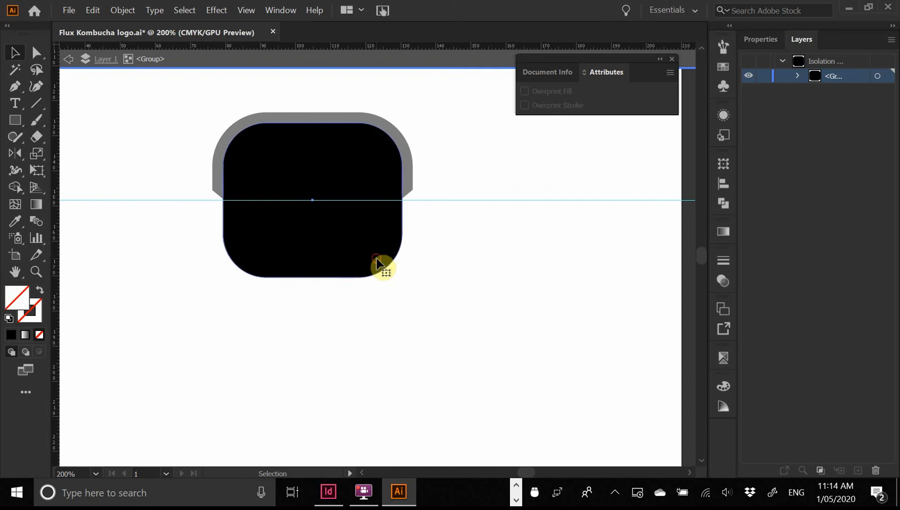
{"action": "left_click", "coordinate": [382, 266]}
{"action": "double_click", "coordinate": [460, 305]}
- Copy the rounded black shape and paste it into the InDesign label document
{"action": "left_click", "coordinate": [383, 264]}
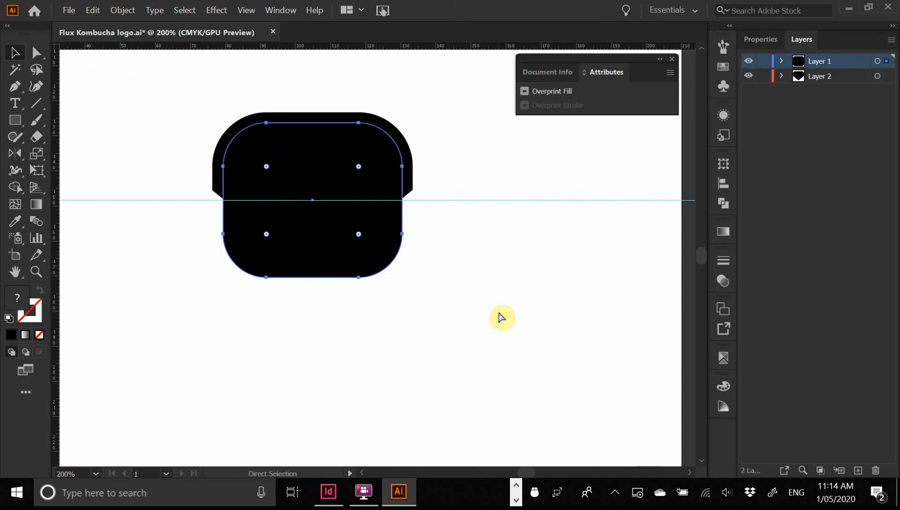
{"action": "key", "text": "alt+Tab"}
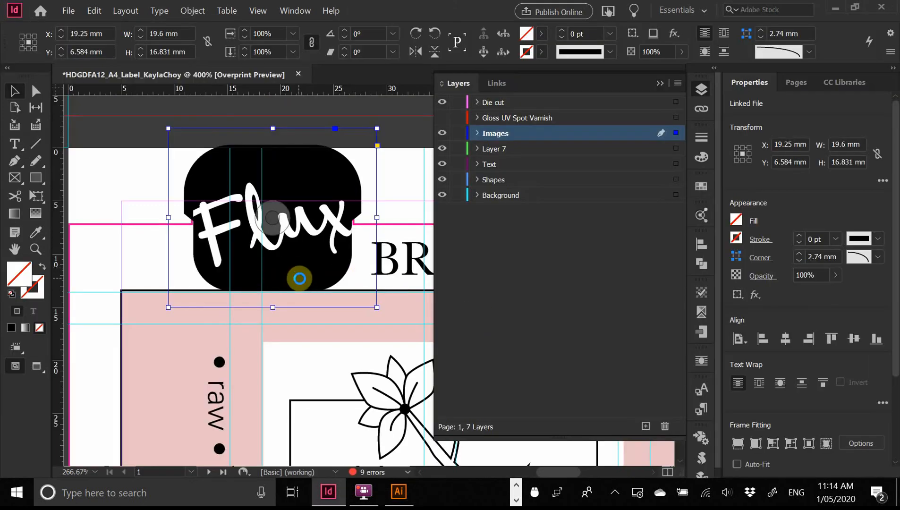
{"action": "key", "text": "ctrl+v"}
{"action": "key", "text": "ctrl+minus"}
{"action": "key", "text": "ctrl+minus"}
{"action": "key", "text": "ctrl+minus"}
{"action": "key", "text": "ctrl+minus"}
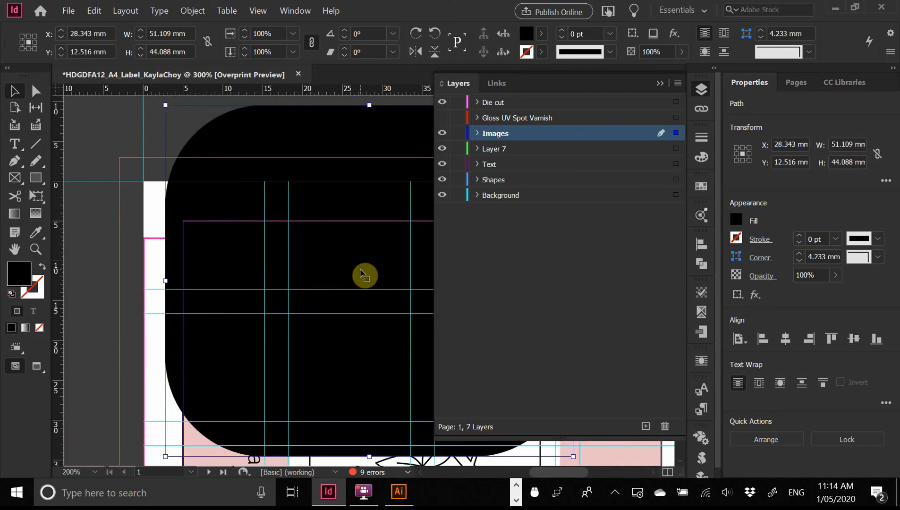
- Scale the pasted shape down to about 12.1 by 10.4 mm and place it over the linked logo
{"action": "left_click_drag", "start_coordinate": [363, 259], "coordinate": [286, 229]}
{"action": "left_click_drag", "start_coordinate": [379, 300], "coordinate": [365, 279]}
{"action": "left_click_drag", "start_coordinate": [326, 232], "coordinate": [433, 299]}
{"action": "mouse_move", "coordinate": [296, 273]}
{"action": "left_mouse_down"}
{"action": "mouse_move", "coordinate": [317, 264]}
{"action": "mouse_move", "coordinate": [298, 259]}
{"action": "mouse_move", "coordinate": [295, 276]}
{"action": "mouse_move", "coordinate": [289, 266]}
{"action": "left_mouse_up"}
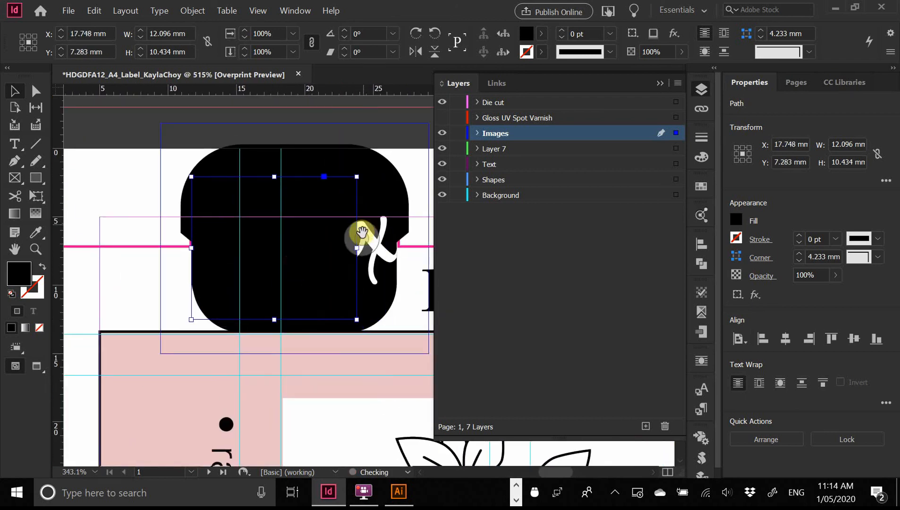
- Fill the pasted rounded shape with the red swatch C=15 M=100 Y=100 K=0
{"action": "left_click", "coordinate": [541, 38]}
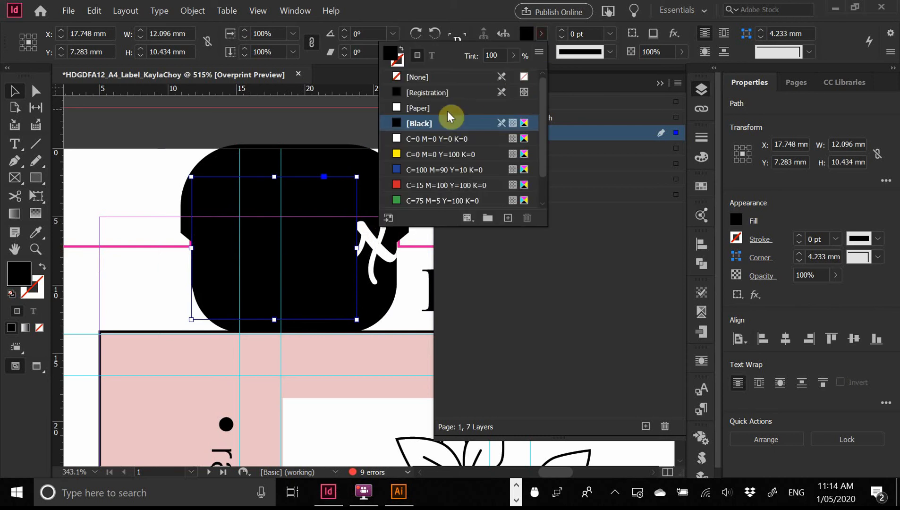
{"action": "left_click", "coordinate": [446, 186]}
{"action": "left_click", "coordinate": [542, 34]}
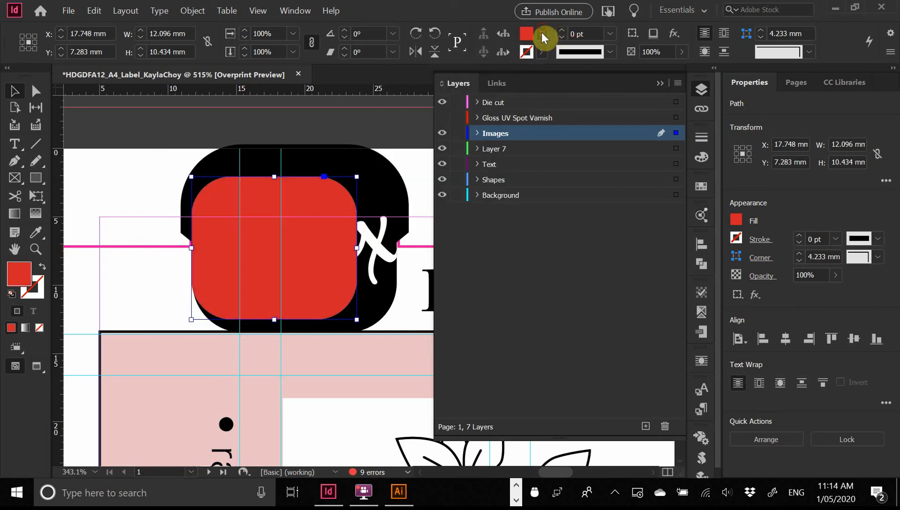
- Enlarge the red shape to 15 mm wide and 12.939 mm high, and nudge it into place over the logo at X 19.25 mm
{"action": "left_click_drag", "start_coordinate": [356, 174], "coordinate": [396, 142]}
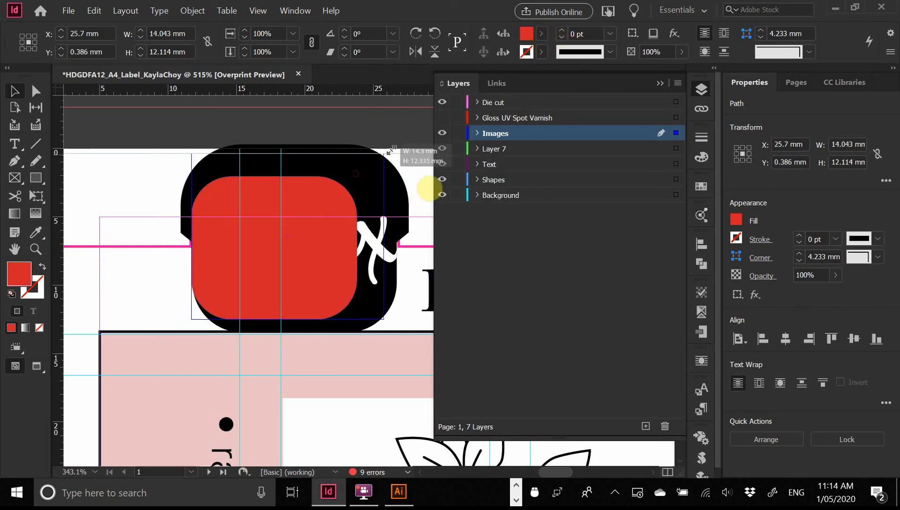
{"action": "mouse_move", "coordinate": [354, 264]}
{"action": "left_mouse_down"}
{"action": "mouse_move", "coordinate": [356, 281]}
{"action": "mouse_move", "coordinate": [354, 273]}
{"action": "left_mouse_up"}
{"action": "key", "text": "shift+Down"}
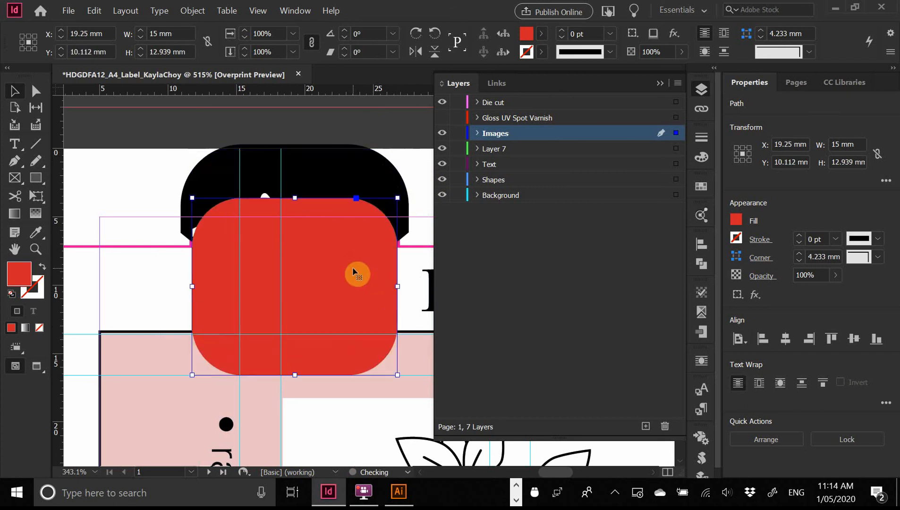
{"action": "key", "text": "shift+Up"}
{"action": "key", "text": "Left"}
{"action": "key", "text": "Down"}
{"action": "key", "text": "Right"}
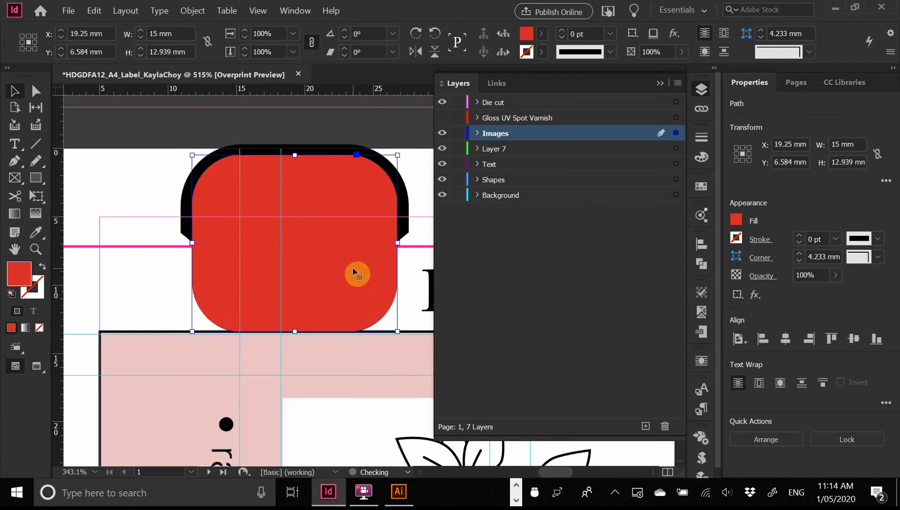
{"action": "key", "text": "Up"}
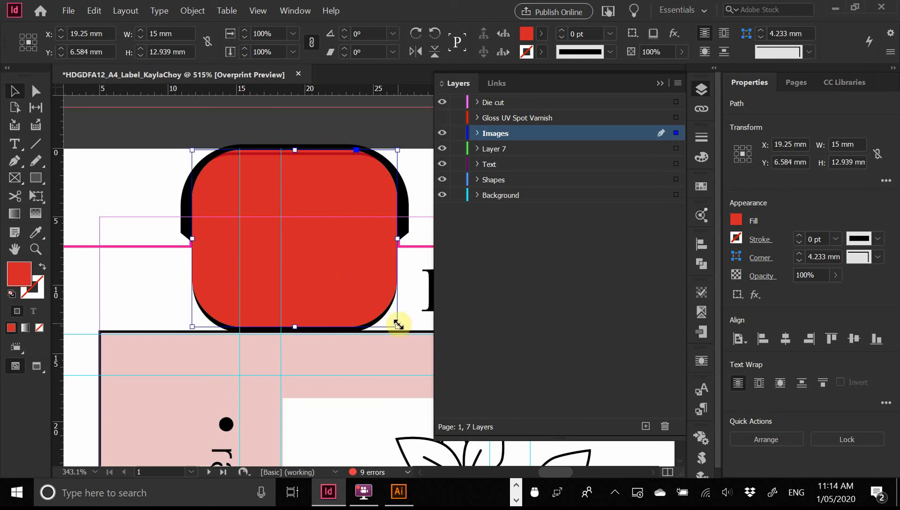
- Resize the red shape to about 15.3 mm wide and 13.198 mm high, centred at X 19.25 mm, Y 6.757 mm
{"action": "left_click_drag", "start_coordinate": [398, 325], "coordinate": [403, 326]}
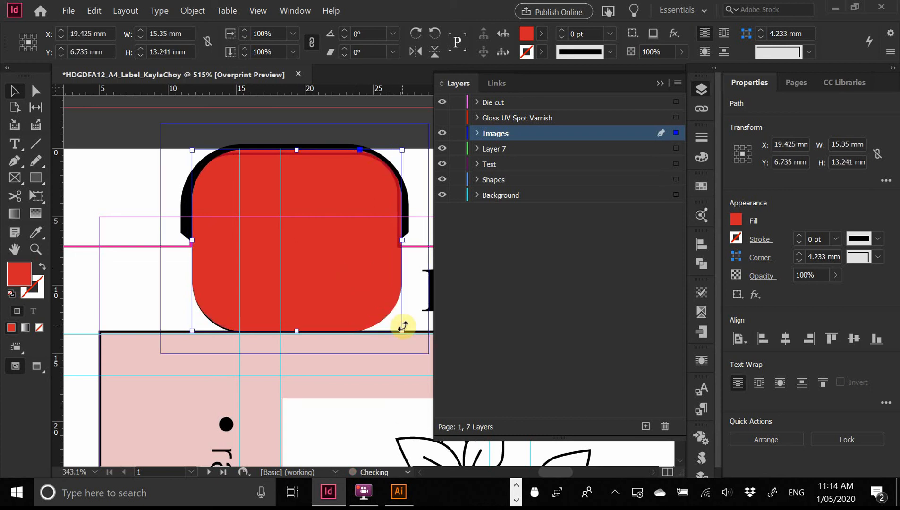
{"action": "left_click_drag", "start_coordinate": [362, 216], "coordinate": [345, 238]}
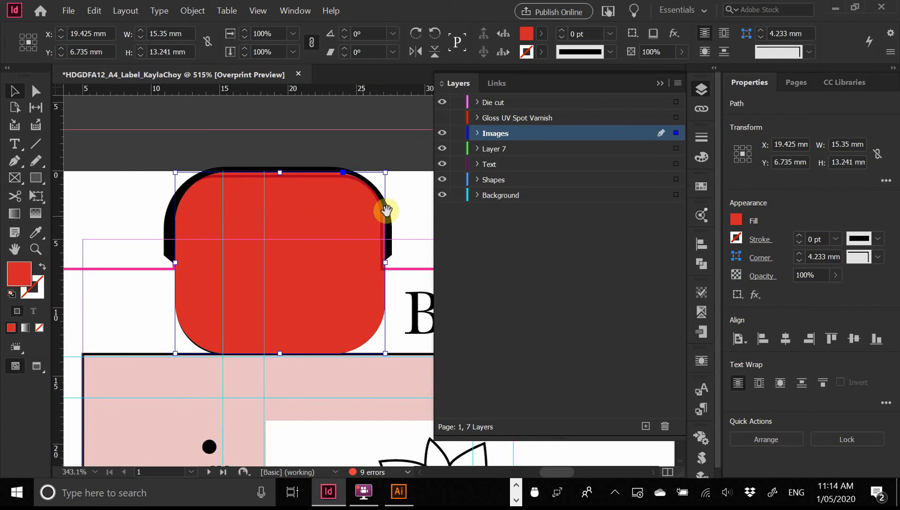
{"action": "mouse_move", "coordinate": [387, 171]}
{"action": "left_mouse_down"}
{"action": "mouse_move", "coordinate": [416, 208]}
{"action": "mouse_move", "coordinate": [383, 175]}
{"action": "left_mouse_up"}
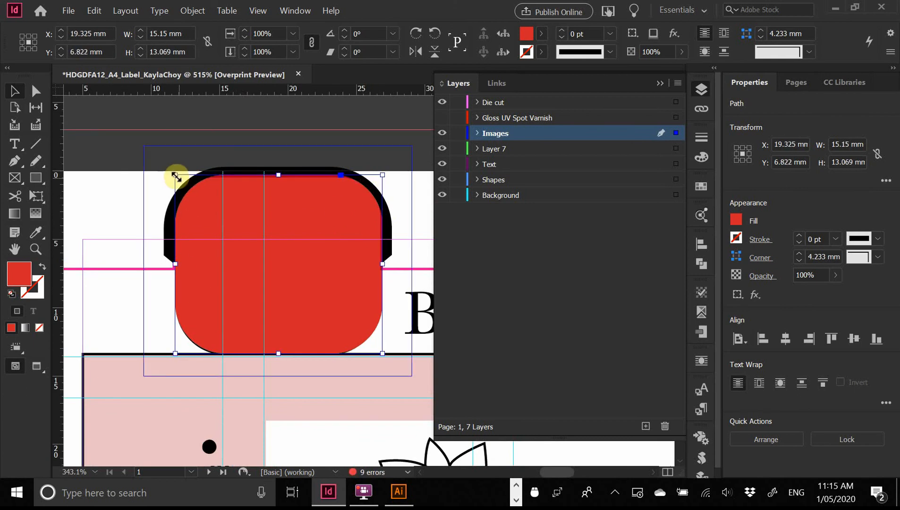
{"action": "mouse_move", "coordinate": [173, 176]}
{"action": "left_mouse_down"}
{"action": "mouse_move", "coordinate": [214, 214]}
{"action": "mouse_move", "coordinate": [174, 176]}
{"action": "left_mouse_up"}
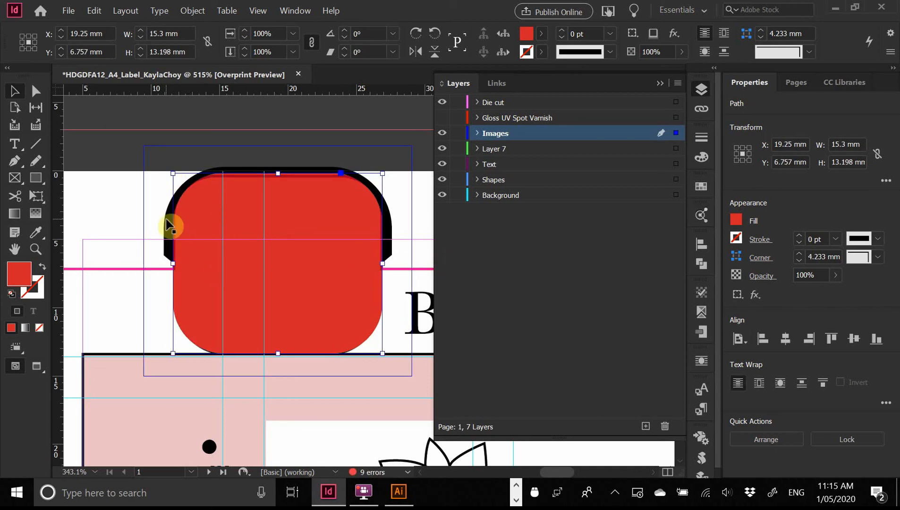
- Swap the shape's red fill to the stroke and set the stroke weight to 0.5 pt
{"action": "key", "text": "shift+x"}
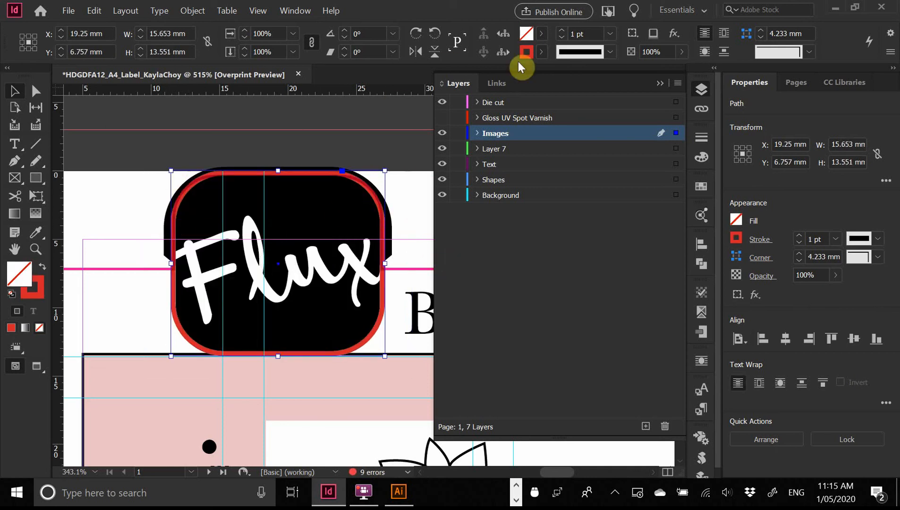
{"action": "left_click", "coordinate": [596, 32]}
{"action": "key", "text": "Down"}
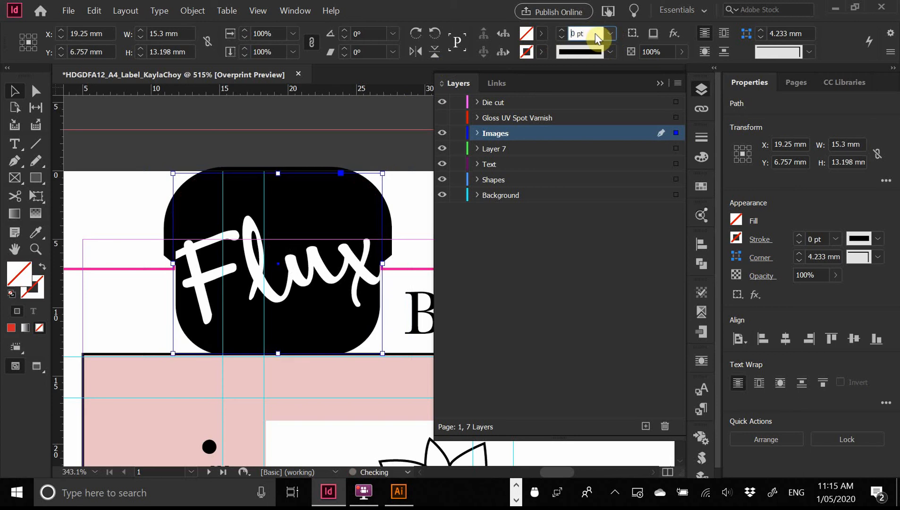
{"action": "key", "text": "Up"}
{"action": "left_click", "coordinate": [611, 40]}
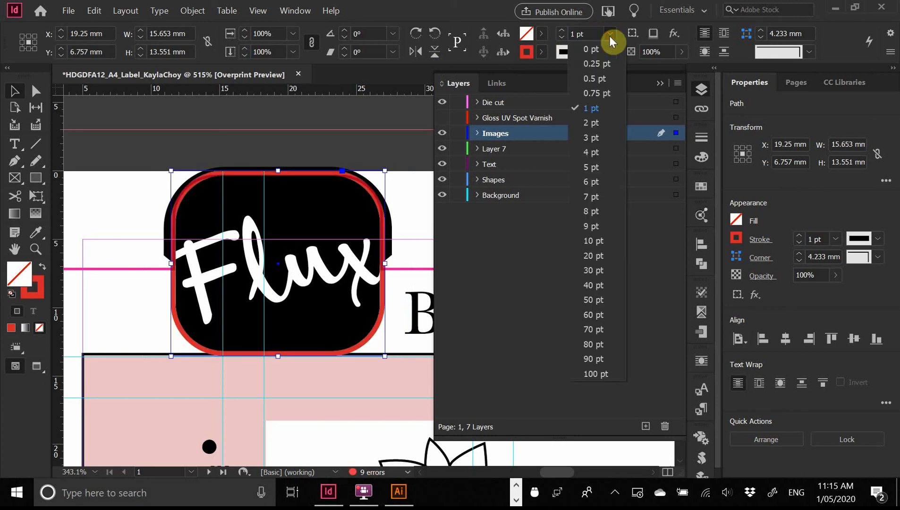
{"action": "left_click", "coordinate": [596, 76]}
- Examine how the red outline lines up with the logo's left edge and the pink die-cut line
{"action": "key", "text": "ctrl+space"}
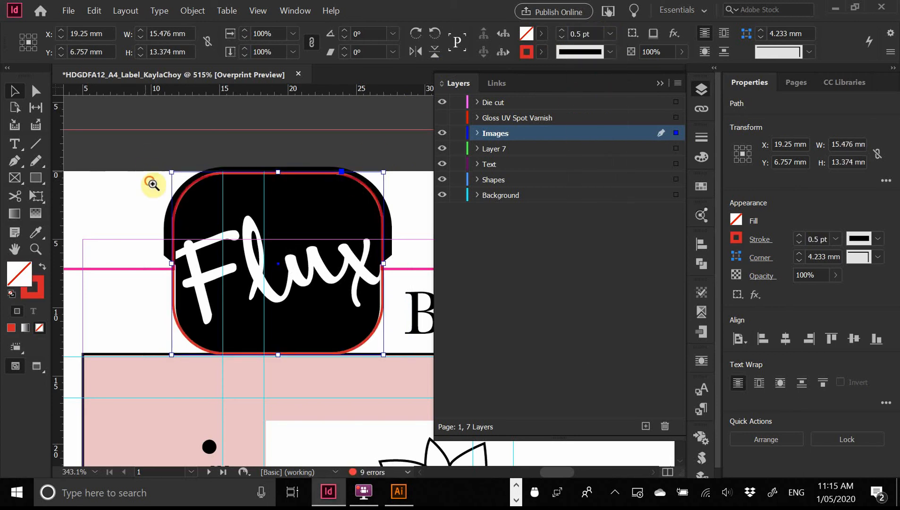
{"action": "left_click_drag", "start_coordinate": [153, 181], "coordinate": [279, 351]}
{"action": "key", "text": "ctrl+space"}
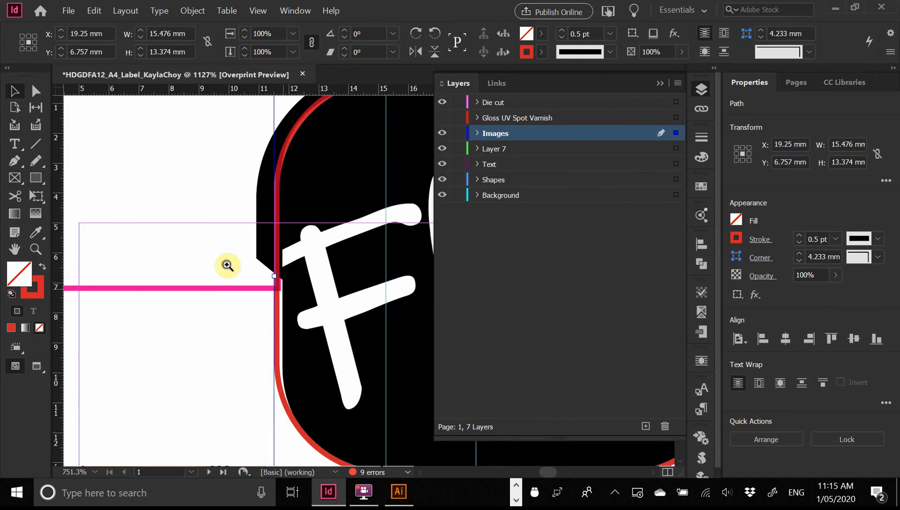
{"action": "key", "text": "space"}
{"action": "left_click_drag", "start_coordinate": [227, 266], "coordinate": [277, 331]}
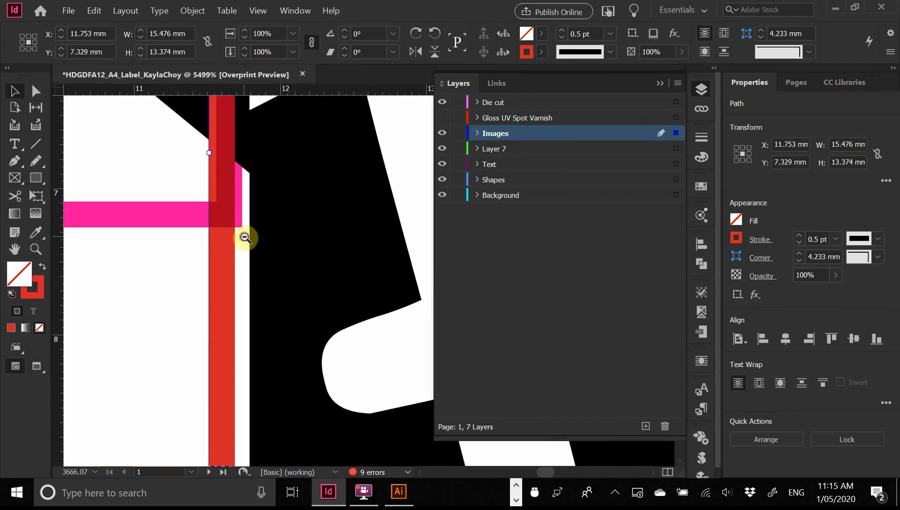
{"action": "key", "text": "ctrl+alt+space"}
{"action": "left_click", "coordinate": [245, 234]}
{"action": "left_click", "coordinate": [293, 216]}
{"action": "key", "text": "space"}
{"action": "left_click_drag", "start_coordinate": [412, 257], "coordinate": [206, 241]}
{"action": "key", "text": "ctrl+alt+space"}
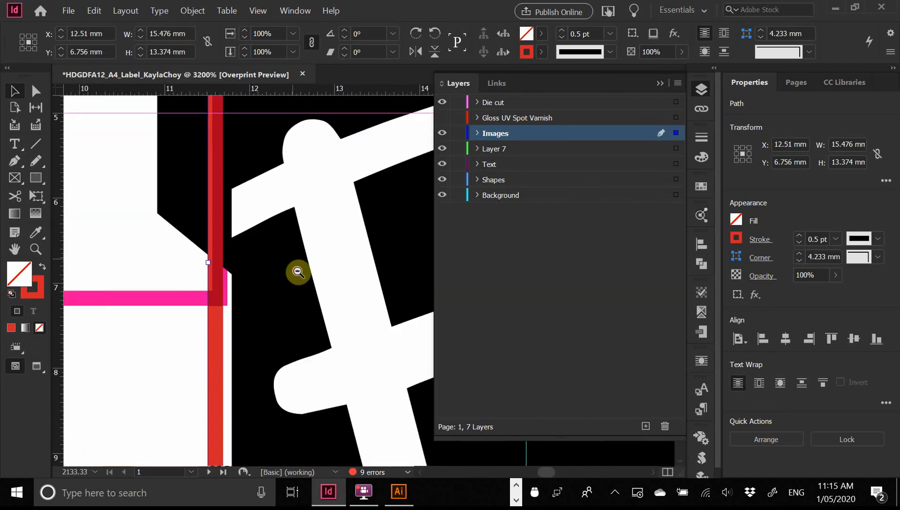
{"action": "left_click", "coordinate": [298, 272]}
{"action": "left_click", "coordinate": [341, 301]}
{"action": "left_click", "coordinate": [392, 320]}
{"action": "left_click", "coordinate": [392, 321]}
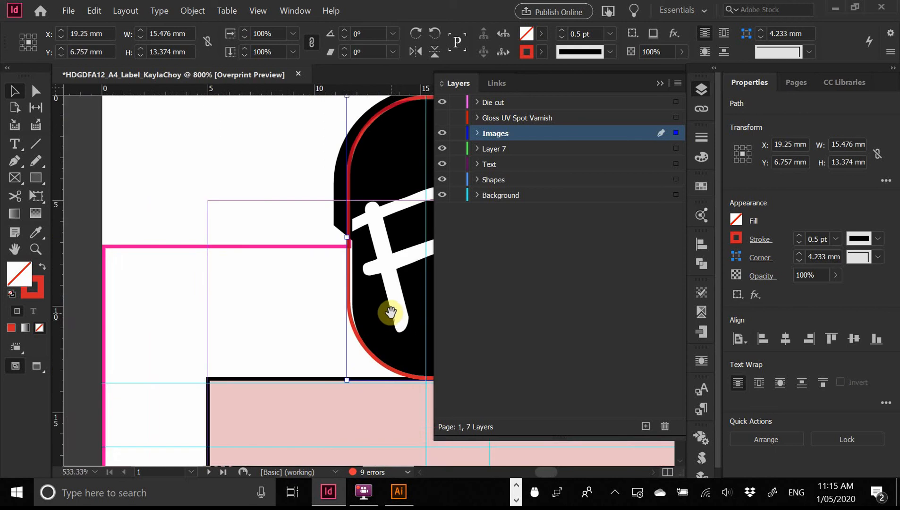
- Shrink the red outline from its lower-left corner to about 15.323 by 13.242 mm to follow the logo's lower curves
{"action": "key", "text": "space"}
{"action": "left_click_drag", "start_coordinate": [389, 313], "coordinate": [210, 311]}
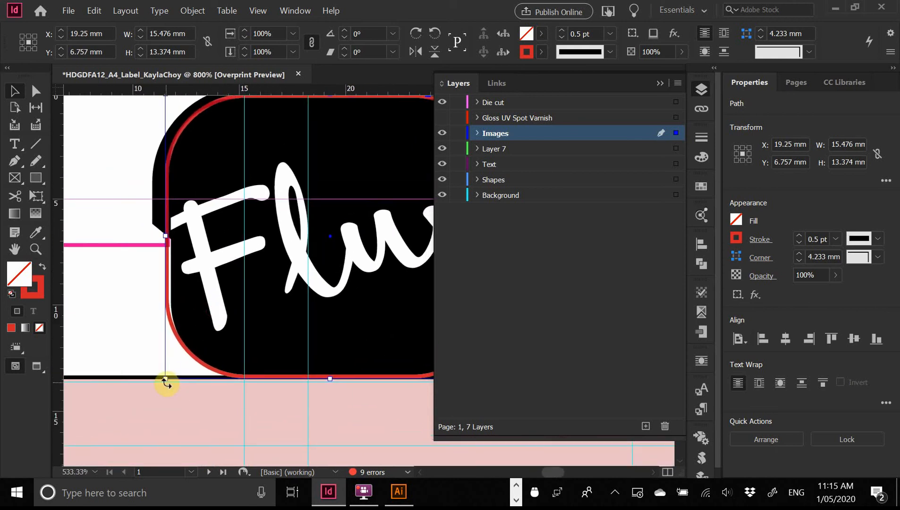
{"action": "mouse_move", "coordinate": [166, 376]}
{"action": "left_mouse_down"}
{"action": "mouse_move", "coordinate": [214, 411]}
{"action": "mouse_move", "coordinate": [180, 380]}
{"action": "left_mouse_up"}
{"action": "key", "text": "space"}
{"action": "left_click_drag", "start_coordinate": [402, 311], "coordinate": [241, 262]}
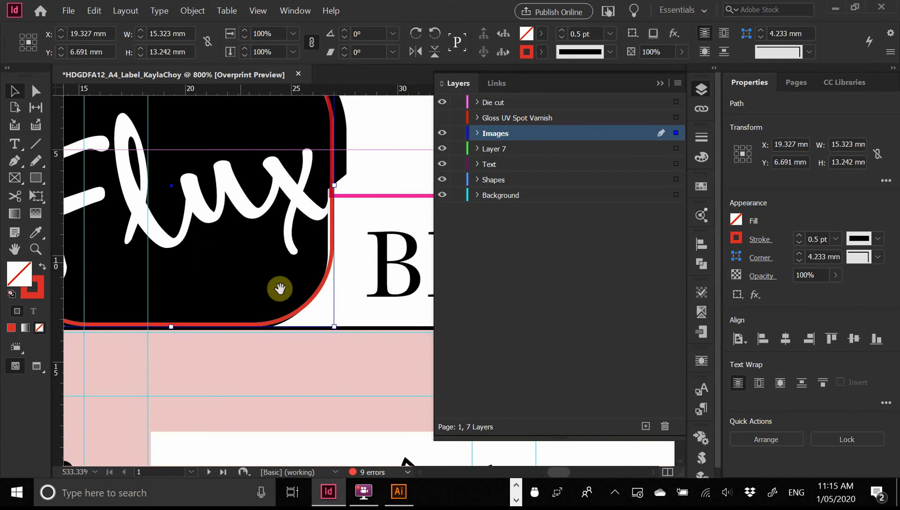
{"action": "mouse_move", "coordinate": [331, 331]}
{"action": "left_mouse_down"}
{"action": "mouse_move", "coordinate": [341, 328]}
{"action": "mouse_move", "coordinate": [332, 329]}
{"action": "left_mouse_up"}
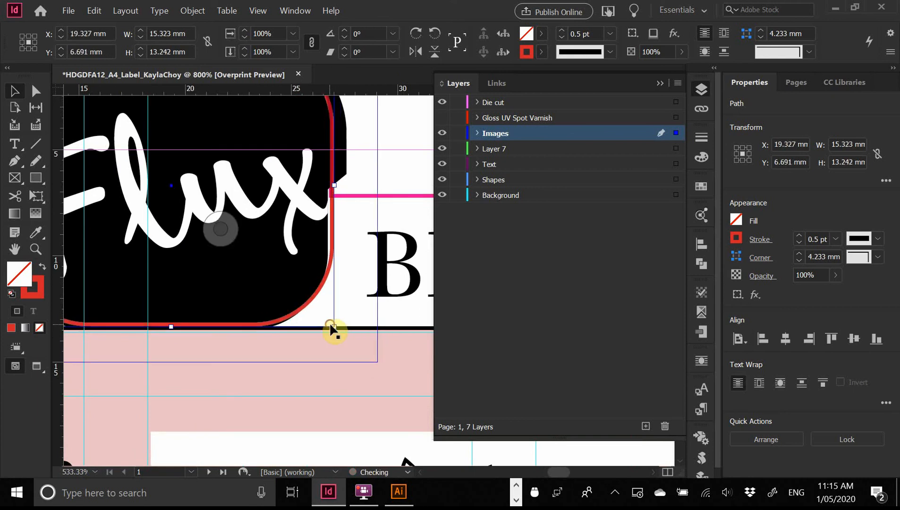
- Delete the red outline and the linked Flux logo, leaving the die-cut path on the label
{"action": "scroll", "coordinate": [329, 296], "scroll_direction": "down", "scroll_amount": 4}
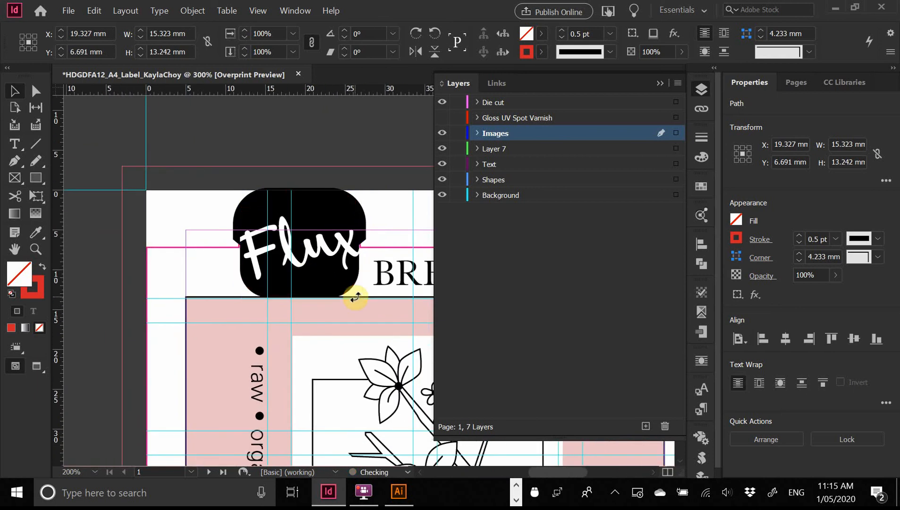
{"action": "left_click", "coordinate": [371, 231]}
{"action": "left_click", "coordinate": [362, 230]}
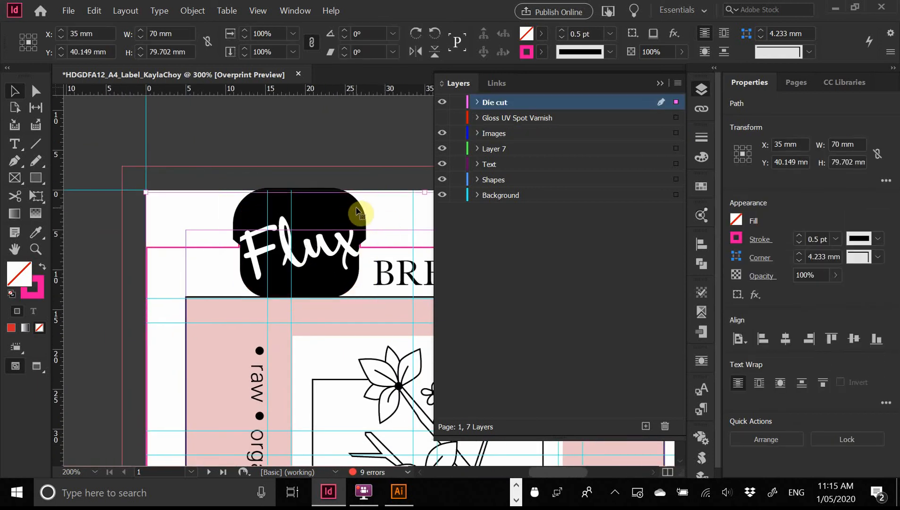
{"action": "left_click", "coordinate": [223, 230]}
{"action": "key", "text": "Delete"}
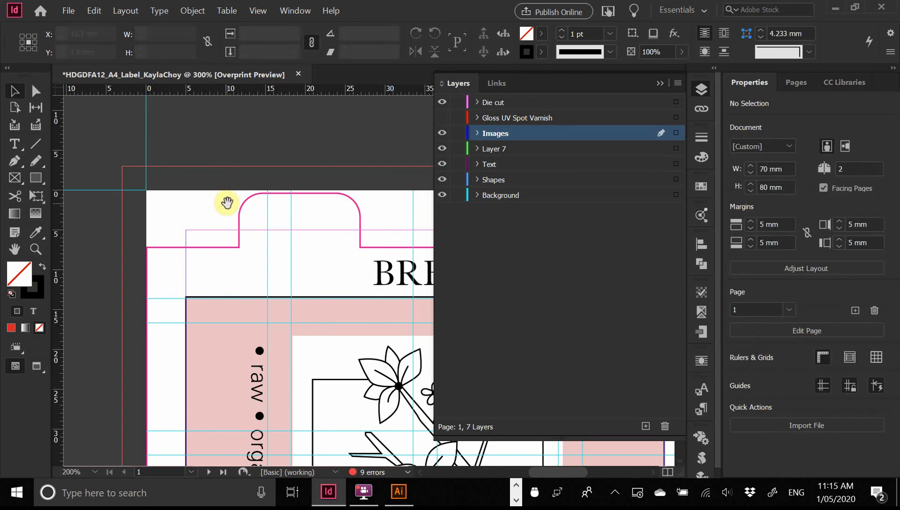
- Switch to the Flux Kombucha logo file in Illustrator and select the inner rounded black shape
{"action": "key", "text": "alt+Tab"}
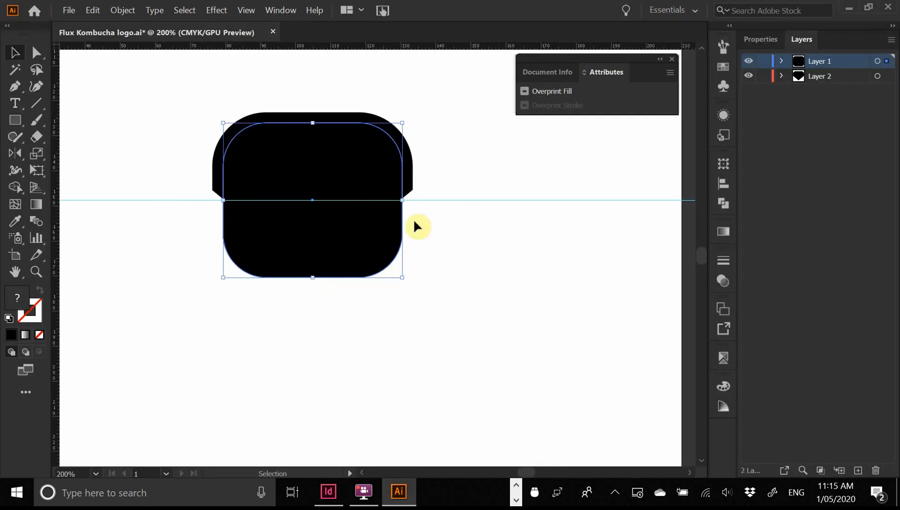
{"action": "left_click", "coordinate": [447, 229]}
{"action": "left_click", "coordinate": [398, 241]}
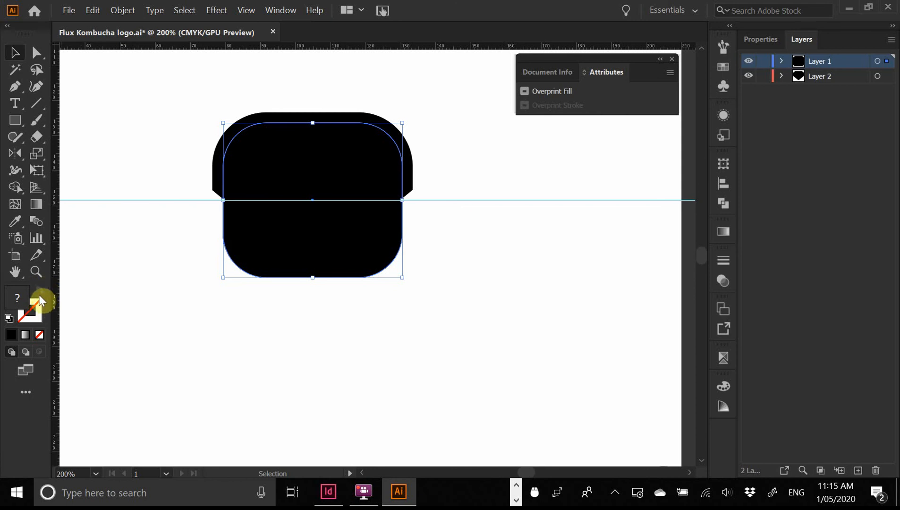
{"action": "left_click", "coordinate": [224, 292]}
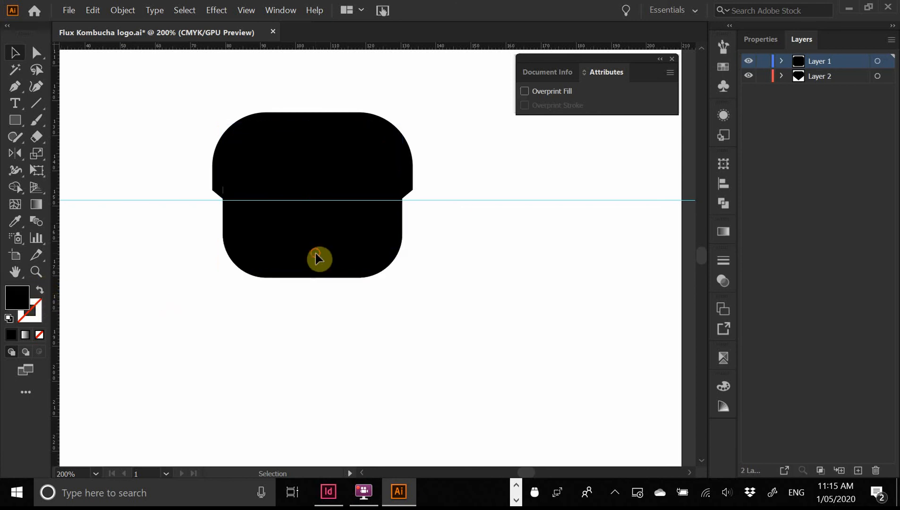
{"action": "left_click", "coordinate": [318, 257]}
{"action": "left_click_drag", "start_coordinate": [338, 269], "coordinate": [316, 359]}
{"action": "key", "text": "ctrl+z"}
{"action": "left_click", "coordinate": [427, 273]}
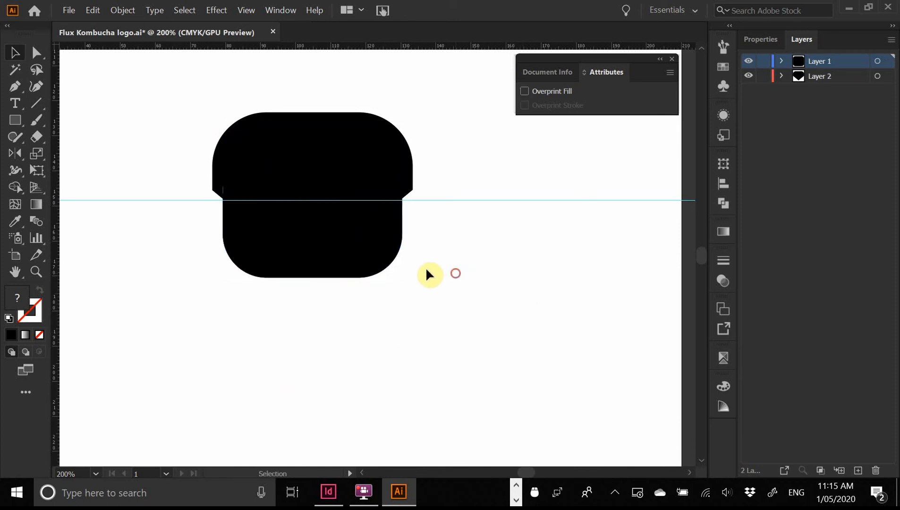
{"action": "left_click_drag", "start_coordinate": [350, 245], "coordinate": [394, 274]}
{"action": "key", "text": "ctrl+z"}
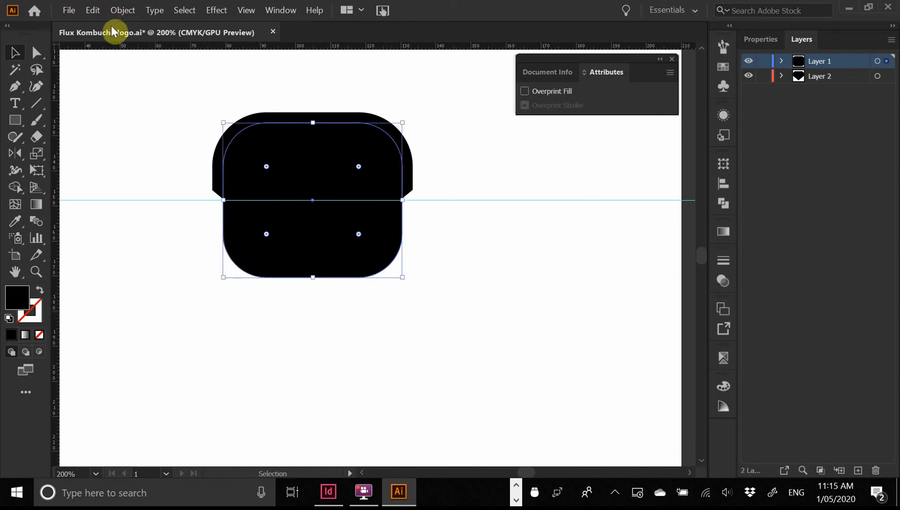
{"action": "left_click", "coordinate": [121, 10]}
{"action": "left_click", "coordinate": [121, 10]}
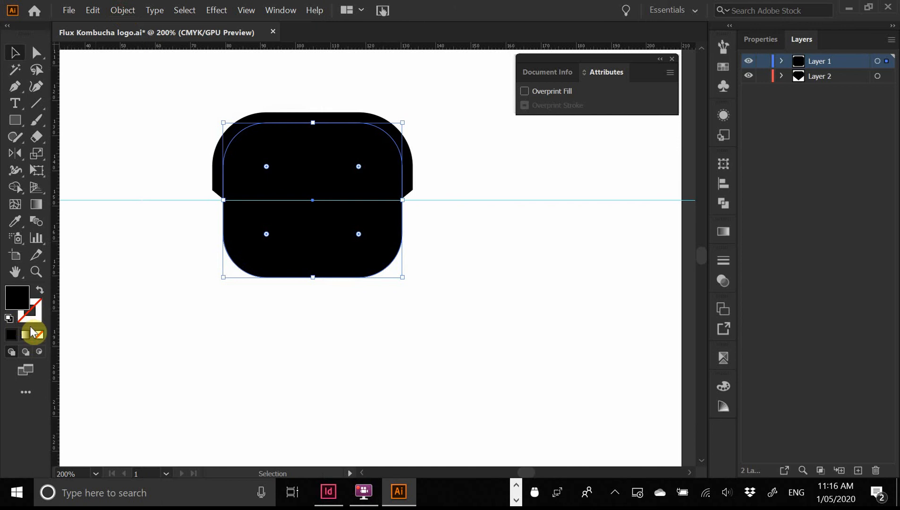
- Swap the rounded rectangle's black fill to its stroke, then colour the stroke red
{"action": "key", "text": "shift+x"}
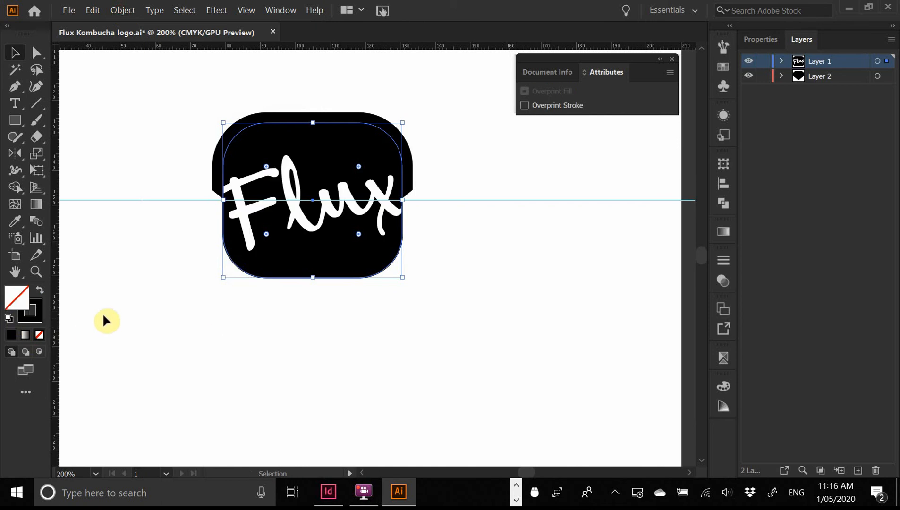
{"action": "left_click", "coordinate": [724, 81]}
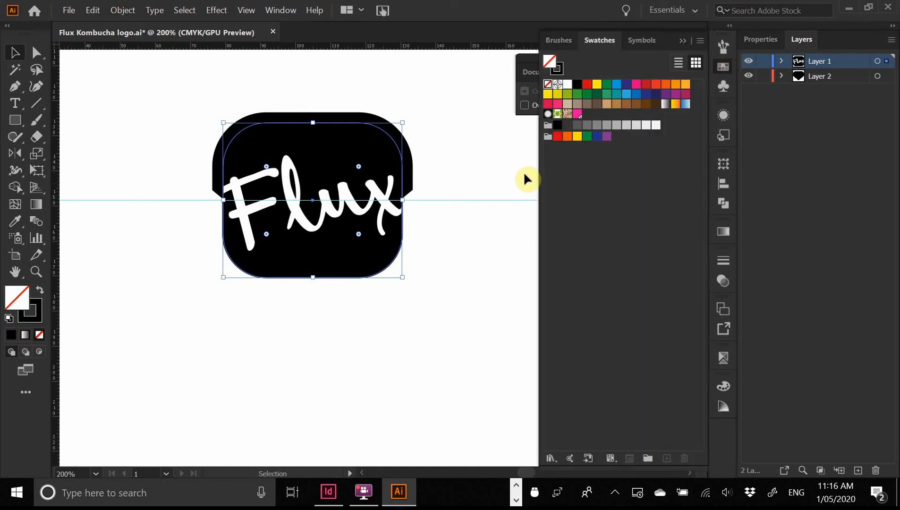
{"action": "key", "text": "x"}
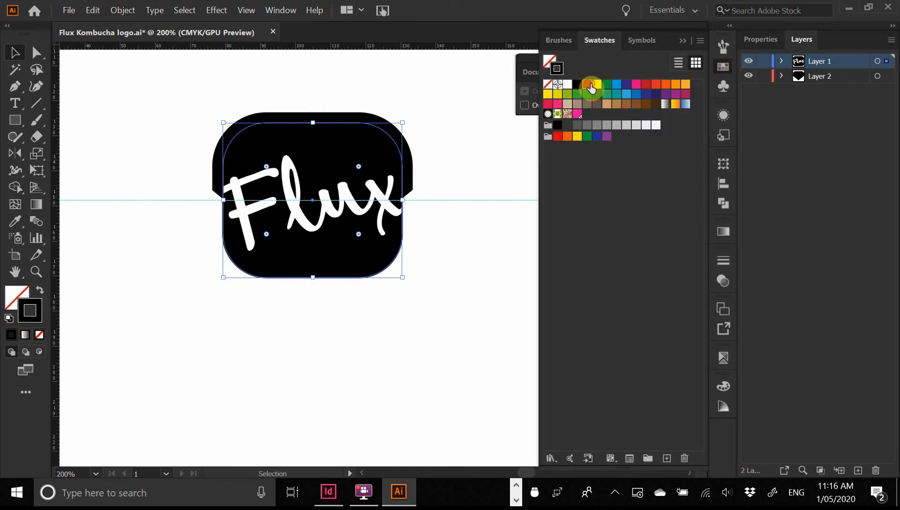
{"action": "left_click", "coordinate": [587, 84]}
{"action": "left_click", "coordinate": [488, 240]}
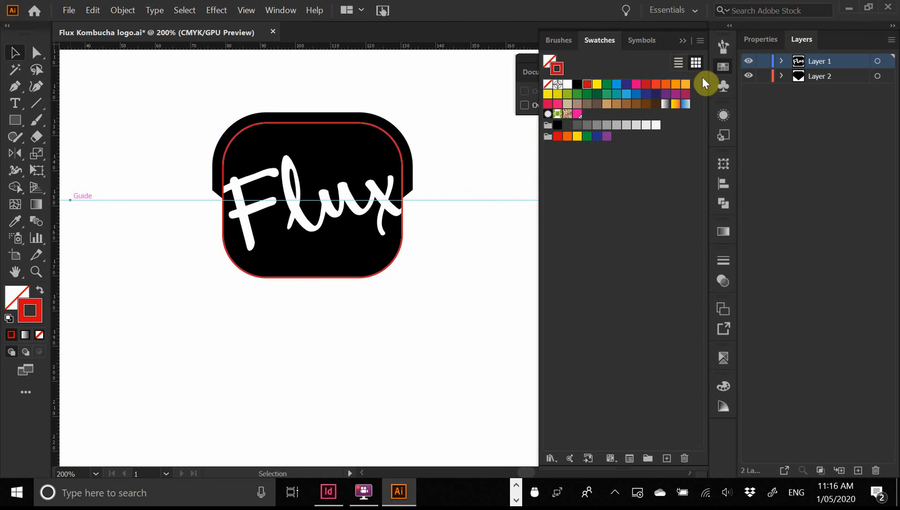
{"action": "left_click", "coordinate": [725, 71]}
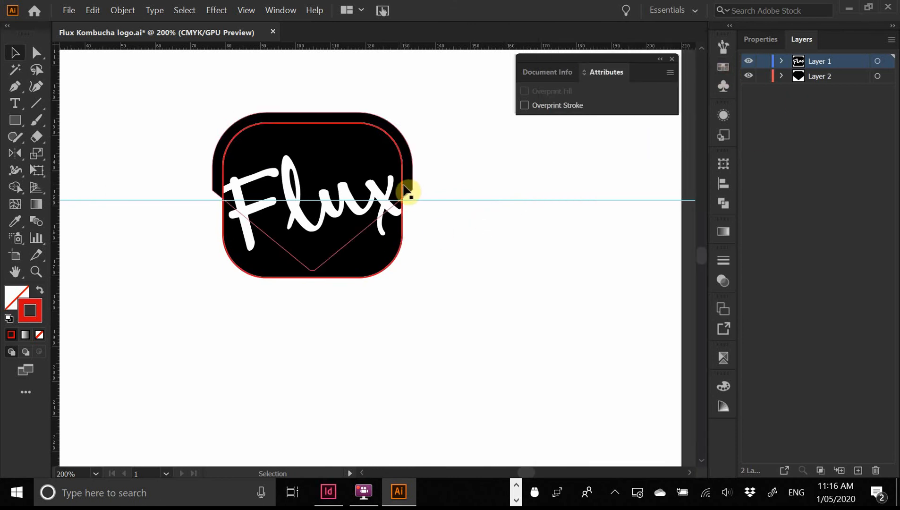
{"action": "left_click", "coordinate": [402, 191]}
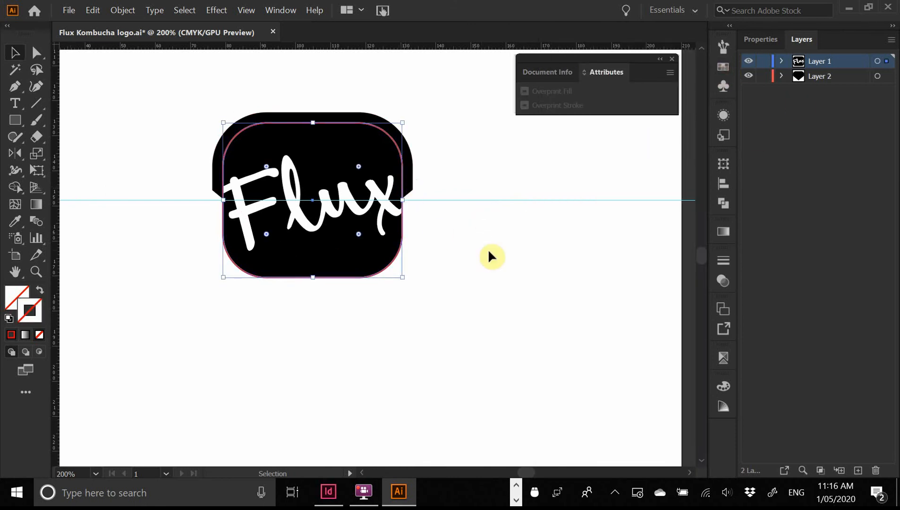
{"action": "left_click", "coordinate": [483, 191]}
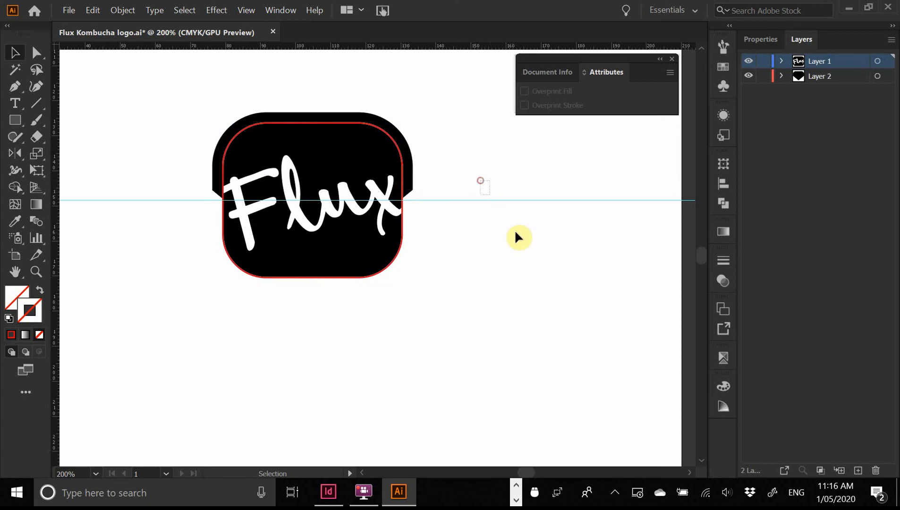
{"action": "left_click_drag", "start_coordinate": [206, 95], "coordinate": [479, 319]}
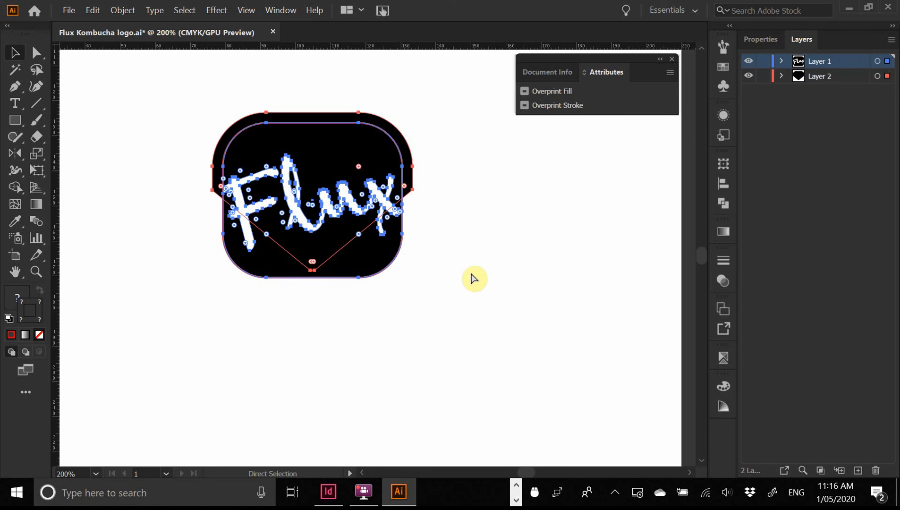
{"action": "left_click", "coordinate": [468, 219]}
{"action": "left_click", "coordinate": [400, 253]}
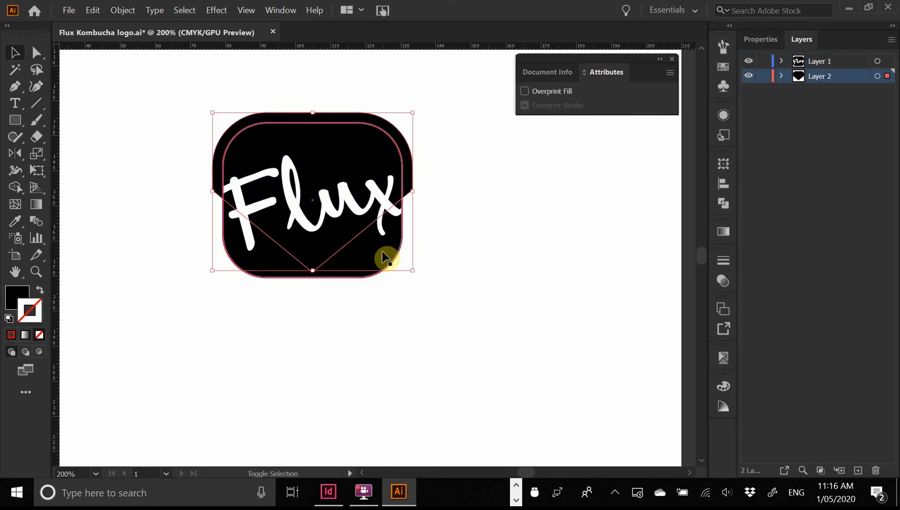
{"action": "left_click", "coordinate": [444, 251]}
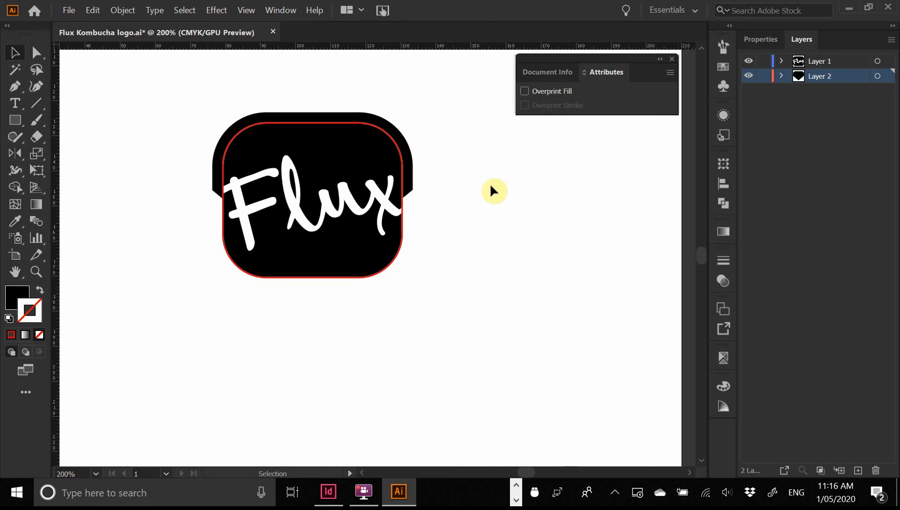
- Add a new layer above Layer 1 and move the unpainted rounded rectangle path onto it
{"action": "left_click", "coordinate": [858, 470]}
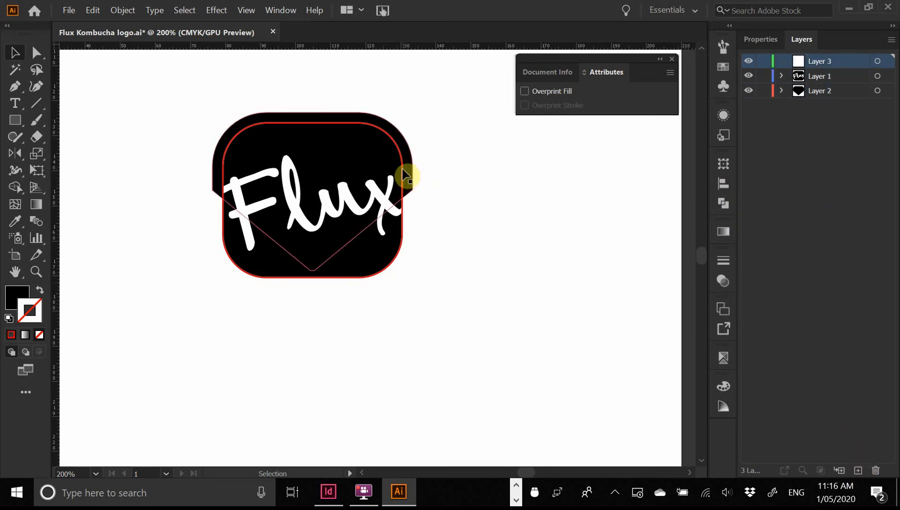
{"action": "left_click", "coordinate": [403, 175]}
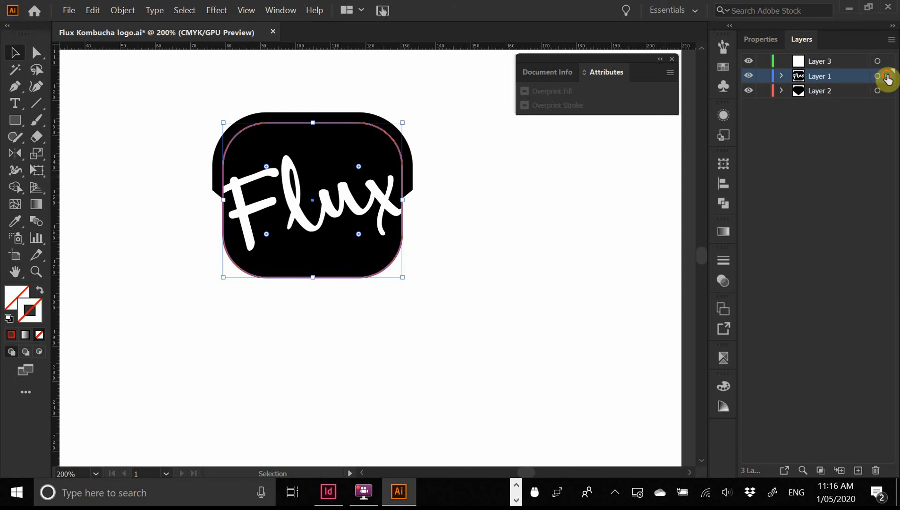
{"action": "left_click_drag", "start_coordinate": [887, 69], "coordinate": [888, 62]}
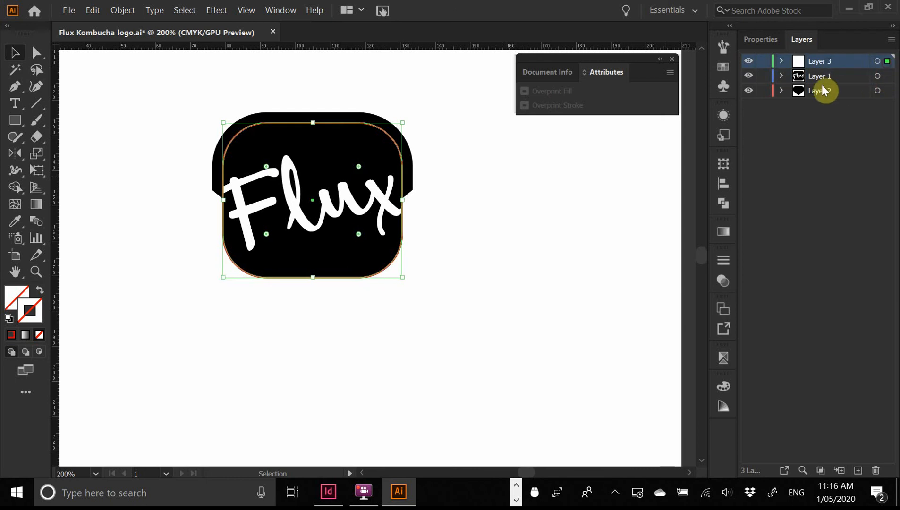
{"action": "left_click", "coordinate": [530, 197]}
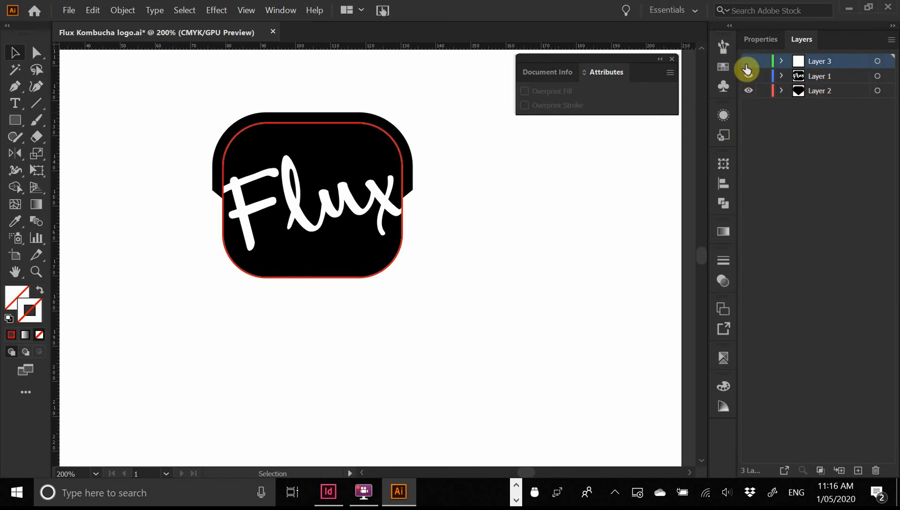
{"action": "left_click", "coordinate": [454, 222]}
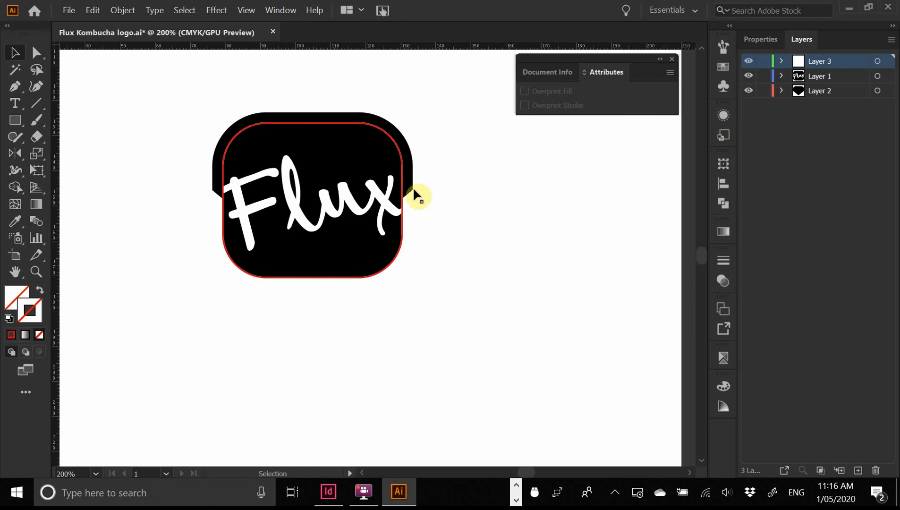
- Pull the unpainted duplicate rounded rectangles away from the red outline and delete them
{"action": "left_click_drag", "start_coordinate": [413, 192], "coordinate": [532, 229]}
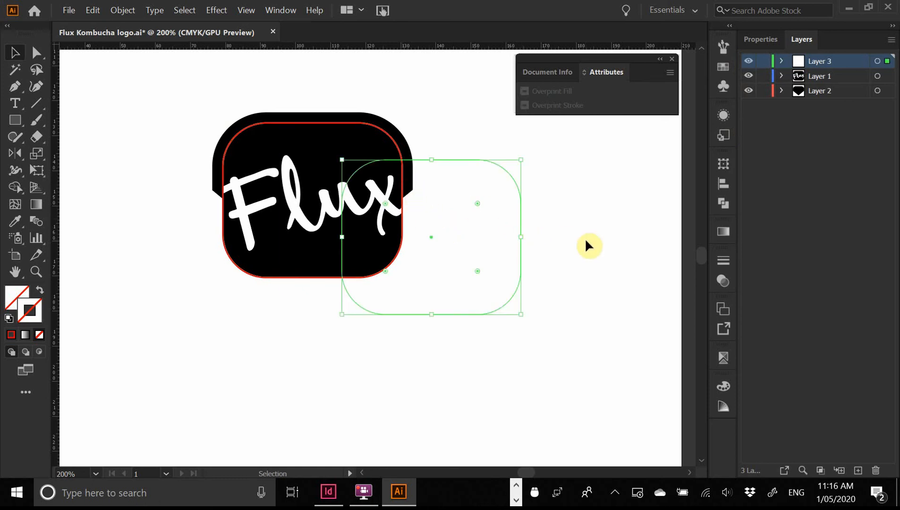
{"action": "key", "text": "Delete"}
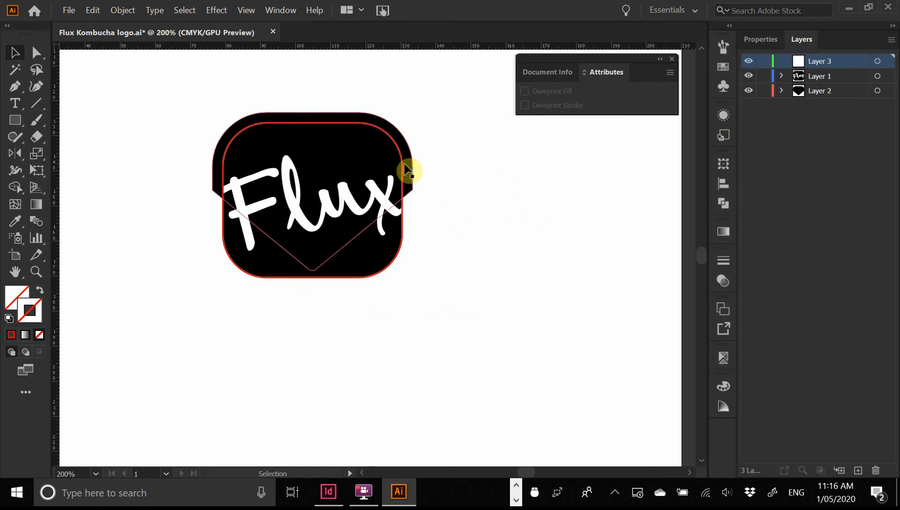
{"action": "left_click_drag", "start_coordinate": [408, 170], "coordinate": [483, 203]}
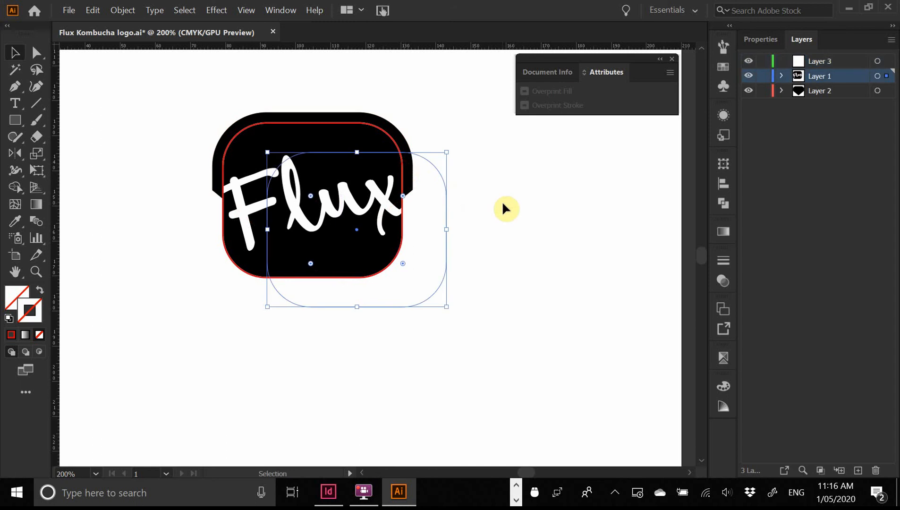
{"action": "left_click", "coordinate": [504, 207]}
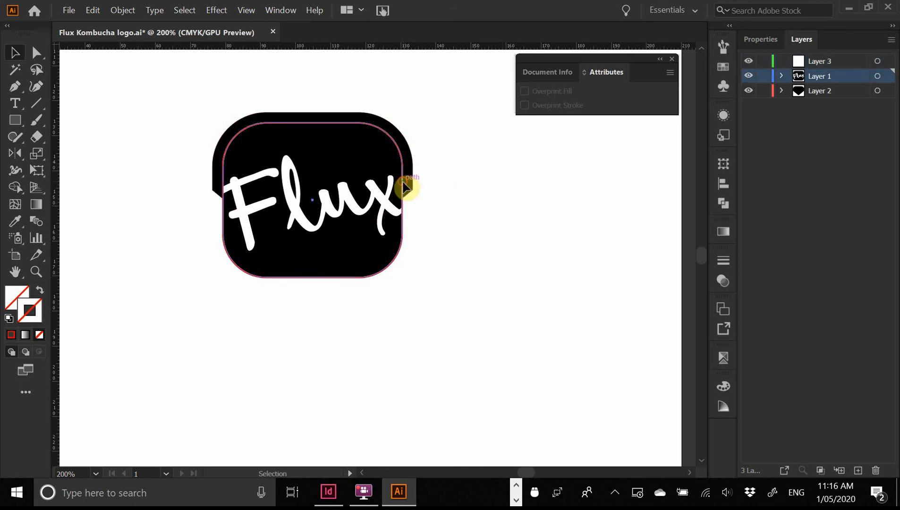
- Move the red rounded rectangle outline from Layer 1 to Layer 3 and hide Layer 3
{"action": "left_click_drag", "start_coordinate": [403, 188], "coordinate": [452, 229]}
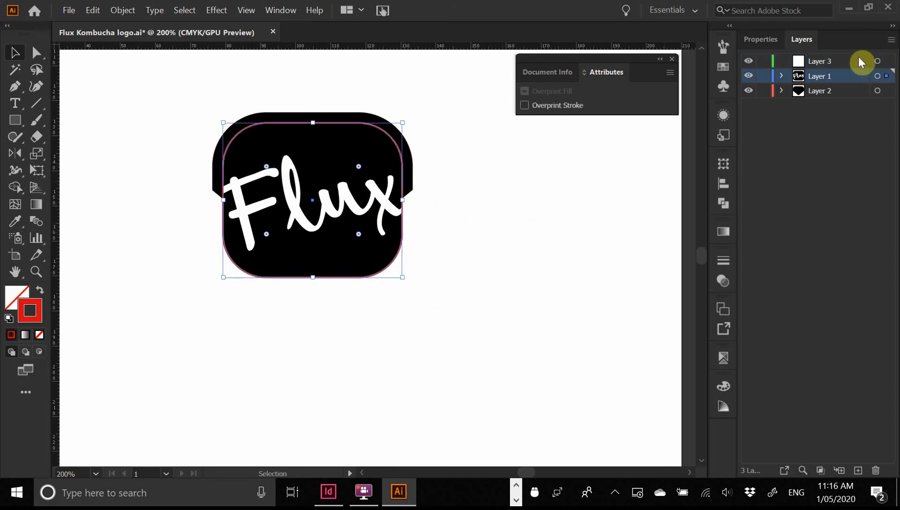
{"action": "left_click_drag", "start_coordinate": [887, 67], "coordinate": [887, 61]}
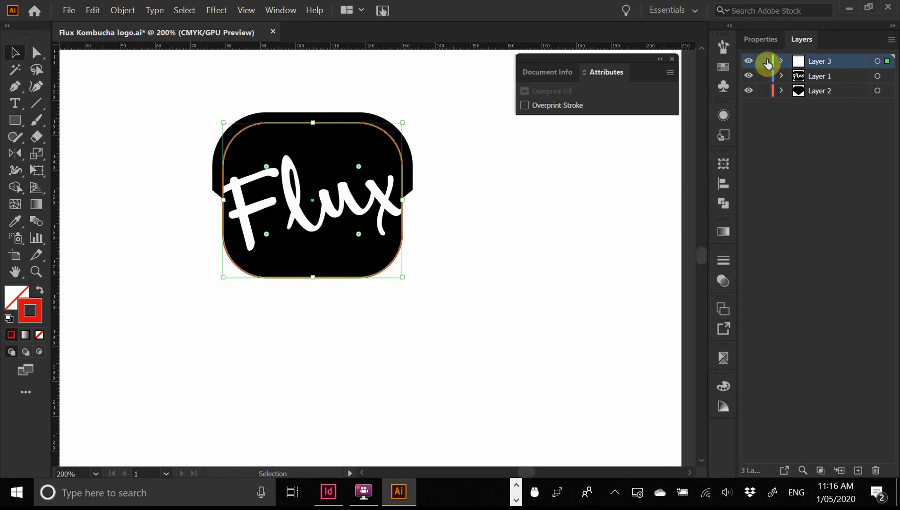
{"action": "left_click", "coordinate": [748, 62]}
- Try to merge the Layer 2 cap shape with the rounded rectangle using the Shape Builder tool
{"action": "mouse_move", "coordinate": [393, 154]}
{"action": "left_mouse_down"}
{"action": "mouse_move", "coordinate": [408, 141]}
{"action": "mouse_move", "coordinate": [379, 152]}
{"action": "left_mouse_up"}
{"action": "key", "text": "ctrl+z"}
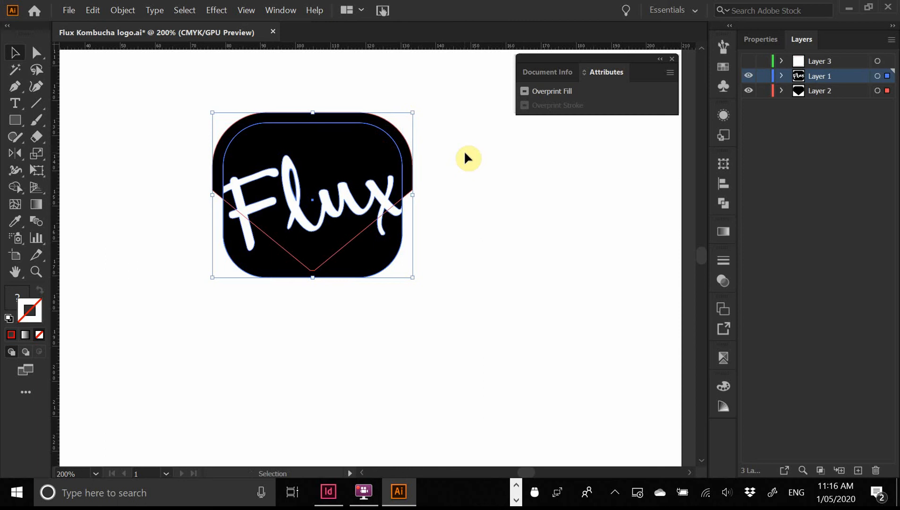
{"action": "left_click", "coordinate": [16, 187]}
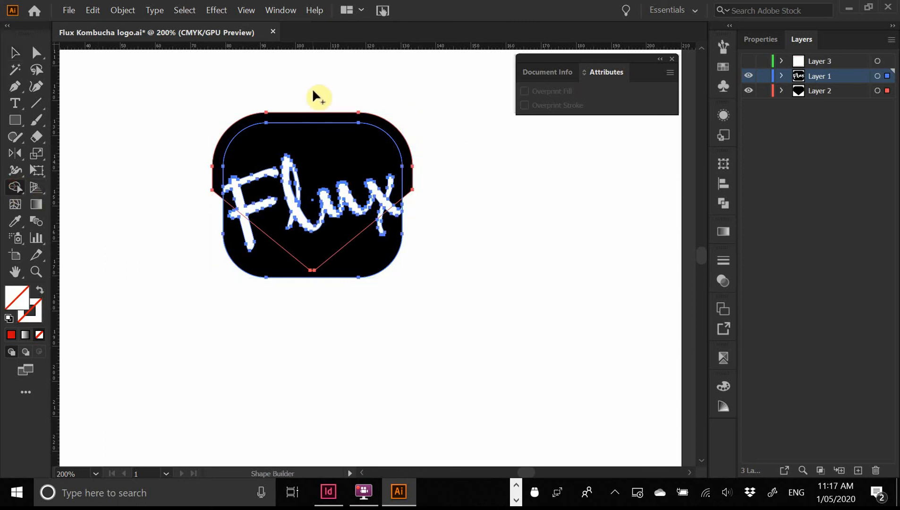
{"action": "left_click_drag", "start_coordinate": [312, 89], "coordinate": [314, 133]}
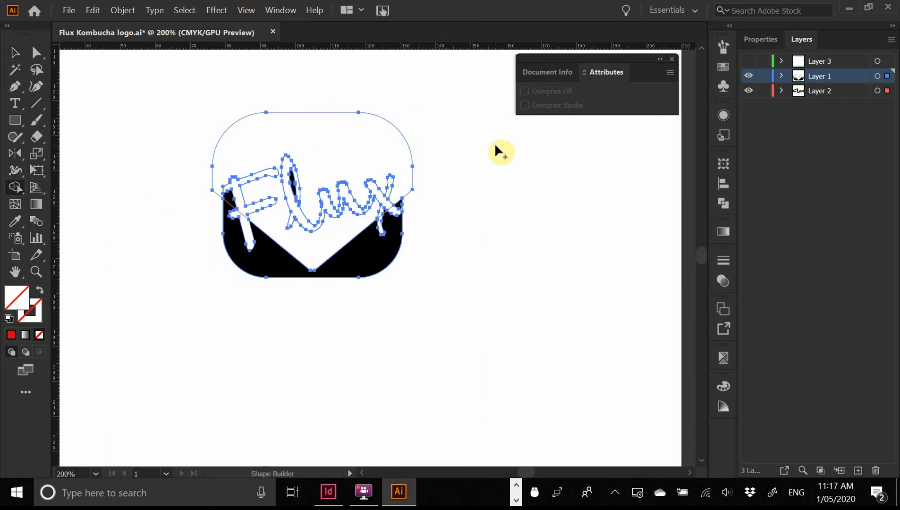
{"action": "key", "text": "ctrl+z"}
{"action": "left_click_drag", "start_coordinate": [324, 92], "coordinate": [338, 137]}
{"action": "key", "text": "ctrl+z"}
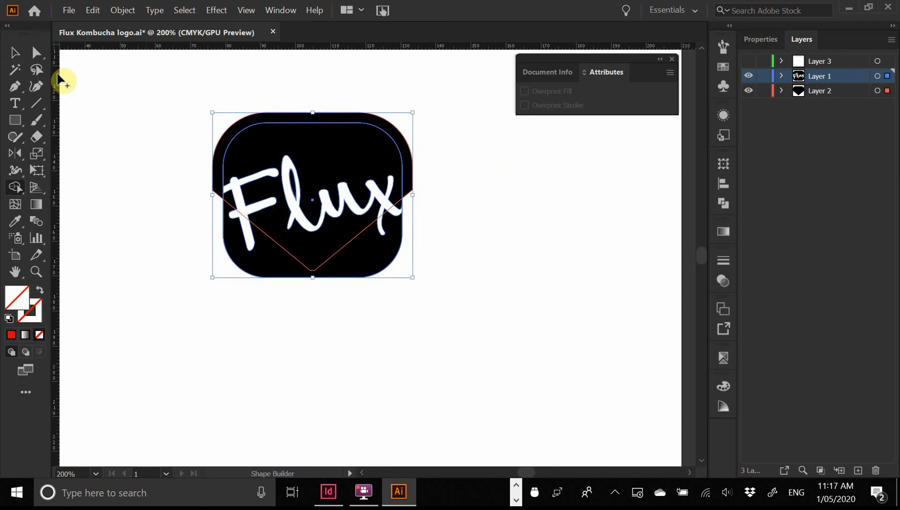
- Ungroup the Flux lettering and the black rounded rectangle on Layer 1
{"action": "left_click", "coordinate": [15, 52]}
{"action": "left_click", "coordinate": [208, 293]}
{"action": "left_click_drag", "start_coordinate": [301, 251], "coordinate": [276, 314]}
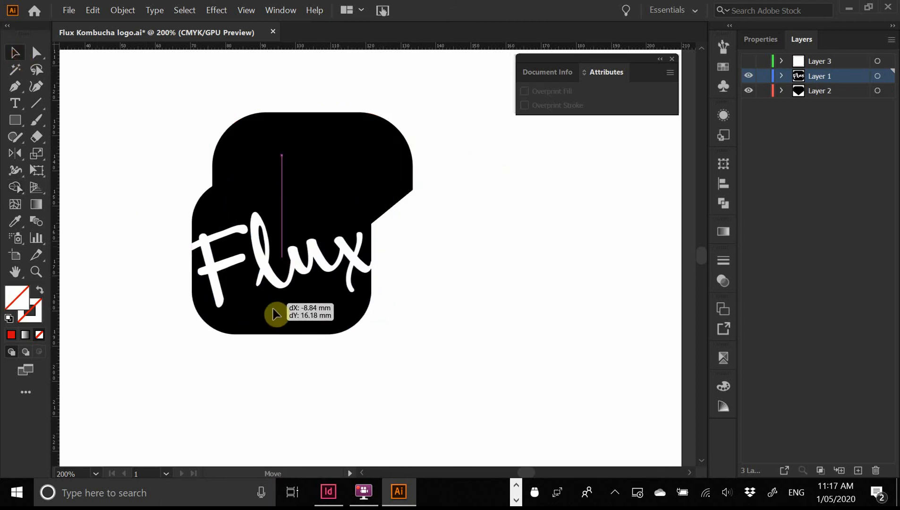
{"action": "key", "text": "ctrl+z"}
{"action": "left_click", "coordinate": [122, 10]}
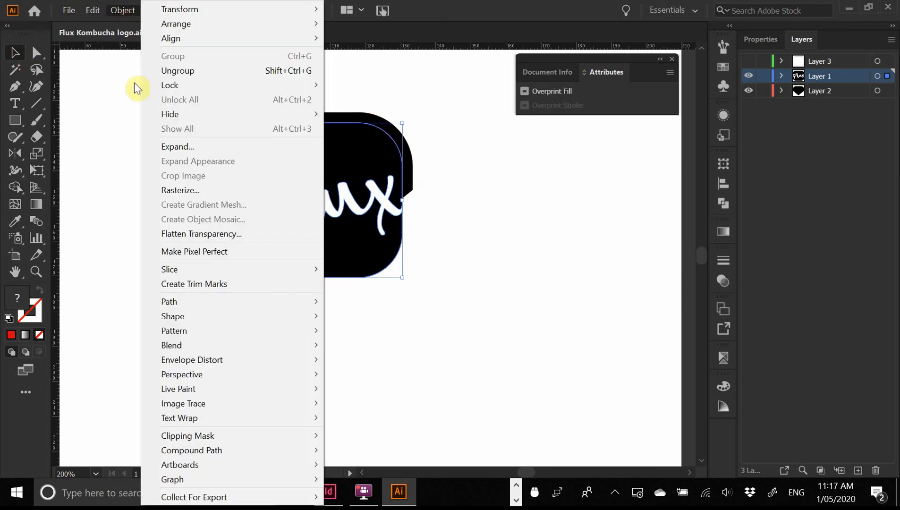
{"action": "left_click", "coordinate": [185, 73]}
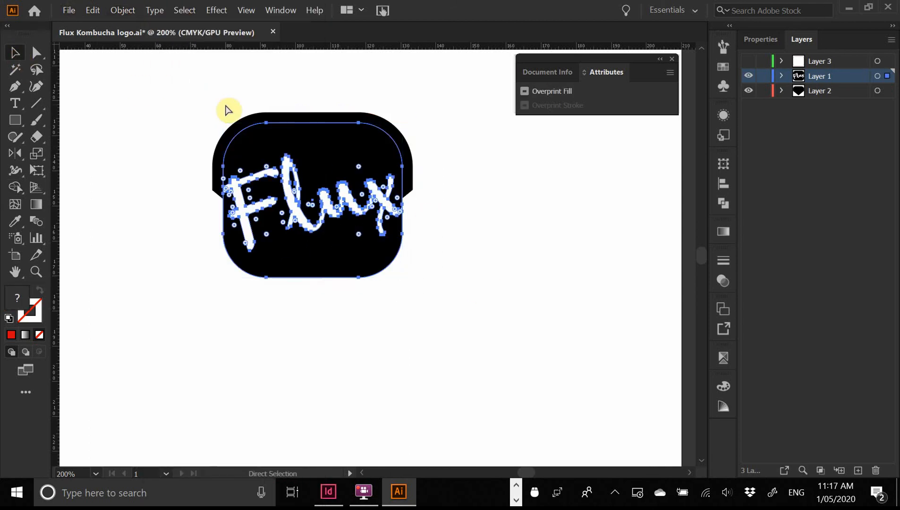
{"action": "left_click", "coordinate": [467, 268]}
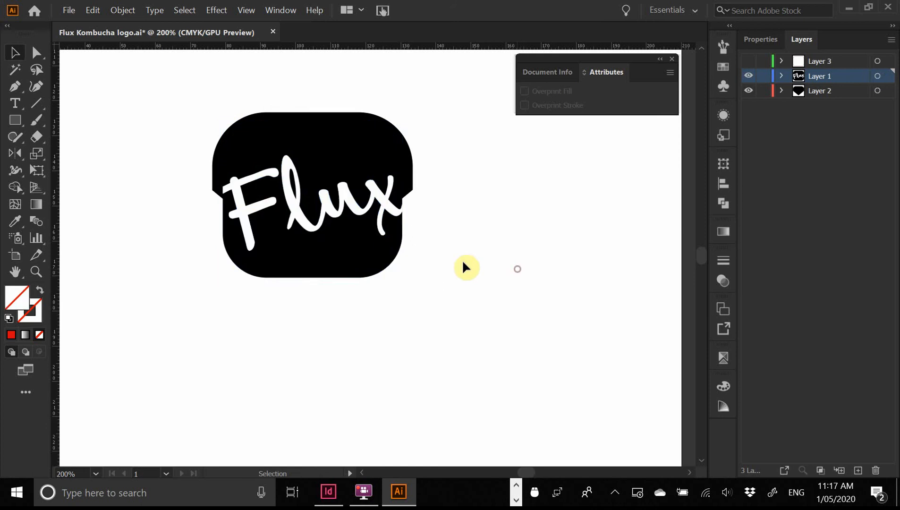
- Try to move the black counter shape inside the letter l of the Flux lettering
{"action": "left_click", "coordinate": [297, 213]}
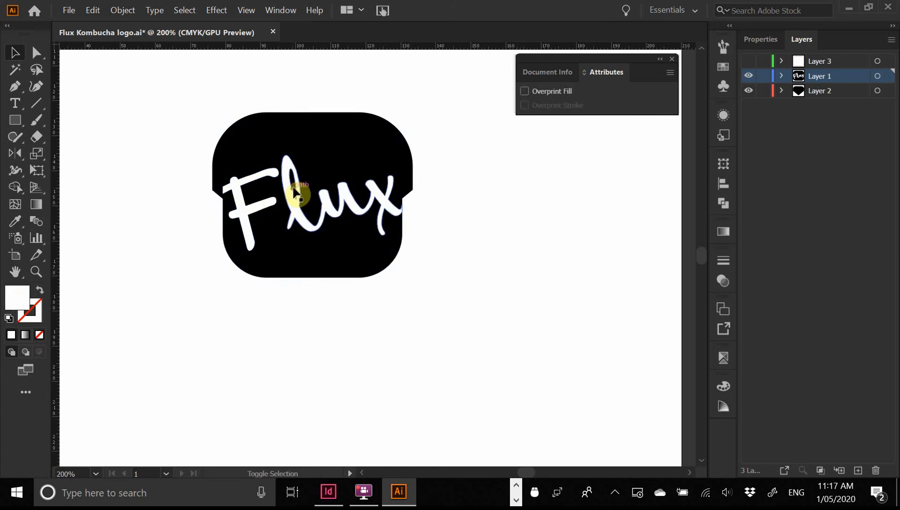
{"action": "left_click", "coordinate": [294, 188]}
{"action": "left_click_drag", "start_coordinate": [293, 183], "coordinate": [340, 179]}
{"action": "key", "text": "ctrl+z"}
{"action": "left_click", "coordinate": [467, 209]}
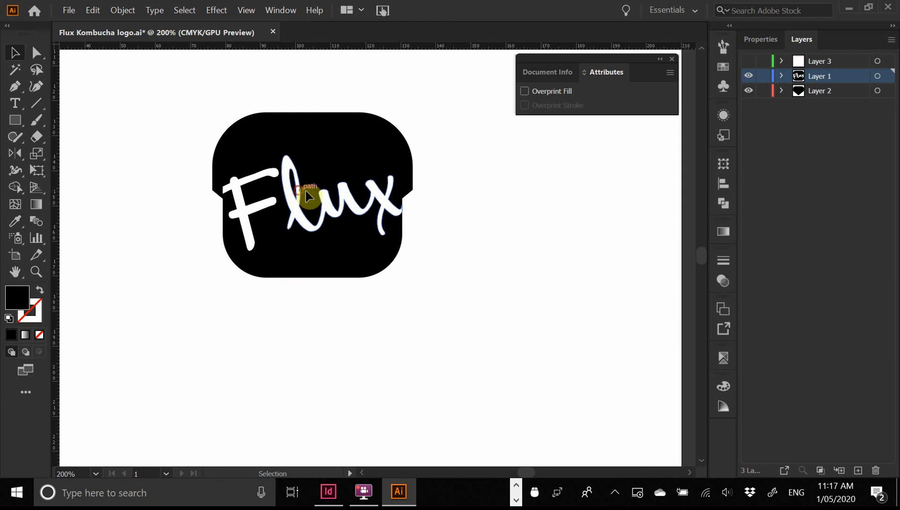
- Combine the white Flux lettering and the counter of the l into one compound path, and undo the test move
{"action": "left_click", "coordinate": [357, 201]}
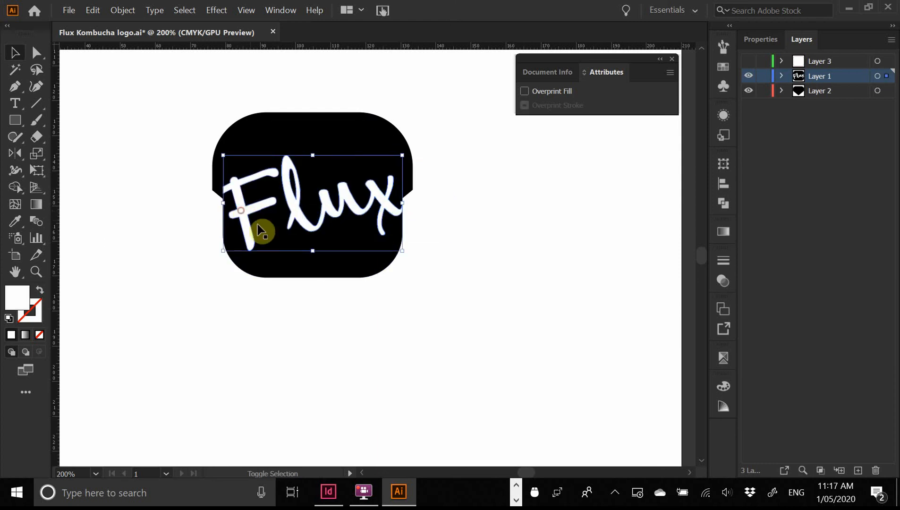
{"action": "left_click", "coordinate": [131, 12]}
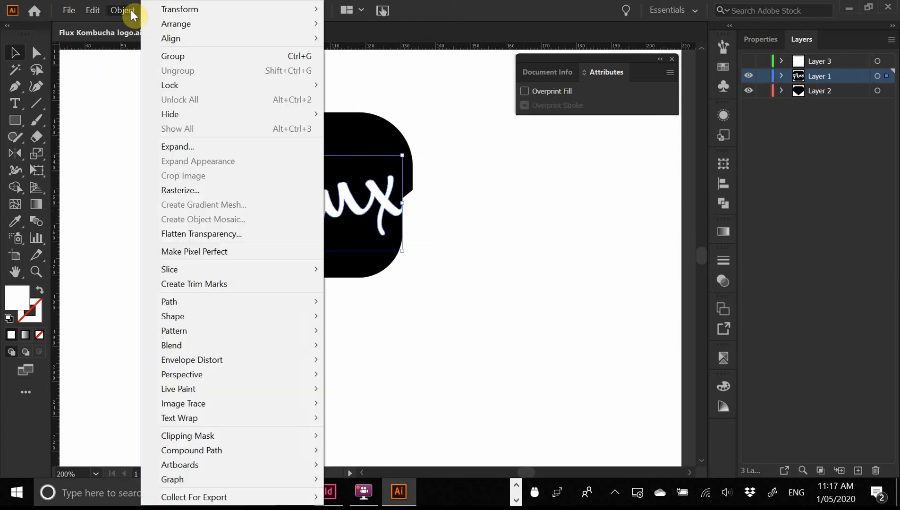
{"action": "left_click", "coordinate": [132, 13]}
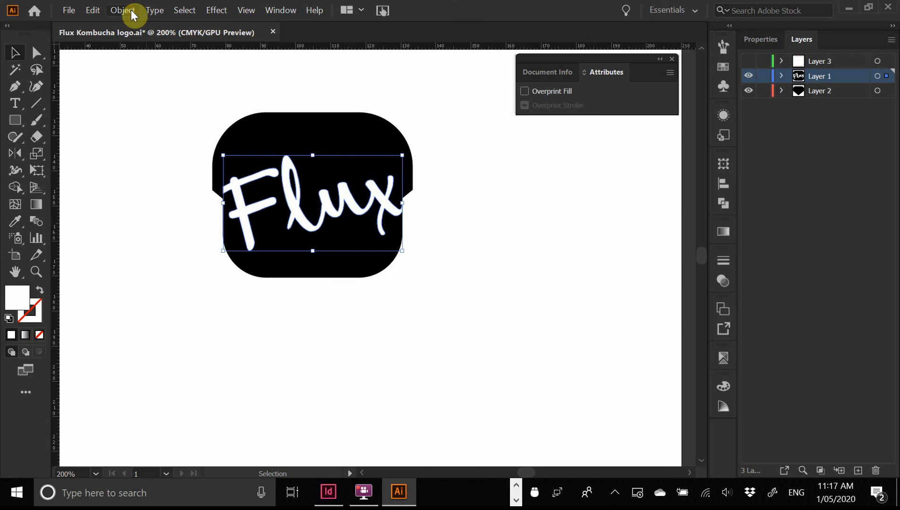
{"action": "left_click", "coordinate": [132, 12]}
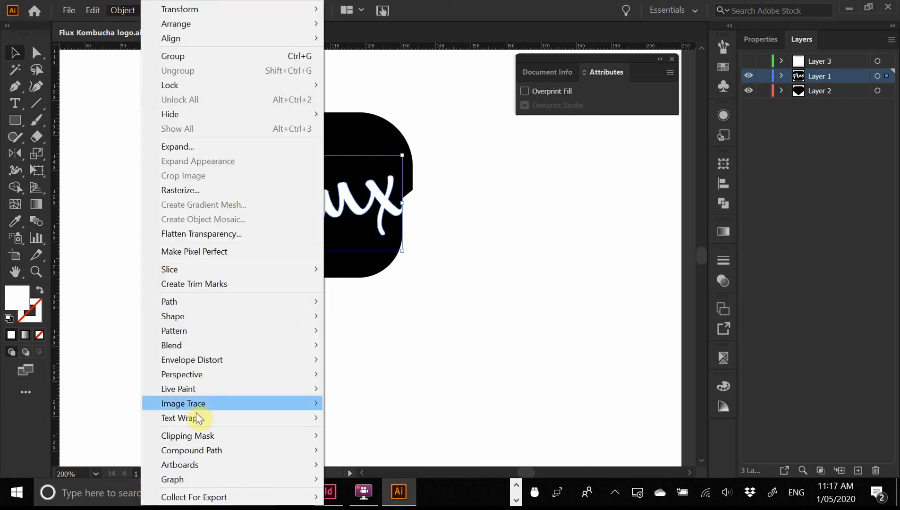
{"action": "mouse_move", "coordinate": [211, 452]}
{"action": "left_click", "coordinate": [356, 450]}
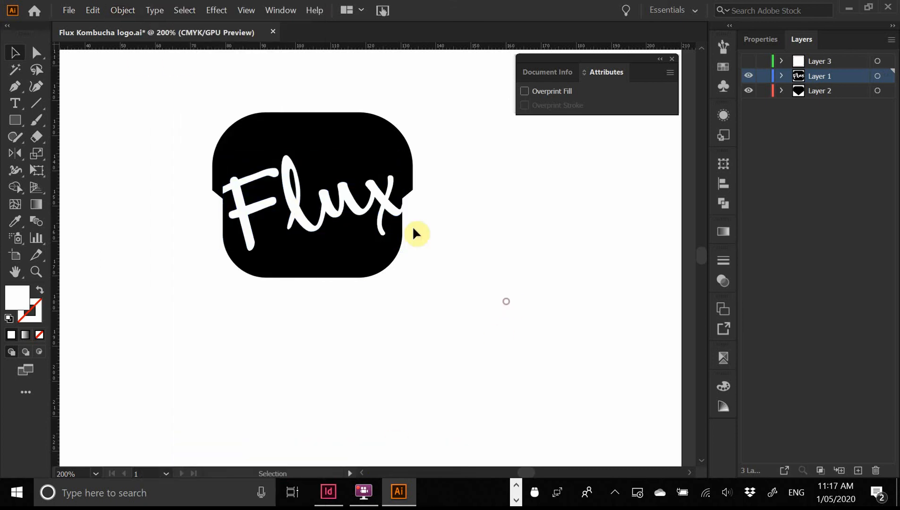
{"action": "left_click_drag", "start_coordinate": [381, 199], "coordinate": [501, 188]}
{"action": "key", "text": "ctrl+z"}
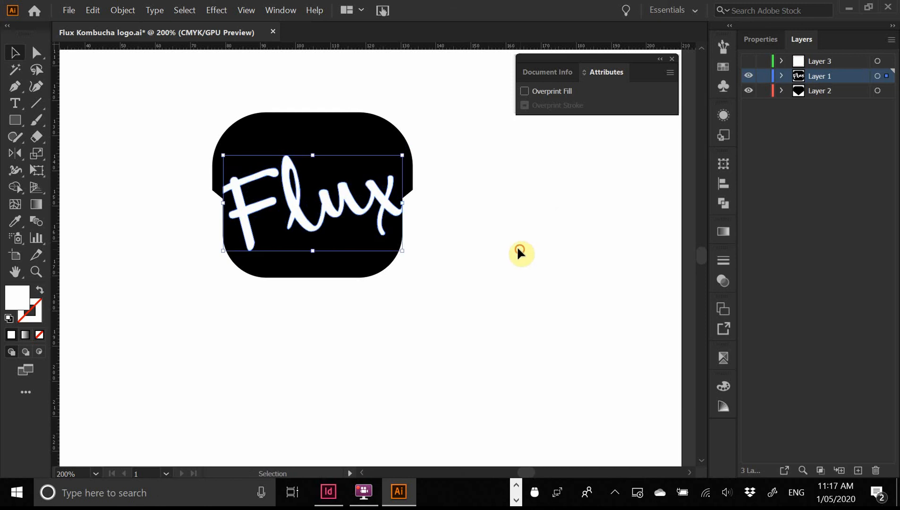
{"action": "left_click", "coordinate": [516, 247]}
- Try to merge the cap shape and the rounded rectangle with the Shape Builder tool, and undo the attempt
{"action": "left_click_drag", "start_coordinate": [408, 108], "coordinate": [394, 156]}
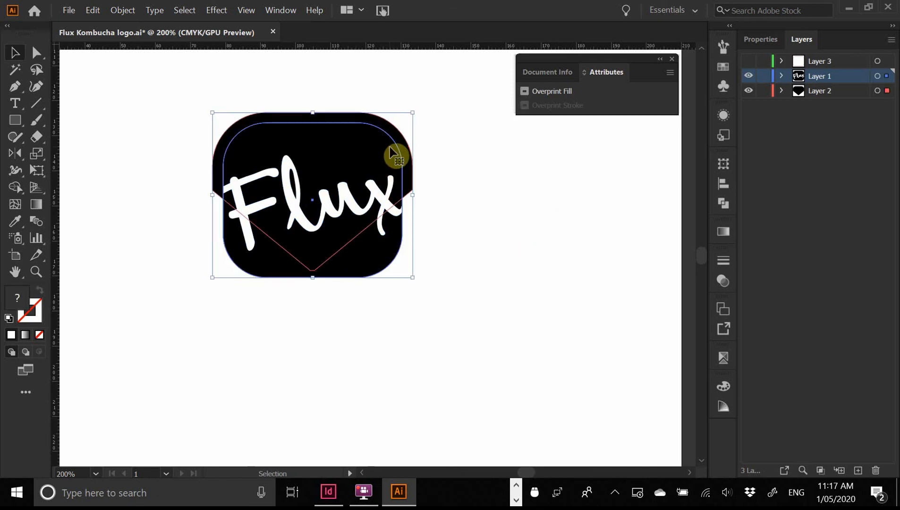
{"action": "key", "text": "shift+m"}
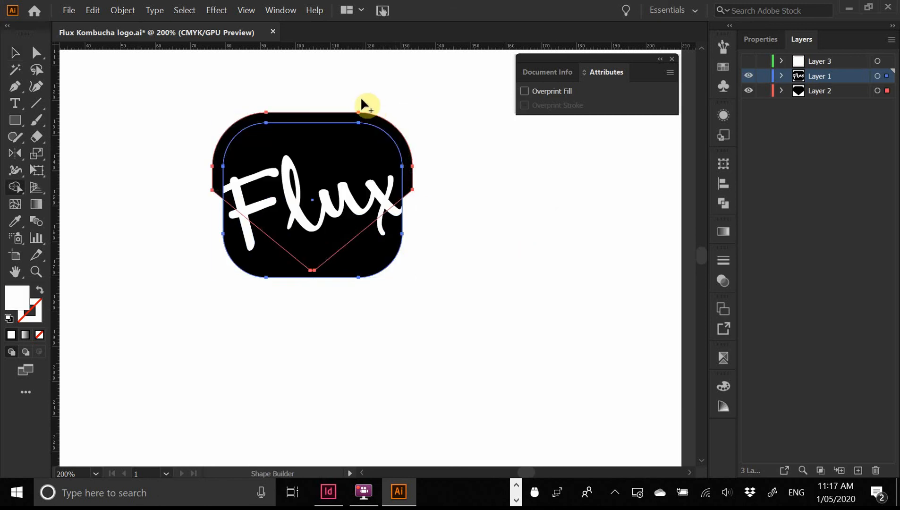
{"action": "left_click", "coordinate": [355, 156]}
{"action": "key", "text": "ctrl+z"}
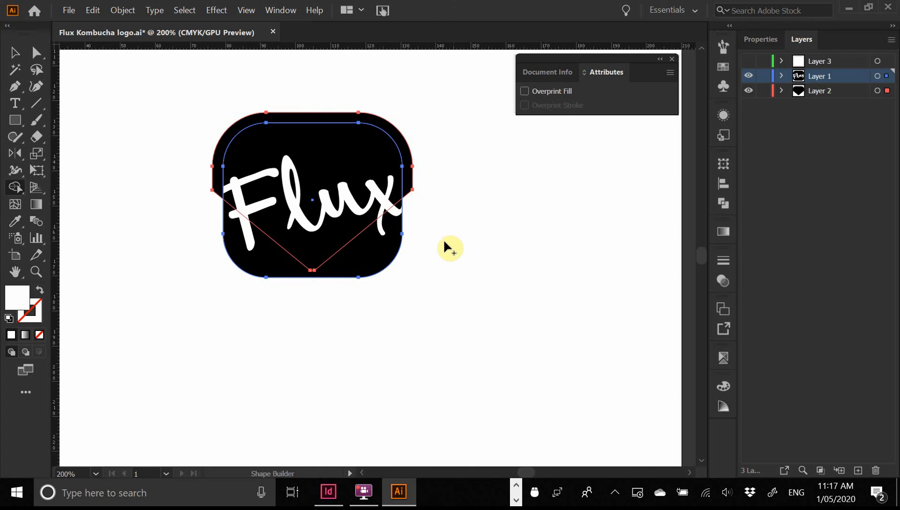
{"action": "left_click", "coordinate": [15, 54]}
{"action": "left_click", "coordinate": [447, 376]}
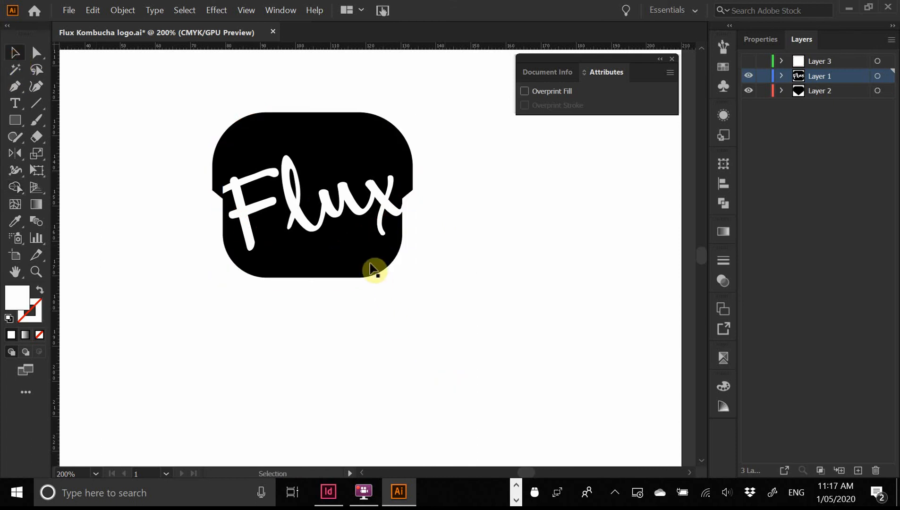
- Merge the black rounded rectangle and the Layer 2 cap shape into one black shape with the Shape Builder tool
{"action": "left_click_drag", "start_coordinate": [375, 267], "coordinate": [561, 321]}
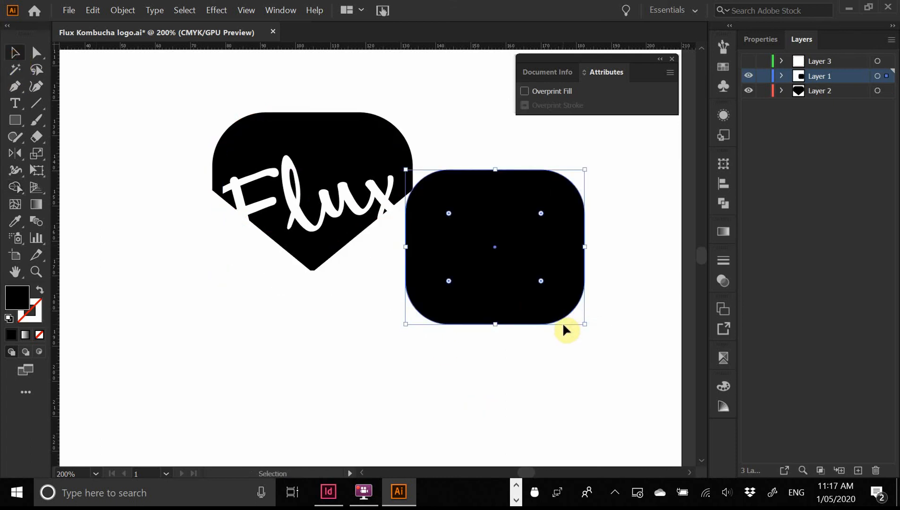
{"action": "key", "text": "ctrl+z"}
{"action": "left_click", "coordinate": [407, 152], "text": "shift"}
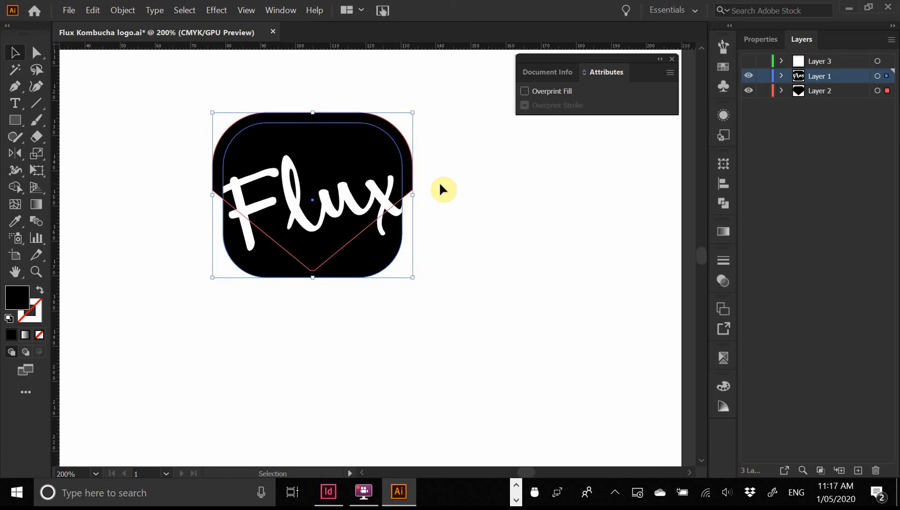
{"action": "key", "text": "shift+m"}
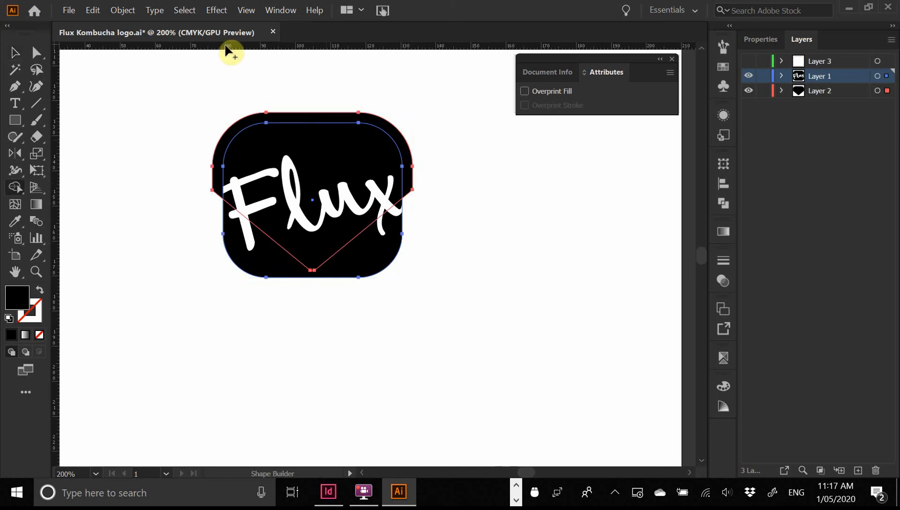
{"action": "left_click_drag", "start_coordinate": [173, 96], "coordinate": [446, 332]}
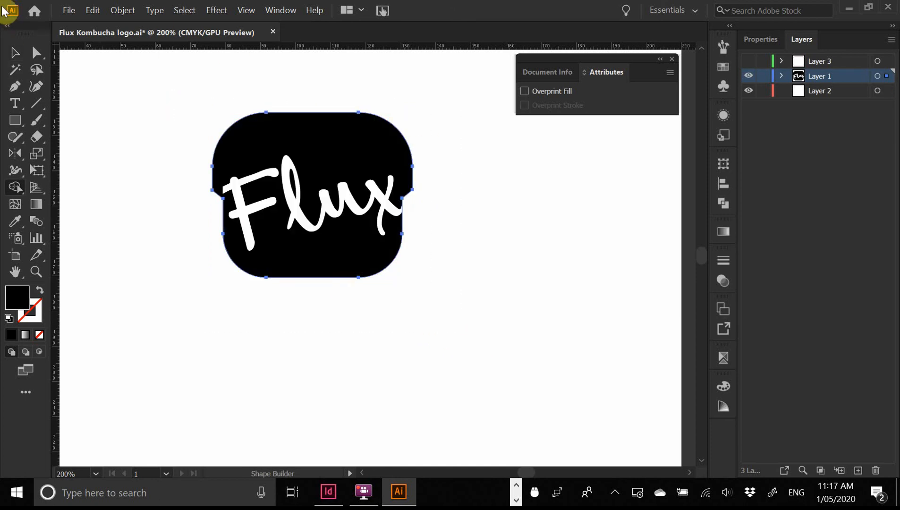
- Test-move the merged black shape and the Flux lettering separately, undoing each move
{"action": "left_click", "coordinate": [16, 55]}
{"action": "left_click", "coordinate": [486, 227]}
{"action": "left_click_drag", "start_coordinate": [370, 136], "coordinate": [421, 71]}
{"action": "key", "text": "ctrl+z"}
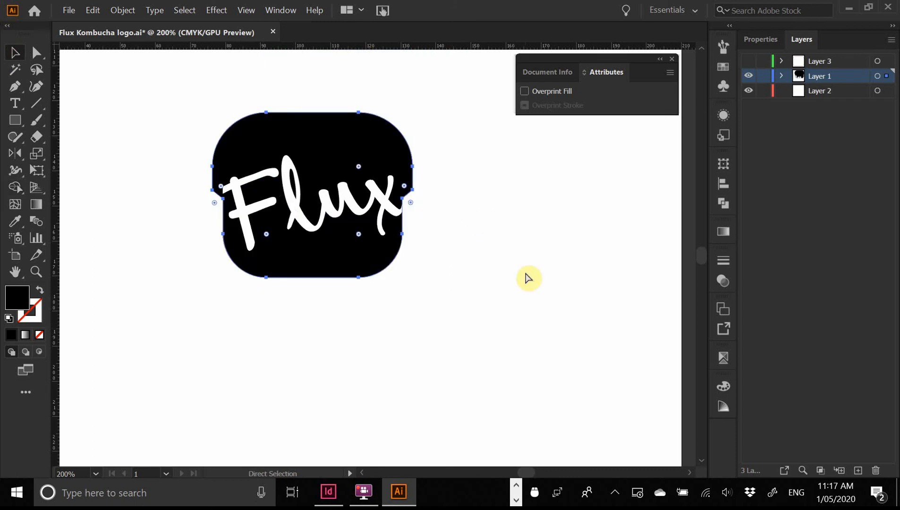
{"action": "left_click", "coordinate": [500, 220]}
{"action": "left_click_drag", "start_coordinate": [348, 211], "coordinate": [389, 144]}
{"action": "key", "text": "ctrl+z"}
{"action": "left_click", "coordinate": [482, 205]}
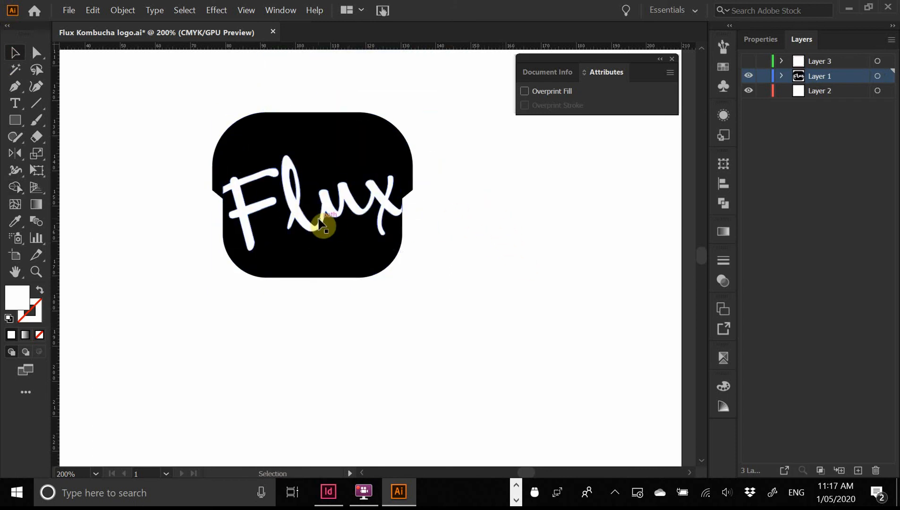
- Make a compound path from the Flux lettering and the merged black shape to knock the letters out
{"action": "left_click", "coordinate": [291, 213]}
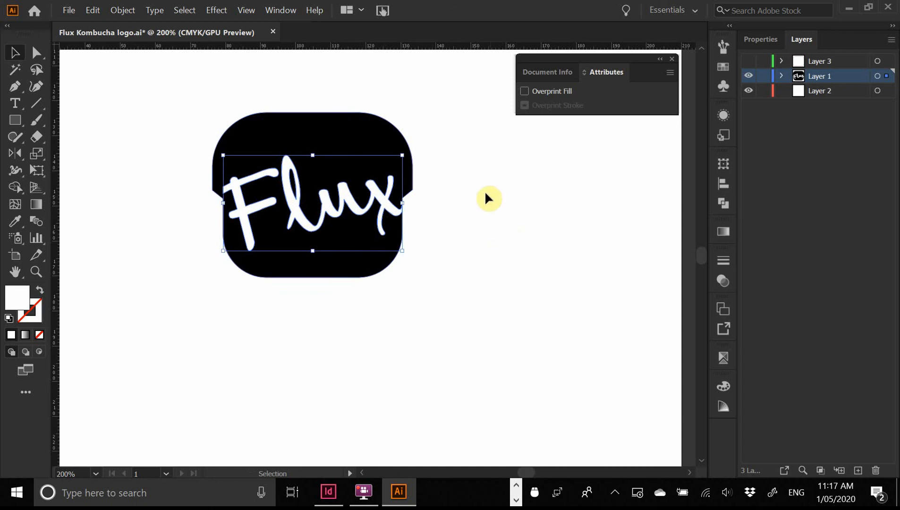
{"action": "left_click", "coordinate": [370, 135], "text": "shift"}
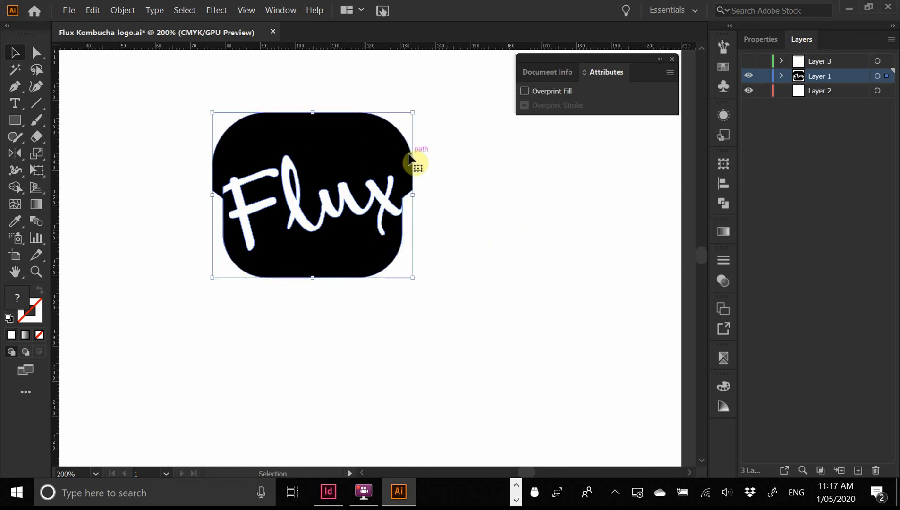
{"action": "left_click", "coordinate": [125, 11]}
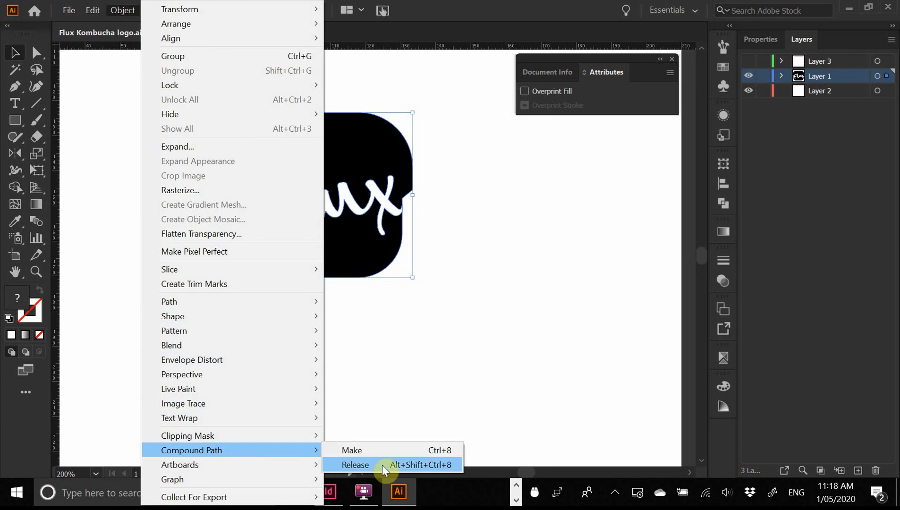
{"action": "left_click", "coordinate": [381, 449]}
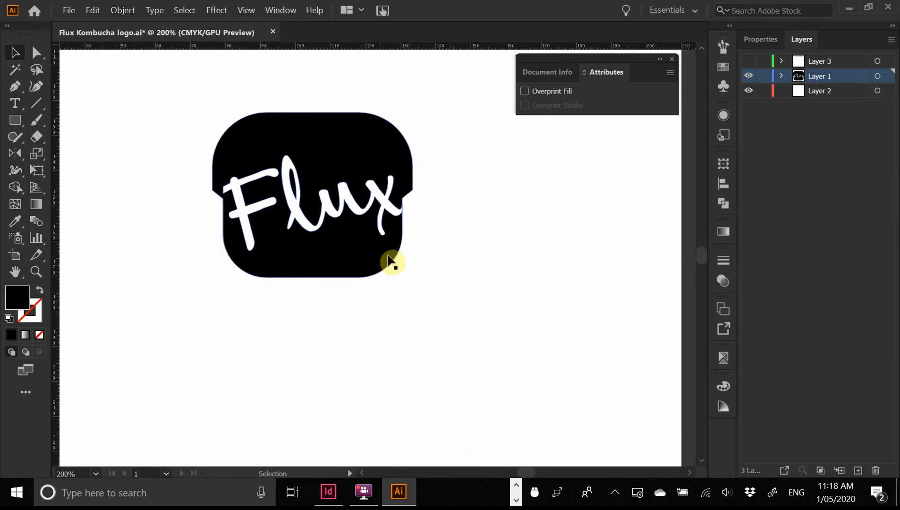
- Test the knocked-out lettering by placing a blue-filled star behind the logo, and delete the star
{"action": "mouse_move", "coordinate": [13, 124]}
{"action": "left_mouse_down"}
{"action": "mouse_move", "coordinate": [95, 145]}
{"action": "mouse_move", "coordinate": [105, 191]}
{"action": "mouse_move", "coordinate": [169, 263]}
{"action": "mouse_move", "coordinate": [151, 257]}
{"action": "left_mouse_up"}
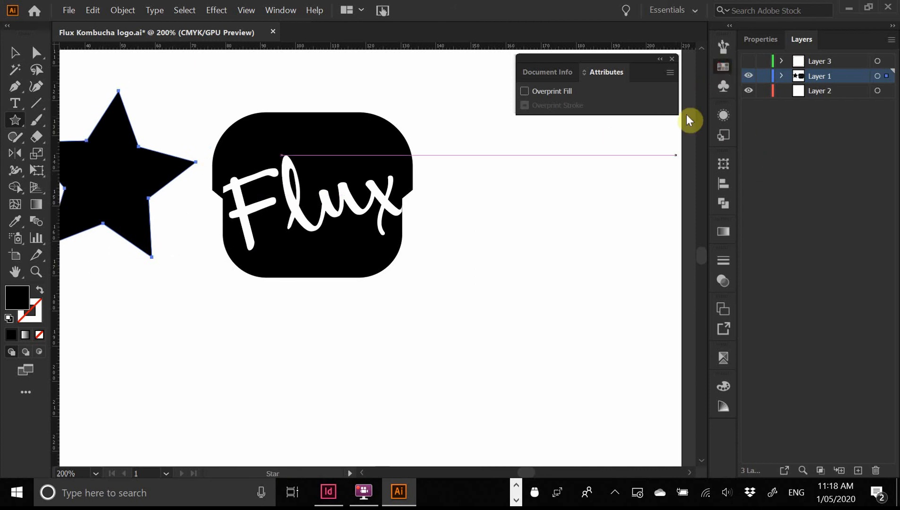
{"action": "left_click", "coordinate": [723, 67]}
{"action": "left_click", "coordinate": [616, 84]}
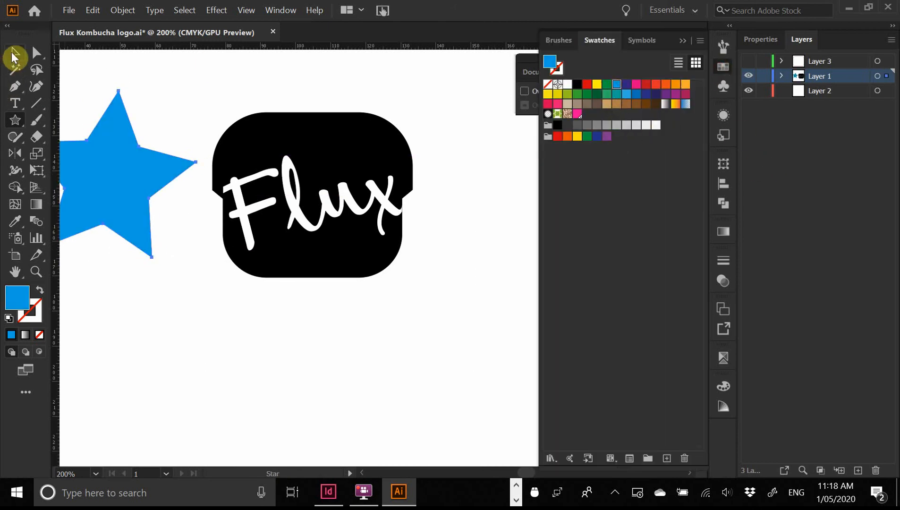
{"action": "left_click", "coordinate": [15, 52]}
{"action": "key", "text": "ctrl"}
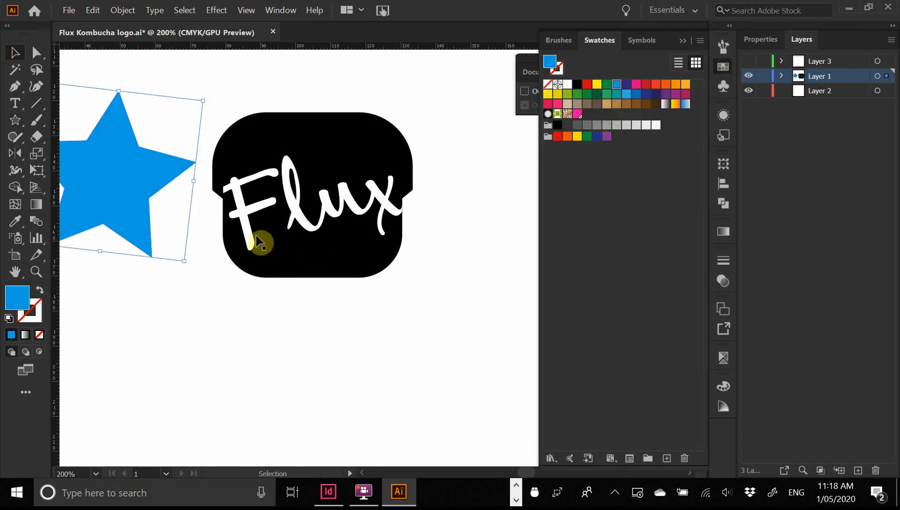
{"action": "left_click_drag", "start_coordinate": [171, 195], "coordinate": [211, 251]}
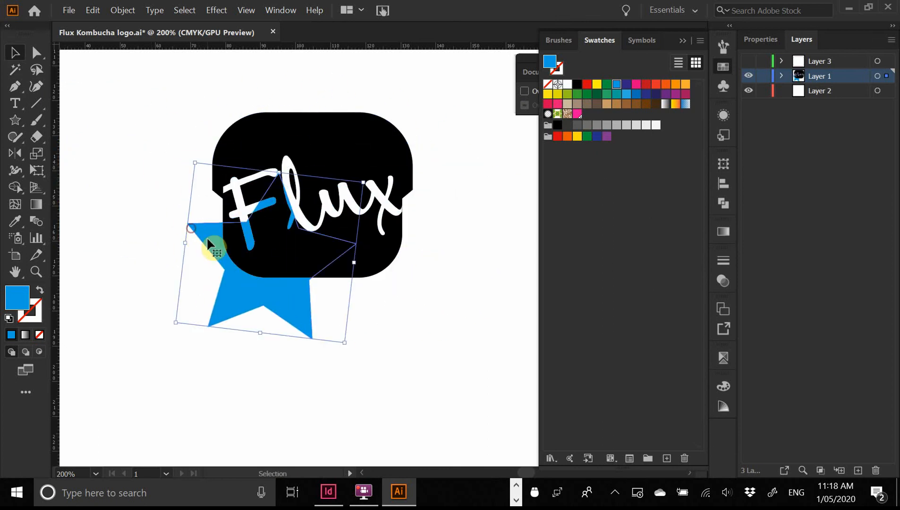
{"action": "key", "text": "Delete"}
- Try pasting the black logo without its outline into the InDesign label and scaling it down, and undo both
{"action": "left_click", "coordinate": [378, 267]}
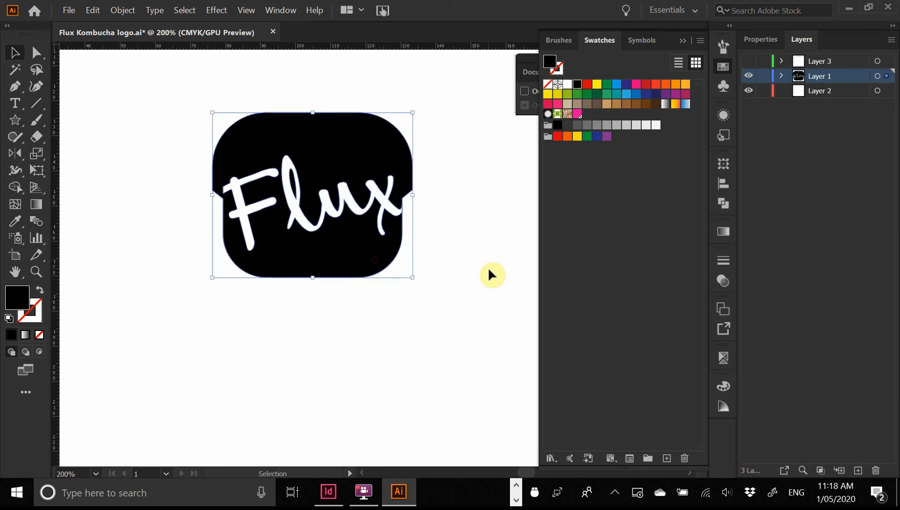
{"action": "key", "text": "alt+Tab"}
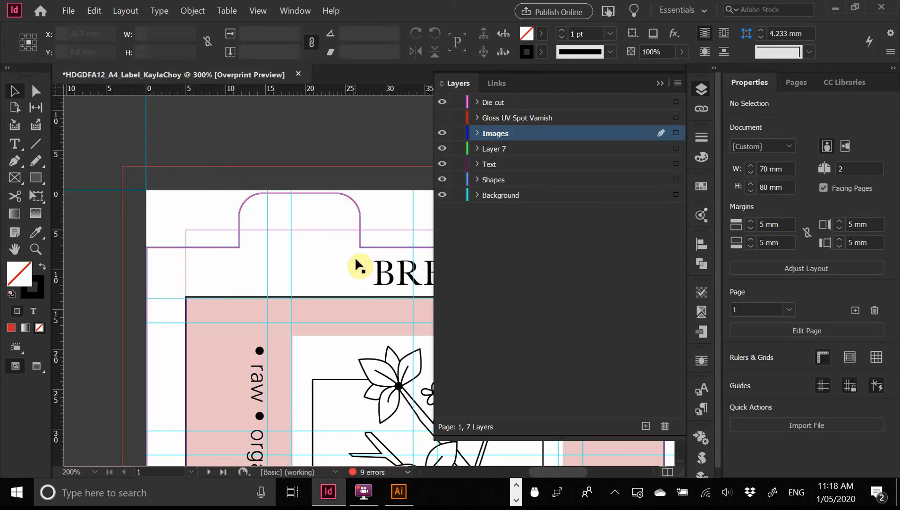
{"action": "key", "text": "ctrl+v"}
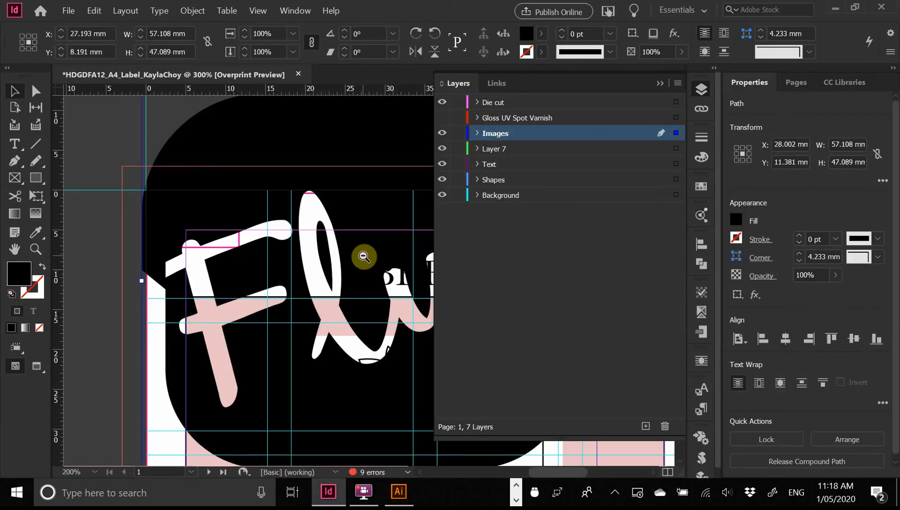
{"action": "key", "text": "ctrl+minus"}
{"action": "left_click", "coordinate": [368, 259], "text": "ctrl+alt"}
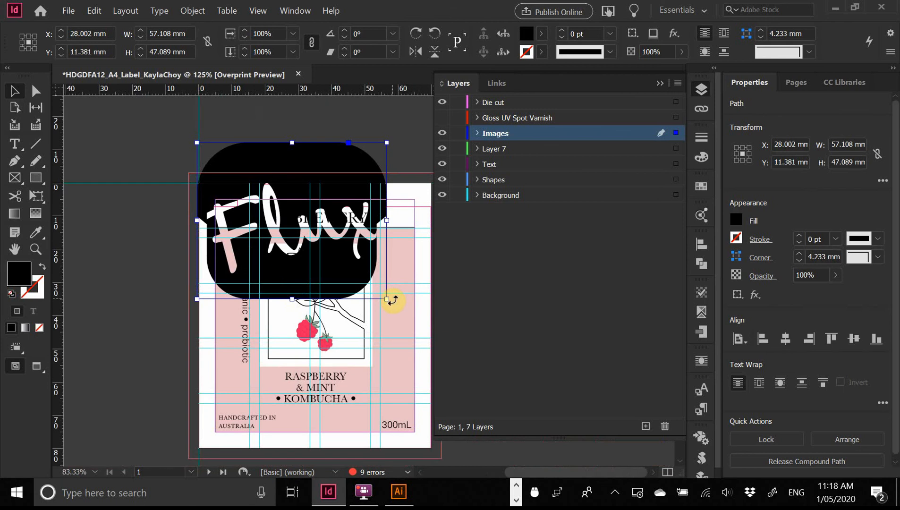
{"action": "left_click_drag", "start_coordinate": [388, 299], "coordinate": [264, 206]}
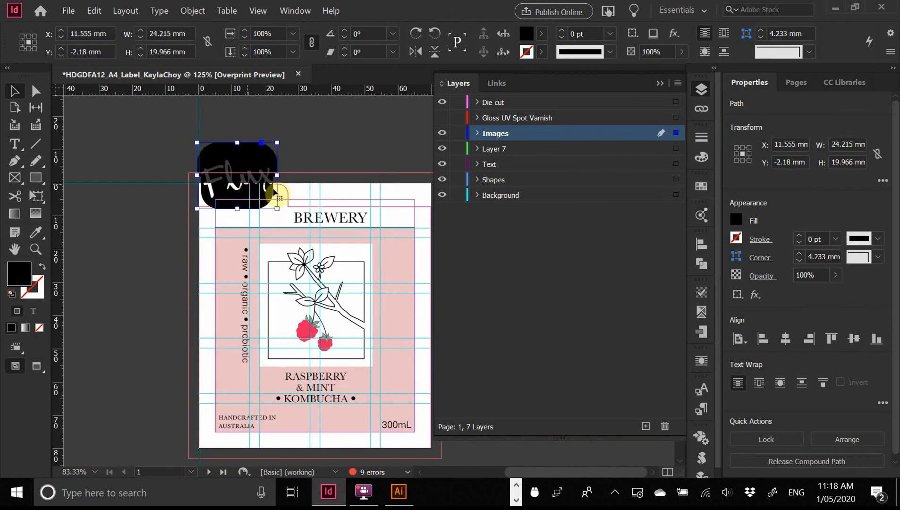
{"action": "key", "text": "ctrl+z"}
{"action": "key", "text": "ctrl+z"}
- Return to Illustrator, show Layer 3, copy the logo with its red outline, and paste it into the InDesign label
{"action": "key", "text": "alt+Tab"}
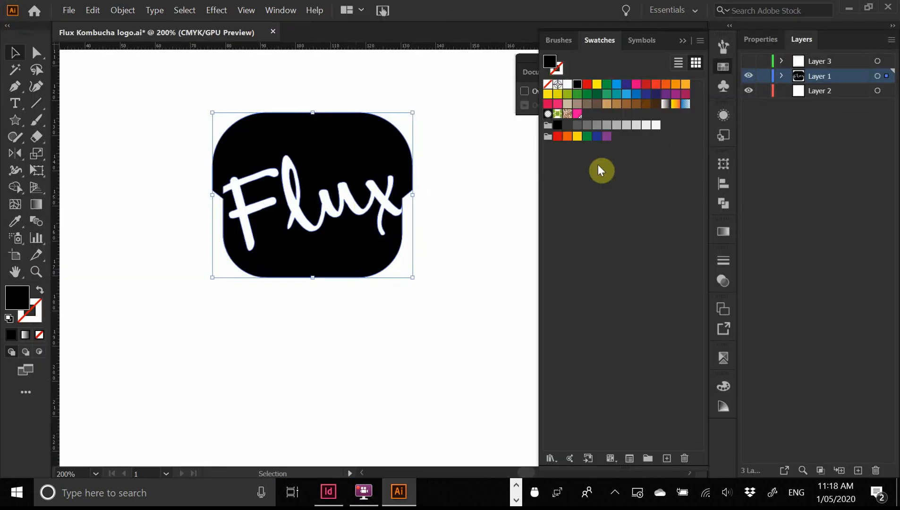
{"action": "left_click", "coordinate": [748, 61]}
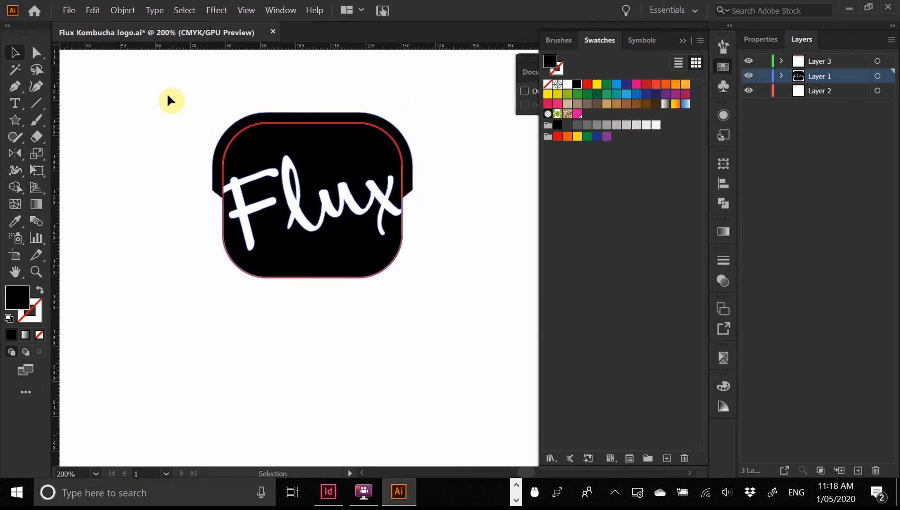
{"action": "left_click_drag", "start_coordinate": [168, 98], "coordinate": [435, 236]}
{"action": "key", "text": "ctrl+c"}
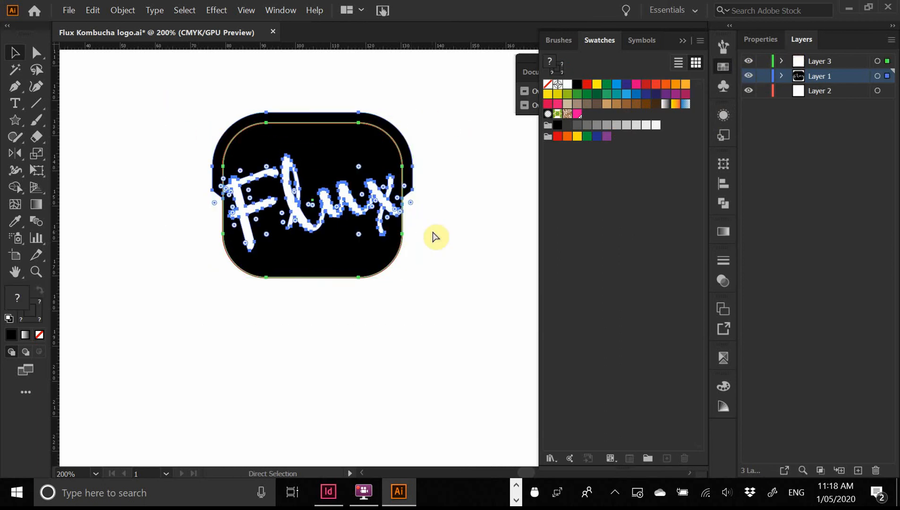
{"action": "key", "text": "alt+Tab"}
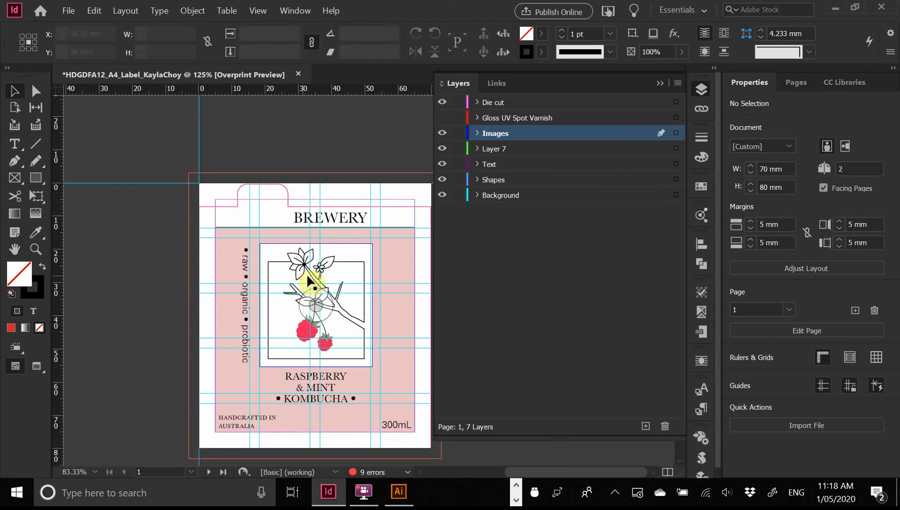
{"action": "key", "text": "ctrl+v"}
- Scale the pasted logo group to about 29.9 × 24.7 mm and position it over the label's upper-left area
{"action": "left_click_drag", "start_coordinate": [367, 268], "coordinate": [279, 248]}
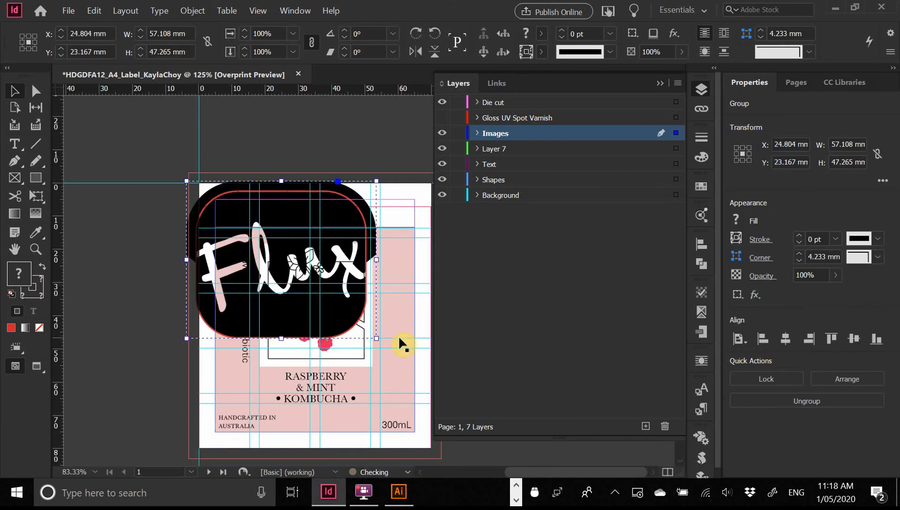
{"action": "left_click_drag", "start_coordinate": [378, 339], "coordinate": [285, 263]}
{"action": "left_click_drag", "start_coordinate": [243, 227], "coordinate": [289, 227]}
{"action": "key", "text": "ctrl+space"}
{"action": "left_click_drag", "start_coordinate": [191, 157], "coordinate": [332, 257]}
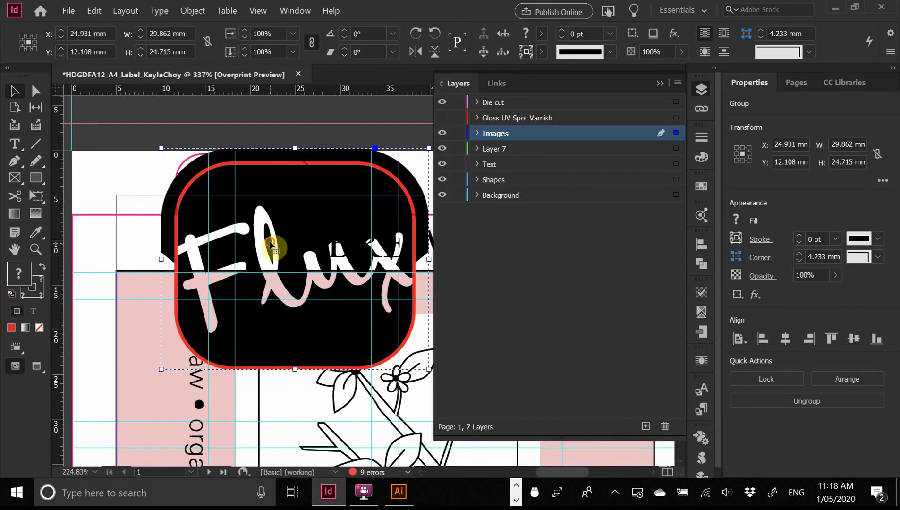
- Scale the pasted logo group down to about 16.6 × 13.7 mm and place it over the label's upper-left die-cut tab
{"action": "left_click_drag", "start_coordinate": [420, 346], "coordinate": [360, 295]}
{"action": "left_click_drag", "start_coordinate": [274, 216], "coordinate": [345, 257]}
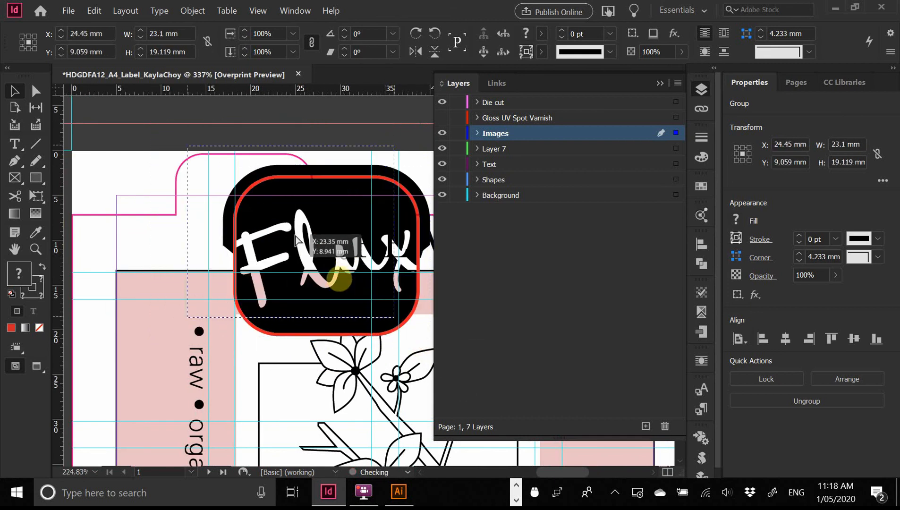
{"action": "key", "text": "ctrl+z"}
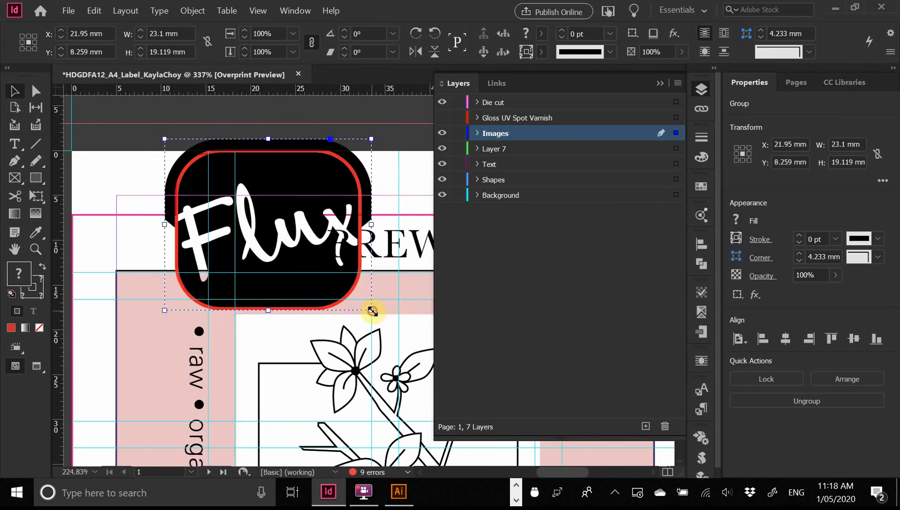
{"action": "left_click_drag", "start_coordinate": [373, 311], "coordinate": [313, 263]}
{"action": "left_click_drag", "start_coordinate": [275, 234], "coordinate": [248, 228]}
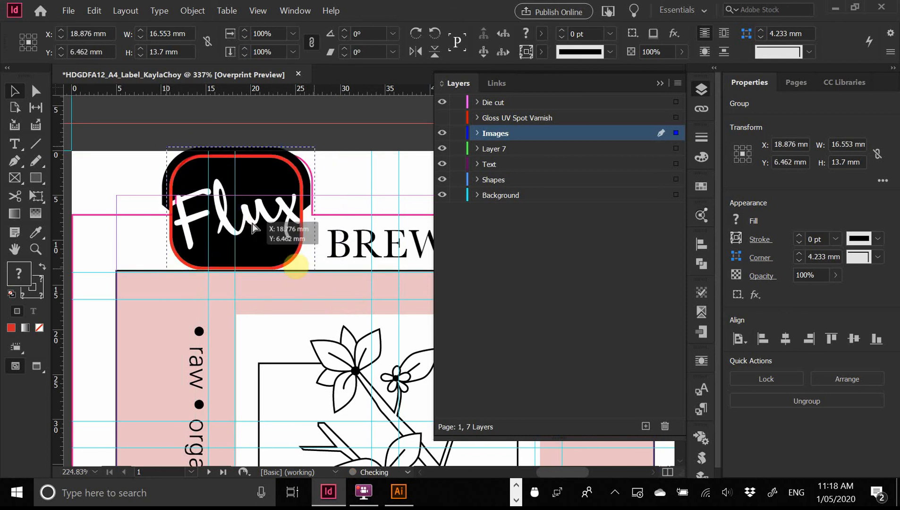
- Refine the logo group's size to about 16.8 × 13.9 mm and shift it to fit the die-cut tab
{"action": "left_click_drag", "start_coordinate": [313, 147], "coordinate": [341, 131]}
{"action": "mouse_move", "coordinate": [316, 165]}
{"action": "left_mouse_down"}
{"action": "mouse_move", "coordinate": [312, 174]}
{"action": "mouse_move", "coordinate": [317, 166]}
{"action": "left_mouse_up"}
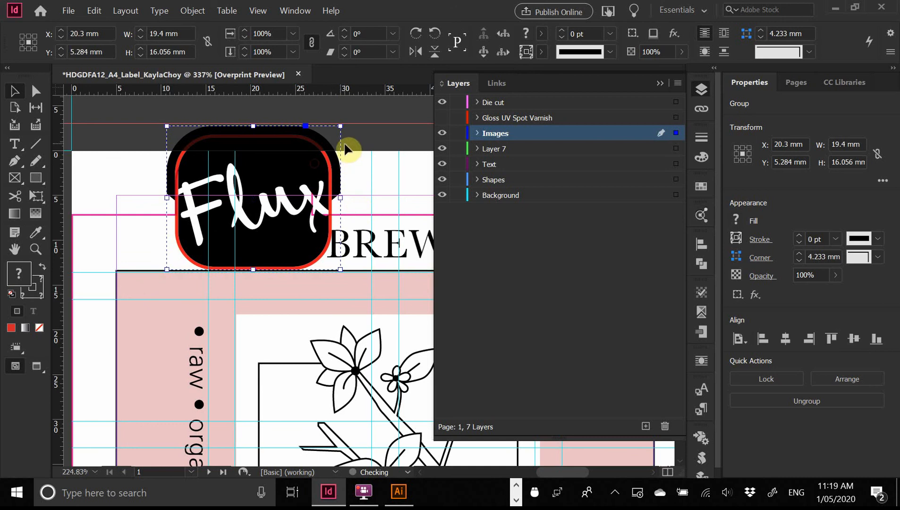
{"action": "left_click_drag", "start_coordinate": [341, 126], "coordinate": [325, 145]}
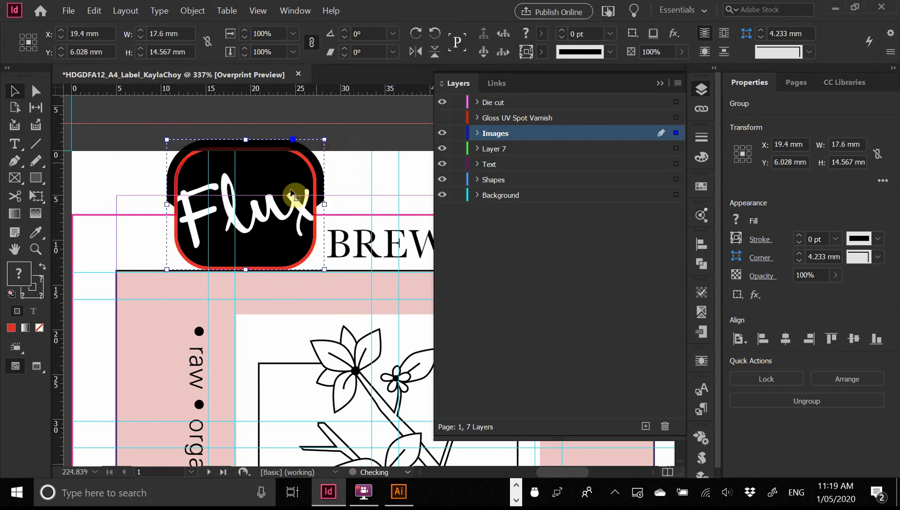
{"action": "left_click_drag", "start_coordinate": [295, 193], "coordinate": [299, 208]}
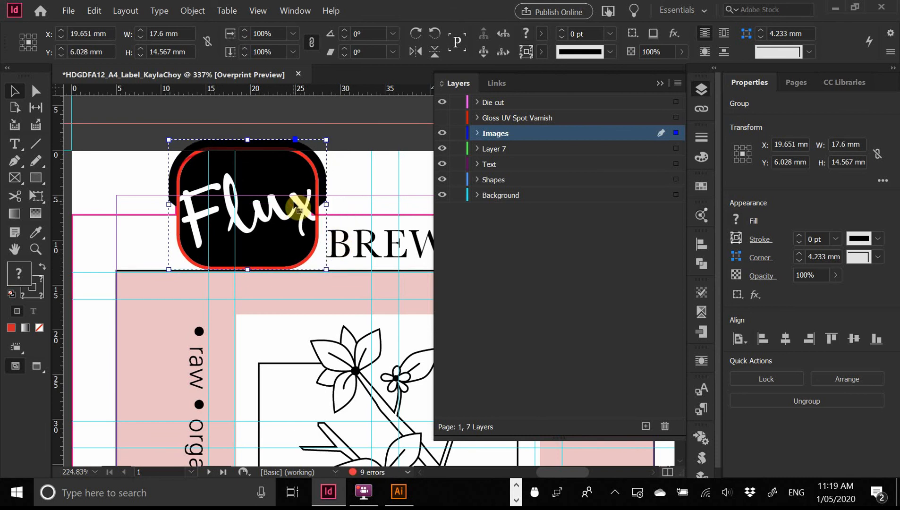
{"action": "key", "text": "Left"}
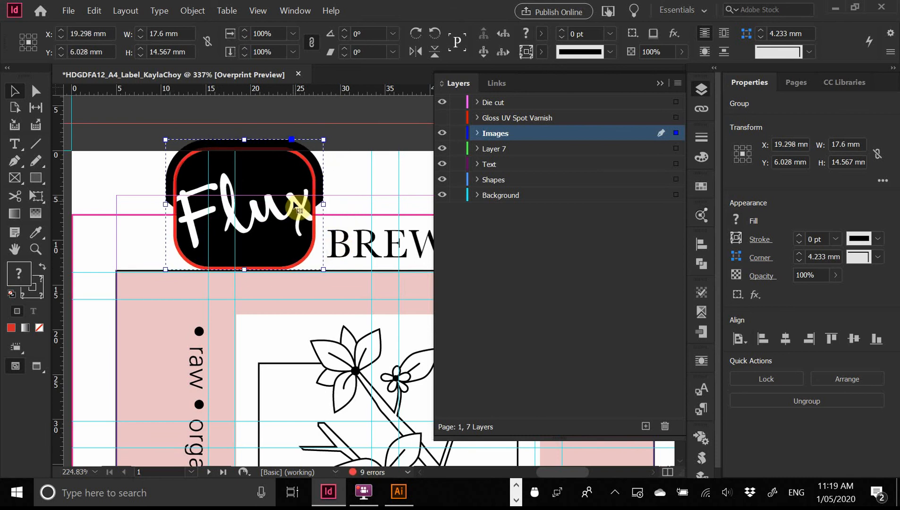
{"action": "mouse_move", "coordinate": [322, 140]}
{"action": "left_mouse_down"}
{"action": "mouse_move", "coordinate": [319, 158]}
{"action": "mouse_move", "coordinate": [355, 185]}
{"action": "mouse_move", "coordinate": [321, 151]}
{"action": "left_mouse_up"}
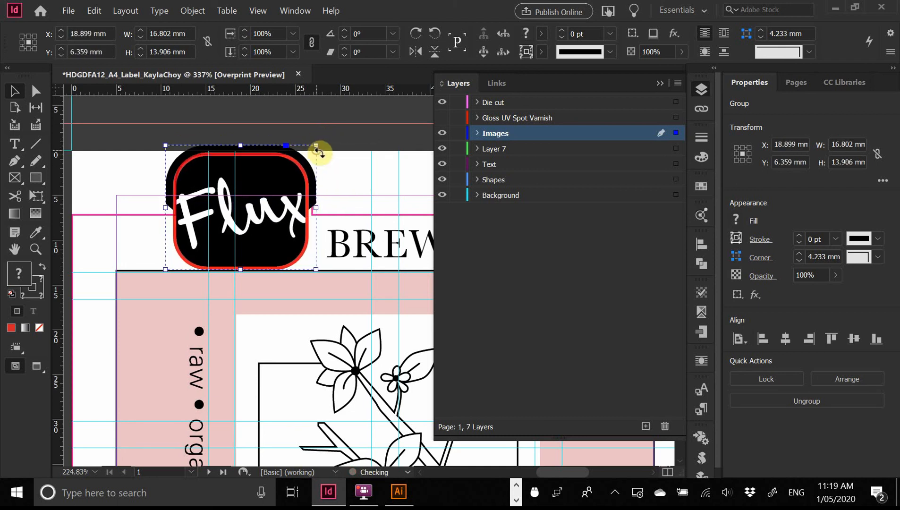
- Nudge the logo group over the die-cut tab to X 19.252 mm, Y 6.712 mm
{"action": "key", "text": "Right"}
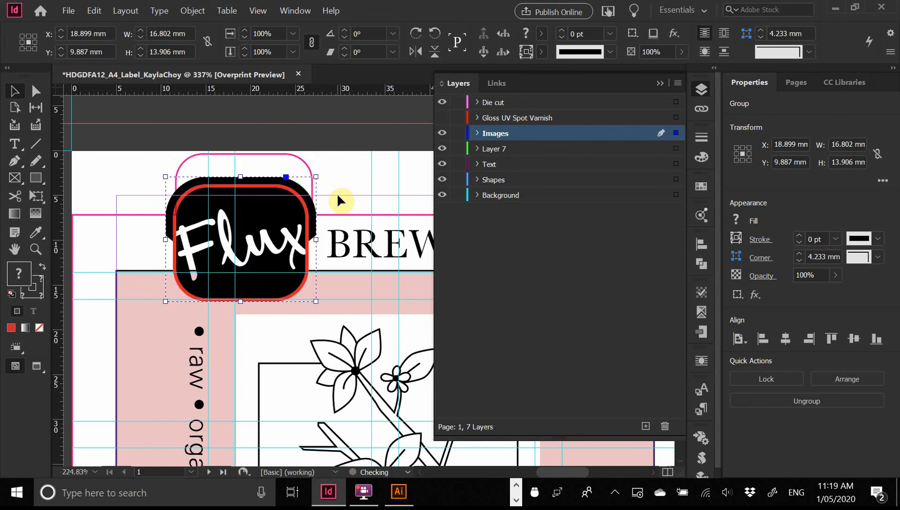
{"action": "key", "text": "Down"}
{"action": "key", "text": "Down"}
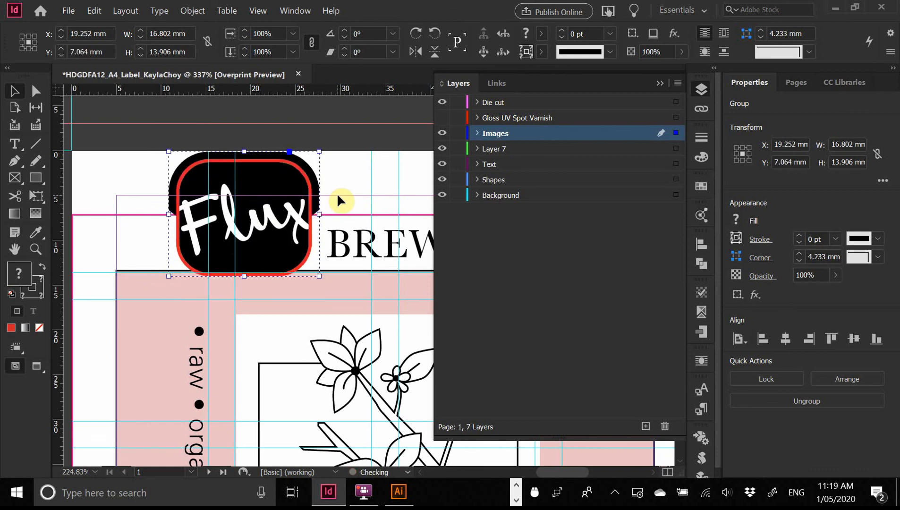
{"action": "key", "text": "Up"}
{"action": "key", "text": "Left"}
{"action": "key", "text": "Right"}
{"action": "key", "text": "Right"}
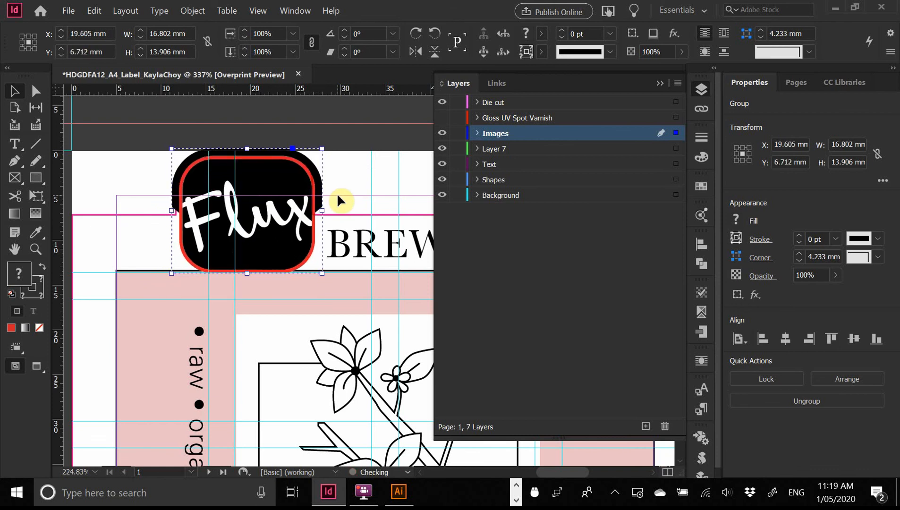
{"action": "key", "text": "Left"}
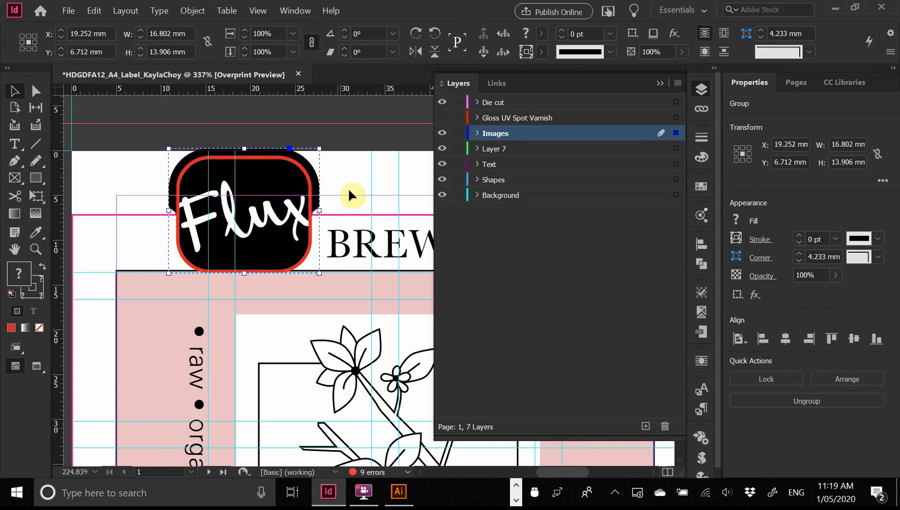
- Check the logo's side edges against the die-cut line, and constrain the logo group's width and height proportions
{"action": "left_click", "coordinate": [354, 146]}
{"action": "left_click_drag", "start_coordinate": [162, 160], "coordinate": [348, 305]}
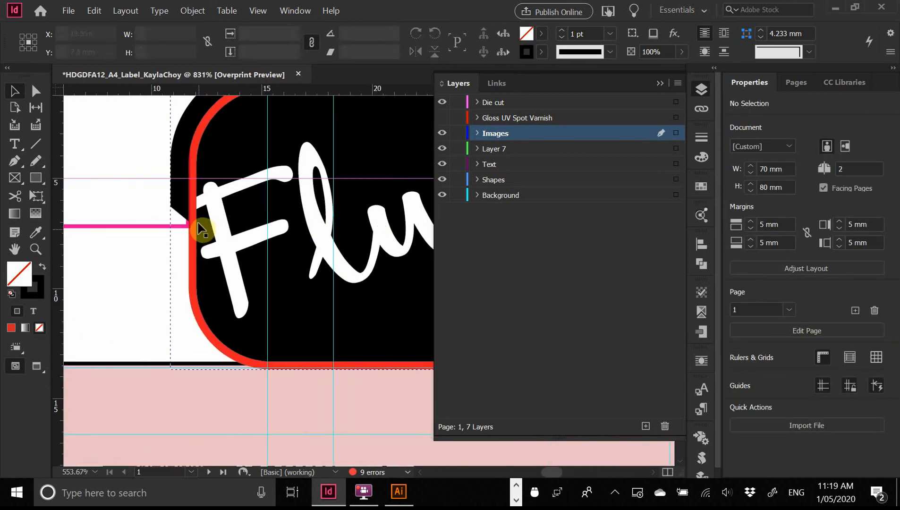
{"action": "left_click_drag", "start_coordinate": [394, 243], "coordinate": [188, 242]}
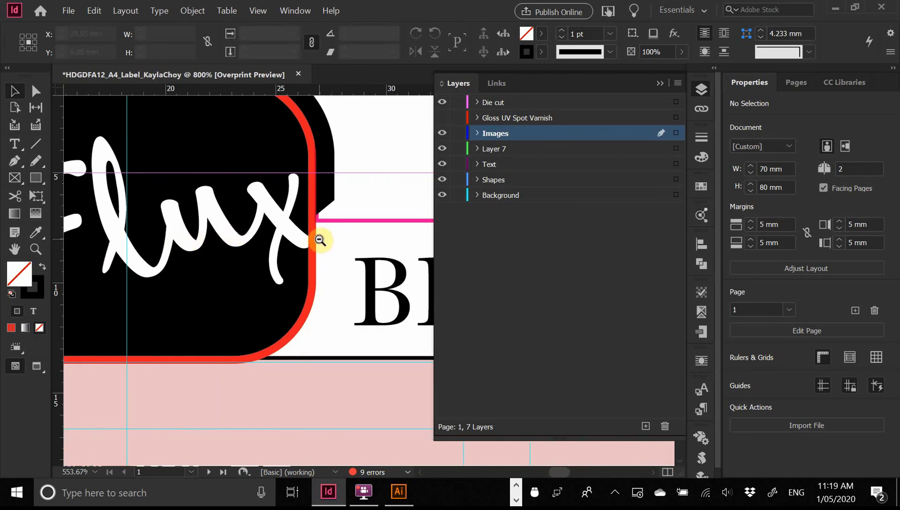
{"action": "left_click", "coordinate": [319, 241], "text": "ctrl+alt"}
{"action": "left_click", "coordinate": [319, 241], "text": "ctrl+alt"}
{"action": "left_click_drag", "start_coordinate": [364, 266], "coordinate": [306, 260]}
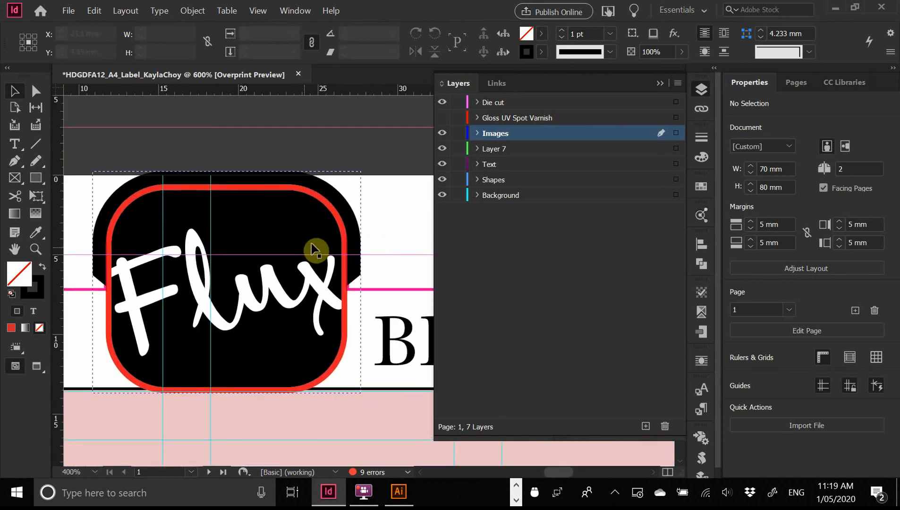
{"action": "left_click", "coordinate": [341, 224]}
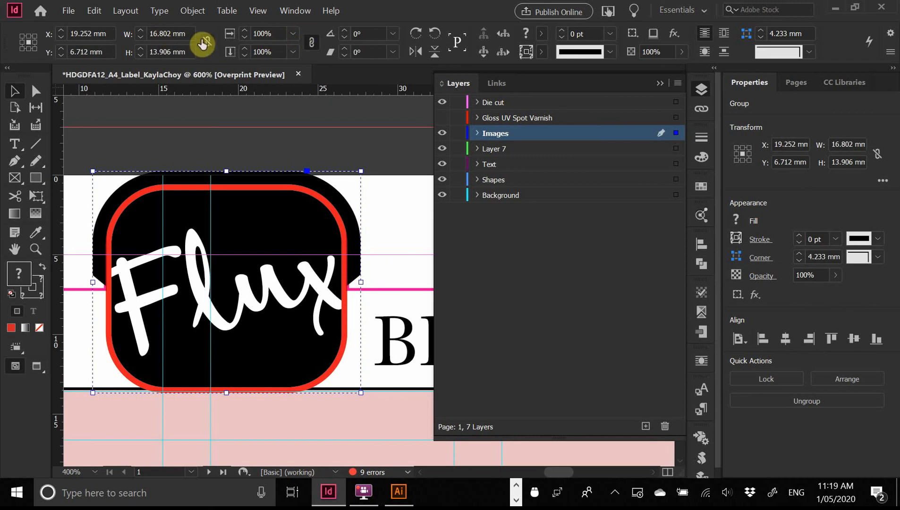
{"action": "left_click", "coordinate": [185, 34]}
{"action": "left_click", "coordinate": [205, 46]}
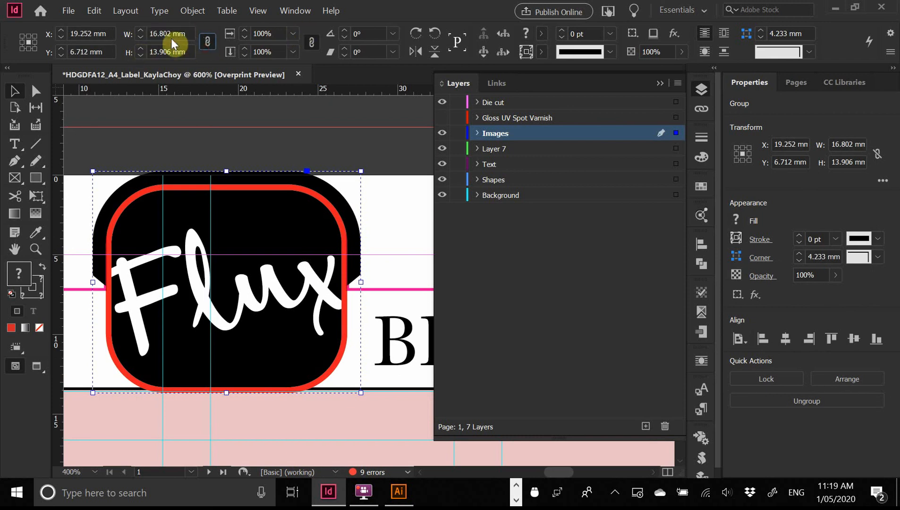
- Set the logo group's width to 17 mm with its proportions constrained
{"action": "left_click", "coordinate": [173, 35]}
{"action": "key", "text": "BackSpace"}
{"action": "key", "text": "BackSpace"}
{"action": "key", "text": "BackSpace"}
{"action": "key", "text": "BackSpace"}
{"action": "key", "text": "BackSpace"}
{"action": "key", "text": "BackSpace"}
{"action": "key", "text": "BackSpace"}
{"action": "type", "text": "18"}
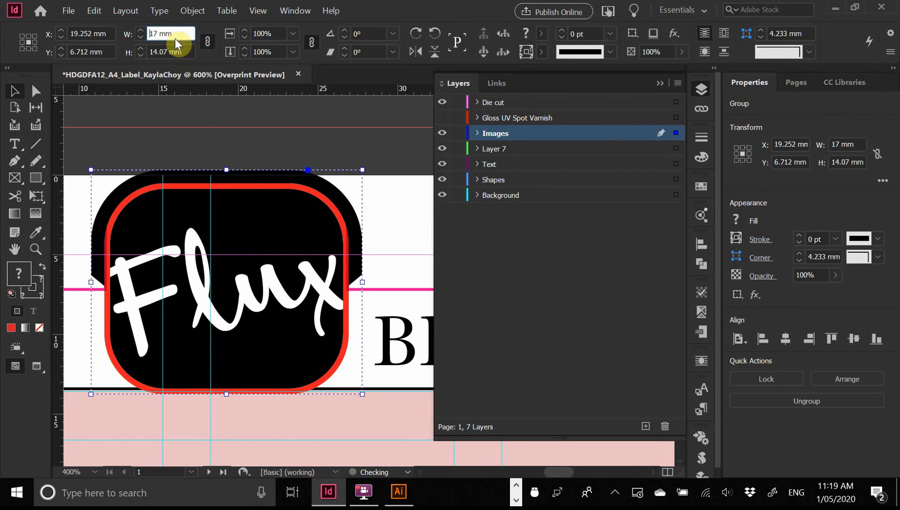
- Compare logo group widths of 17 mm and 16 mm against the die-cut tab, finishing on 16 mm
{"action": "key", "text": "Return"}
{"action": "key", "text": "Down"}
{"action": "key", "text": "Up"}
{"action": "key", "text": "Down"}
{"action": "key", "text": "Up"}
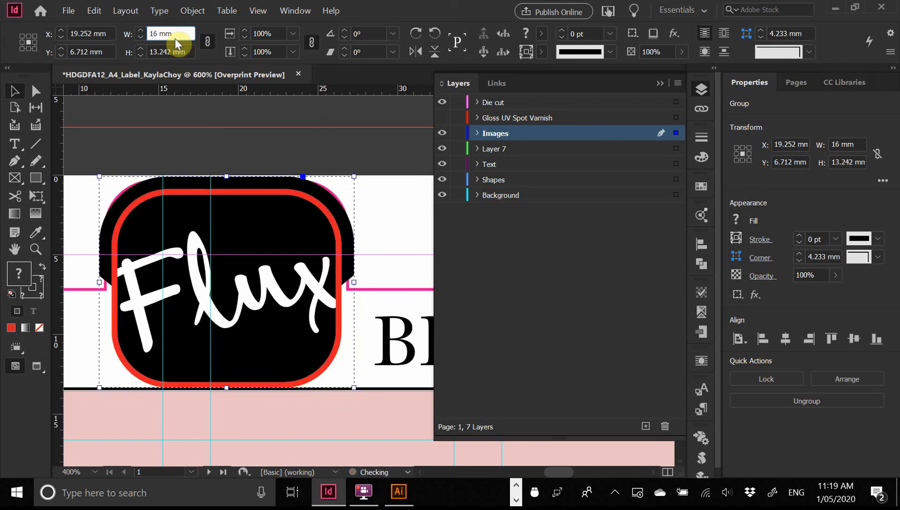
{"action": "key", "text": "Down"}
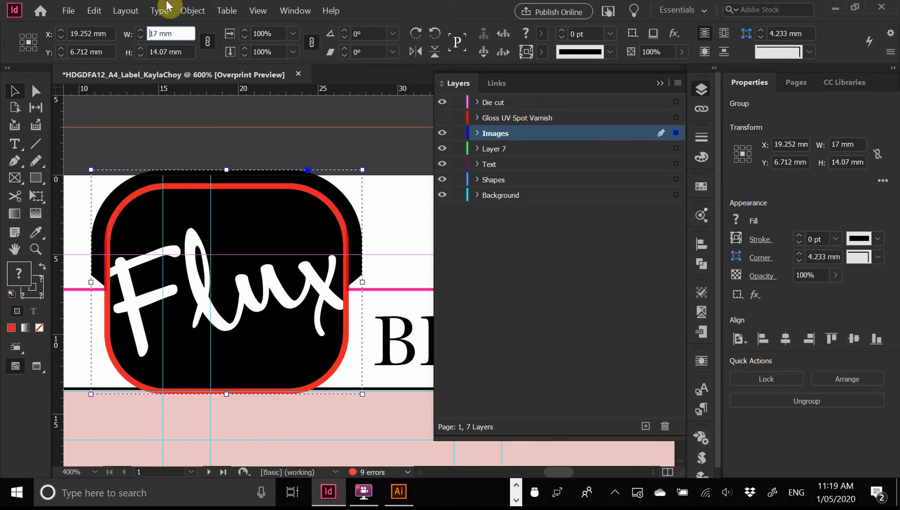
{"action": "key", "text": "Down"}
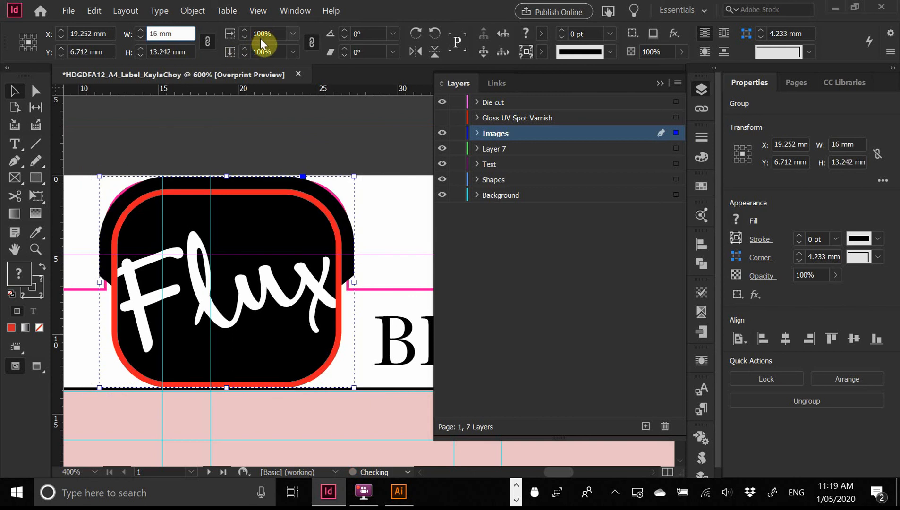
- Scale the logo group up in small percentage increments to about 17.15 × 14.19 mm, and deselect it
{"action": "left_click", "coordinate": [260, 34]}
{"action": "key", "text": "Up"}
{"action": "key", "text": "Up"}
{"action": "key", "text": "Up"}
{"action": "key", "text": "Up"}
{"action": "key", "text": "Up"}
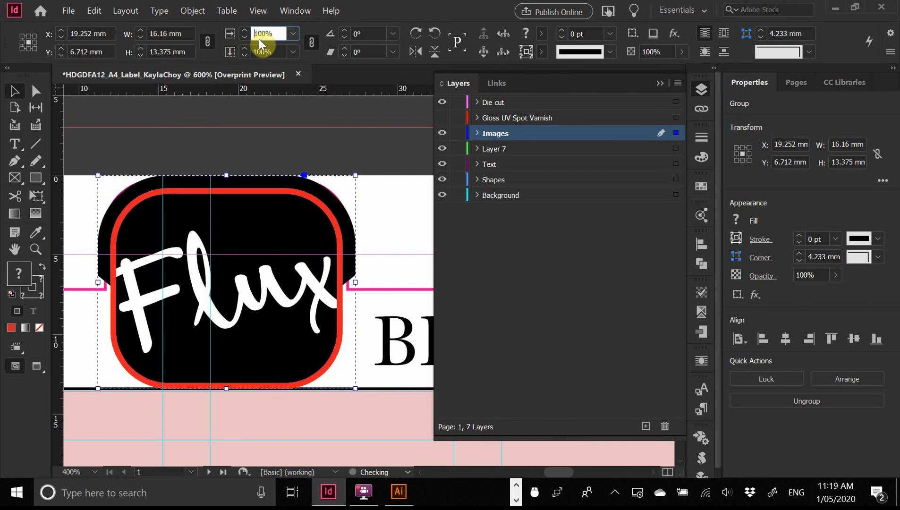
{"action": "key", "text": "Up"}
{"action": "key", "text": "Up"}
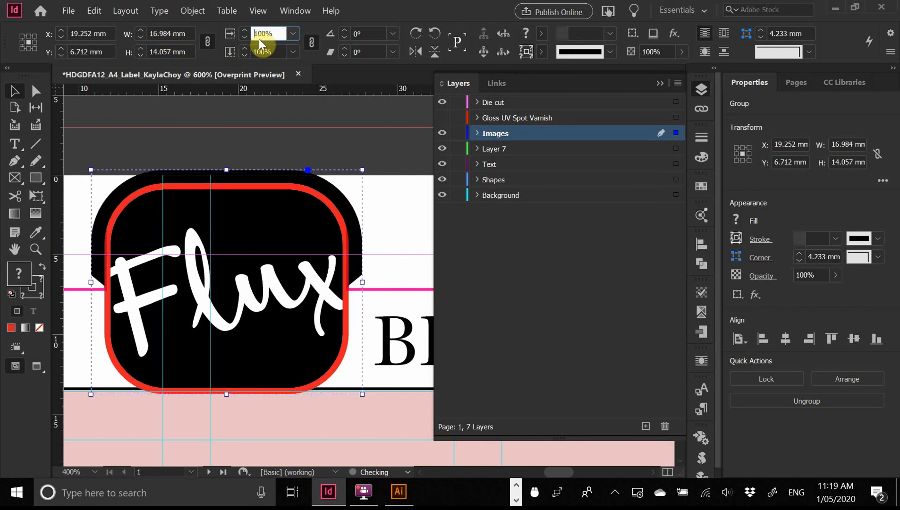
{"action": "key", "text": "Down"}
{"action": "key", "text": "Down"}
{"action": "key", "text": "Down"}
{"action": "key", "text": "Up"}
{"action": "key", "text": "Up"}
{"action": "key", "text": "Up"}
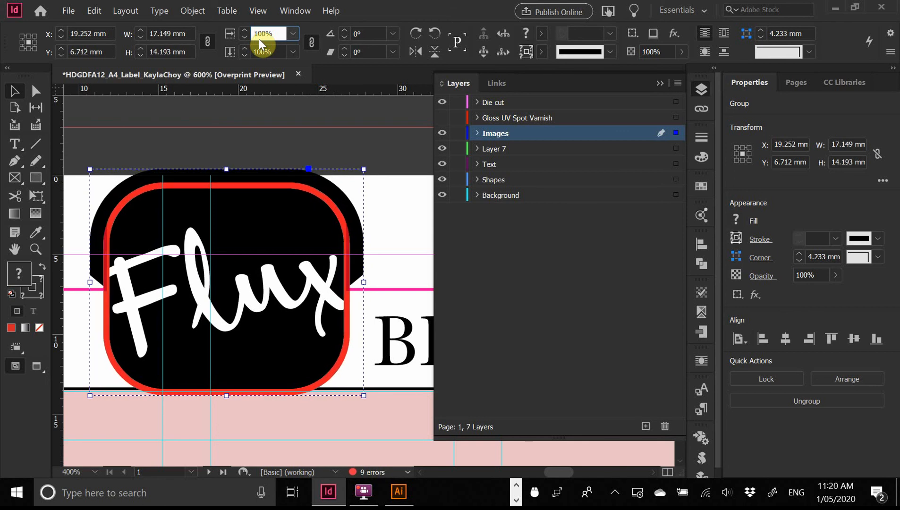
{"action": "left_click", "coordinate": [244, 145]}
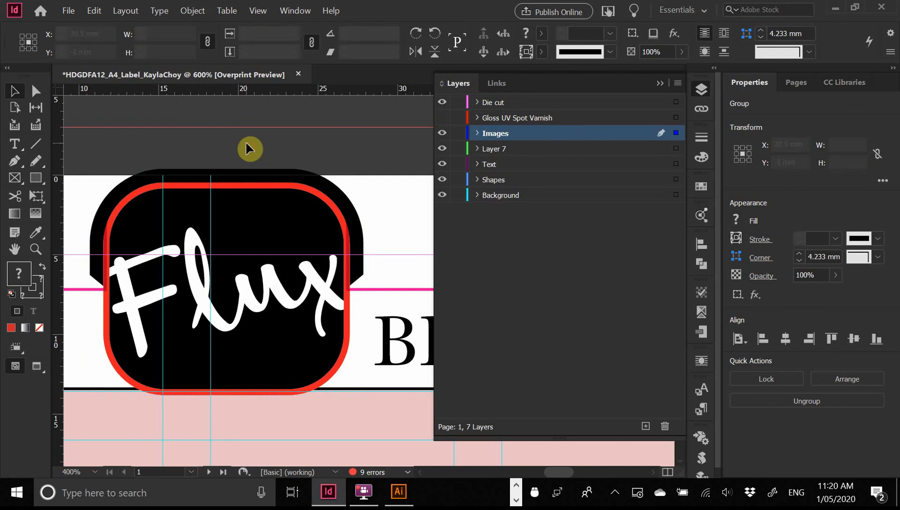
- Ungroup the Flux logo on the label so its red outline is a separate object
{"action": "left_click", "coordinate": [246, 164], "text": "ctrl+alt"}
{"action": "left_click", "coordinate": [293, 256], "text": "ctrl+alt"}
{"action": "left_click_drag", "start_coordinate": [286, 221], "coordinate": [161, 137]}
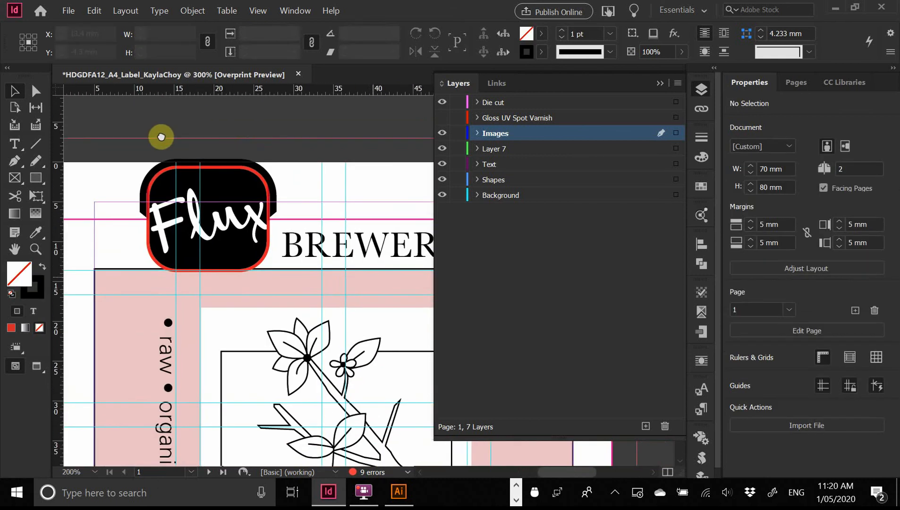
{"action": "left_click_drag", "start_coordinate": [293, 185], "coordinate": [322, 180]}
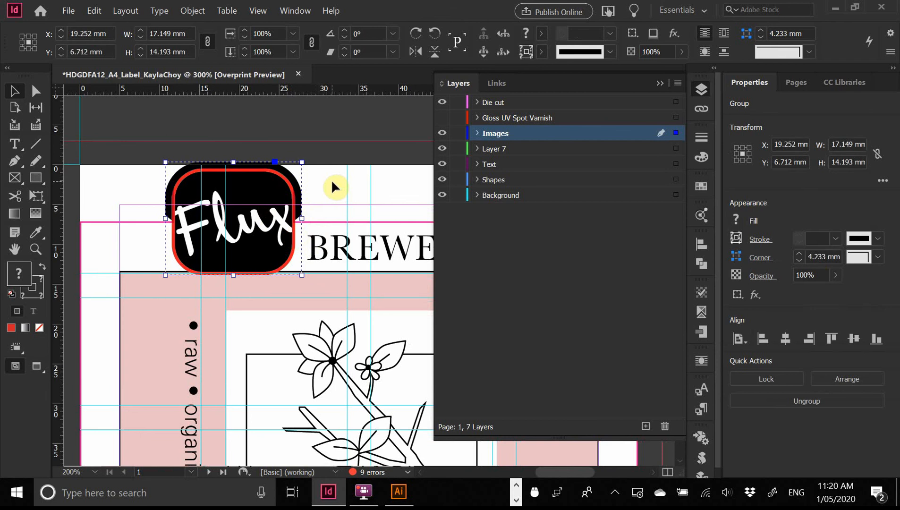
{"action": "key", "text": "ctrl+shift+g"}
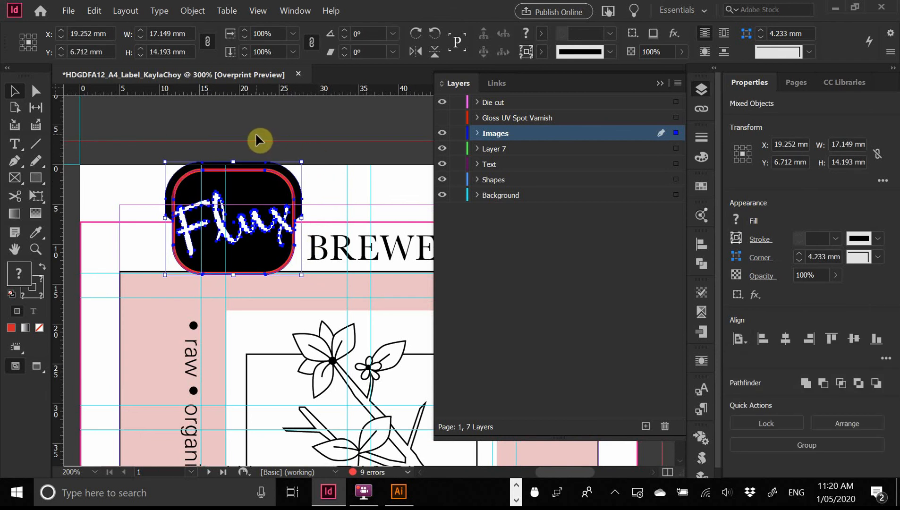
{"action": "left_click", "coordinate": [191, 11]}
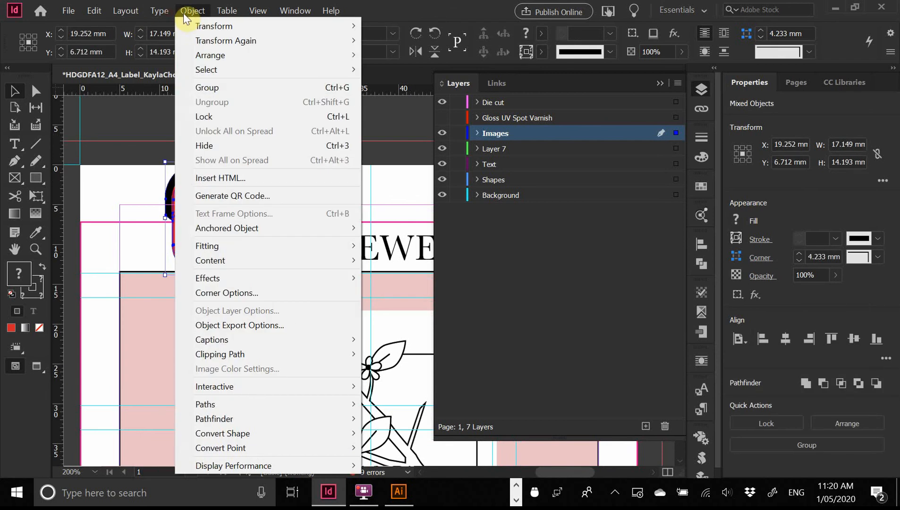
{"action": "left_click", "coordinate": [140, 142]}
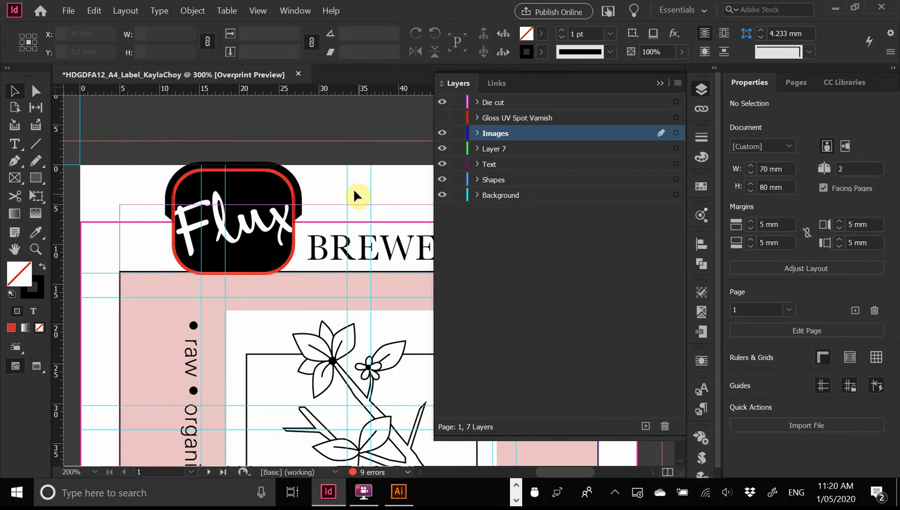
- Set the stroke weight of the logo's red outline to 0.5 pt and check its edge against the black shape
{"action": "key", "text": "ctrl+space"}
{"action": "left_click_drag", "start_coordinate": [271, 191], "coordinate": [365, 285]}
{"action": "mouse_move", "coordinate": [276, 289]}
{"action": "left_mouse_down"}
{"action": "mouse_move", "coordinate": [324, 287]}
{"action": "mouse_move", "coordinate": [278, 297]}
{"action": "left_mouse_up"}
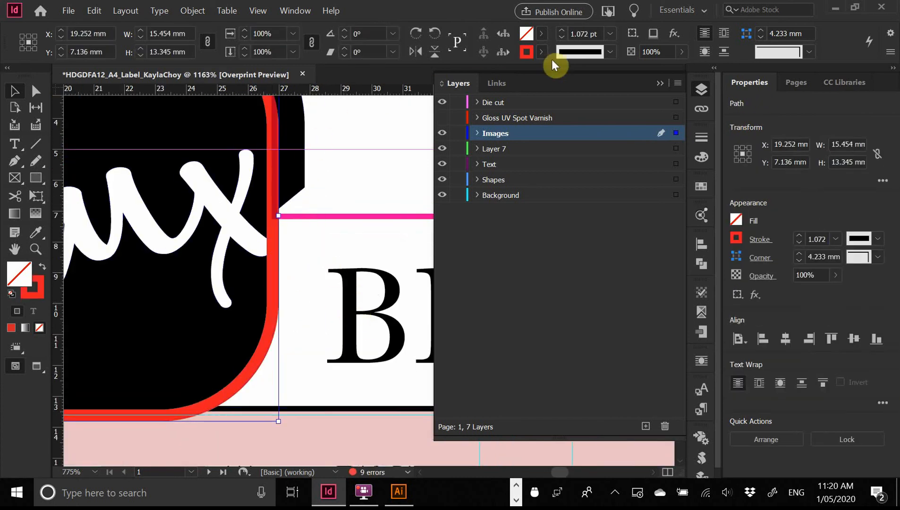
{"action": "left_click", "coordinate": [610, 33]}
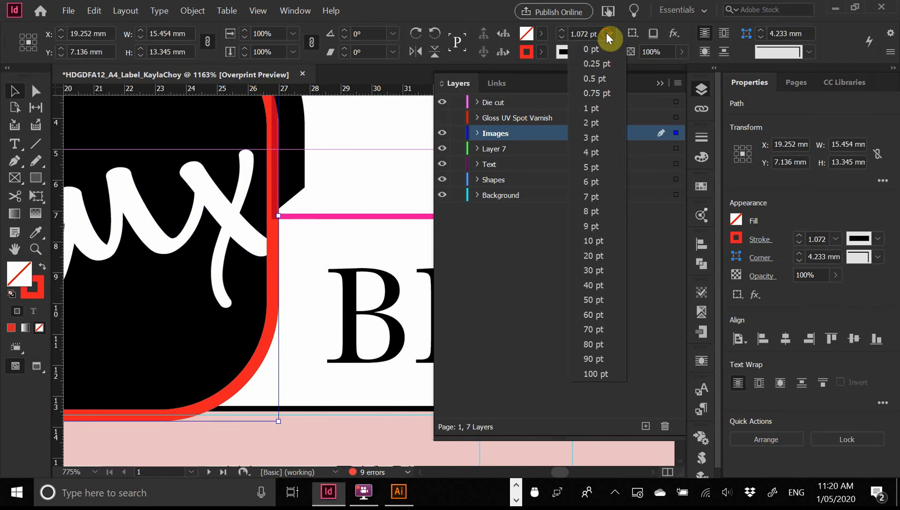
{"action": "left_click", "coordinate": [608, 78]}
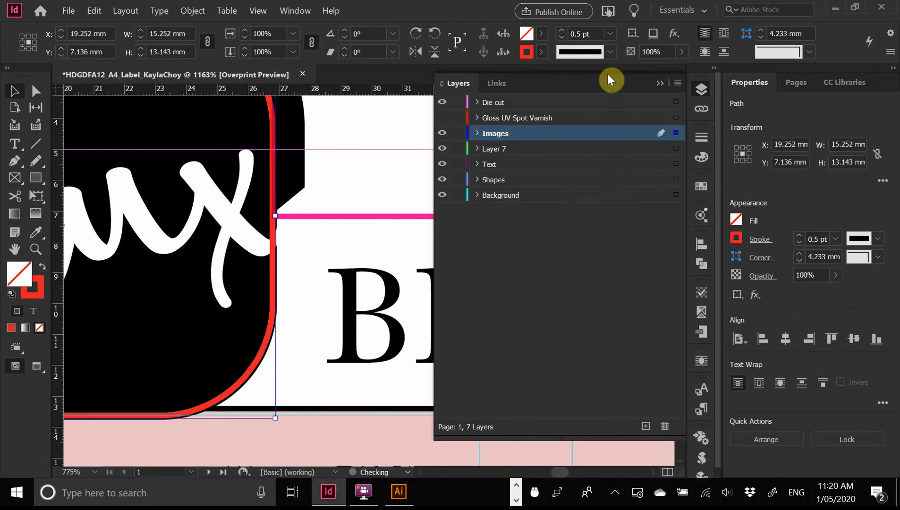
{"action": "left_click", "coordinate": [342, 177]}
{"action": "left_click", "coordinate": [293, 284], "text": "ctrl+alt"}
{"action": "left_click", "coordinate": [296, 285], "text": "ctrl+alt"}
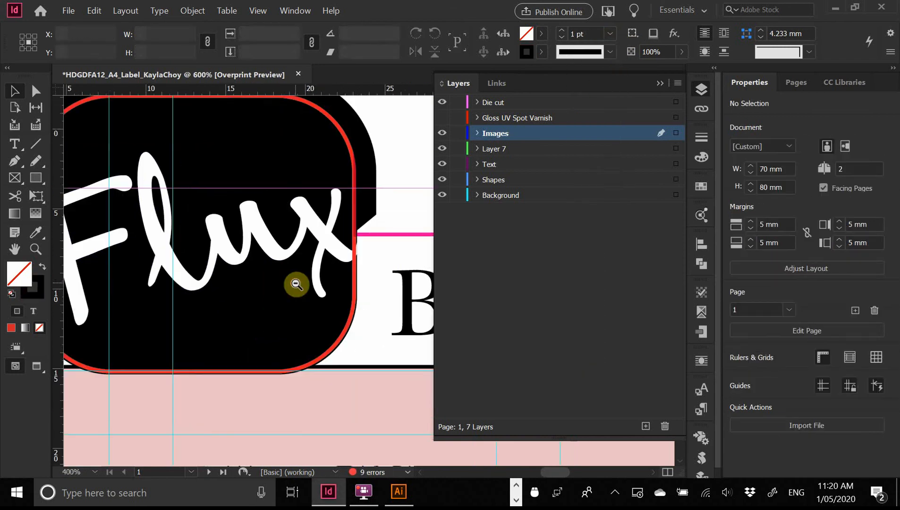
{"action": "left_click_drag", "start_coordinate": [300, 290], "coordinate": [278, 287]}
{"action": "left_click_drag", "start_coordinate": [401, 281], "coordinate": [335, 261]}
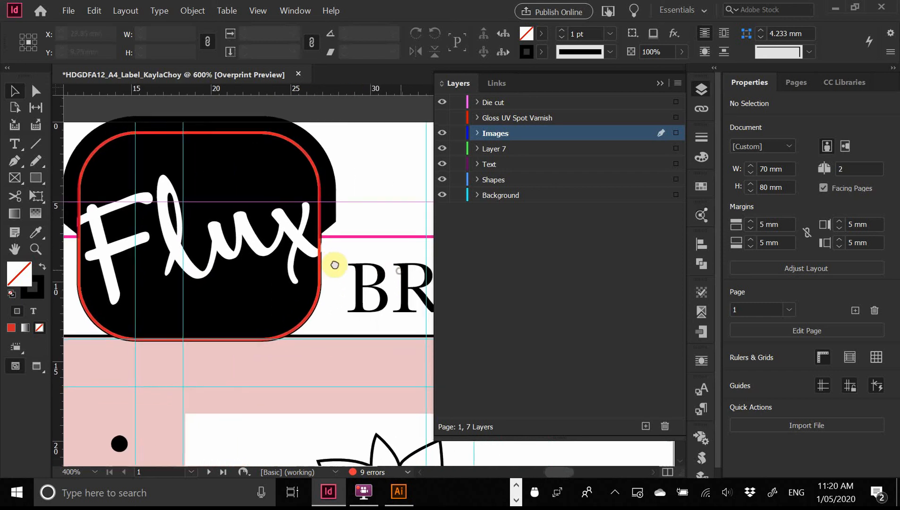
{"action": "left_click", "coordinate": [346, 236]}
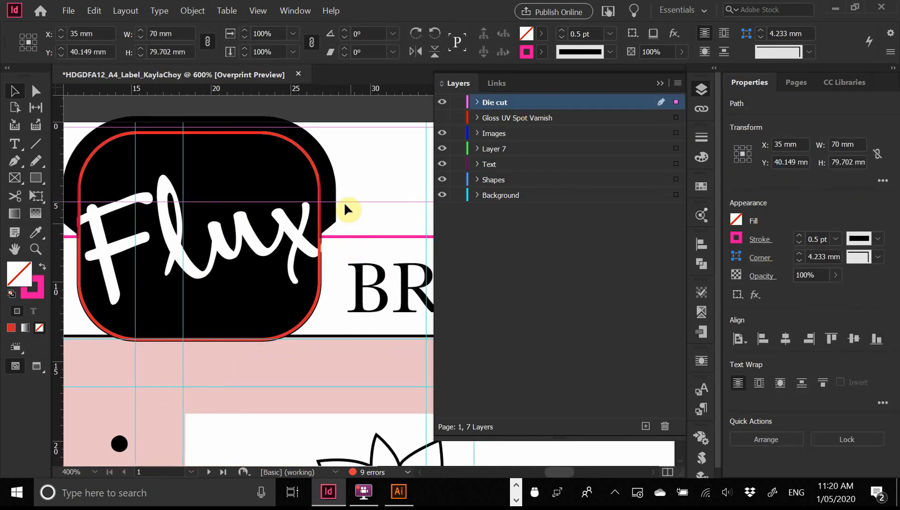
{"action": "left_click_drag", "start_coordinate": [317, 192], "coordinate": [337, 197]}
{"action": "key", "text": "ctrl+z"}
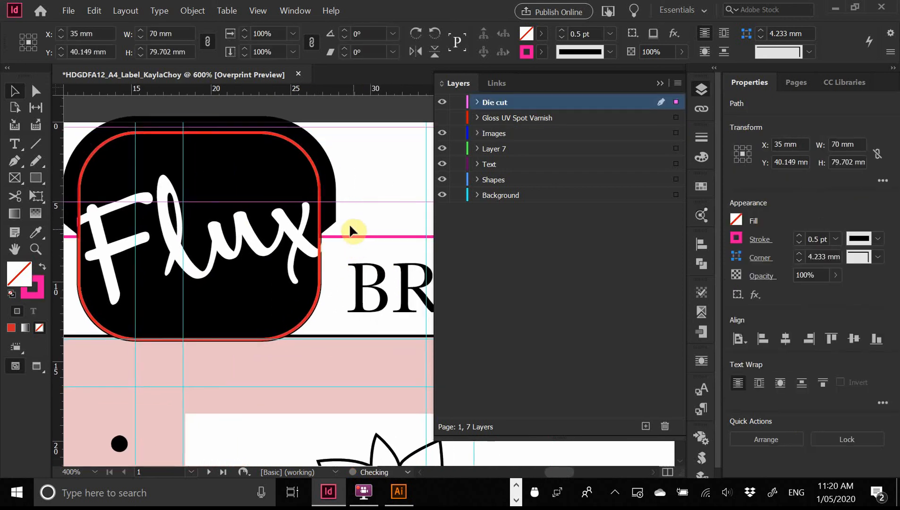
{"action": "left_click_drag", "start_coordinate": [317, 276], "coordinate": [350, 266]}
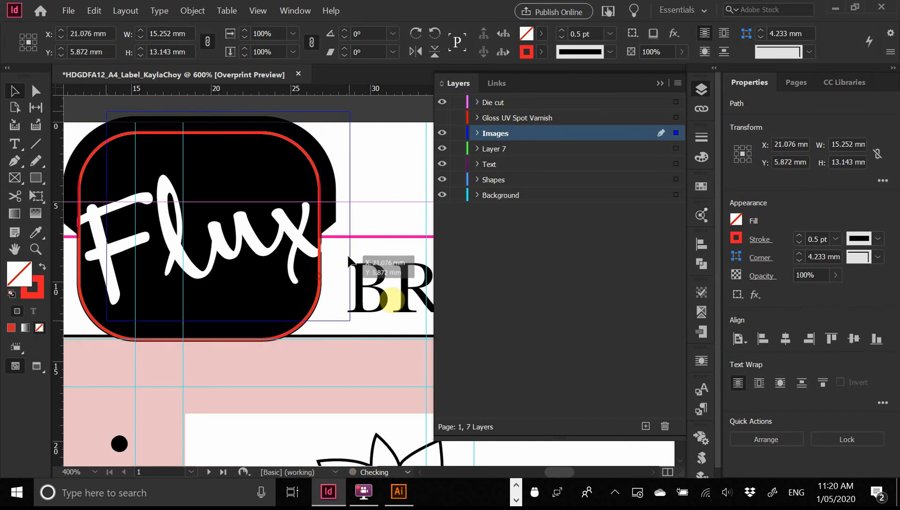
{"action": "key", "text": "ctrl+z"}
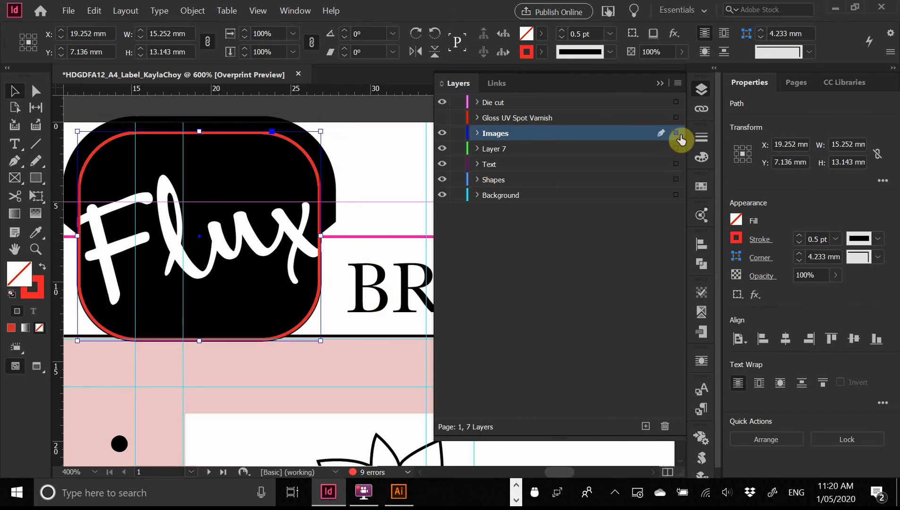
- Move the logo's red outline to the Die cut layer, hide the Images, Text and Shapes layers, and deselect the outline
{"action": "left_click_drag", "start_coordinate": [676, 134], "coordinate": [677, 105]}
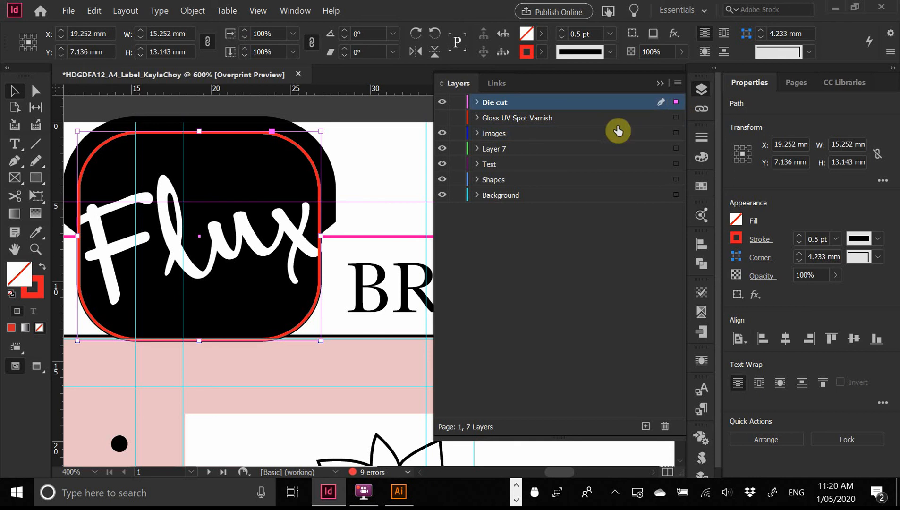
{"action": "left_click_drag", "start_coordinate": [442, 134], "coordinate": [444, 216]}
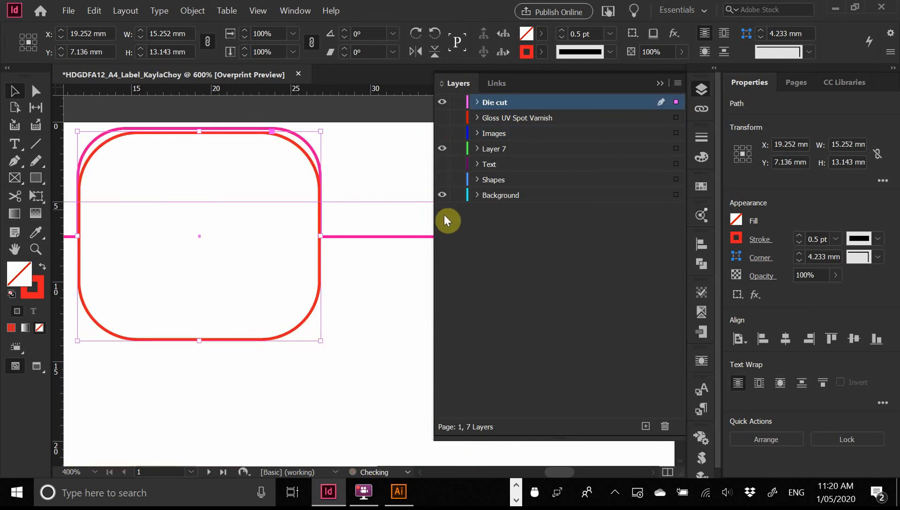
{"action": "left_click", "coordinate": [377, 158]}
{"action": "left_click", "coordinate": [332, 191], "text": "ctrl+alt"}
{"action": "left_click_drag", "start_coordinate": [389, 231], "coordinate": [358, 183]}
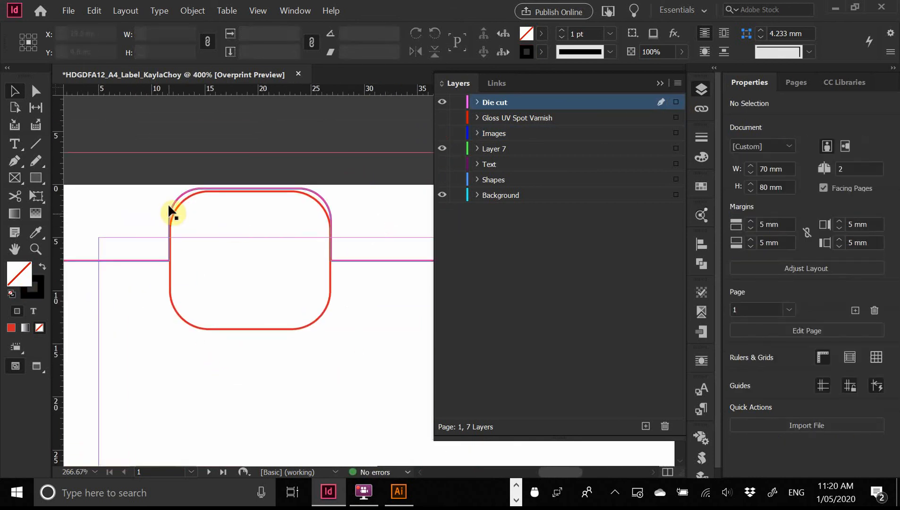
- Merge the die-cut path and the red outline into one shape with Pathfinder Add, and deselect it
{"action": "left_click", "coordinate": [353, 261]}
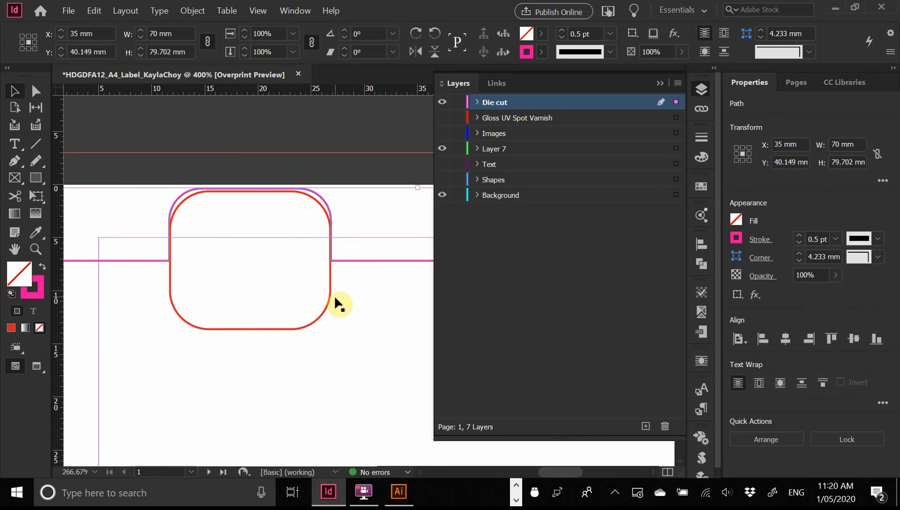
{"action": "left_click", "coordinate": [331, 297], "text": "shift"}
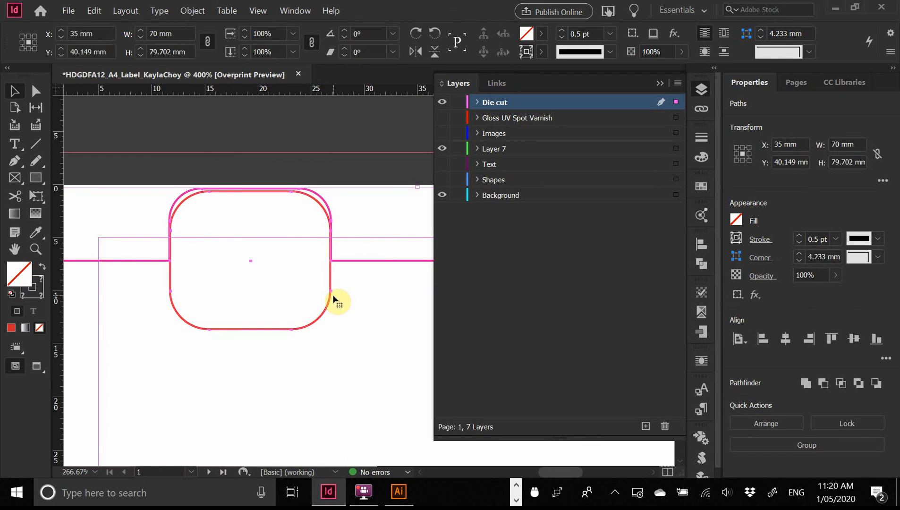
{"action": "left_click", "coordinate": [195, 11]}
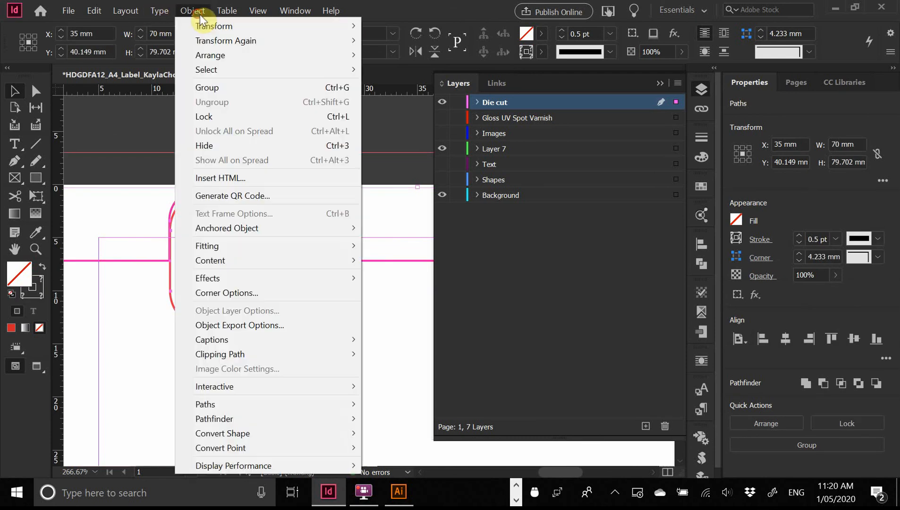
{"action": "mouse_move", "coordinate": [235, 343]}
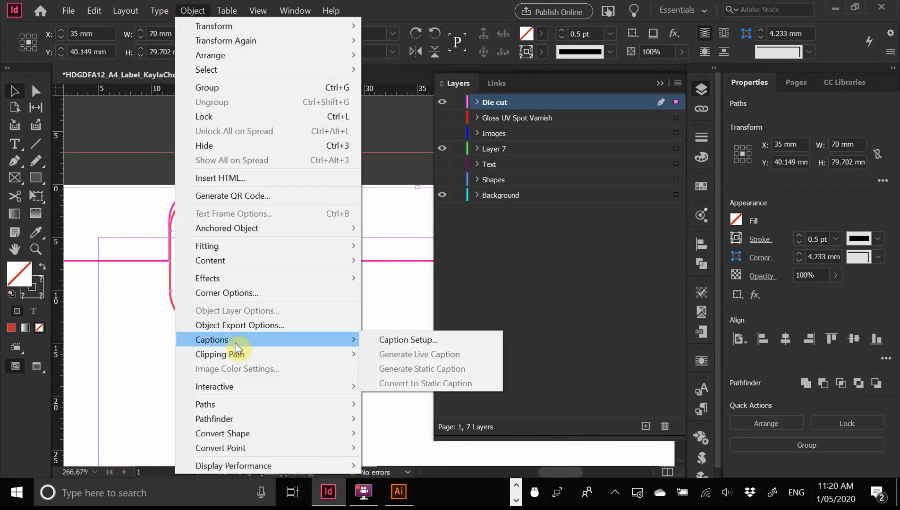
{"action": "mouse_move", "coordinate": [263, 418]}
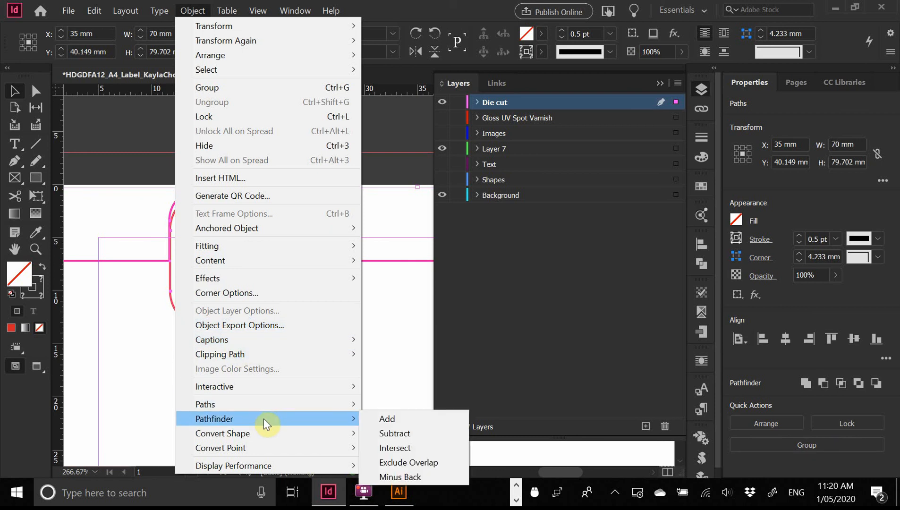
{"action": "left_click", "coordinate": [385, 419]}
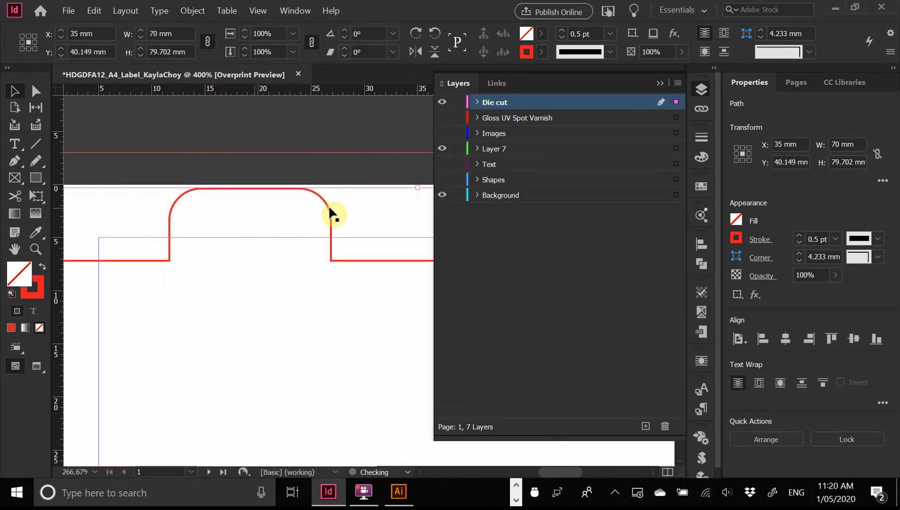
{"action": "left_click", "coordinate": [378, 197]}
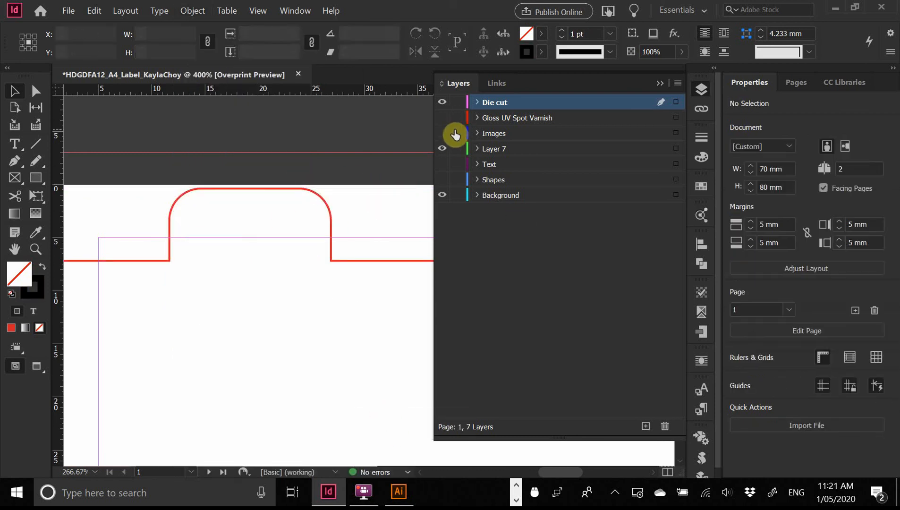
- Show the Text, Shapes and Images layers again and examine the merged die line around the Flux logo up close
{"action": "left_click_drag", "start_coordinate": [444, 164], "coordinate": [443, 180]}
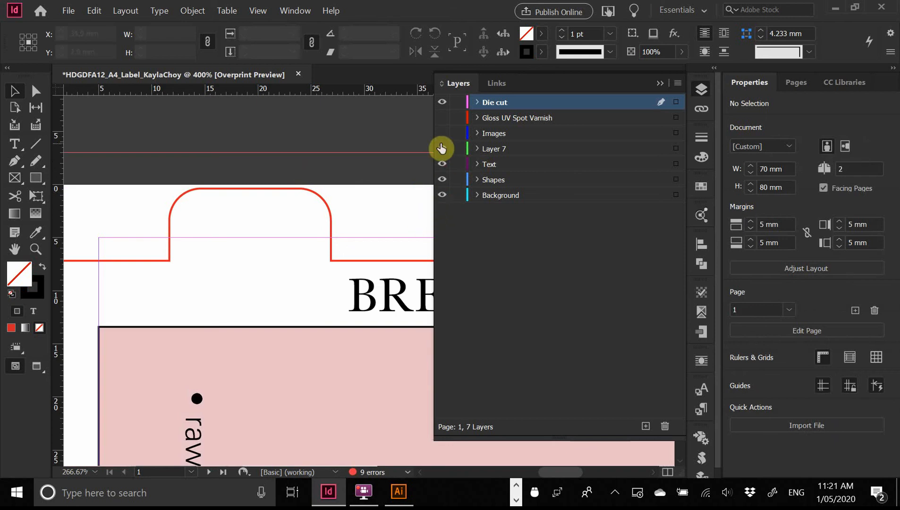
{"action": "left_click_drag", "start_coordinate": [442, 149], "coordinate": [442, 134]}
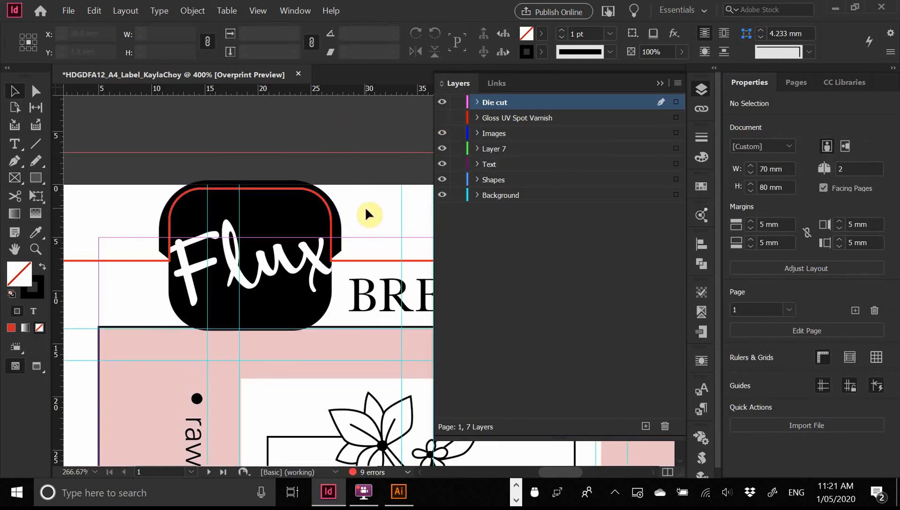
{"action": "key", "text": "ctrl+space"}
{"action": "left_click_drag", "start_coordinate": [289, 186], "coordinate": [347, 247]}
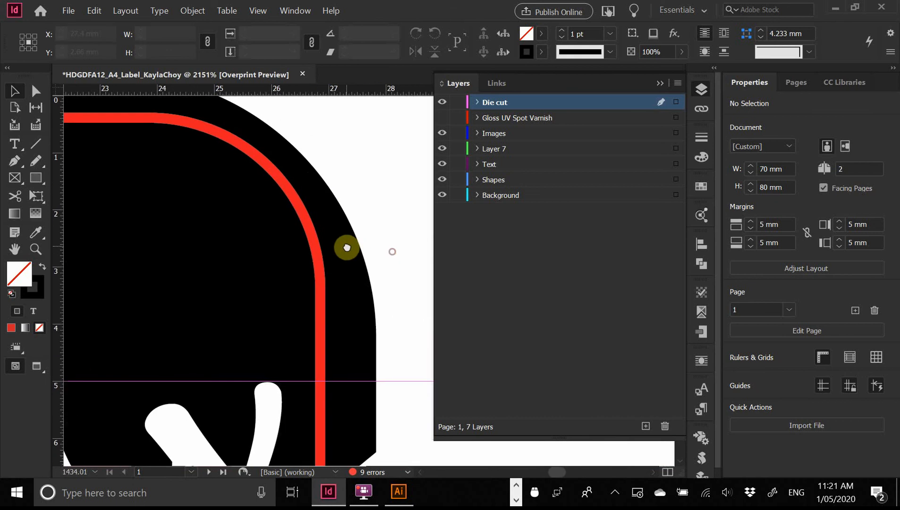
{"action": "left_click", "coordinate": [338, 238], "text": "ctrl+alt"}
{"action": "left_click", "coordinate": [335, 235], "text": "ctrl+alt"}
{"action": "left_click", "coordinate": [354, 287], "text": "ctrl+alt"}
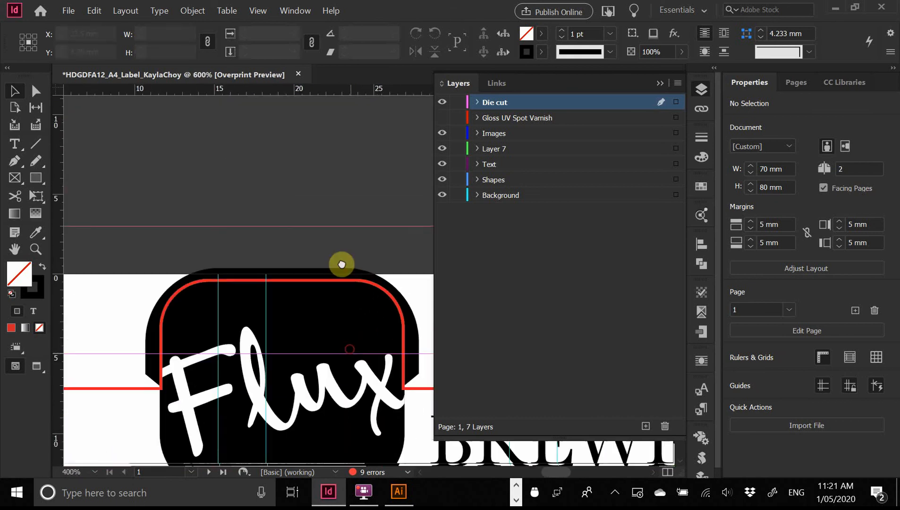
{"action": "left_click", "coordinate": [343, 263], "text": "ctrl+alt"}
- Undo the layer visibility changes and the Pathfinder merge of the die-cut path with the red outline
{"action": "key", "text": "ctrl+z"}
{"action": "key", "text": "ctrl+z"}
{"action": "key", "text": "ctrl+z"}
{"action": "key", "text": "ctrl+z"}
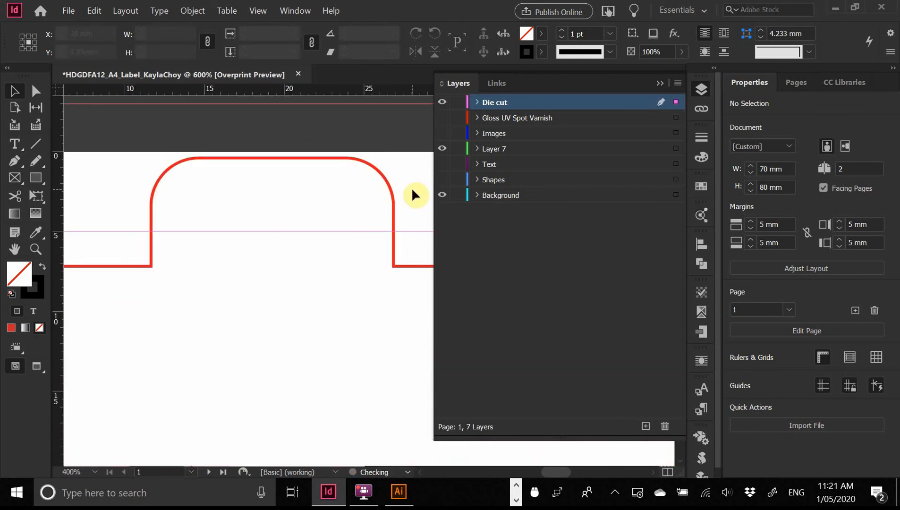
{"action": "left_click", "coordinate": [389, 155]}
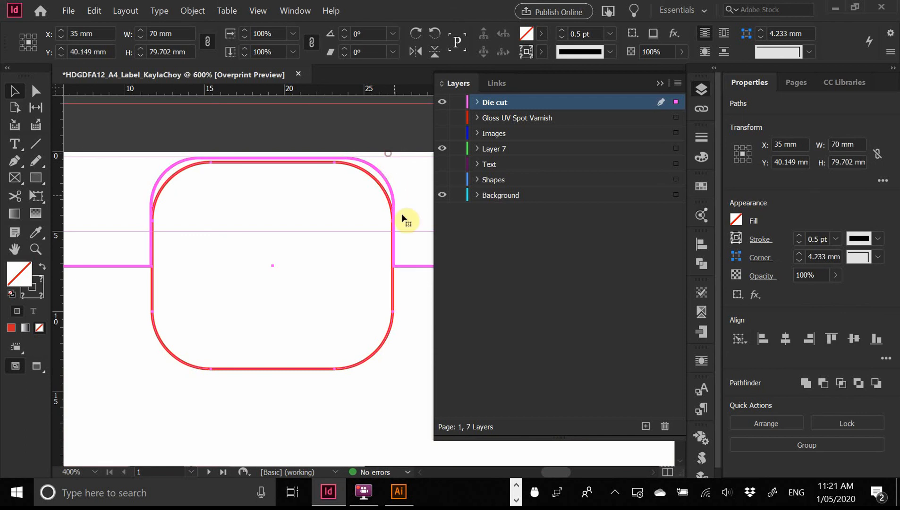
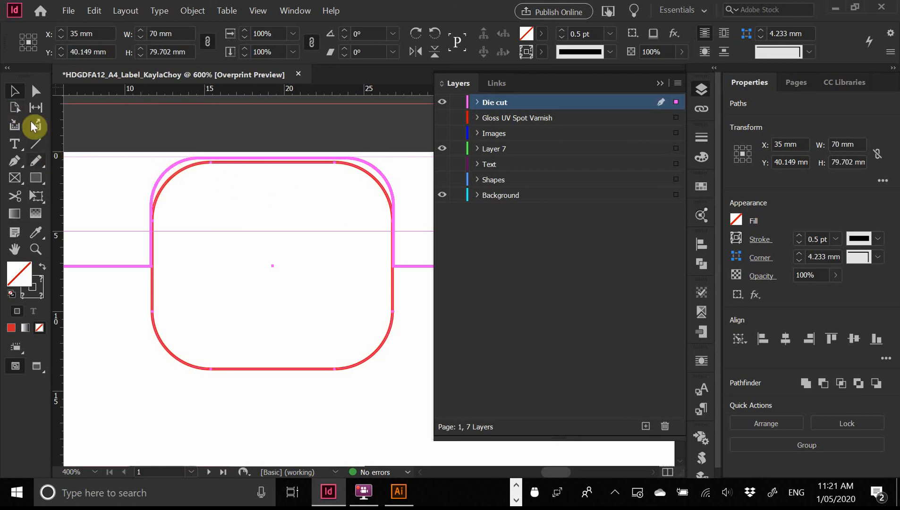
- Draw a rectangle about 20.3 × 7.1 mm across the upper part of the tab and copy the die-cut line's stroke style onto it
{"action": "left_click", "coordinate": [35, 184]}
{"action": "left_click_drag", "start_coordinate": [109, 141], "coordinate": [432, 255]}
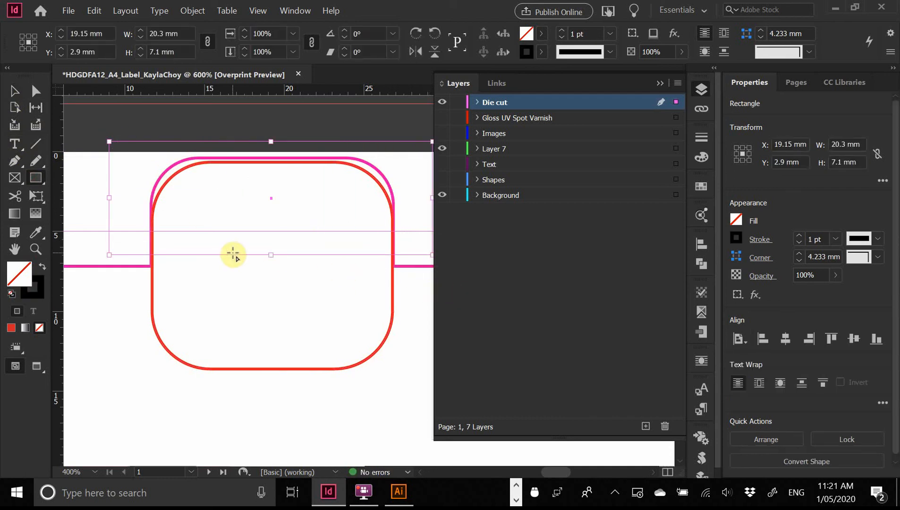
{"action": "key", "text": "i"}
{"action": "left_click", "coordinate": [125, 265]}
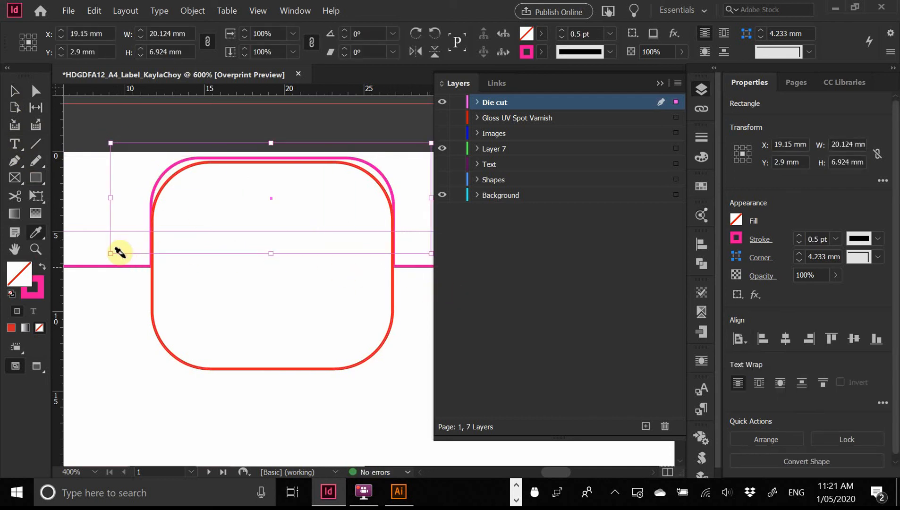
- Reselect the rectangle, expand the Die cut layer's object list, and swap the rectangle's fill and stroke back and forth
{"action": "left_click", "coordinate": [13, 94]}
{"action": "key", "text": "Delete"}
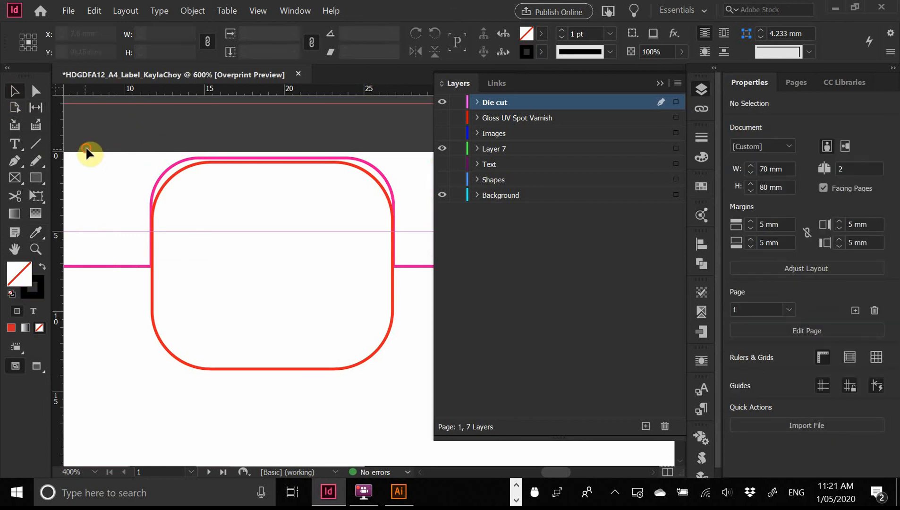
{"action": "left_click_drag", "start_coordinate": [132, 201], "coordinate": [134, 197]}
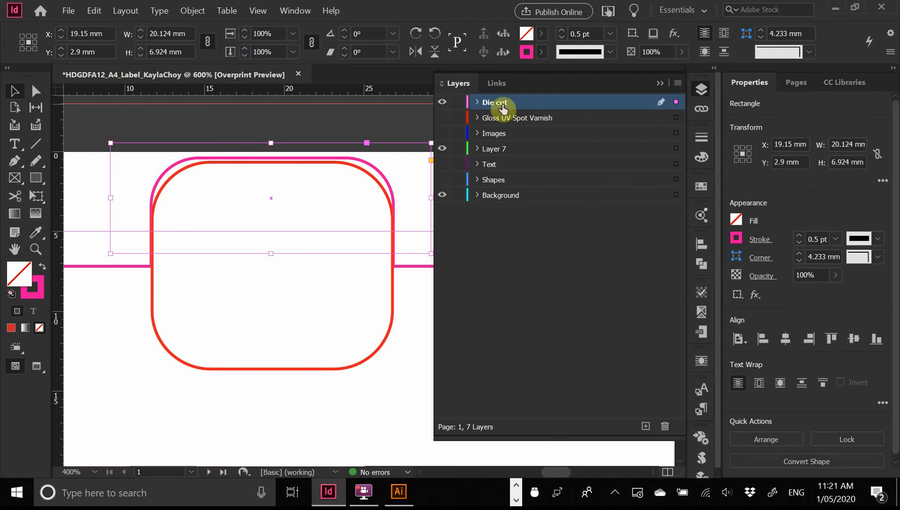
{"action": "left_click", "coordinate": [477, 102]}
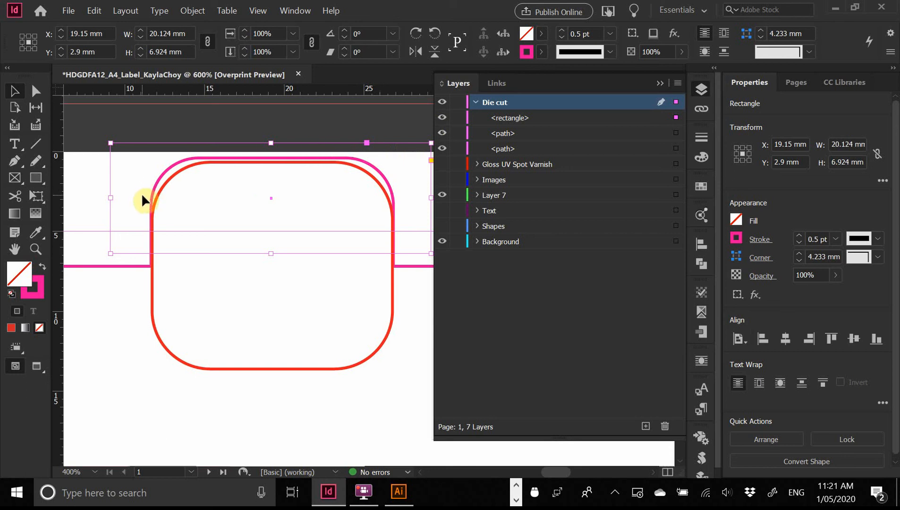
{"action": "key", "text": "shift+x"}
{"action": "key", "text": "shift+x"}
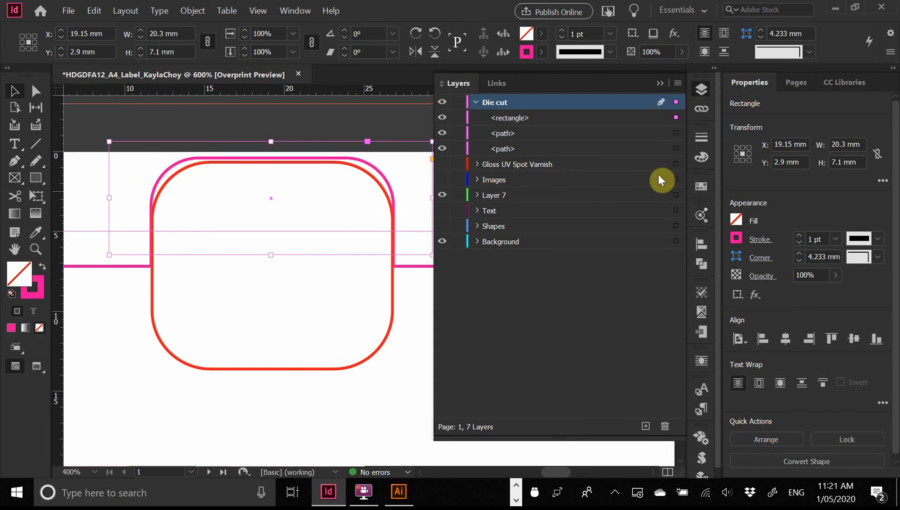
- Test the rectangle's visibility above the page and over the tab, including with fill and stroke swapped, and delete it
{"action": "left_click", "coordinate": [354, 176], "text": "ctrl+alt"}
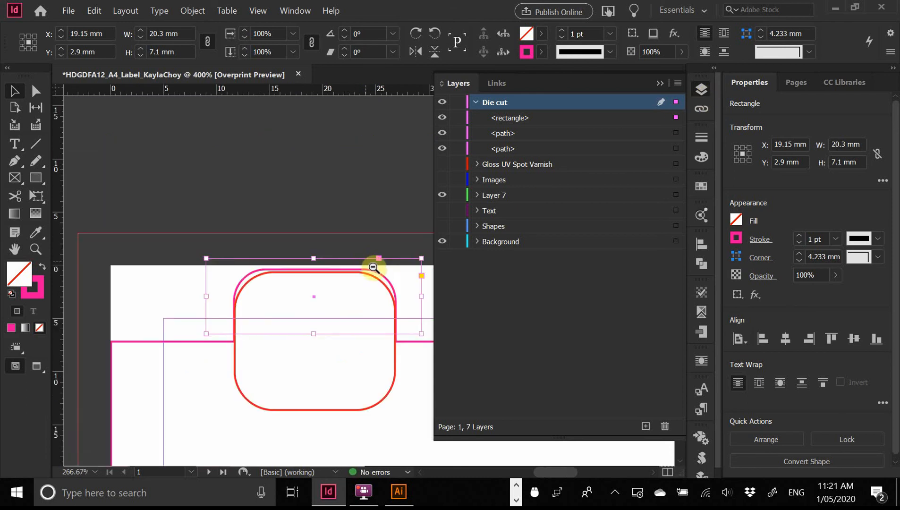
{"action": "left_click_drag", "start_coordinate": [373, 266], "coordinate": [333, 138]}
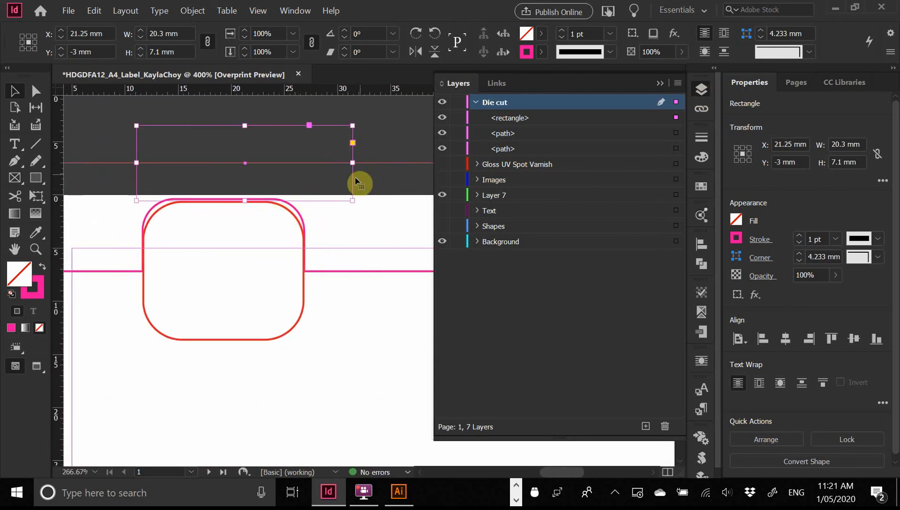
{"action": "key", "text": "w"}
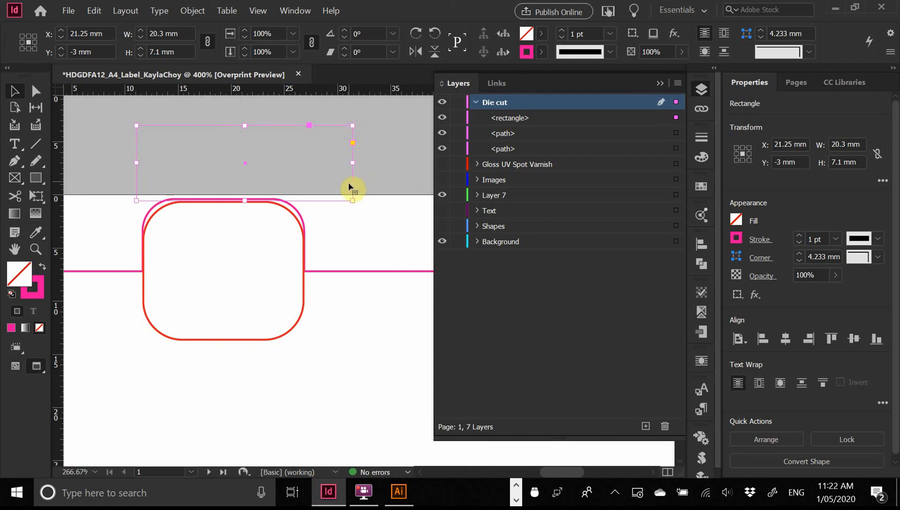
{"action": "left_click_drag", "start_coordinate": [349, 186], "coordinate": [383, 240]}
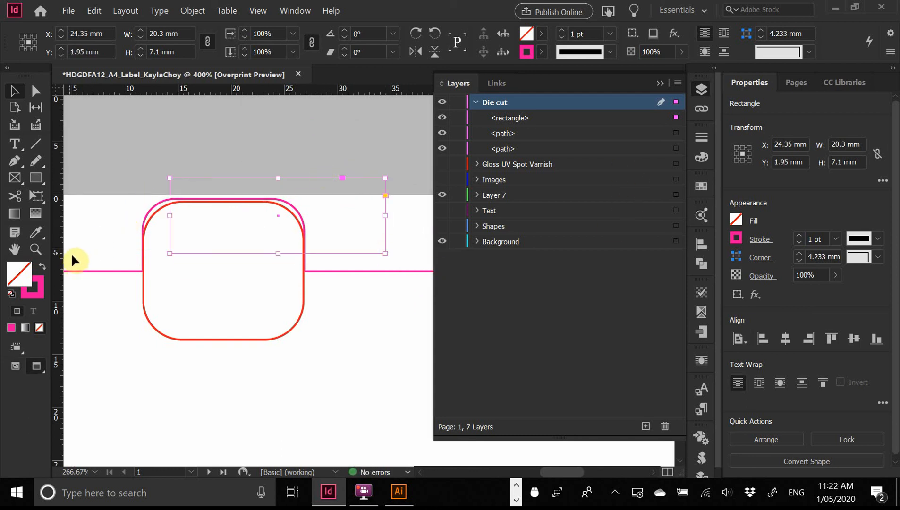
{"action": "key", "text": "shift+x"}
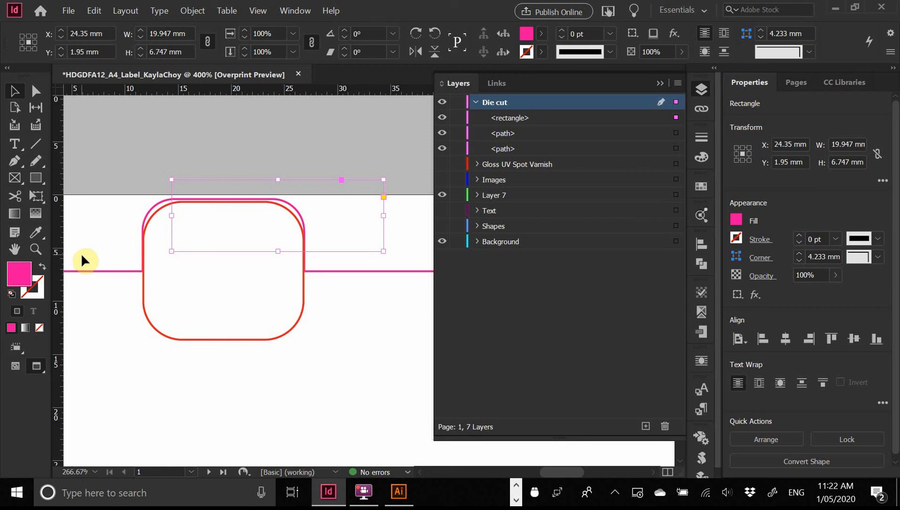
{"action": "key", "text": "Delete"}
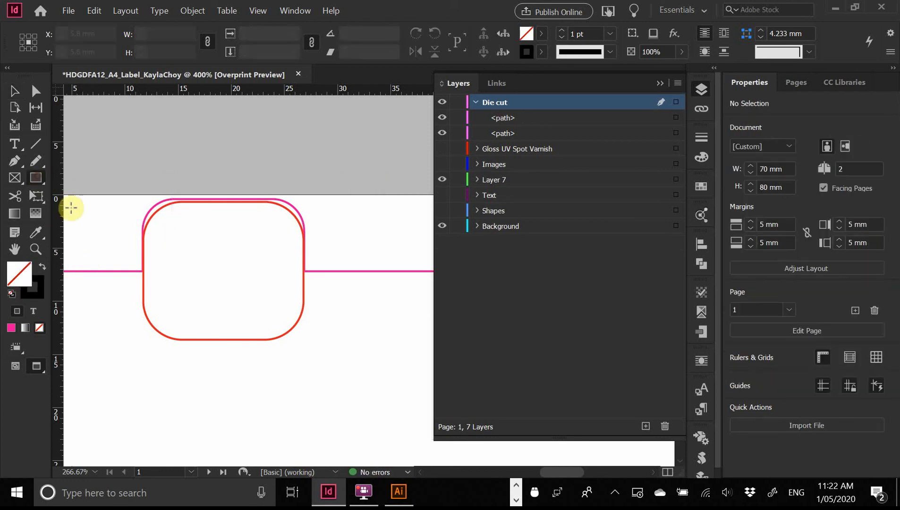
- Draw an ellipse about 2.8 × 3 mm beside the die-cut tab and turn off the separations preview
{"action": "left_click_drag", "start_coordinate": [41, 181], "coordinate": [119, 248]}
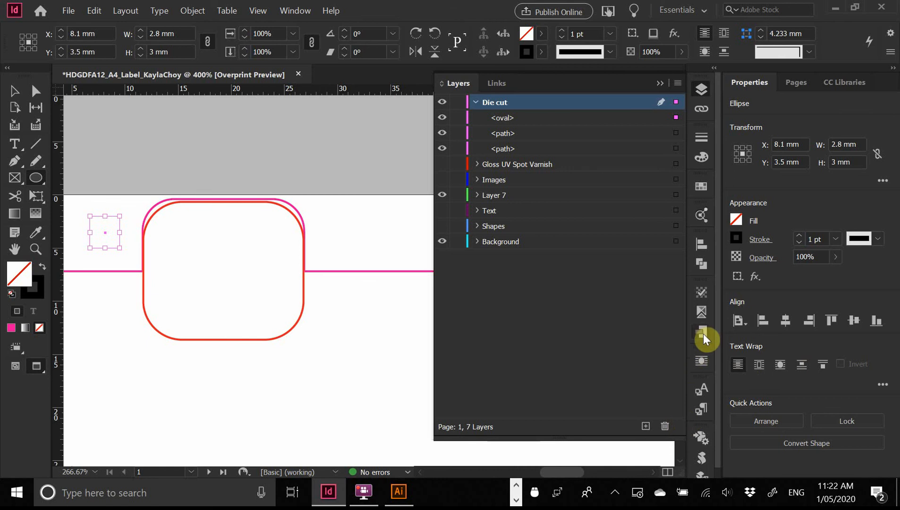
{"action": "left_click", "coordinate": [704, 307]}
{"action": "left_click", "coordinate": [595, 284]}
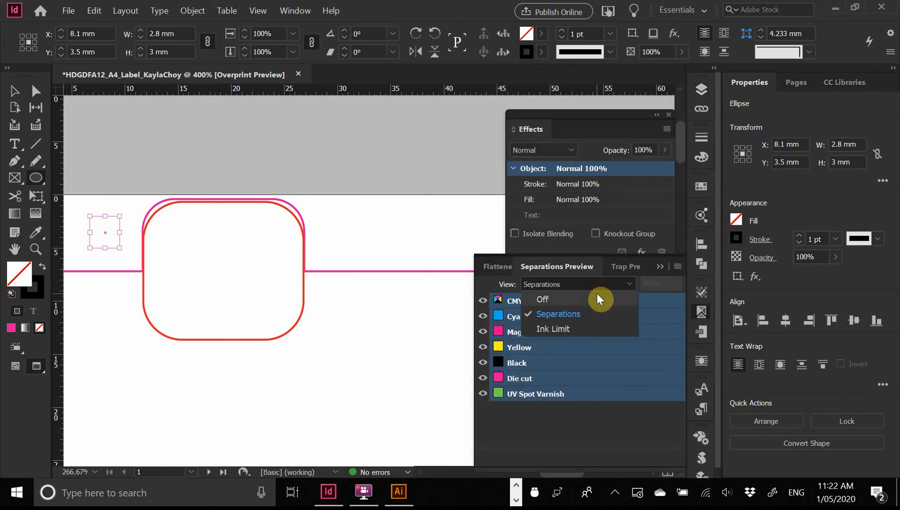
{"action": "left_click", "coordinate": [597, 296]}
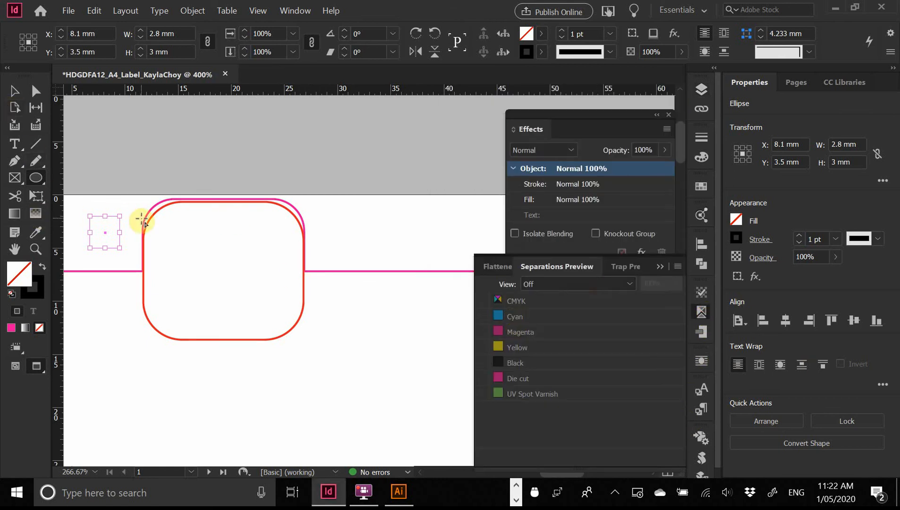
- Swap the small ellipse's fill and stroke to test its visibility, and delete the ellipse
{"action": "key", "text": "shift+x"}
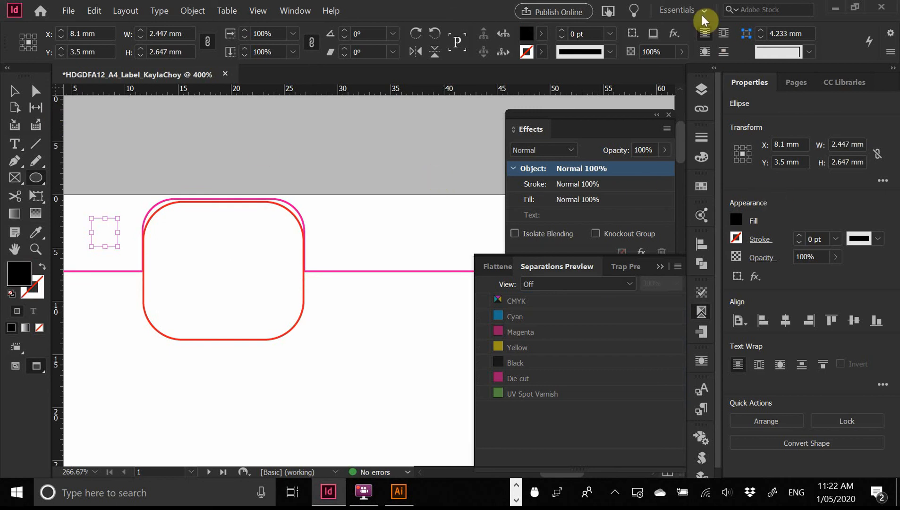
{"action": "left_click", "coordinate": [709, 106]}
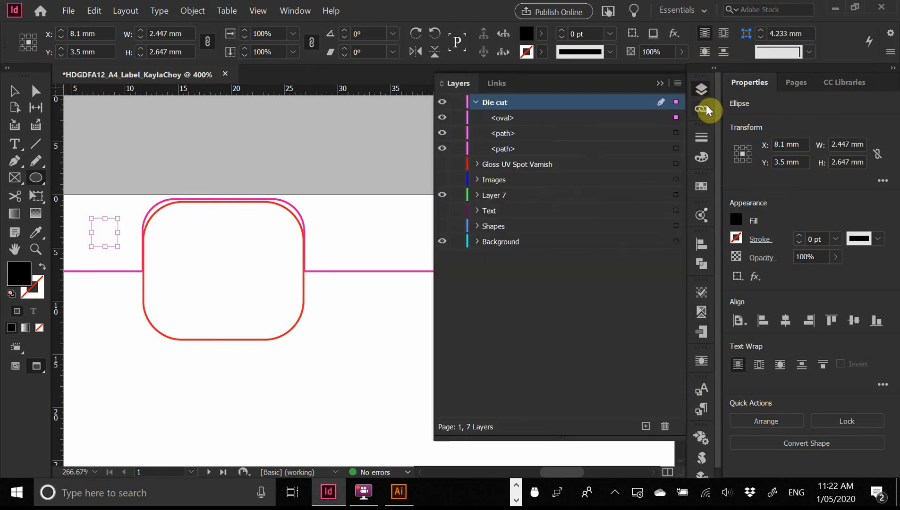
{"action": "left_click", "coordinate": [15, 91]}
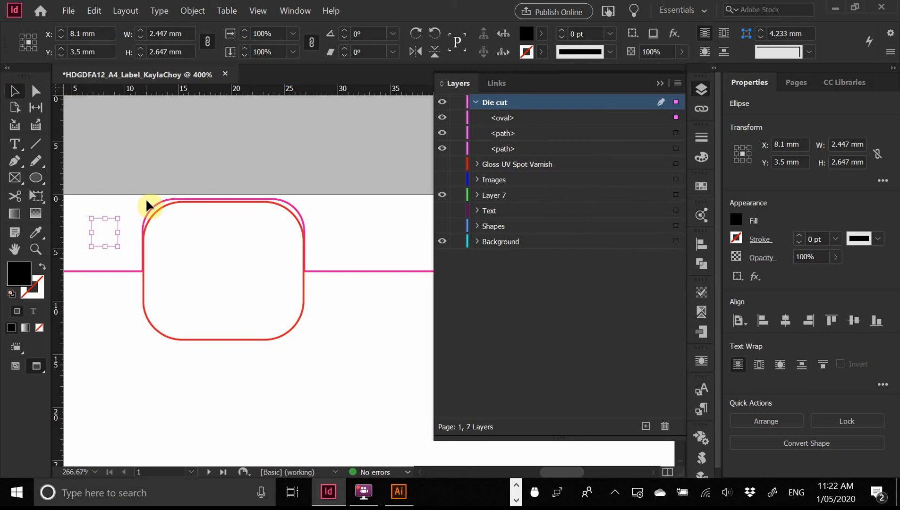
{"action": "key", "text": "Delete"}
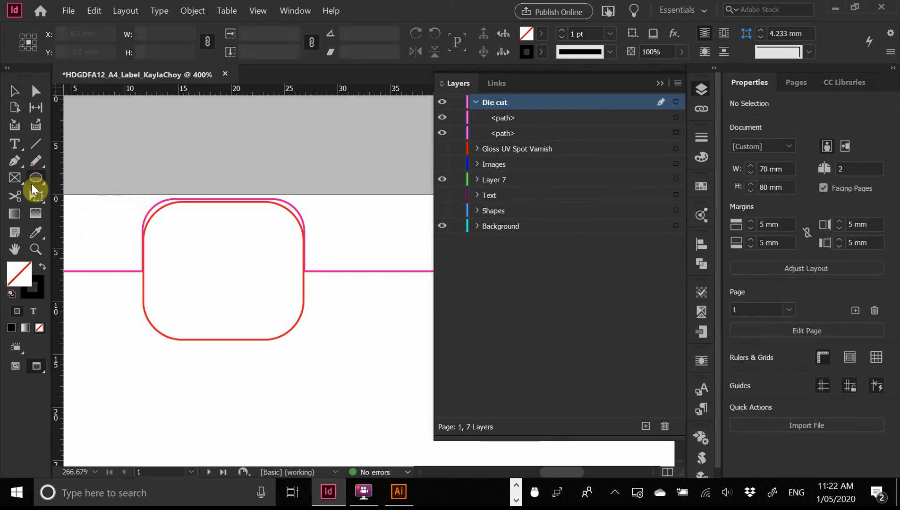
- Draw an ellipse about 6.3 × 4.2 mm overlapping the tab's left side, check its visibility on the page, and delete it
{"action": "left_click", "coordinate": [37, 177]}
{"action": "left_click_drag", "start_coordinate": [90, 207], "coordinate": [157, 251]}
{"action": "left_click", "coordinate": [12, 90]}
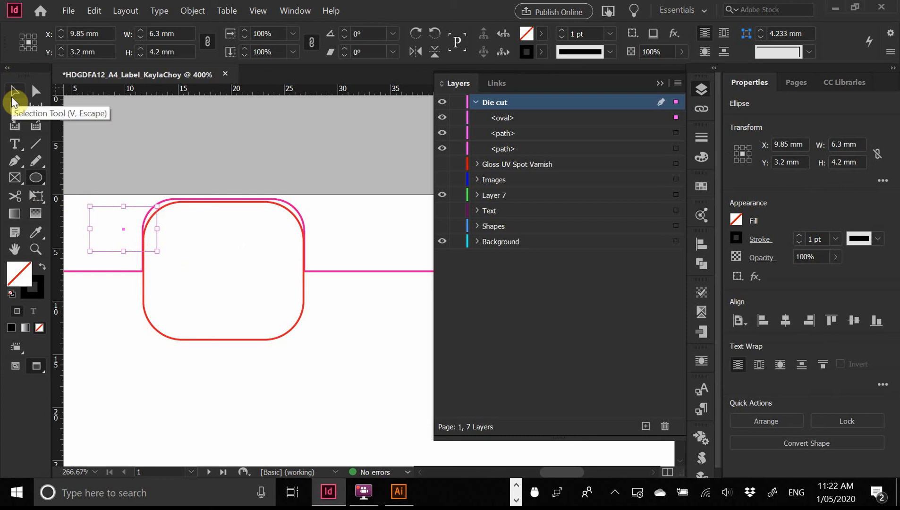
{"action": "key", "text": "ctrl+="}
{"action": "key", "text": "ctrl+-"}
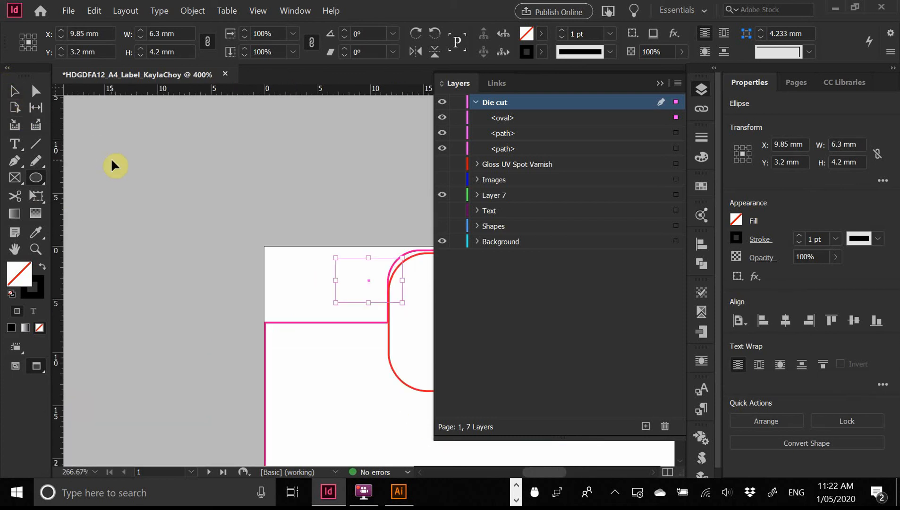
{"action": "key", "text": "ctrl+-"}
{"action": "key", "text": "space"}
{"action": "left_click_drag", "start_coordinate": [290, 260], "coordinate": [28, 208]}
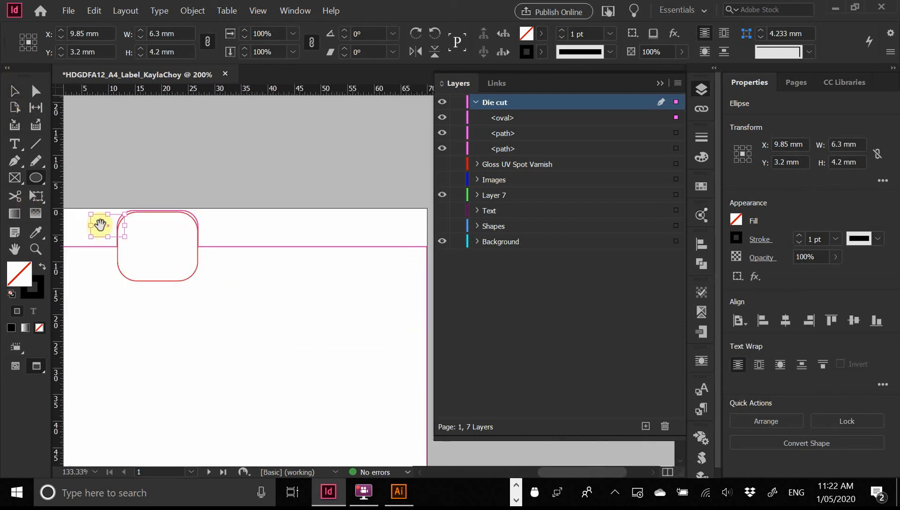
{"action": "key", "text": "Delete"}
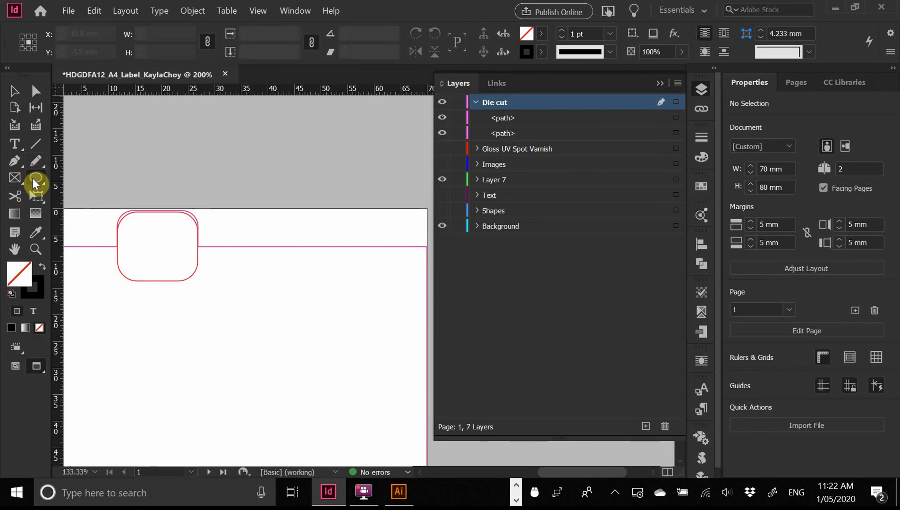
- Draw a rectangle about 21.3 × 7.2 mm over the upper part of the tab and subtract it from the die-cut path
{"action": "left_click_drag", "start_coordinate": [34, 184], "coordinate": [211, 231]}
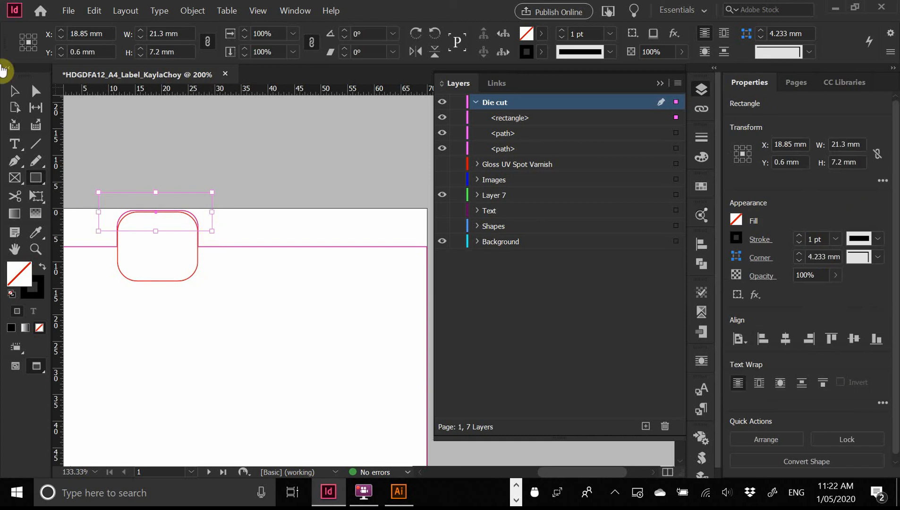
{"action": "left_click", "coordinate": [17, 91]}
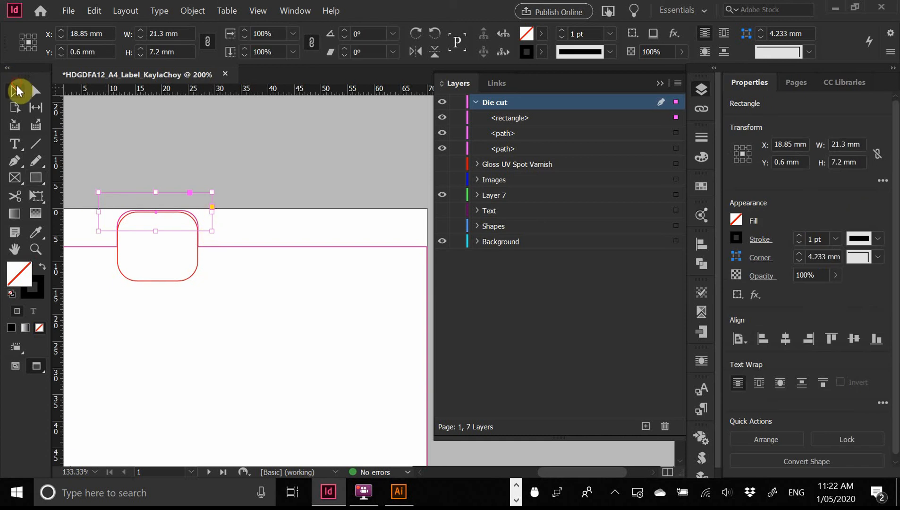
{"action": "left_click", "coordinate": [279, 249], "text": "shift"}
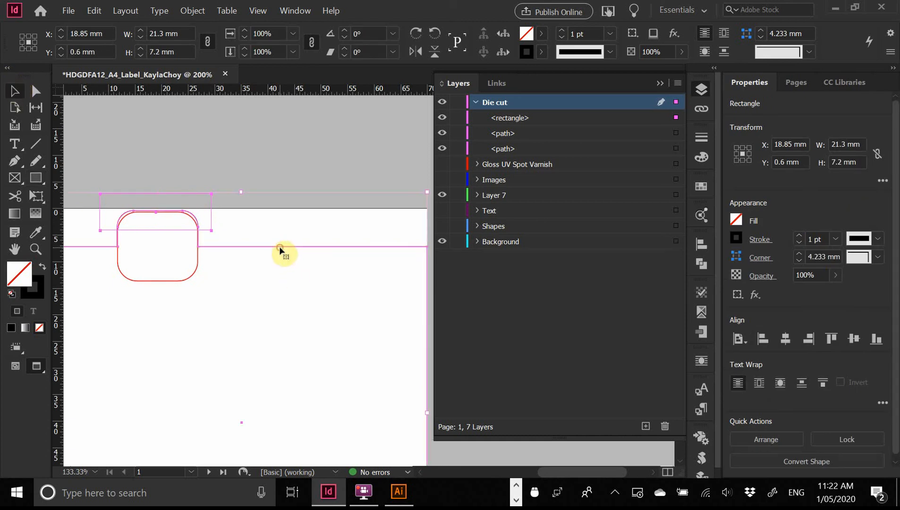
{"action": "left_click", "coordinate": [194, 17]}
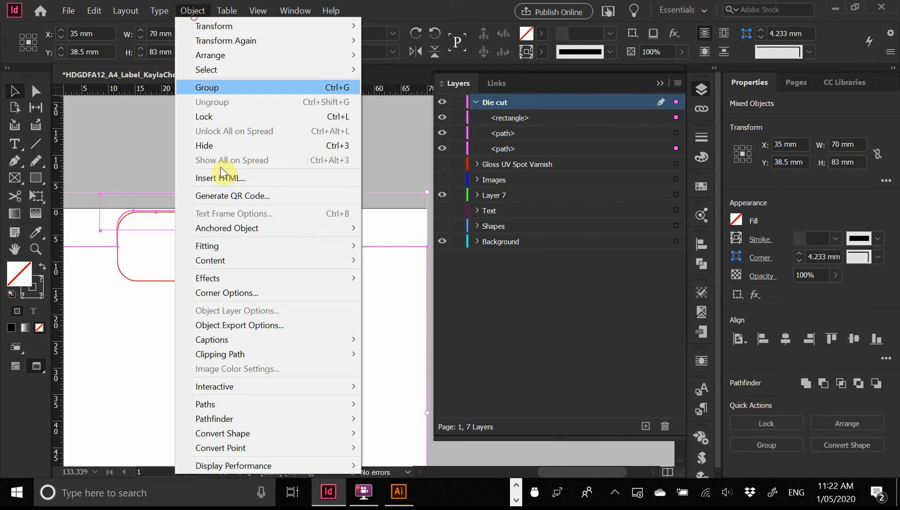
{"action": "mouse_move", "coordinate": [273, 418]}
{"action": "left_click", "coordinate": [413, 438]}
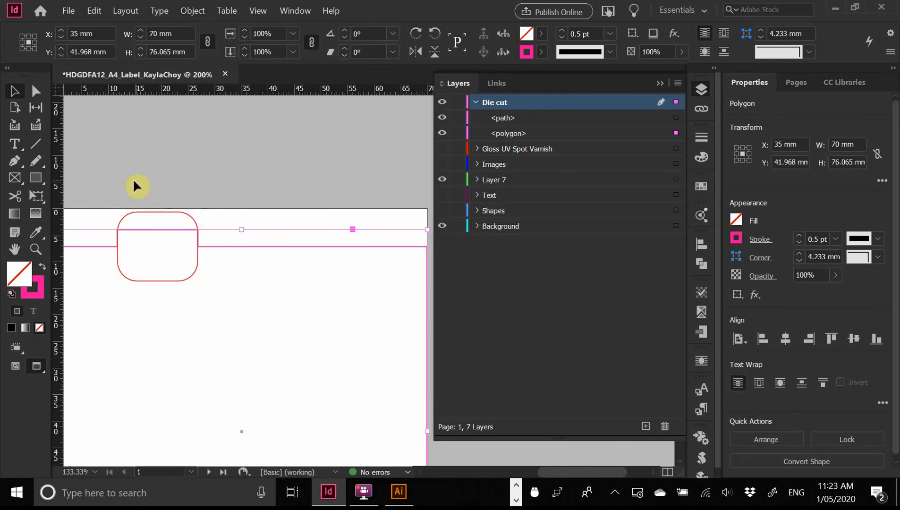
- Undo the Pathfinder subtraction and extend the rectangle's lower edge downward to a height of about 9.2 mm
{"action": "key", "text": "ctrl+z"}
{"action": "left_click", "coordinate": [221, 218]}
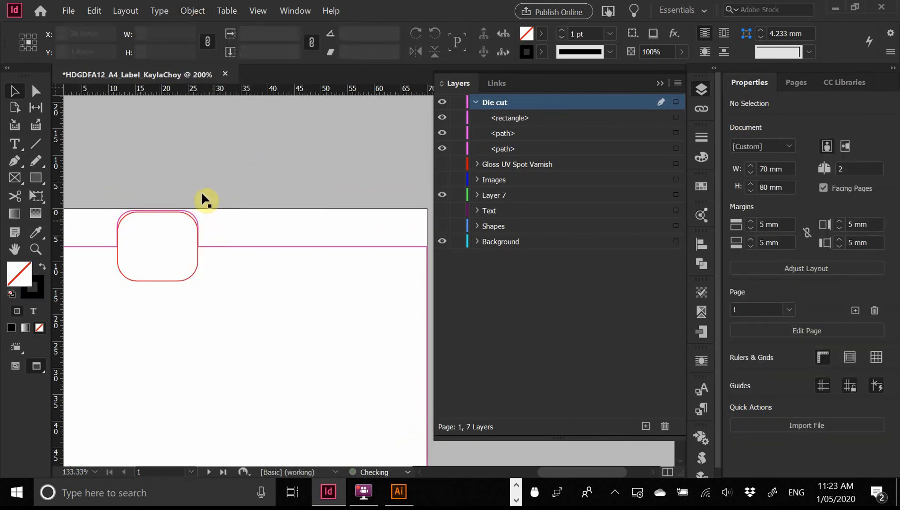
{"action": "left_click_drag", "start_coordinate": [218, 201], "coordinate": [219, 203]}
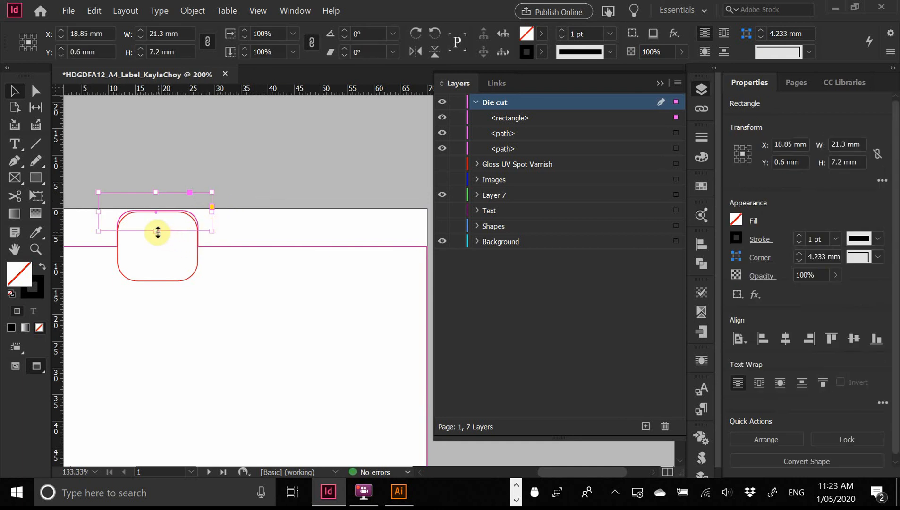
{"action": "left_click_drag", "start_coordinate": [156, 232], "coordinate": [159, 242]}
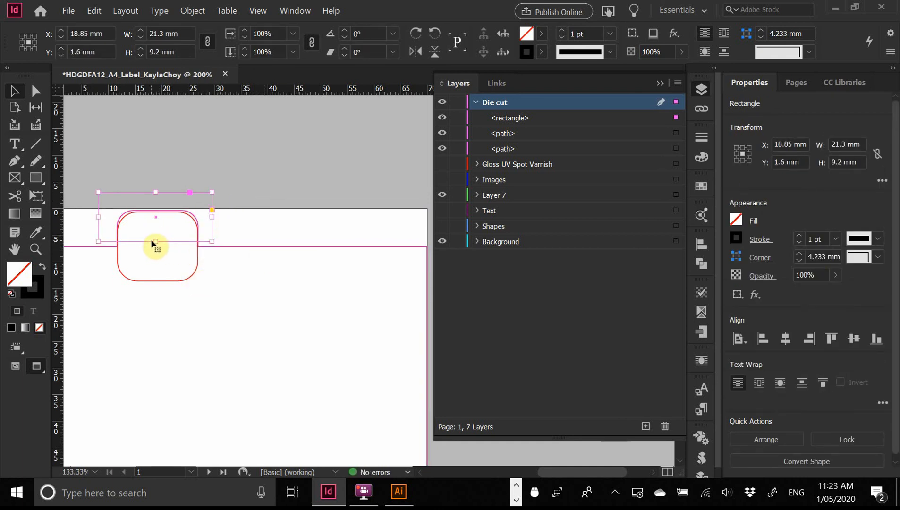
{"action": "left_click_drag", "start_coordinate": [156, 241], "coordinate": [156, 242]}
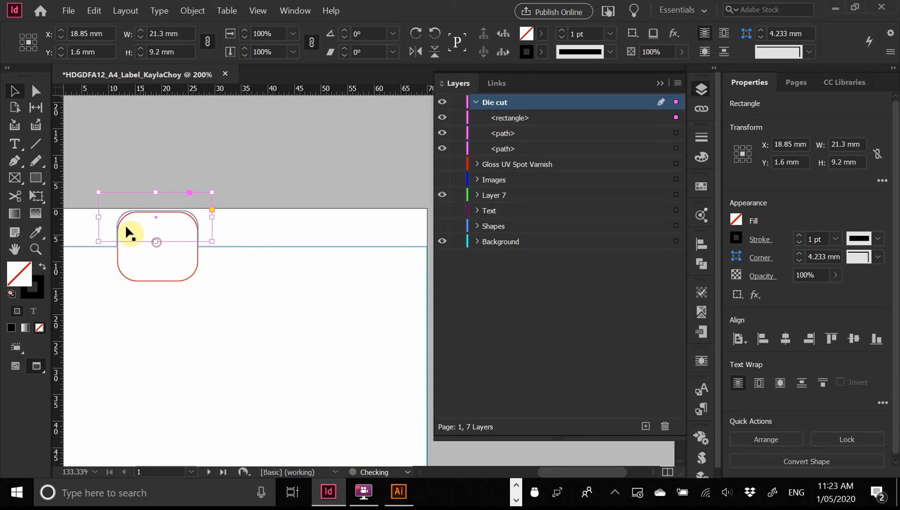
- Subtract the enlarged rectangle from the die-cut path with Pathfinder and deselect the result
{"action": "left_click", "coordinate": [245, 244], "text": "shift"}
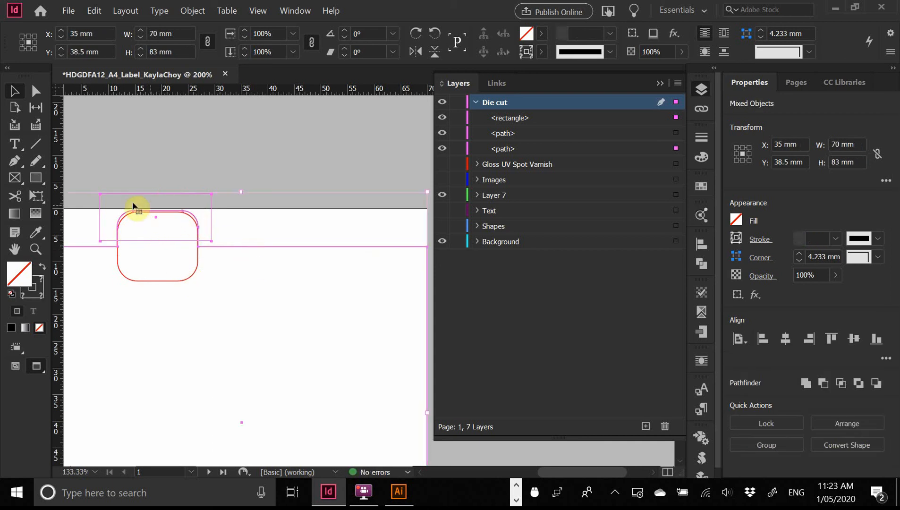
{"action": "left_click_drag", "start_coordinate": [107, 193], "coordinate": [269, 309]}
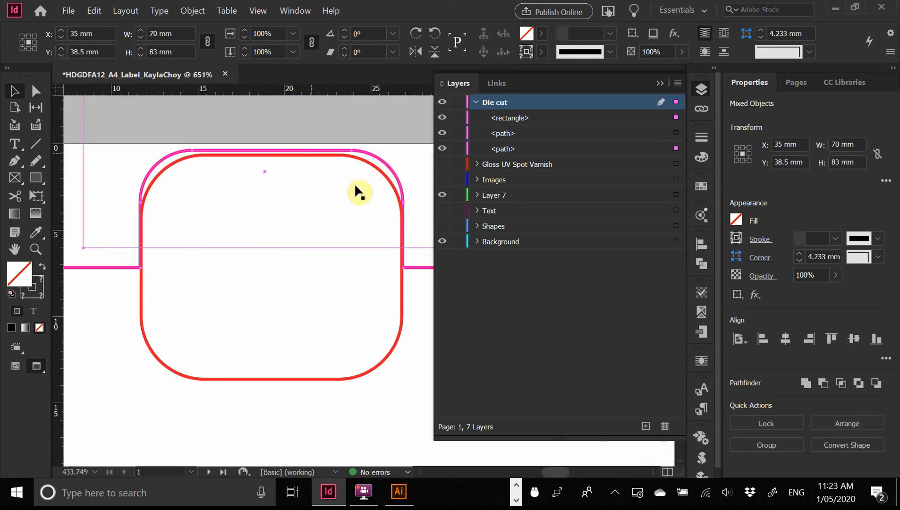
{"action": "left_click", "coordinate": [192, 10]}
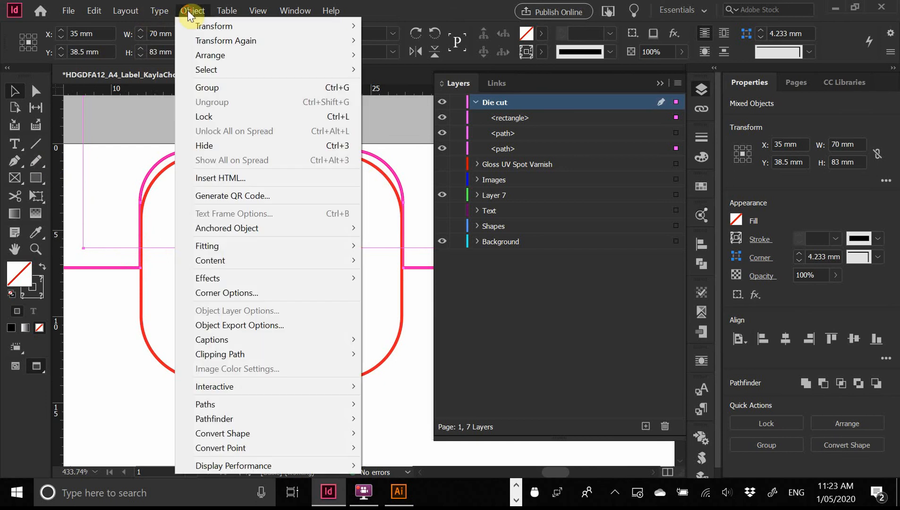
{"action": "mouse_move", "coordinate": [277, 418]}
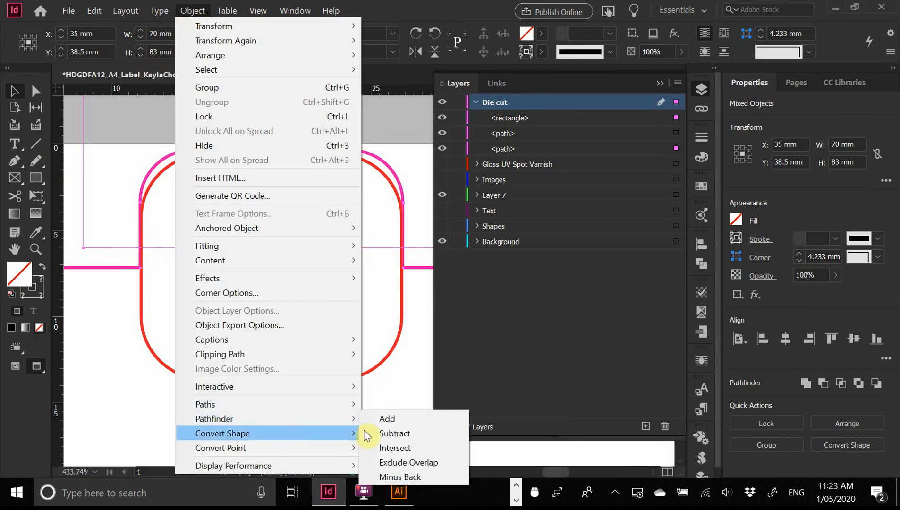
{"action": "left_click", "coordinate": [403, 436]}
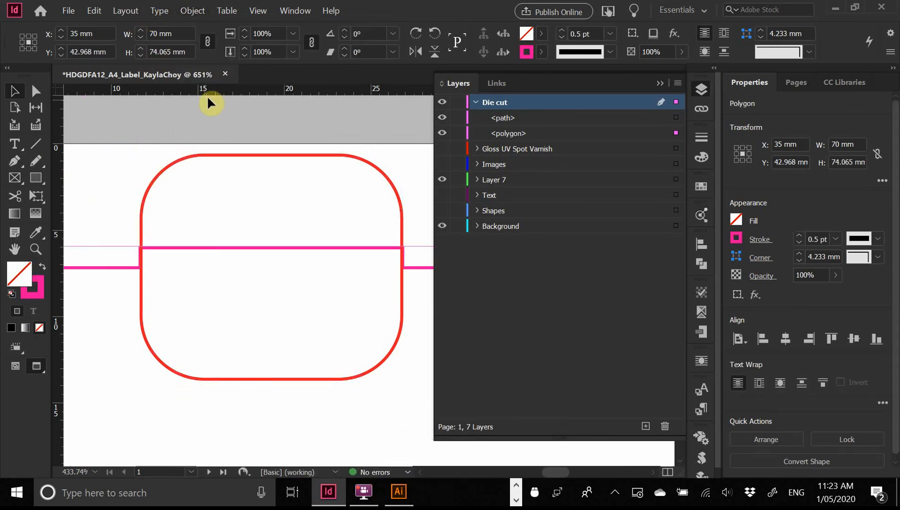
{"action": "left_click", "coordinate": [166, 263]}
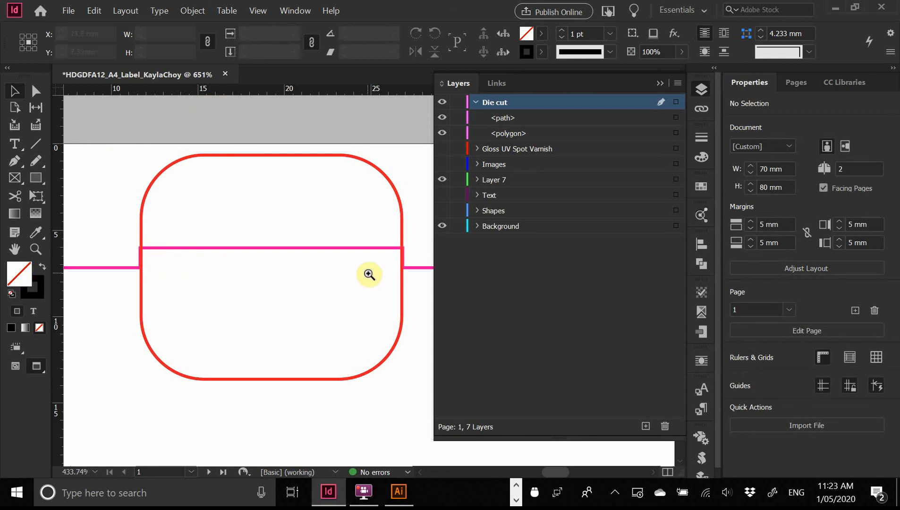
- Select the die-cut path's lower corner anchor point where it meets the red outline's left side
{"action": "left_click_drag", "start_coordinate": [124, 238], "coordinate": [227, 303]}
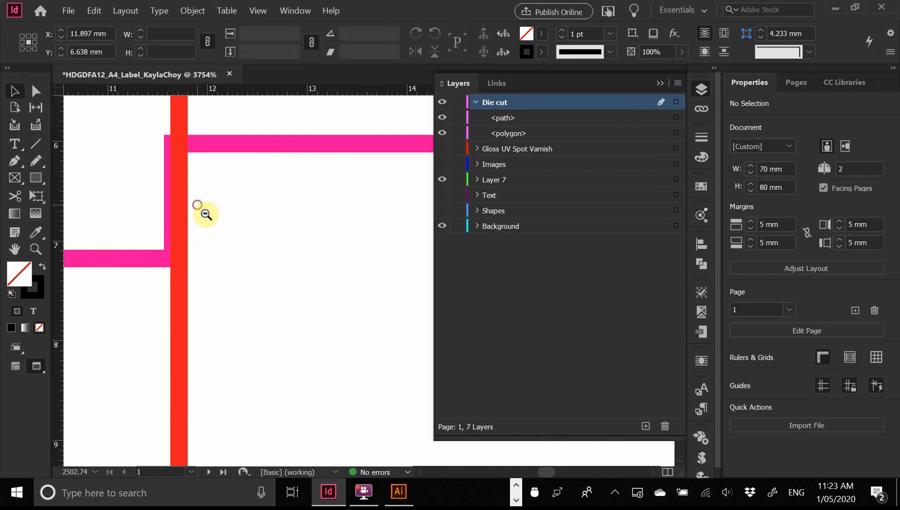
{"action": "left_click", "coordinate": [267, 230], "text": "alt"}
{"action": "left_click", "coordinate": [335, 249], "text": "alt"}
{"action": "left_click_drag", "start_coordinate": [347, 281], "coordinate": [152, 198]}
{"action": "key", "text": "a"}
{"action": "left_click", "coordinate": [235, 267]}
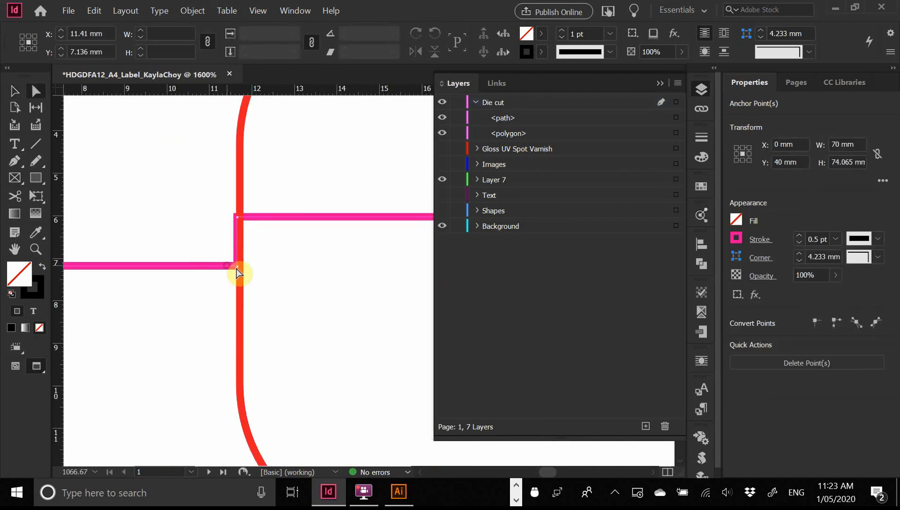
{"action": "left_click", "coordinate": [238, 267]}
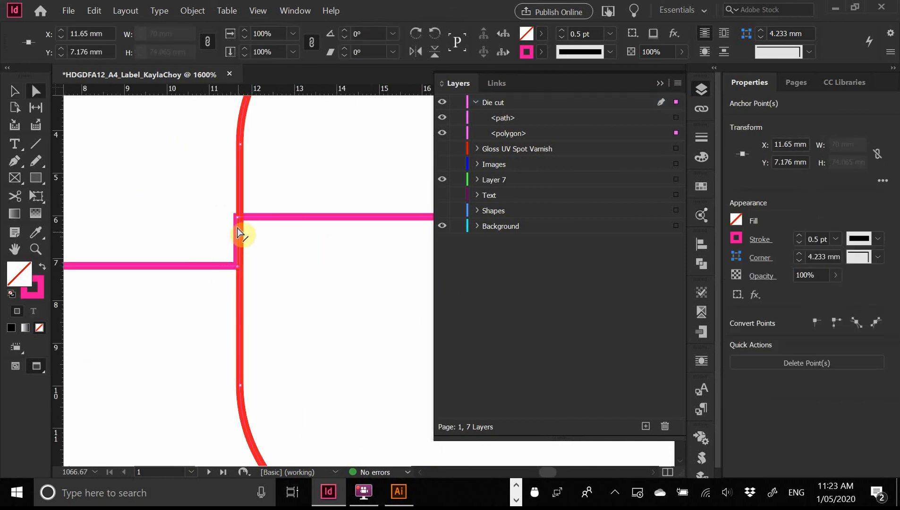
- Shift the die-cut path's short vertical segment inward to the inner edge of the red outline's left side
{"action": "left_click", "coordinate": [238, 218]}
{"action": "key", "text": "ctrl+space"}
{"action": "left_click_drag", "start_coordinate": [237, 215], "coordinate": [332, 321]}
{"action": "left_click_drag", "start_coordinate": [204, 104], "coordinate": [210, 99]}
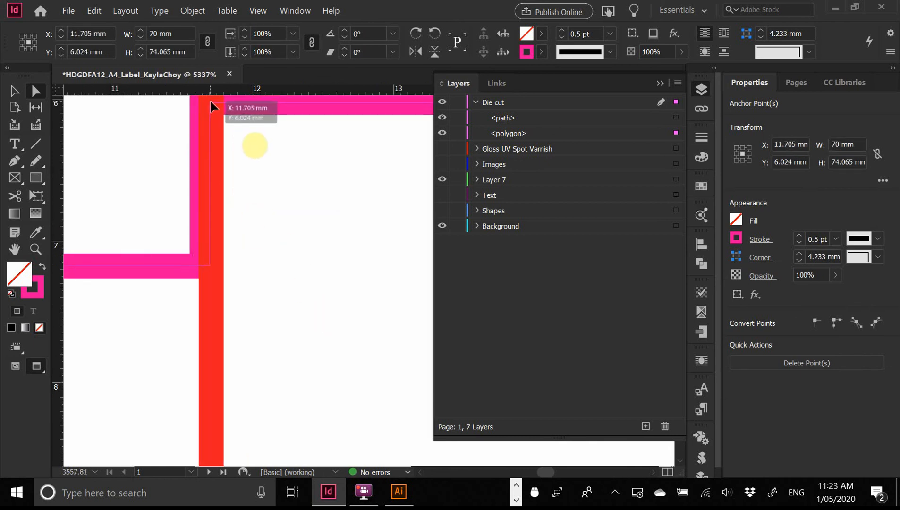
{"action": "key", "text": "ctrl+z"}
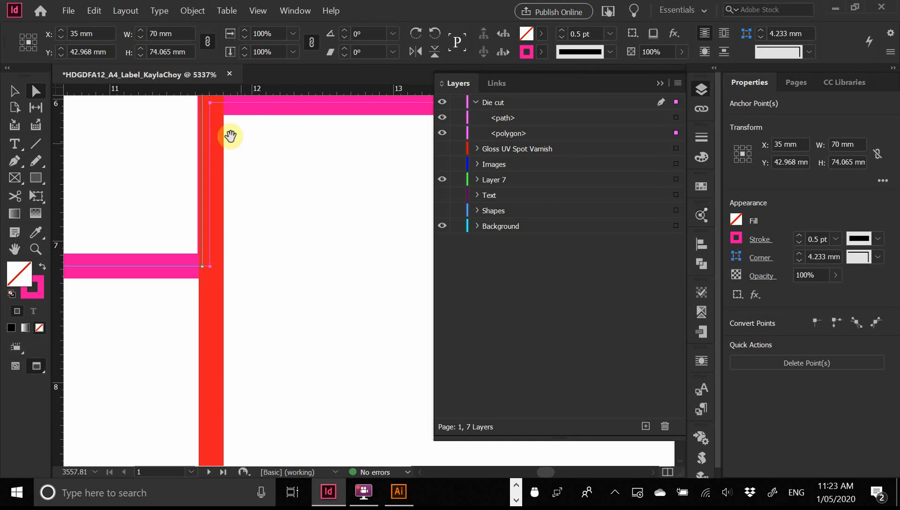
{"action": "left_click", "coordinate": [210, 103]}
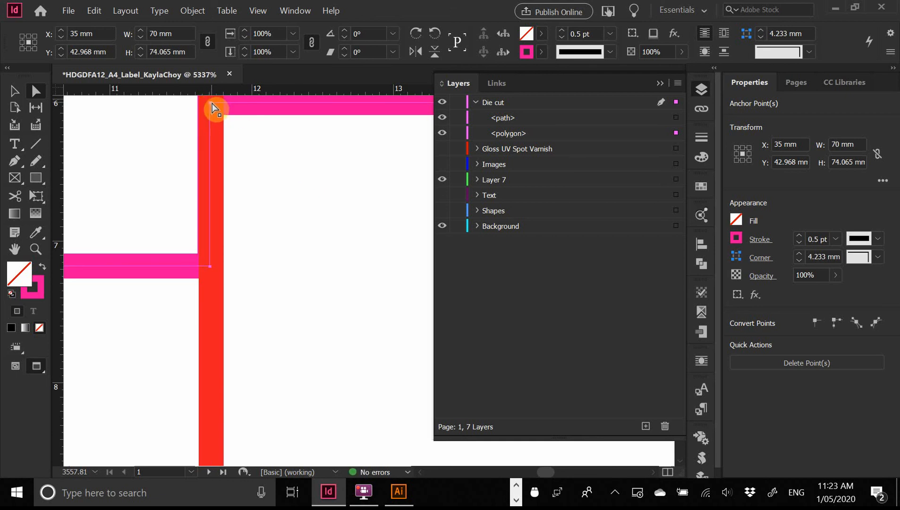
{"action": "left_click_drag", "start_coordinate": [212, 103], "coordinate": [240, 137]}
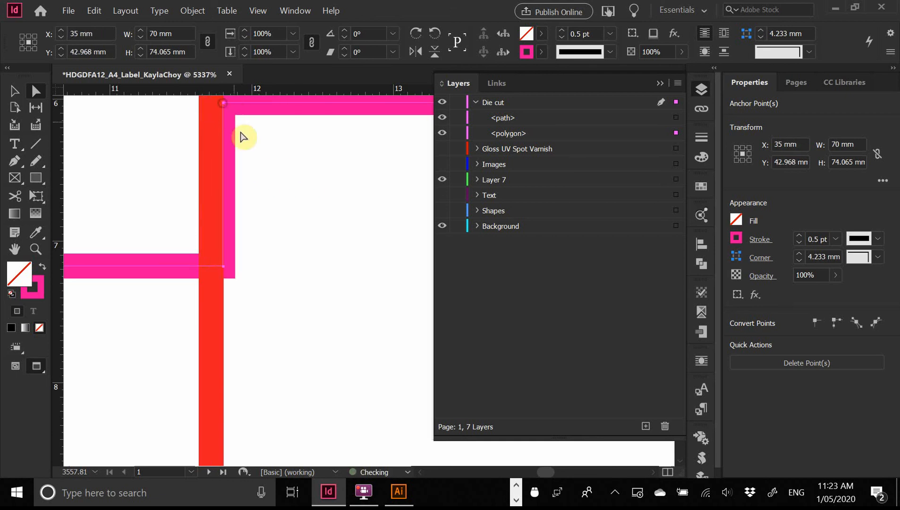
- Select both anchor points of the die-cut path's short vertical segment at the red outline's right side
{"action": "left_click", "coordinate": [322, 263], "text": "ctrl+alt"}
{"action": "left_click", "coordinate": [324, 262], "text": "ctrl+alt"}
{"action": "left_click", "coordinate": [323, 262], "text": "ctrl+alt"}
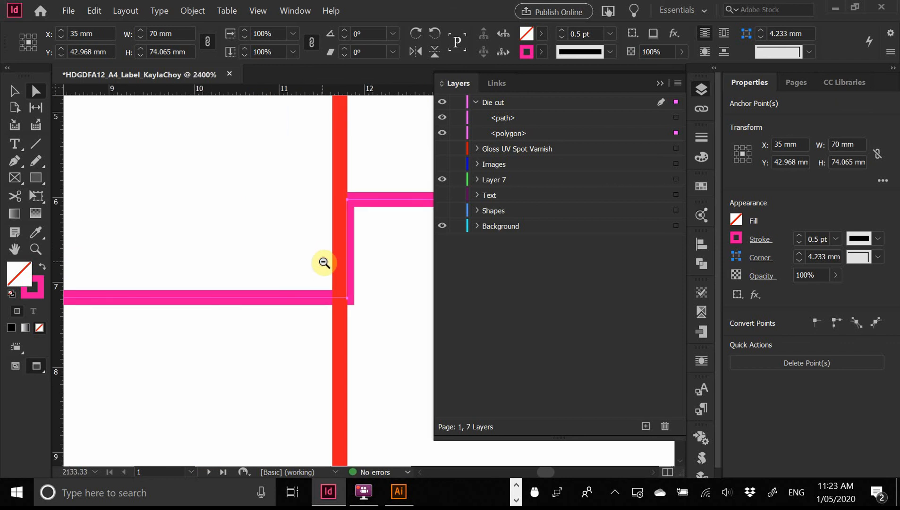
{"action": "left_click_drag", "start_coordinate": [360, 257], "coordinate": [50, 215]}
{"action": "left_click_drag", "start_coordinate": [309, 221], "coordinate": [52, 213]}
{"action": "left_click_drag", "start_coordinate": [302, 221], "coordinate": [45, 229]}
{"action": "left_click_drag", "start_coordinate": [326, 228], "coordinate": [39, 222]}
{"action": "left_click", "coordinate": [261, 184]}
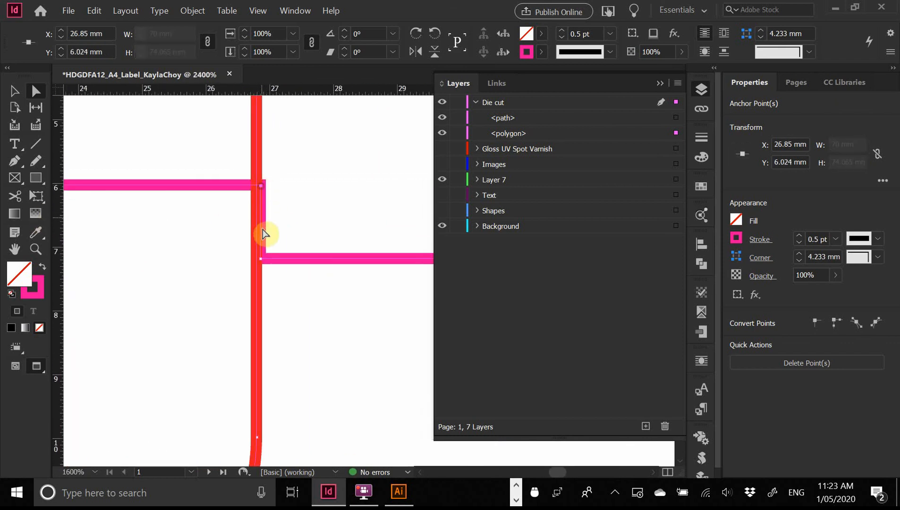
{"action": "left_click", "coordinate": [262, 260]}
{"action": "left_click", "coordinate": [243, 260]}
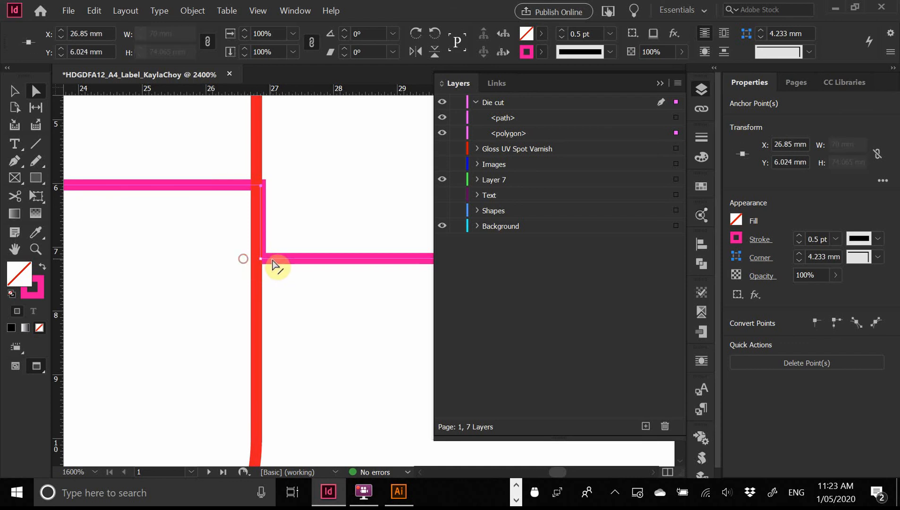
{"action": "left_click", "coordinate": [262, 260], "text": "shift"}
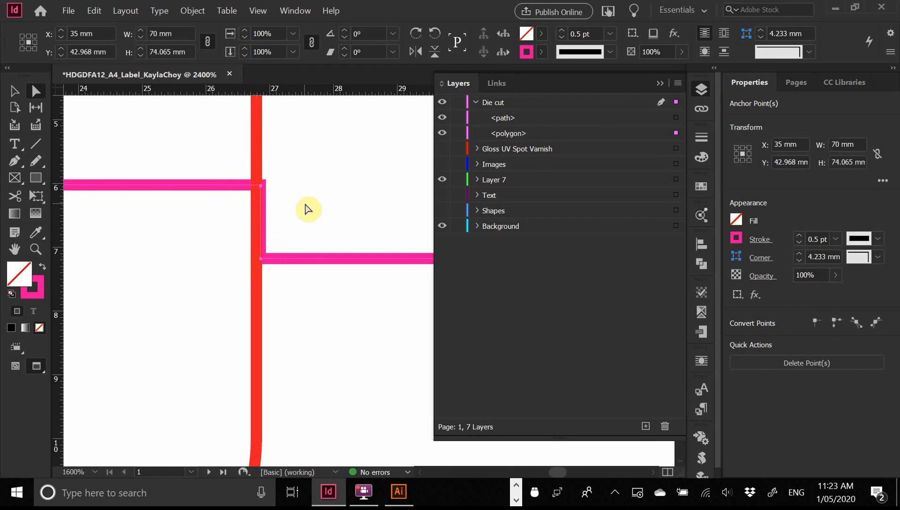
- Shift the die-cut path's right-hand vertical segment inward past the red outline's inner edge and deselect the path
{"action": "key", "text": "ctrl+z"}
{"action": "key", "text": "ctrl+shift+z"}
{"action": "left_click", "coordinate": [284, 203], "text": "ctrl+alt"}
{"action": "left_click", "coordinate": [292, 213], "text": "ctrl+alt"}
{"action": "left_click", "coordinate": [291, 213], "text": "ctrl+alt"}
{"action": "left_click_drag", "start_coordinate": [296, 221], "coordinate": [225, 176]}
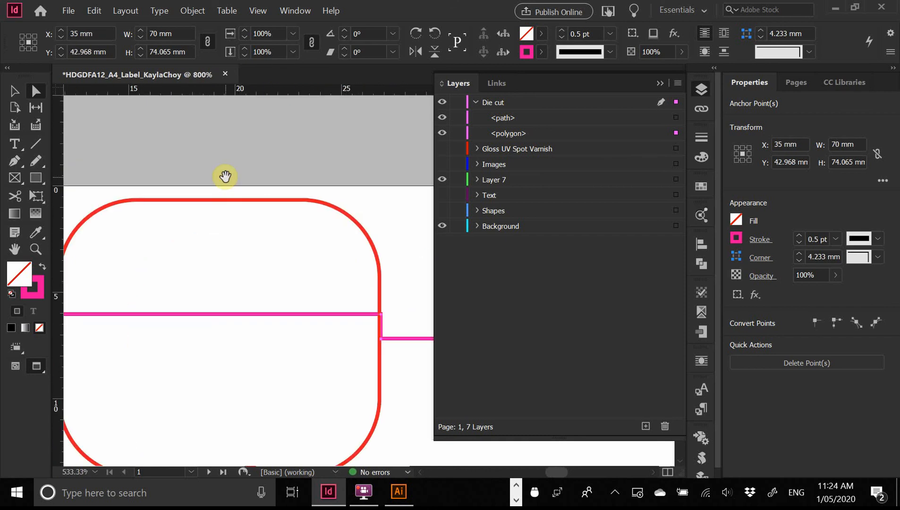
{"action": "left_click", "coordinate": [346, 177]}
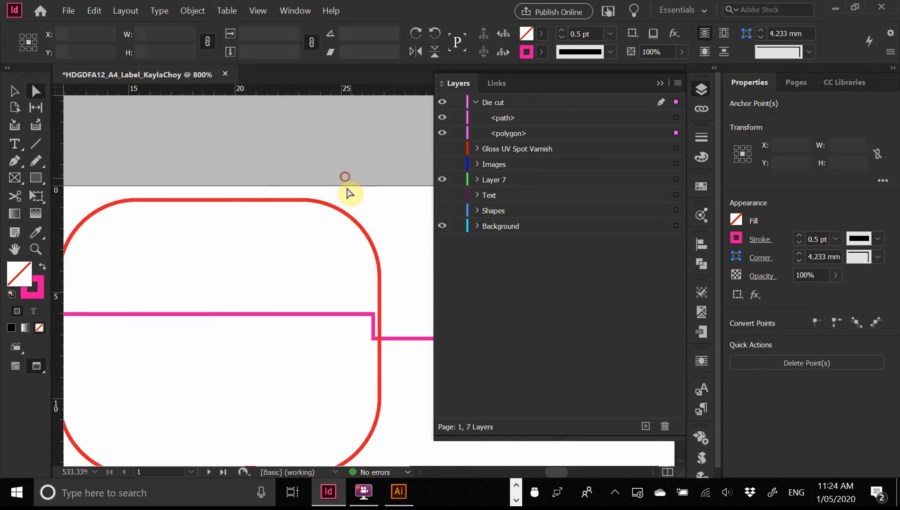
{"action": "left_click", "coordinate": [418, 267], "text": "ctrl+alt"}
{"action": "left_click", "coordinate": [394, 274], "text": "ctrl+alt"}
{"action": "left_click_drag", "start_coordinate": [247, 288], "coordinate": [264, 256]}
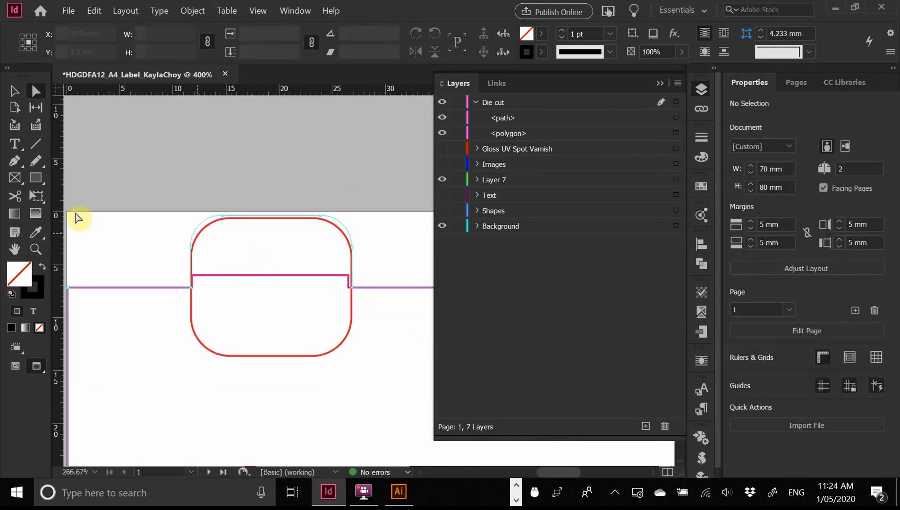
{"action": "left_click", "coordinate": [14, 91]}
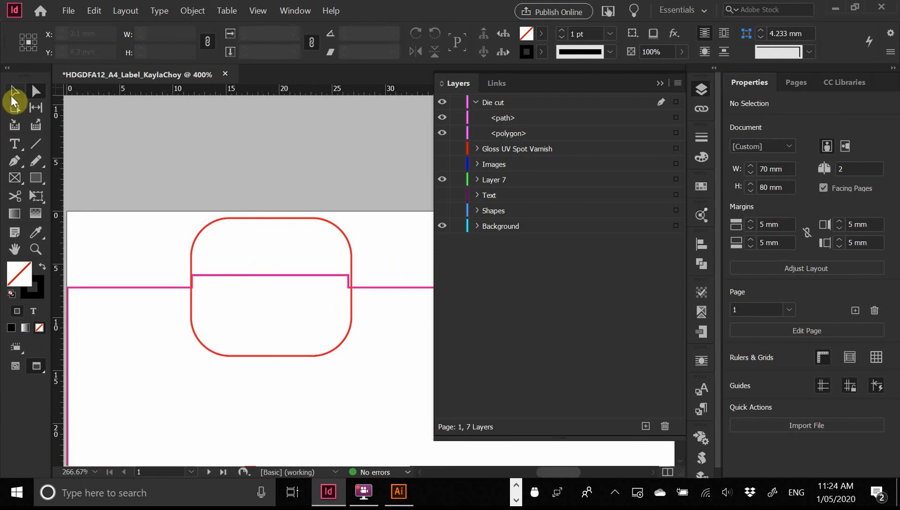
{"action": "left_click", "coordinate": [373, 286]}
{"action": "left_click_drag", "start_coordinate": [373, 286], "coordinate": [374, 292]}
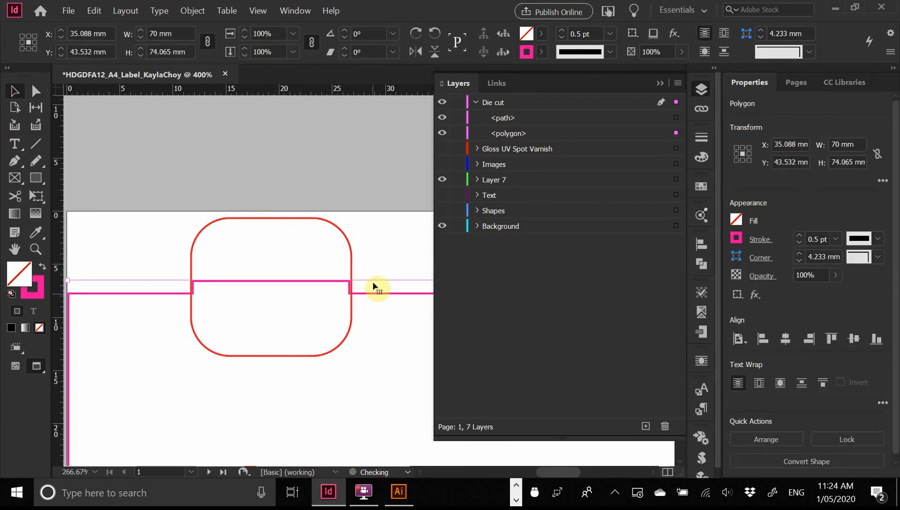
{"action": "key", "text": "ctrl+z"}
{"action": "left_click_drag", "start_coordinate": [339, 224], "coordinate": [344, 181]}
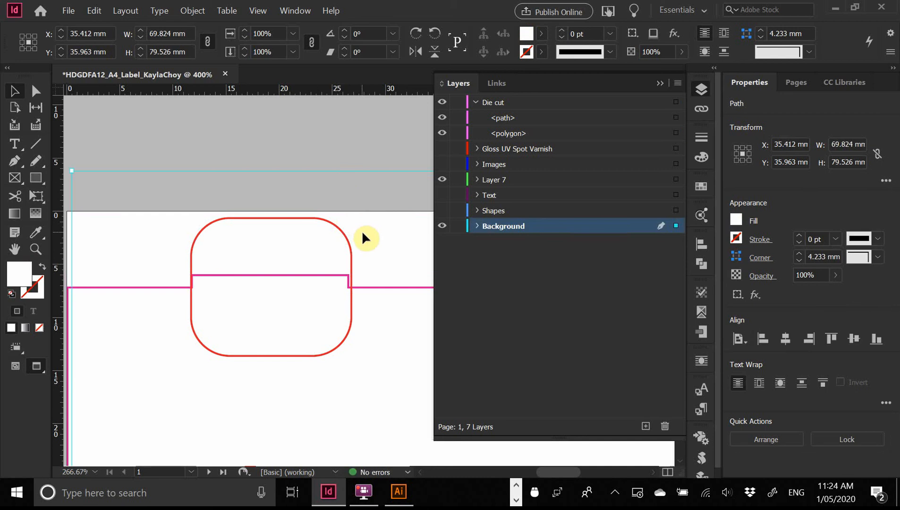
{"action": "key", "text": "ctrl+z"}
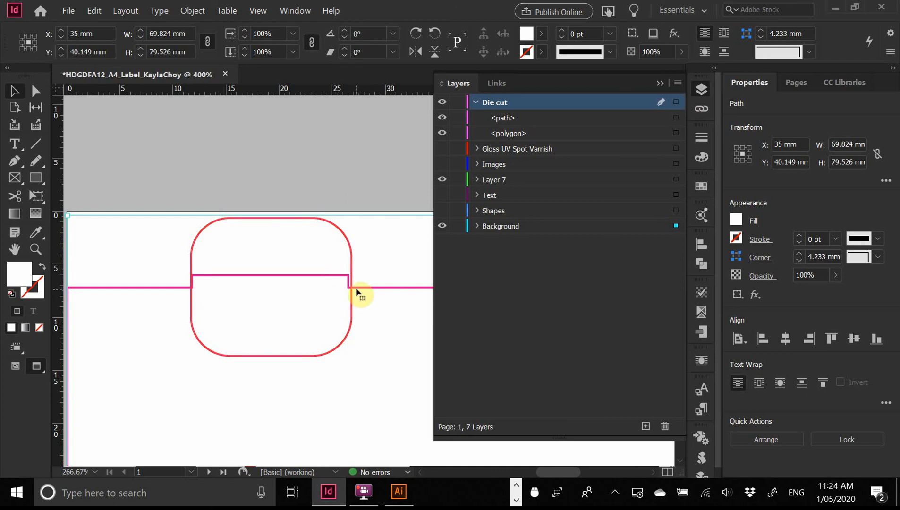
- Select both shapes on the Die cut layer, merge them with Pathfinder Add, and deselect the result
{"action": "left_click", "coordinate": [676, 102]}
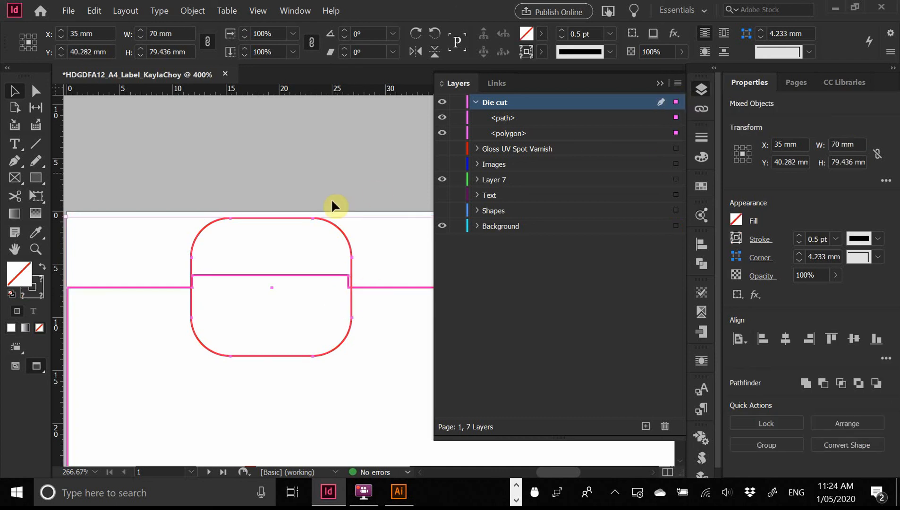
{"action": "left_click", "coordinate": [193, 10]}
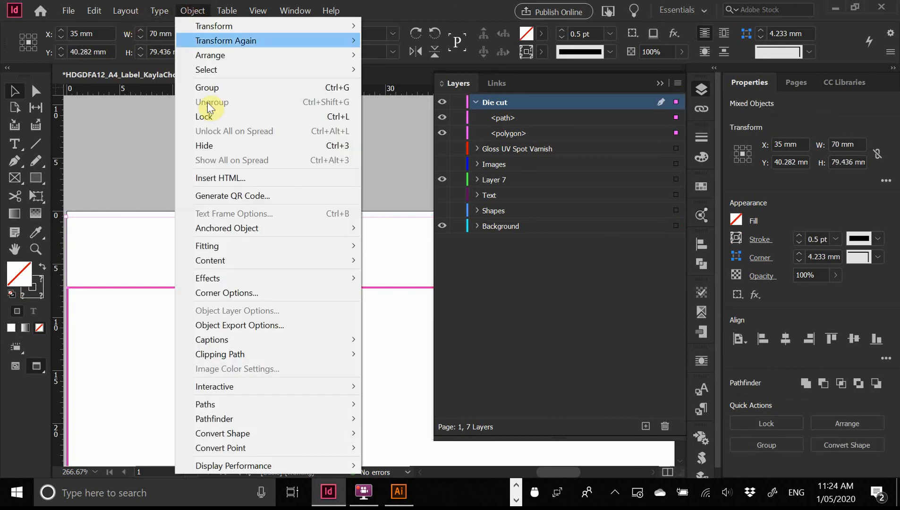
{"action": "mouse_move", "coordinate": [260, 418]}
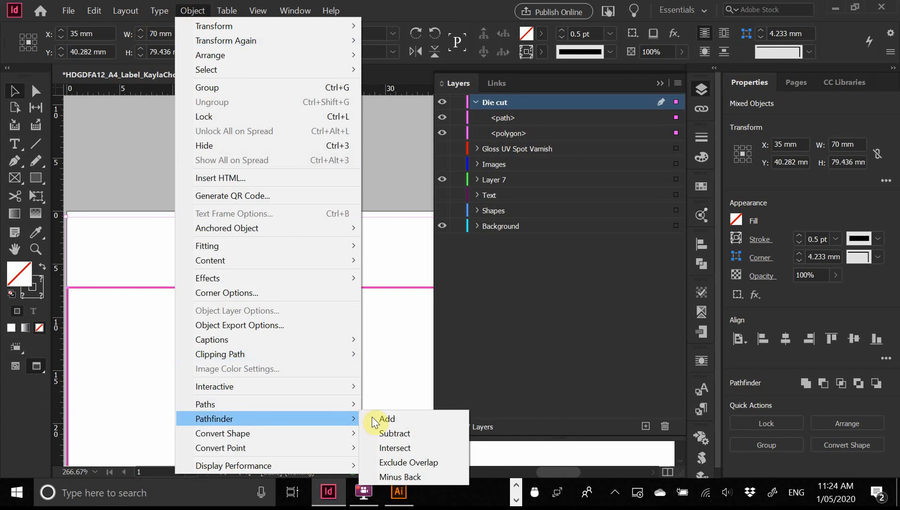
{"action": "left_click", "coordinate": [398, 422]}
{"action": "left_click", "coordinate": [349, 145]}
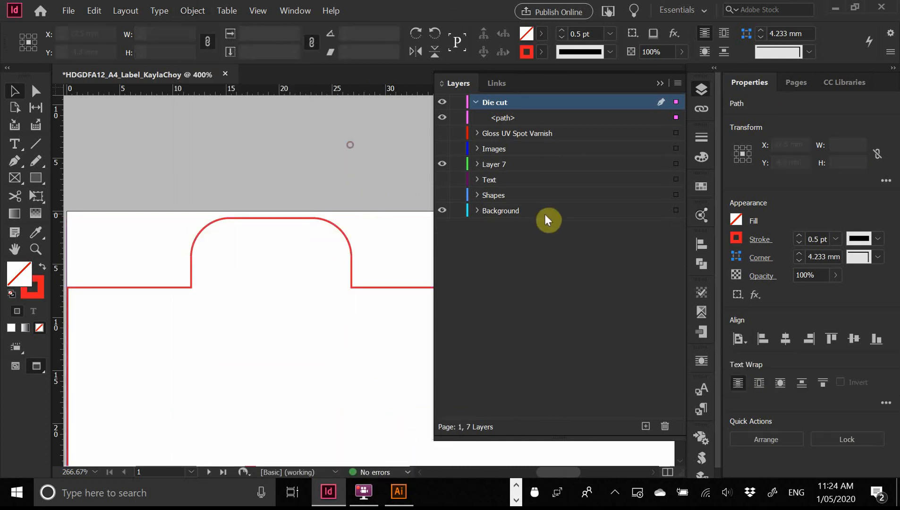
- Show the hidden Images, Text and Shapes layers, toggling Gloss UV Spot Varnish on and off again
{"action": "left_click_drag", "start_coordinate": [446, 138], "coordinate": [445, 155]}
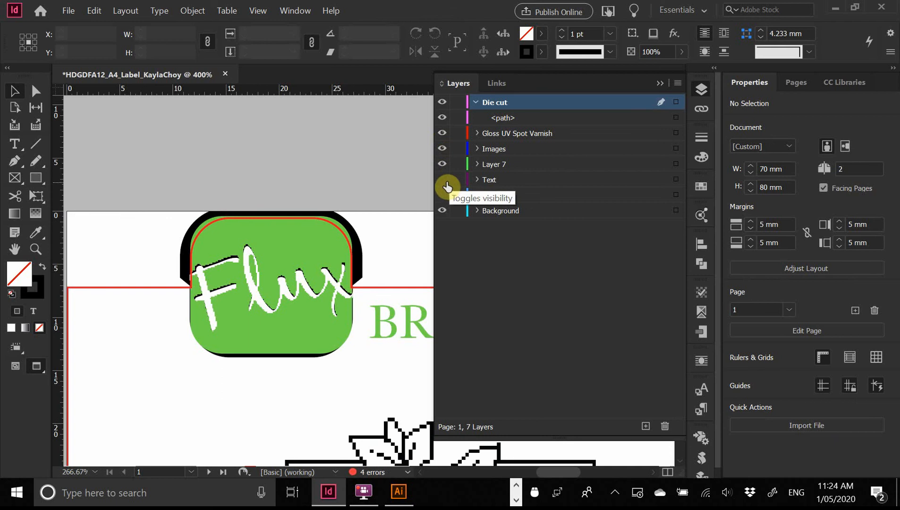
{"action": "left_click_drag", "start_coordinate": [446, 181], "coordinate": [445, 198]}
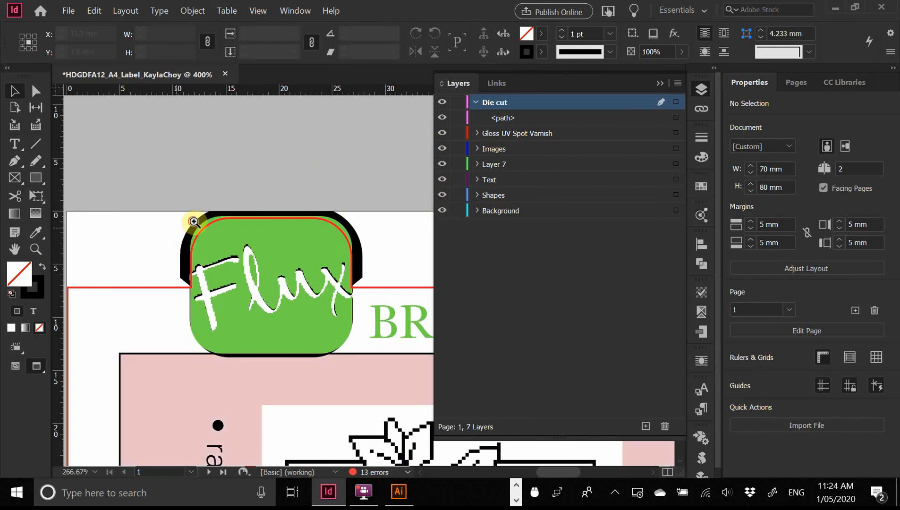
{"action": "left_click_drag", "start_coordinate": [193, 221], "coordinate": [242, 319]}
{"action": "left_click", "coordinate": [286, 280], "text": "ctrl+alt"}
{"action": "left_click", "coordinate": [285, 279], "text": "ctrl+alt"}
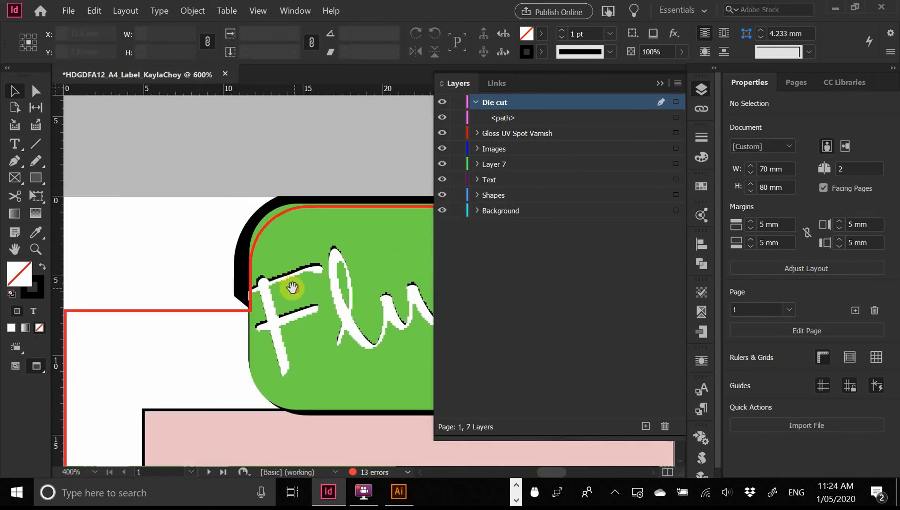
{"action": "left_click_drag", "start_coordinate": [292, 288], "coordinate": [173, 257]}
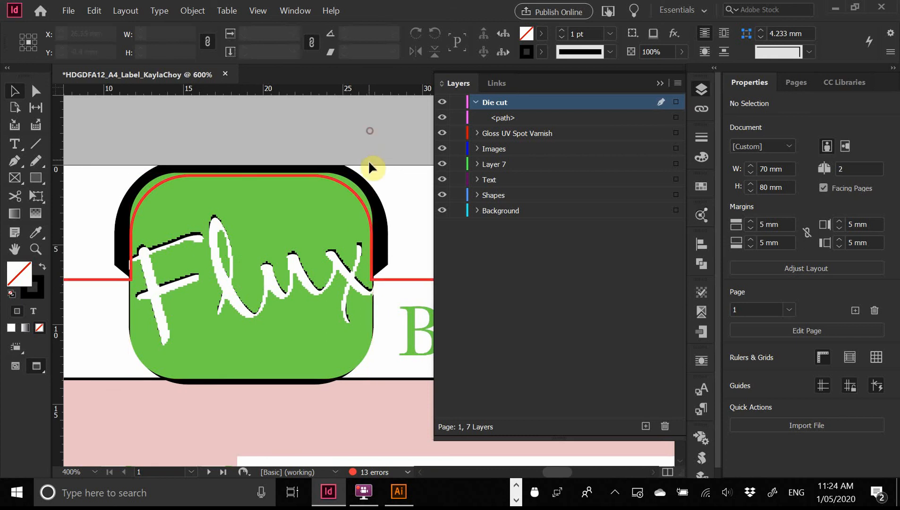
{"action": "left_click", "coordinate": [442, 138]}
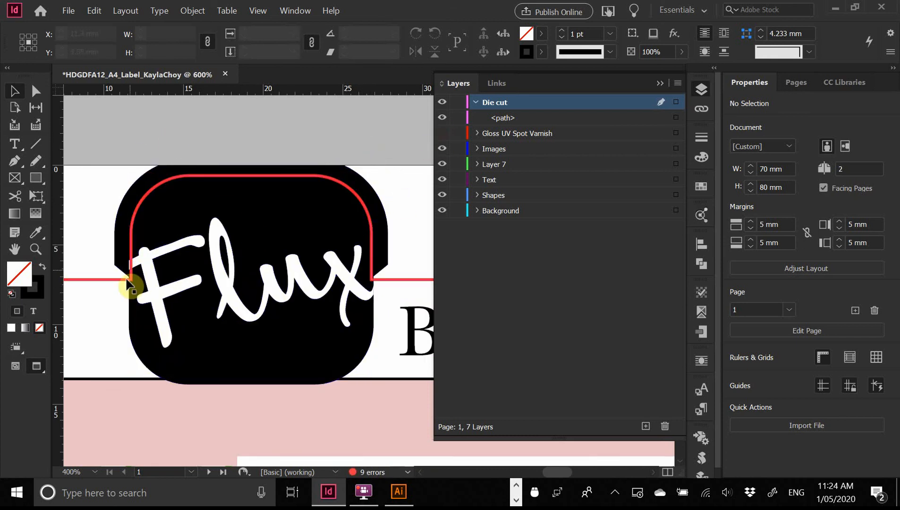
- Examine how the merged die line fits the black Flux tab at both corners where it meets the horizontal edge
{"action": "left_click_drag", "start_coordinate": [121, 245], "coordinate": [193, 314]}
{"action": "left_click_drag", "start_coordinate": [246, 294], "coordinate": [226, 327]}
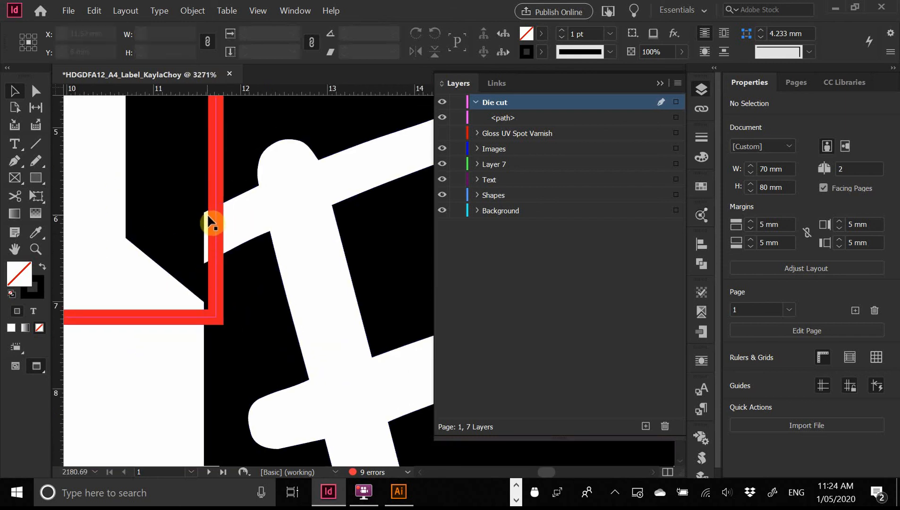
{"action": "left_click", "coordinate": [268, 307], "text": "alt"}
{"action": "left_click", "coordinate": [277, 314], "text": "alt"}
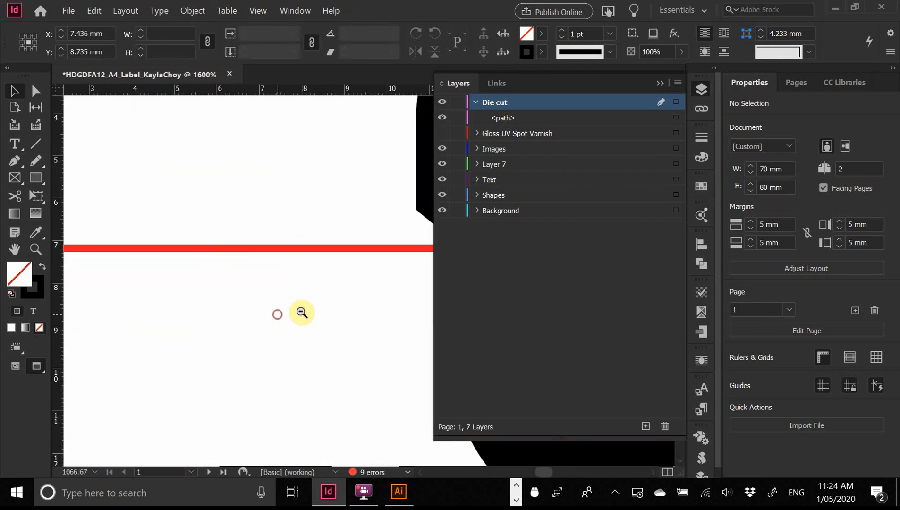
{"action": "left_click", "coordinate": [343, 268], "text": "alt"}
{"action": "left_click_drag", "start_coordinate": [344, 268], "coordinate": [17, 253]}
{"action": "left_click", "coordinate": [247, 254], "text": "alt"}
{"action": "left_click", "coordinate": [247, 254], "text": "alt"}
{"action": "left_click_drag", "start_coordinate": [303, 258], "coordinate": [103, 245]}
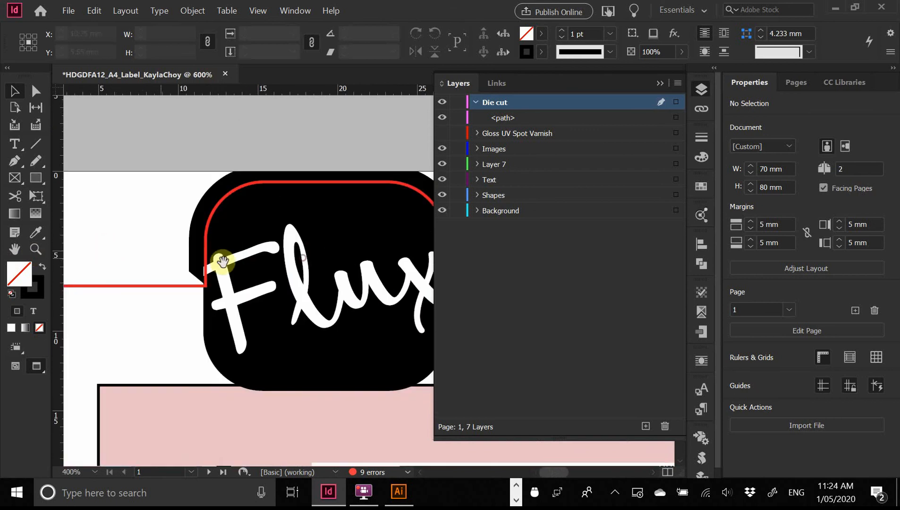
{"action": "left_click_drag", "start_coordinate": [223, 262], "coordinate": [103, 235]}
{"action": "left_click_drag", "start_coordinate": [217, 241], "coordinate": [324, 317]}
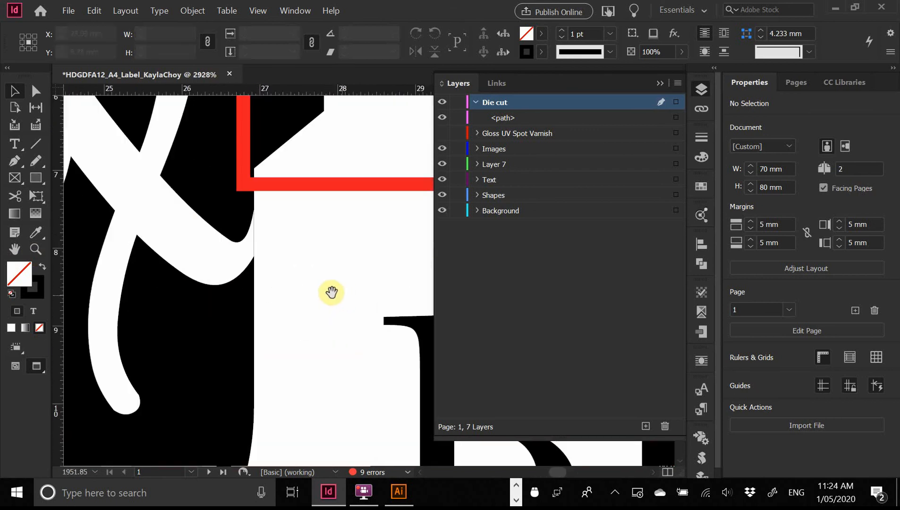
{"action": "left_click", "coordinate": [263, 243], "text": "alt"}
{"action": "left_click", "coordinate": [275, 255], "text": "alt"}
{"action": "left_click", "coordinate": [301, 275], "text": "alt"}
{"action": "left_click", "coordinate": [300, 272], "text": "alt"}
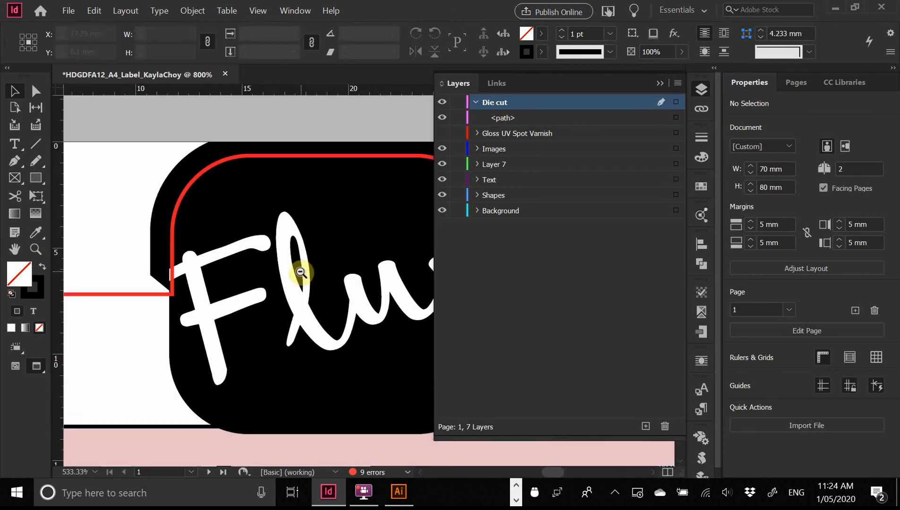
{"action": "left_click_drag", "start_coordinate": [301, 272], "coordinate": [266, 249]}
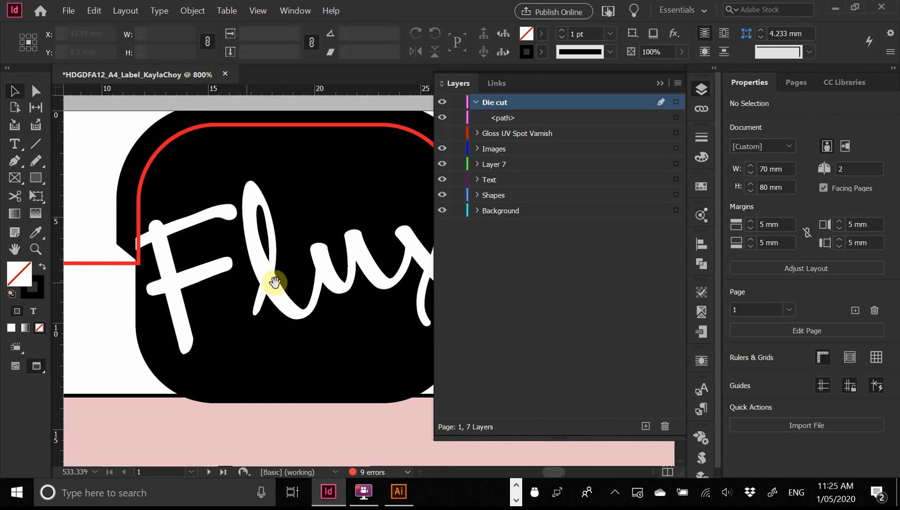
{"action": "left_click", "coordinate": [288, 253], "text": "alt"}
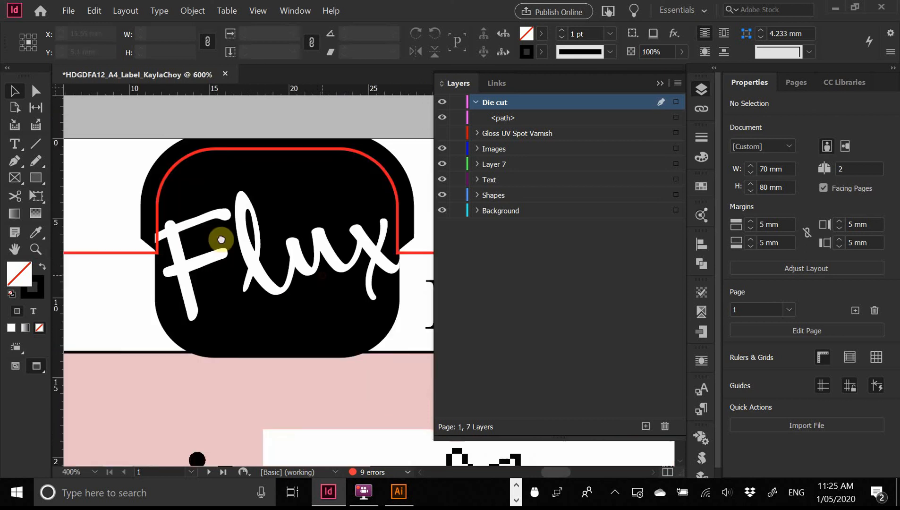
{"action": "left_click", "coordinate": [361, 294]}
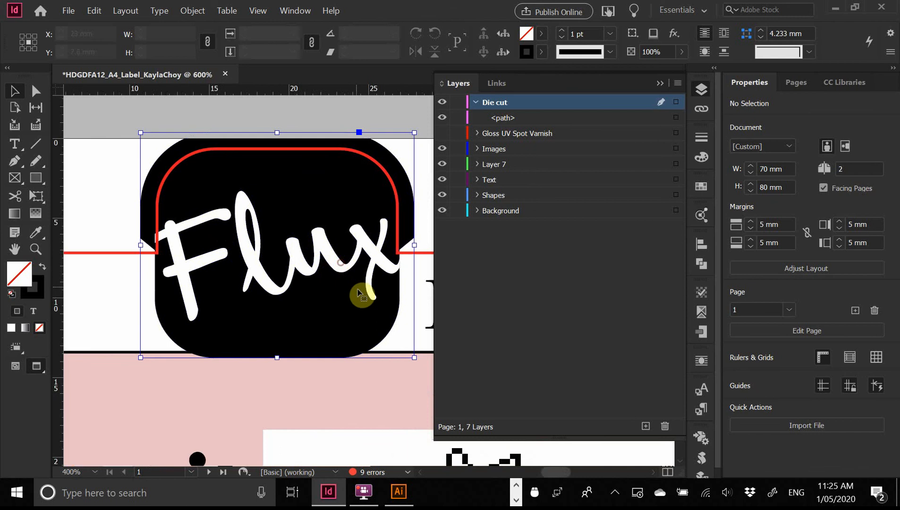
- Undo the layer visibility changes and the Pathfinder addition of the two die-cut shapes
{"action": "key", "text": "ctrl+z"}
{"action": "key", "text": "ctrl+z"}
{"action": "key", "text": "ctrl+z"}
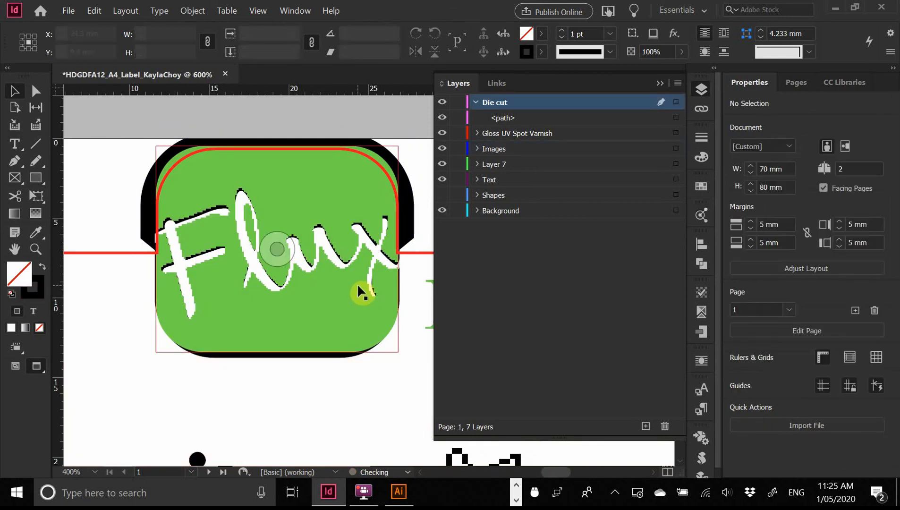
{"action": "key", "text": "ctrl+z"}
{"action": "key", "text": "ctrl+z"}
{"action": "key", "text": "ctrl+z"}
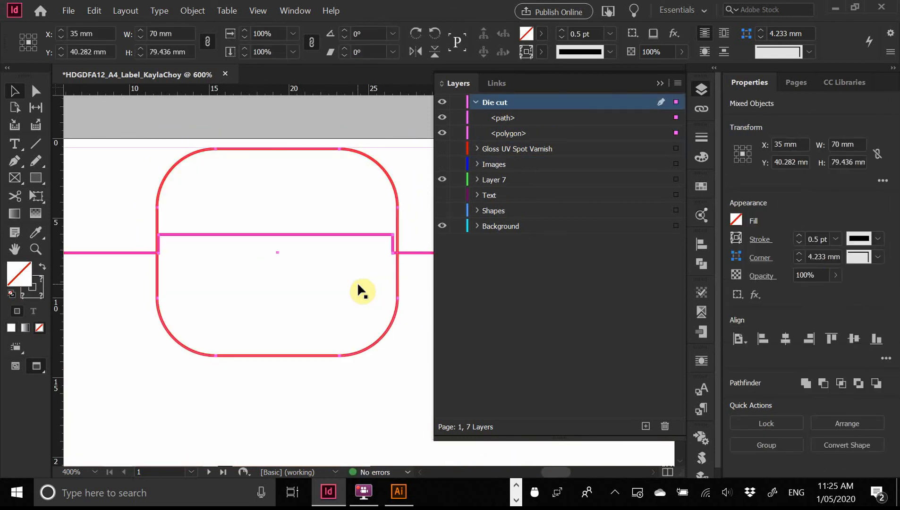
- Show the Images layer and examine the separate die lines against the edges of the black Flux tab
{"action": "left_click", "coordinate": [443, 156]}
{"action": "left_click", "coordinate": [445, 156]}
{"action": "left_click", "coordinate": [444, 170]}
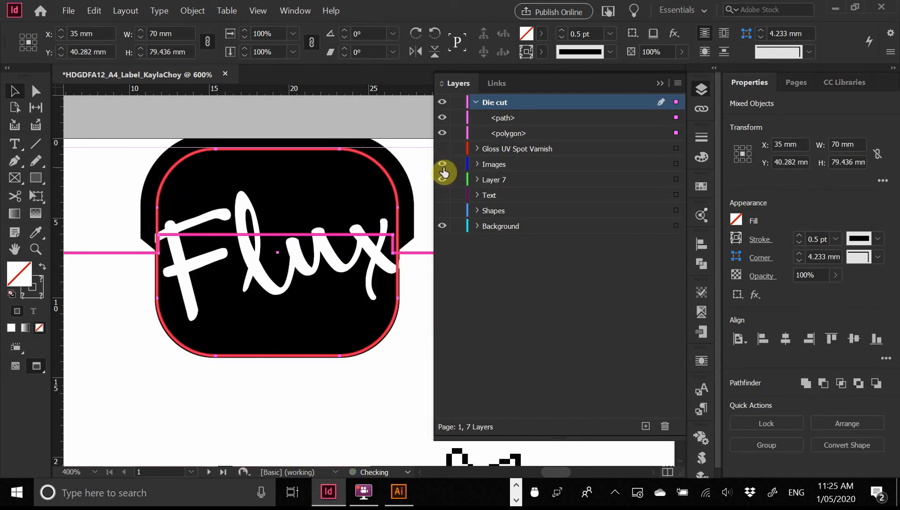
{"action": "left_click_drag", "start_coordinate": [405, 252], "coordinate": [369, 339]}
{"action": "left_click", "coordinate": [256, 277]}
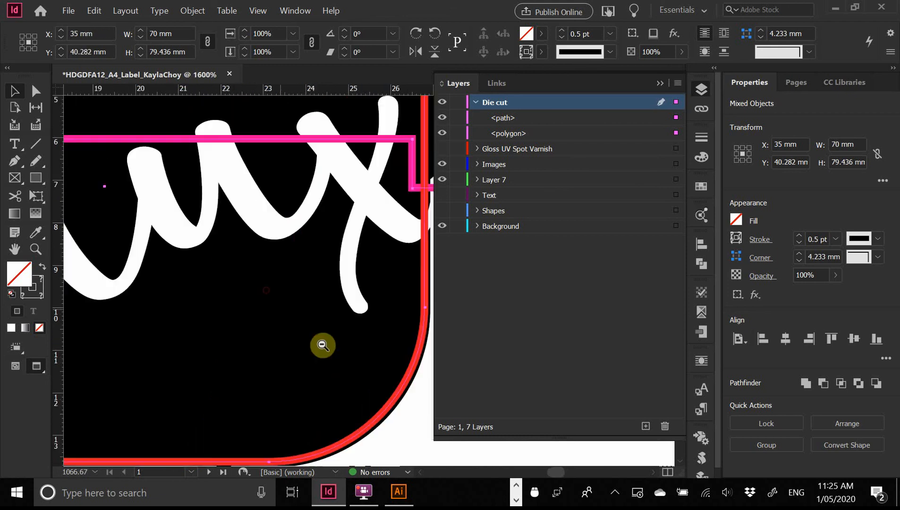
{"action": "left_click", "coordinate": [320, 343]}
{"action": "scroll", "coordinate": [283, 335], "scroll_direction": "down", "scroll_amount": 2}
{"action": "left_click", "coordinate": [290, 317]}
{"action": "left_click", "coordinate": [291, 317]}
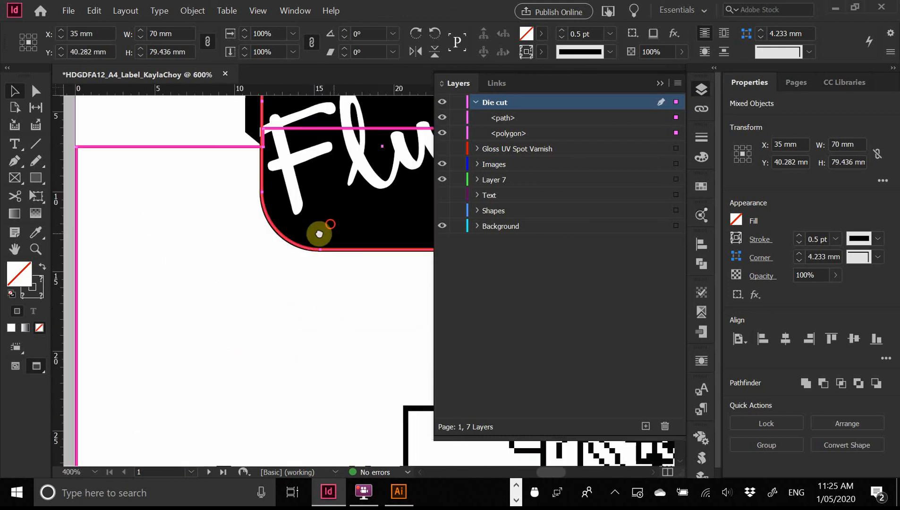
{"action": "left_click_drag", "start_coordinate": [417, 225], "coordinate": [319, 301]}
- Undo the die-cut edits back through both vertical segment shifts, the Pathfinder subtraction and the rectangle's downward extension
{"action": "key", "text": "ctrl+z"}
{"action": "key", "text": "ctrl+z"}
{"action": "key", "text": "ctrl+z"}
{"action": "key", "text": "ctrl+z"}
{"action": "key", "text": "ctrl+z"}
{"action": "key", "text": "ctrl+z"}
{"action": "key", "text": "ctrl+z"}
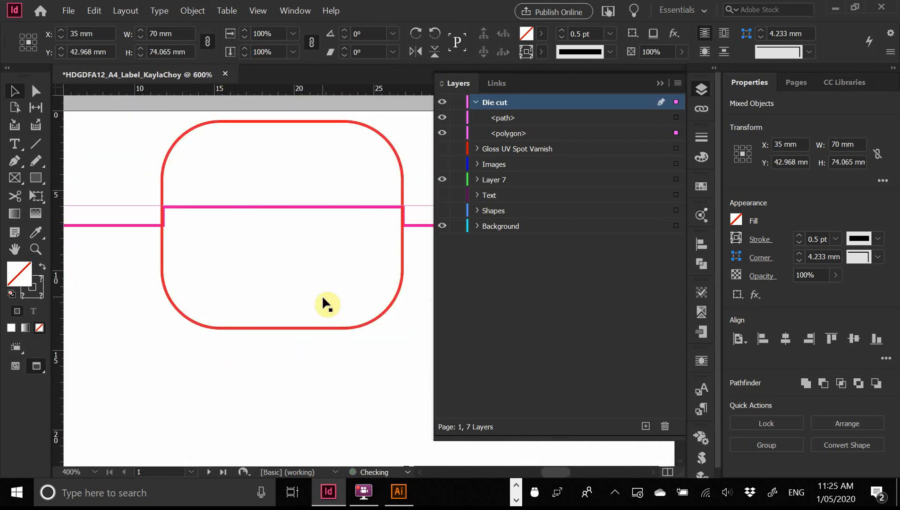
{"action": "key", "text": "ctrl+z"}
{"action": "key", "text": "ctrl+z"}
{"action": "key", "text": "ctrl+z"}
{"action": "key", "text": "ctrl+z"}
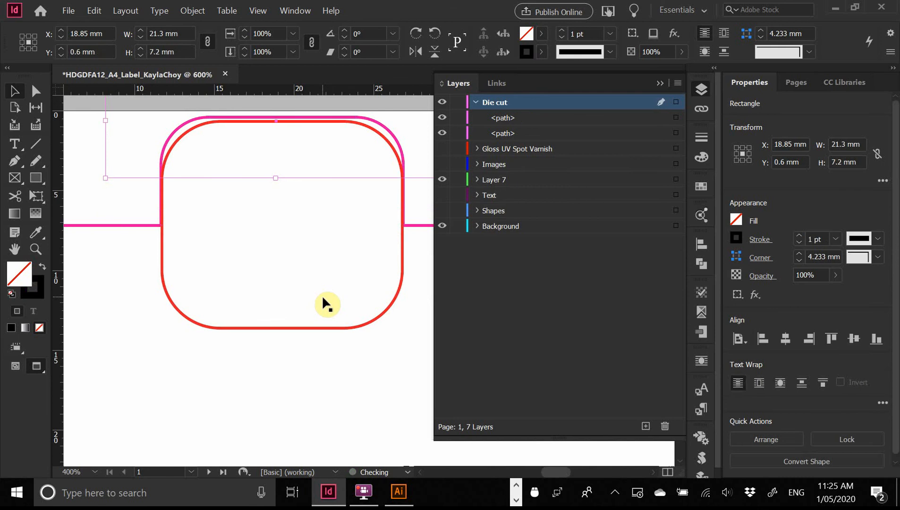
- Undo the rectangle's creation, the hiding of the artwork layers and the red outline's move to the Die cut layer
{"action": "key", "text": "ctrl+z"}
{"action": "key", "text": "ctrl+z"}
{"action": "key", "text": "ctrl+z"}
{"action": "key", "text": "ctrl+z"}
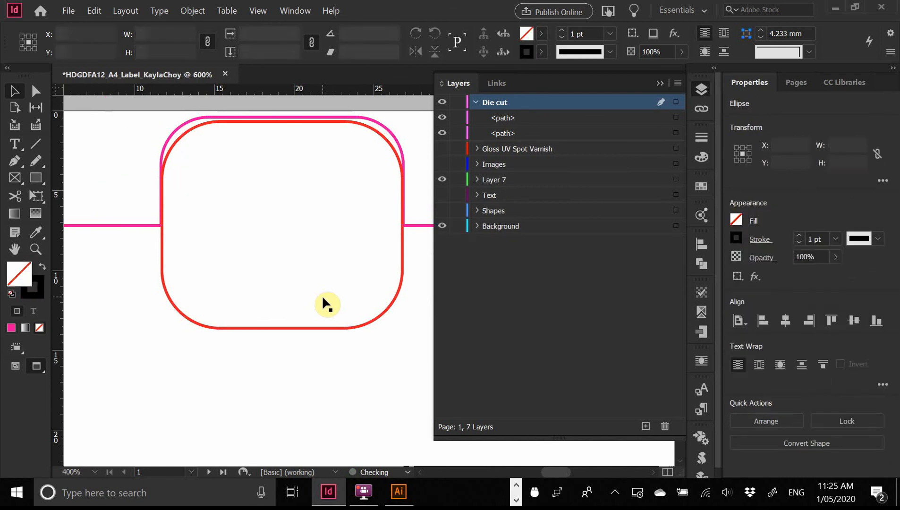
{"action": "key", "text": "ctrl+z"}
{"action": "key", "text": "ctrl+z"}
{"action": "key", "text": "ctrl+z"}
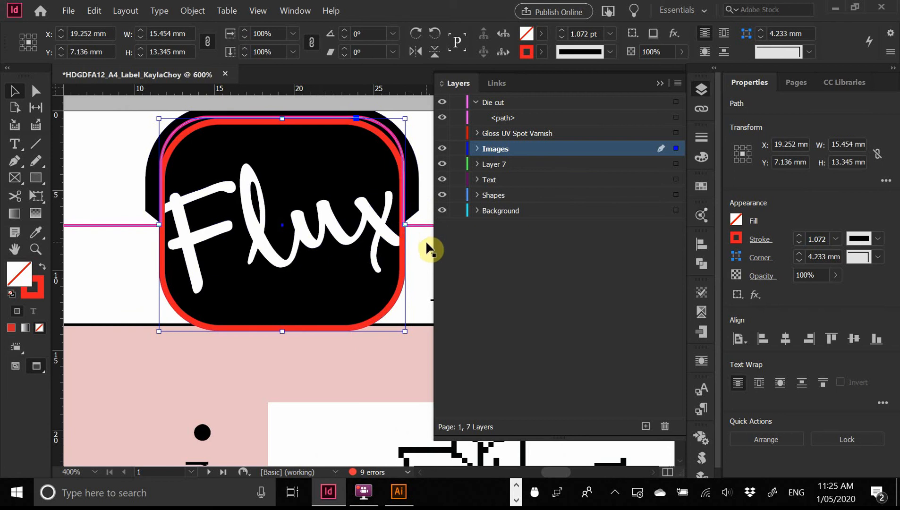
- Reduce the stroke weight of the red outline around the Flux tab to 0.5 pt
{"action": "left_click_drag", "start_coordinate": [414, 247], "coordinate": [379, 244]}
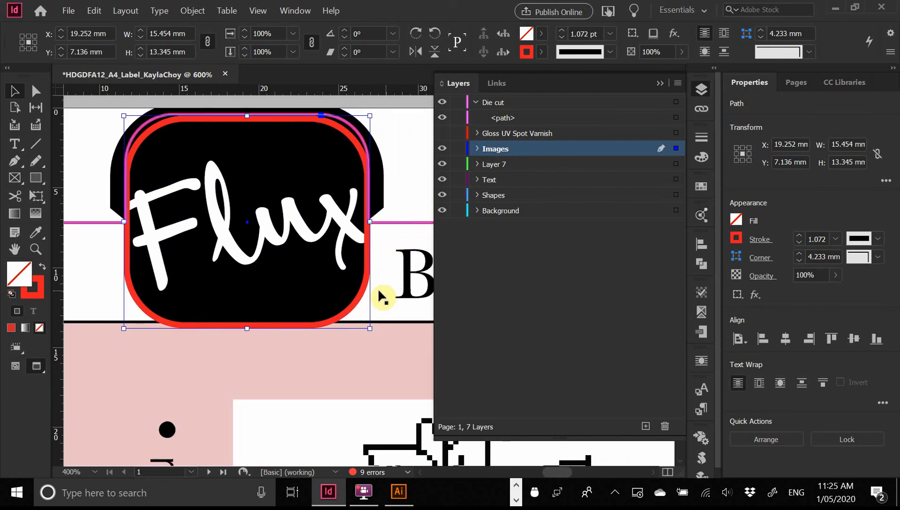
{"action": "left_click", "coordinate": [408, 212]}
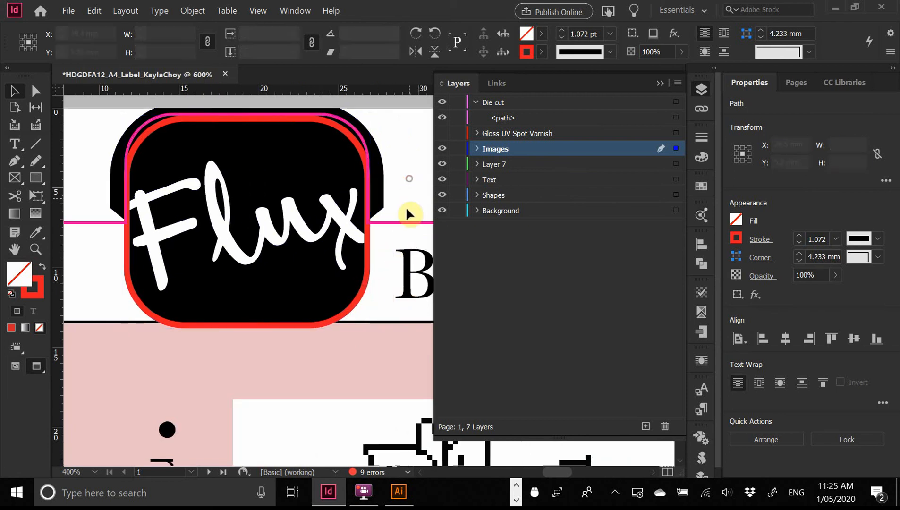
{"action": "left_click", "coordinate": [361, 152]}
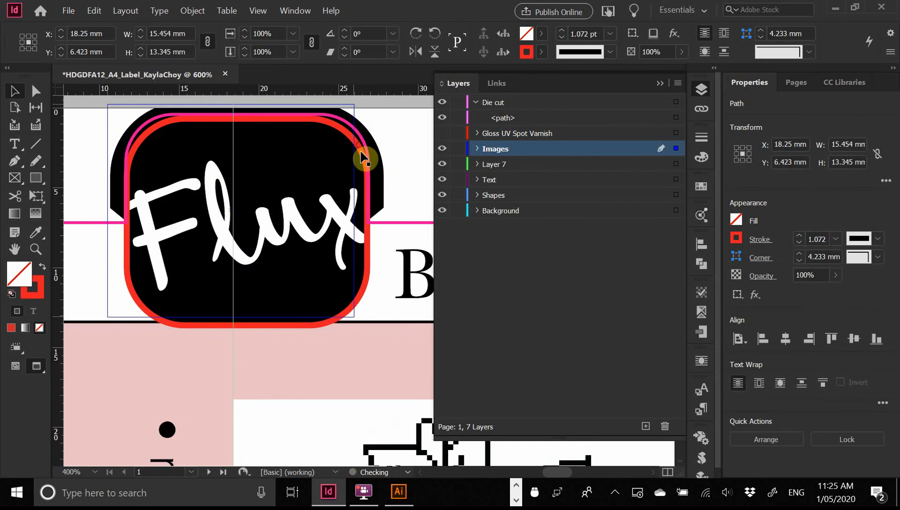
{"action": "left_click_drag", "start_coordinate": [361, 152], "coordinate": [362, 153]}
{"action": "left_click", "coordinate": [611, 34]}
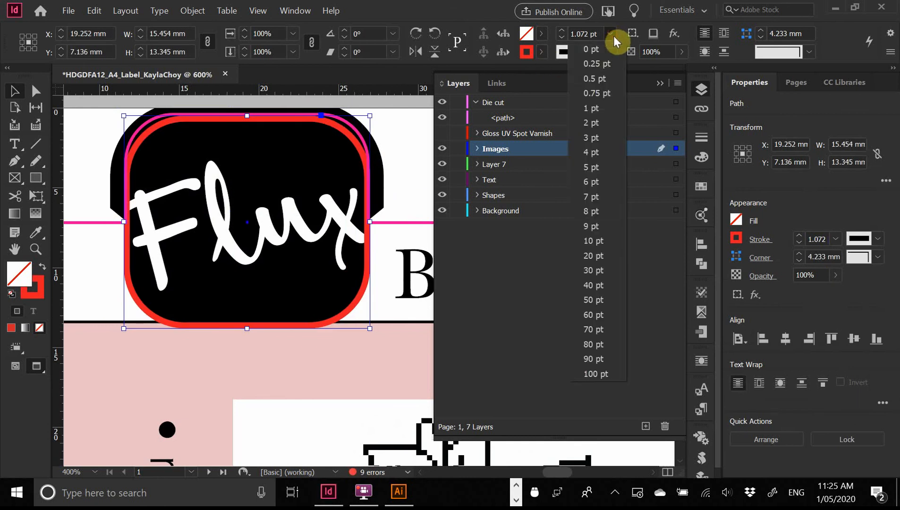
{"action": "left_click", "coordinate": [607, 76]}
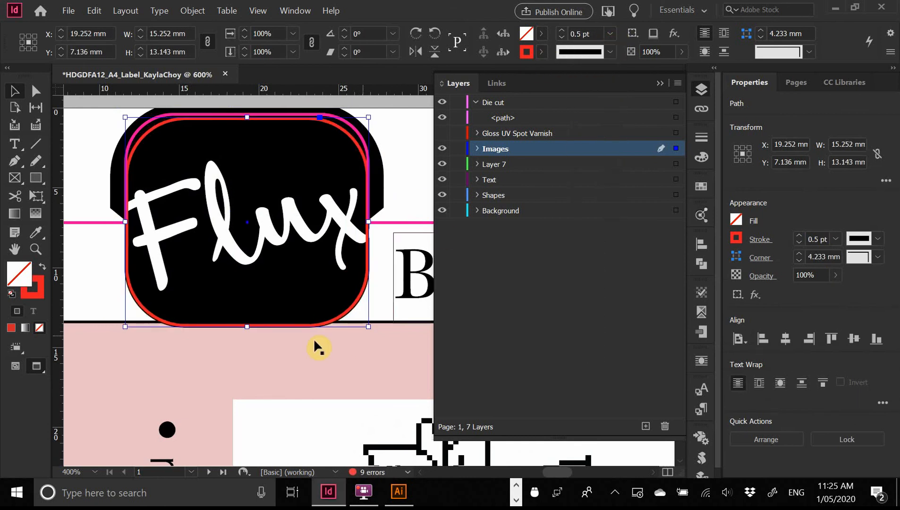
{"action": "scroll", "coordinate": [392, 316], "scroll_direction": "up", "scroll_amount": 5}
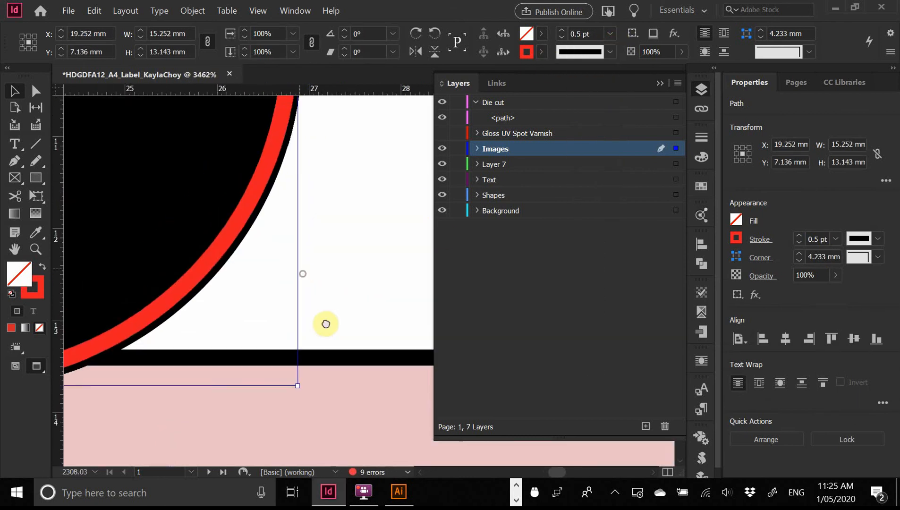
{"action": "scroll", "coordinate": [326, 324], "scroll_direction": "down", "scroll_amount": 4}
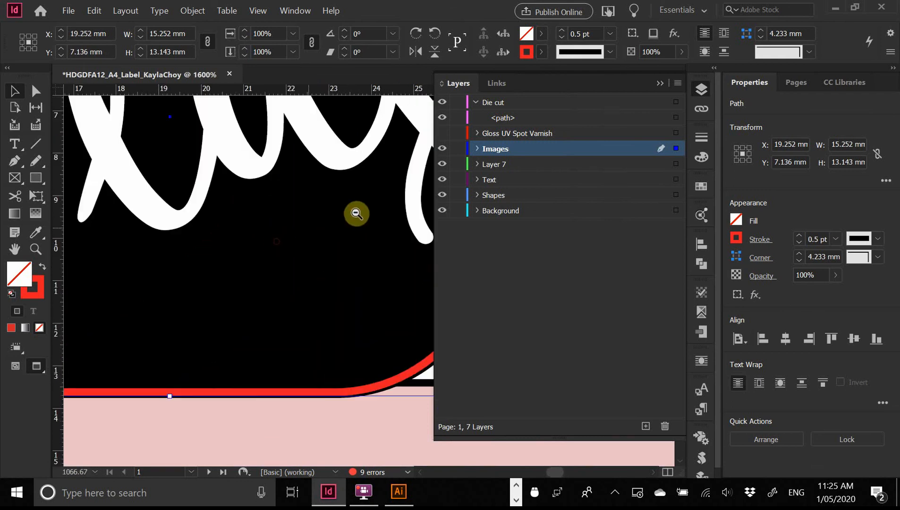
{"action": "left_click_drag", "start_coordinate": [356, 213], "coordinate": [160, 226]}
{"action": "left_click_drag", "start_coordinate": [294, 272], "coordinate": [318, 277]}
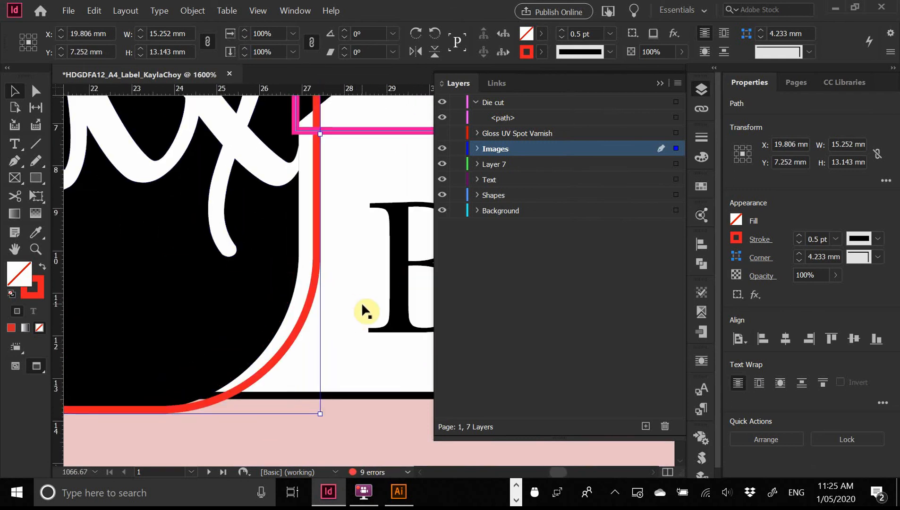
{"action": "key", "text": "ctrl+z"}
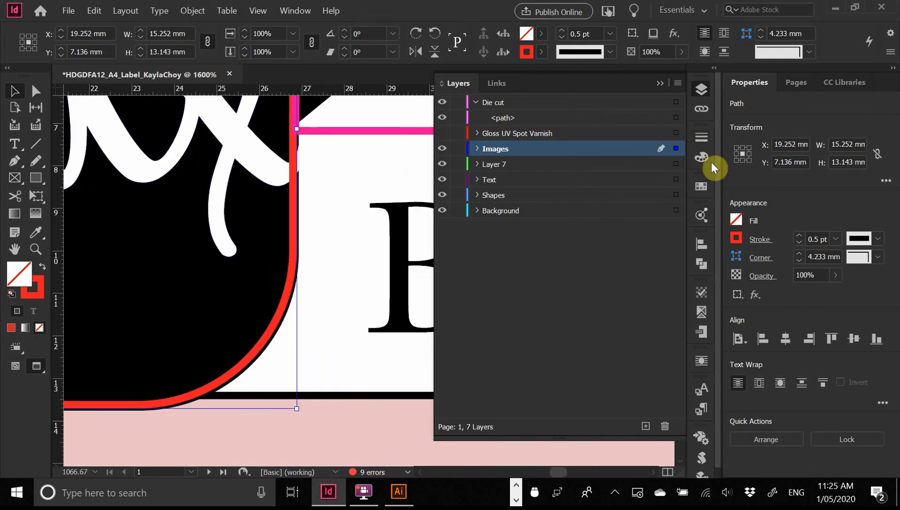
- Check the red outline's stroke alignment and examine its side and curved corner against the black Flux tab
{"action": "left_click", "coordinate": [707, 141]}
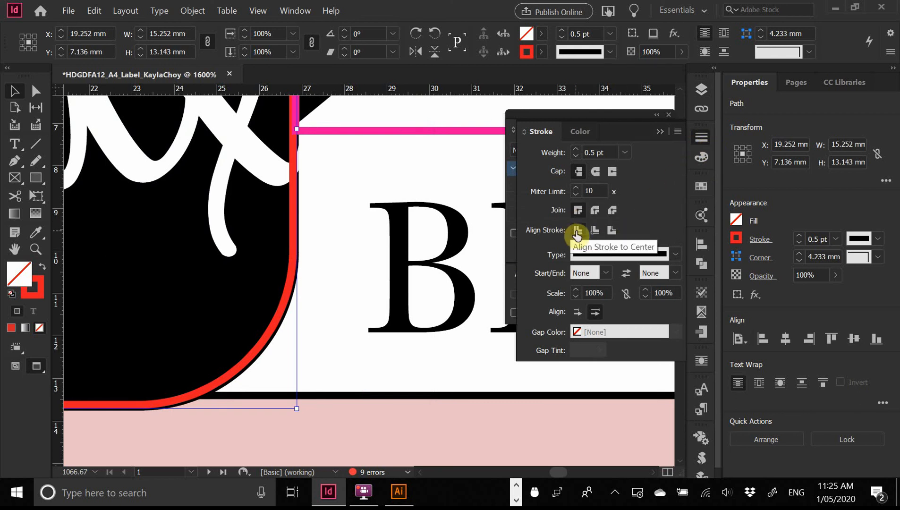
{"action": "scroll", "coordinate": [302, 217], "scroll_direction": "down", "scroll_amount": 3}
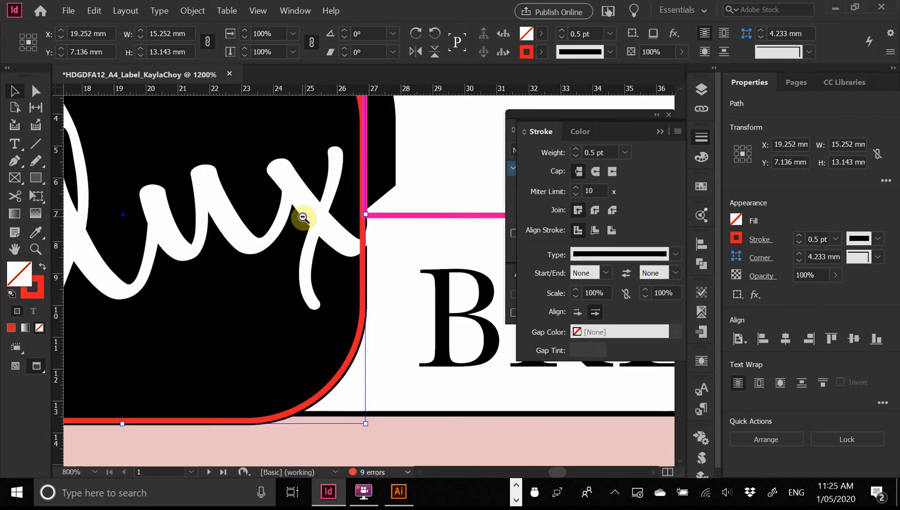
{"action": "scroll", "coordinate": [376, 267], "scroll_direction": "up", "scroll_amount": 5}
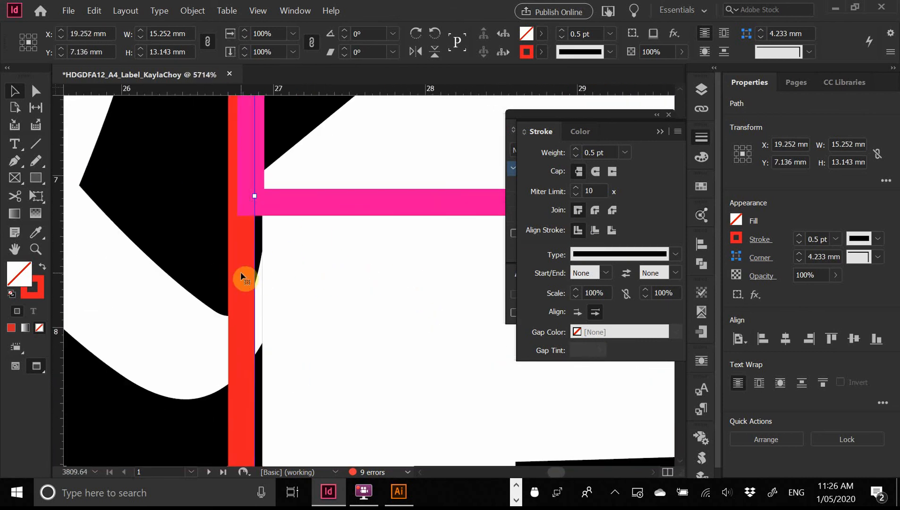
{"action": "scroll", "coordinate": [314, 279], "scroll_direction": "down", "scroll_amount": 5}
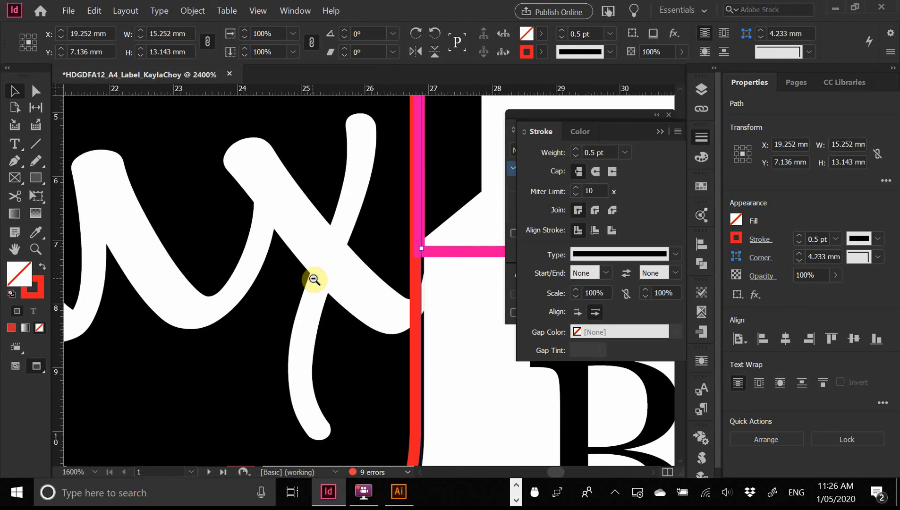
{"action": "scroll", "coordinate": [341, 287], "scroll_direction": "down", "scroll_amount": 3}
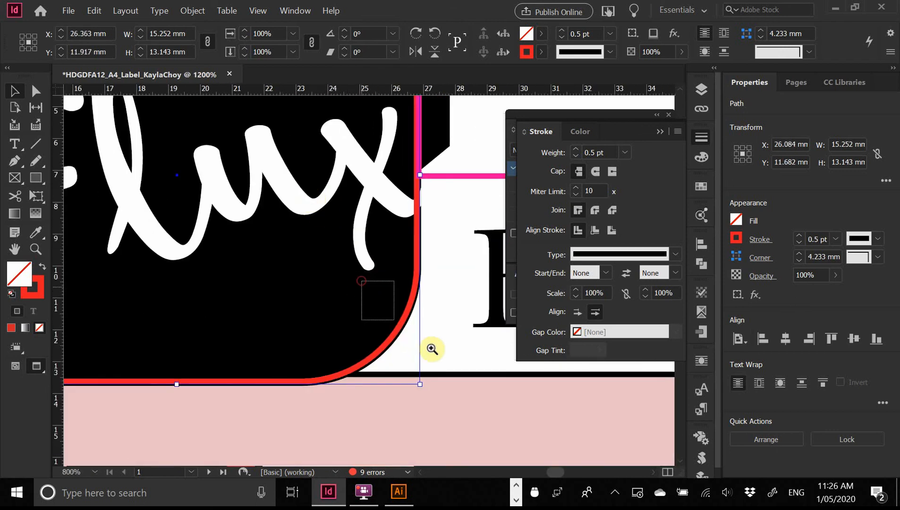
{"action": "scroll", "coordinate": [432, 337], "scroll_direction": "up", "scroll_amount": 4}
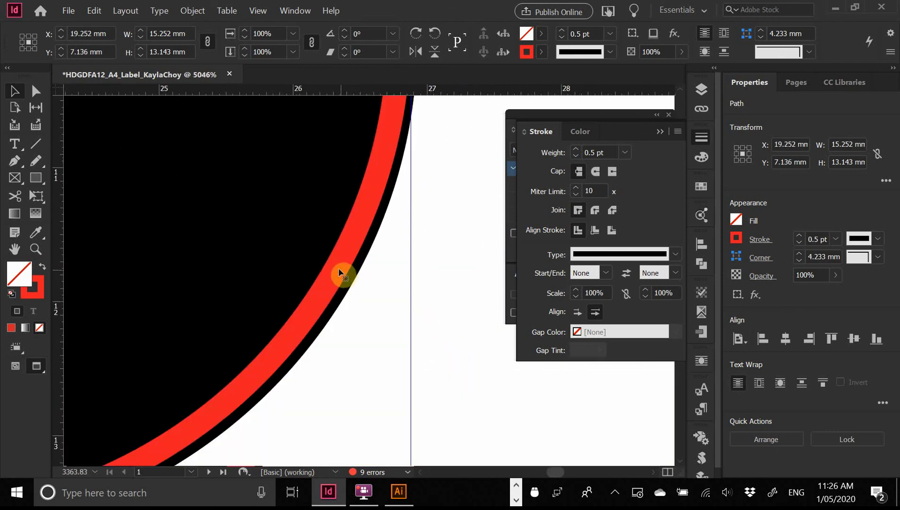
- Switch to Illustrator to examine the Flux logo's outline against its black shape, and return to InDesign
{"action": "key", "text": "alt+Tab"}
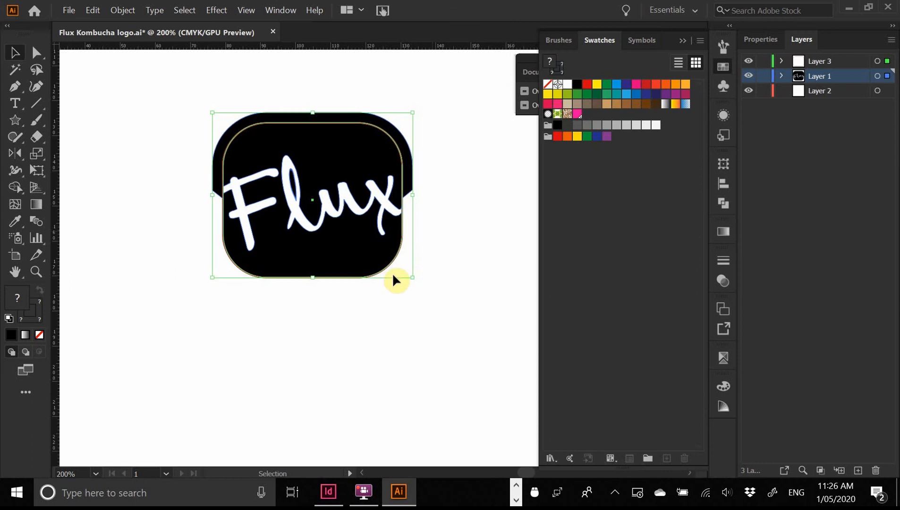
{"action": "left_click", "coordinate": [450, 250]}
{"action": "key", "text": "ctrl+space"}
{"action": "left_click_drag", "start_coordinate": [387, 212], "coordinate": [336, 255]}
{"action": "key", "text": "ctrl+z"}
{"action": "key", "text": "ctrl+alt+space"}
{"action": "key", "text": "alt+Tab"}
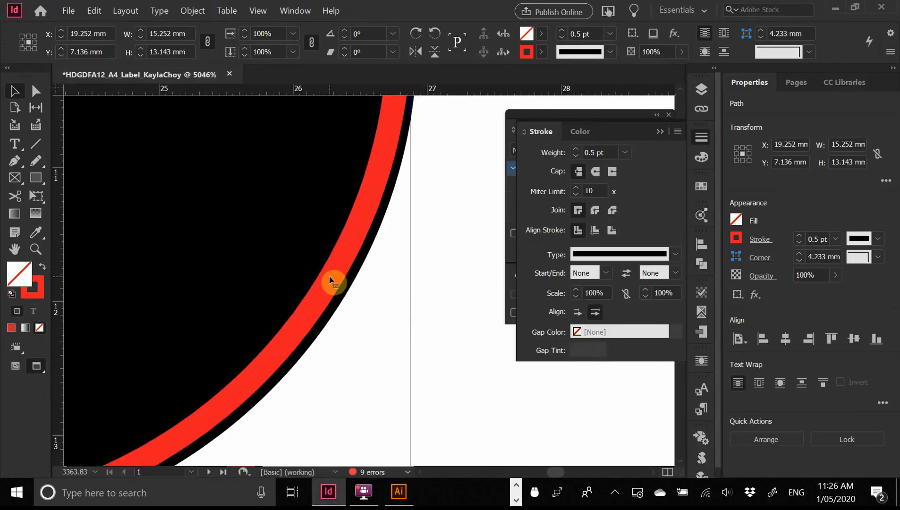
- Scale up the red outline about its centre to about 15.71 × 13.54 mm to cover the black Flux tab's edge
{"action": "left_click", "coordinate": [331, 281], "text": "ctrl+alt"}
{"action": "left_click", "coordinate": [331, 278], "text": "ctrl+alt"}
{"action": "left_click", "coordinate": [330, 277], "text": "ctrl+alt"}
{"action": "left_click", "coordinate": [331, 257], "text": "ctrl+alt"}
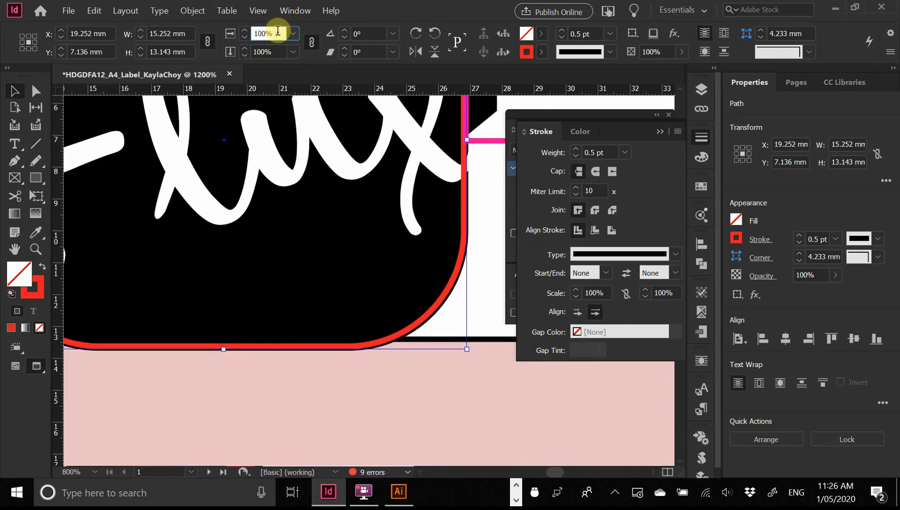
{"action": "key", "text": "Up"}
{"action": "key", "text": "Up"}
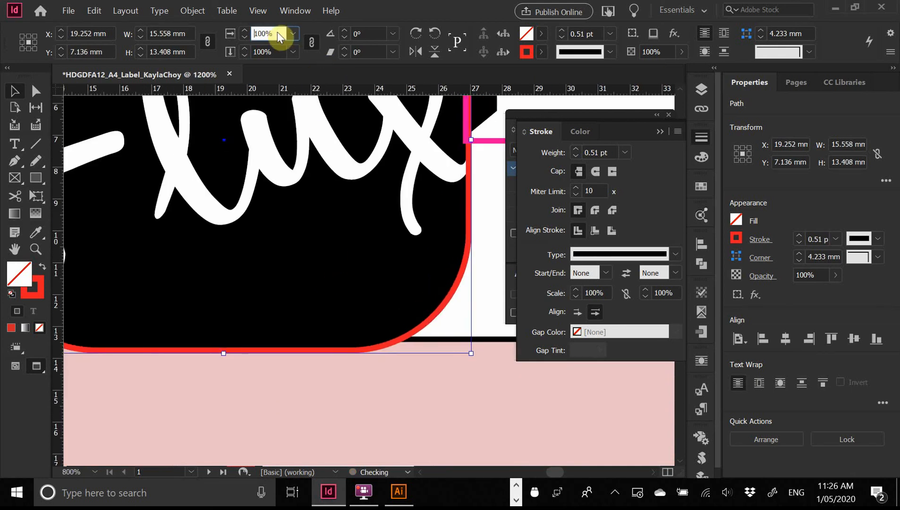
{"action": "key", "text": "Down"}
{"action": "key", "text": "Up"}
{"action": "key", "text": "Down"}
{"action": "key", "text": "Up"}
{"action": "key", "text": "Up"}
{"action": "key", "text": "Up"}
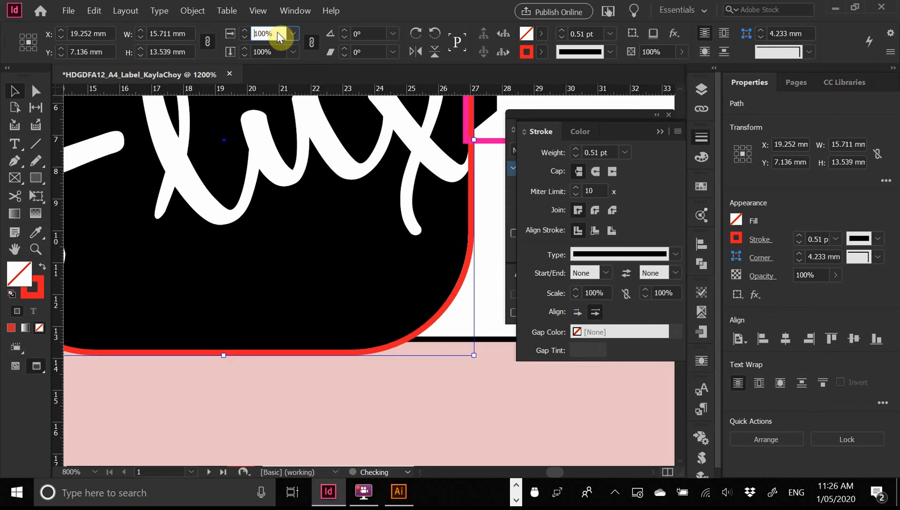
{"action": "key", "text": "Down"}
{"action": "key", "text": "Down"}
{"action": "key", "text": "Up"}
{"action": "key", "text": "Up"}
{"action": "key", "text": "Down"}
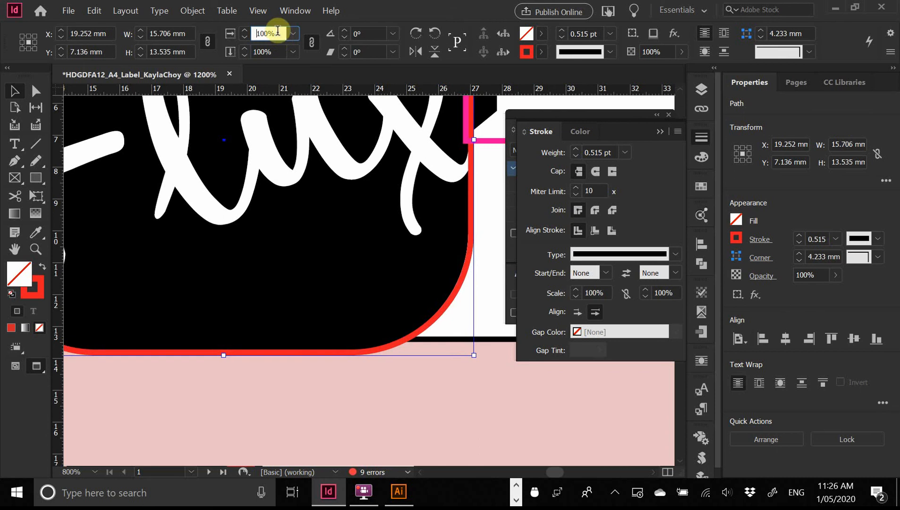
- Examine how the enlarged red outline lines up with the magenta die line and the black Flux tab around the corners
{"action": "left_click", "coordinate": [363, 218], "text": "ctrl+alt"}
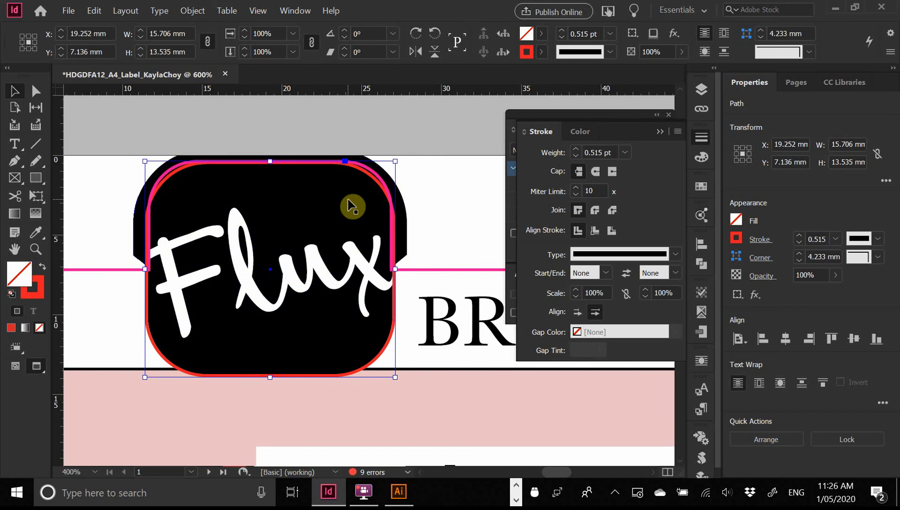
{"action": "key", "text": "ctrl+space"}
{"action": "left_click_drag", "start_coordinate": [345, 157], "coordinate": [431, 210]}
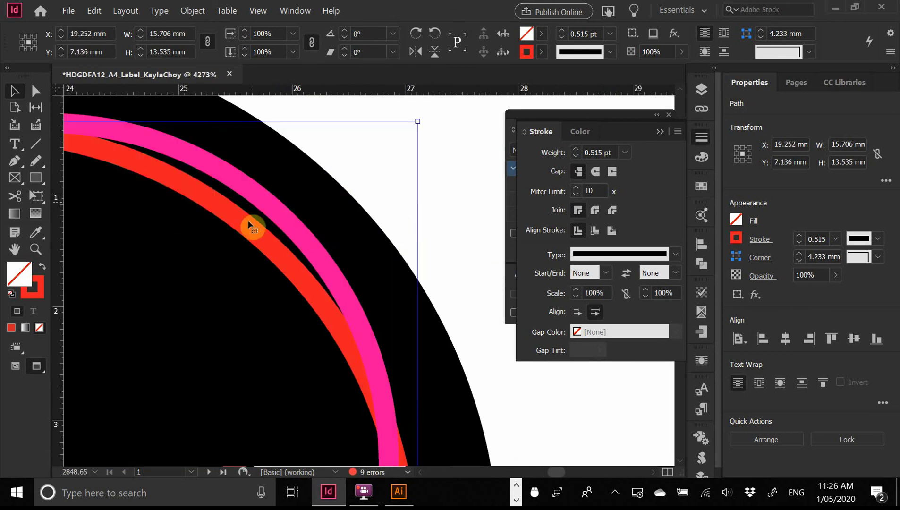
{"action": "key", "text": "ctrl+alt+space"}
{"action": "left_click", "coordinate": [366, 355], "text": "ctrl+alt"}
{"action": "left_click", "coordinate": [368, 358], "text": "ctrl+alt"}
{"action": "left_click", "coordinate": [366, 360], "text": "ctrl+alt"}
{"action": "left_click", "coordinate": [366, 362], "text": "ctrl+alt"}
{"action": "left_click", "coordinate": [366, 362], "text": "ctrl+alt"}
{"action": "left_click", "coordinate": [367, 362], "text": "ctrl+alt"}
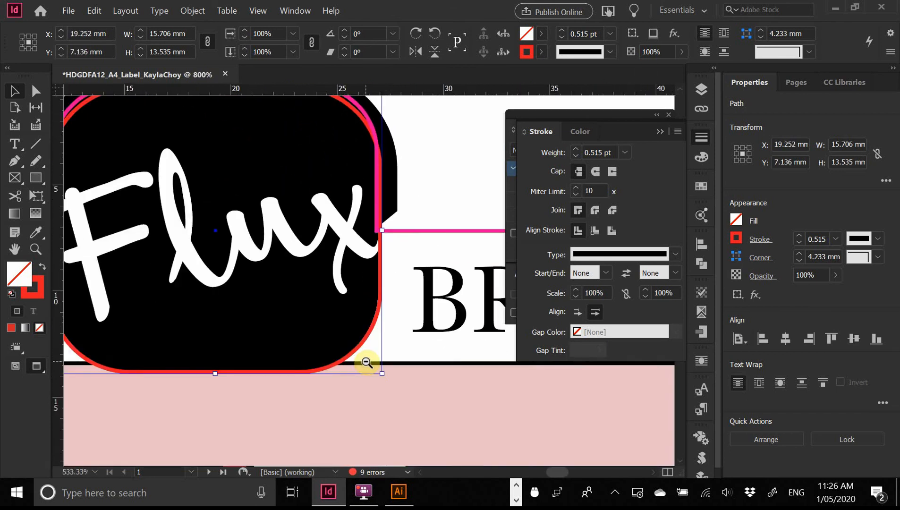
{"action": "key", "text": "space"}
{"action": "left_click_drag", "start_coordinate": [354, 346], "coordinate": [401, 353]}
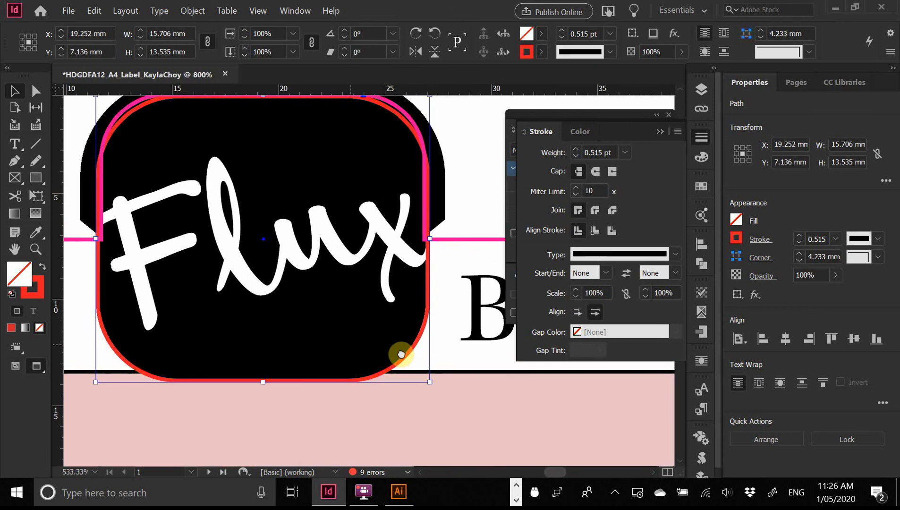
- Move the enlarged red outline from the Images layer to the Die cut layer
{"action": "left_click", "coordinate": [465, 187]}
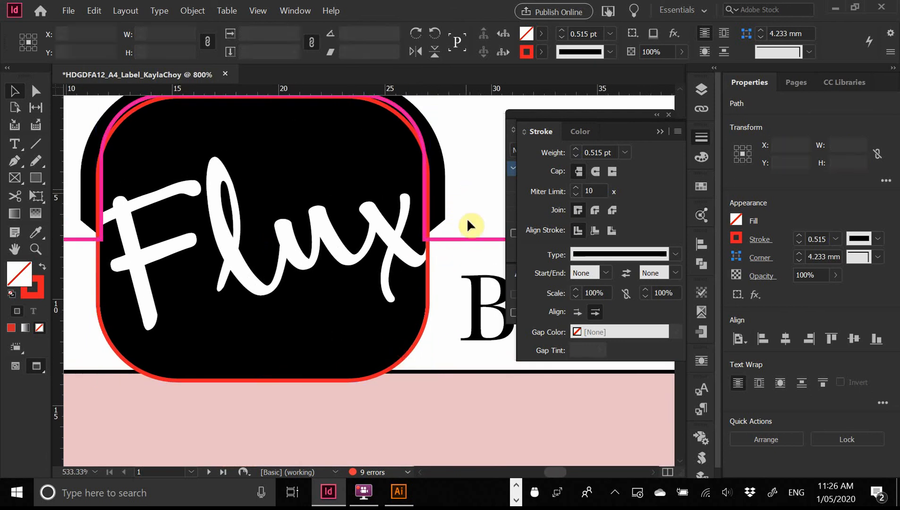
{"action": "left_click", "coordinate": [428, 289]}
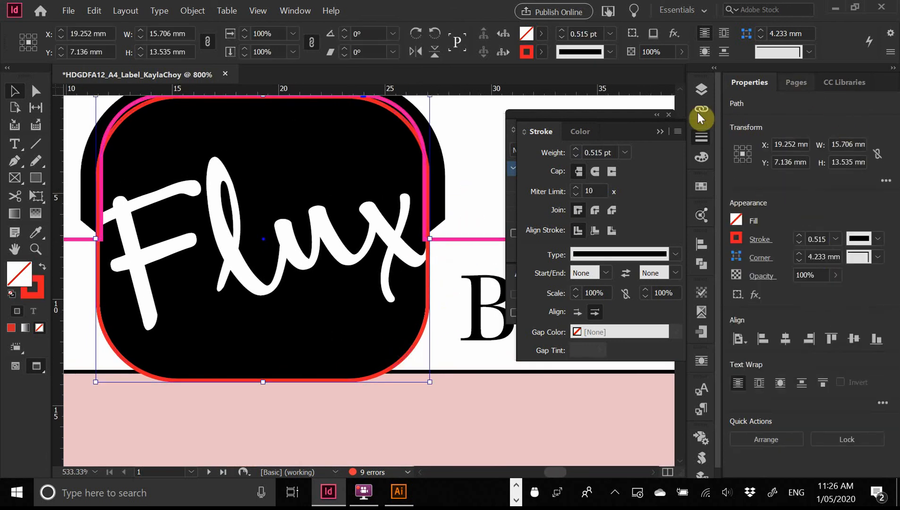
{"action": "left_click", "coordinate": [702, 92]}
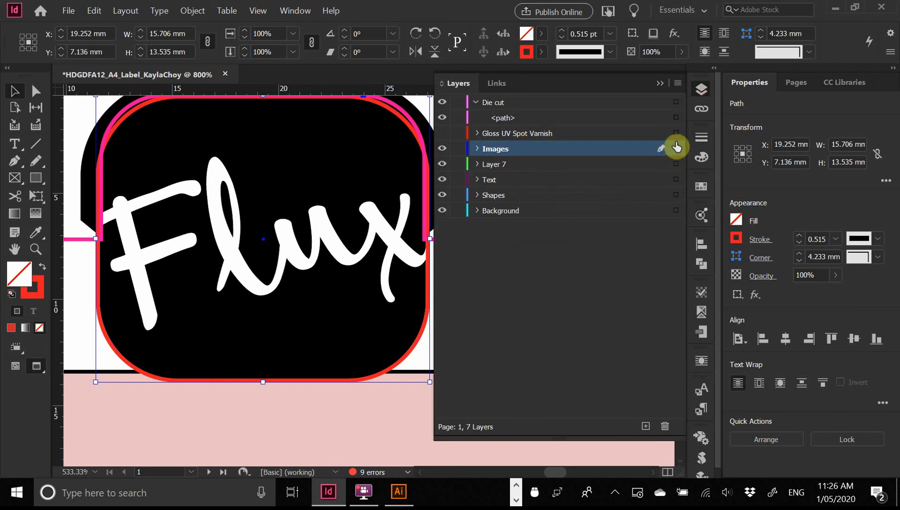
{"action": "left_click_drag", "start_coordinate": [679, 107], "coordinate": [677, 103]}
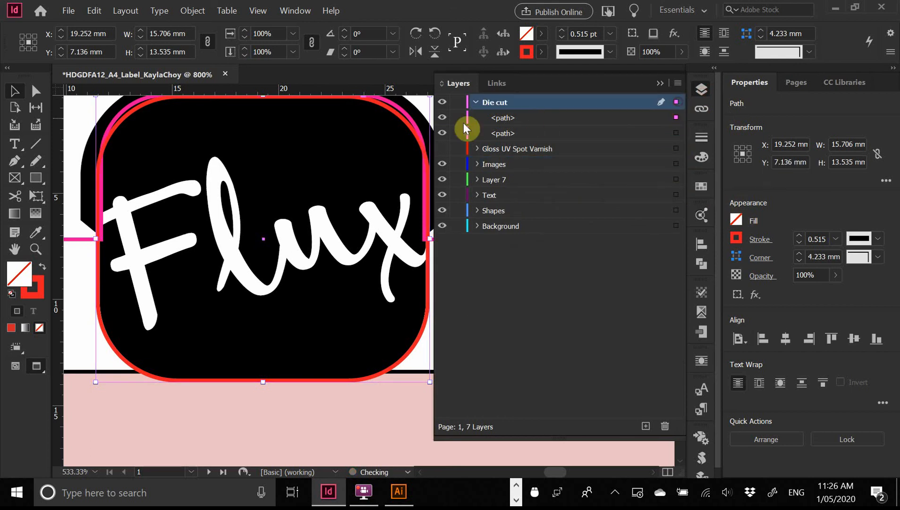
- Collapse the Die cut layer, hide the Images layer and deselect the red outline
{"action": "left_click", "coordinate": [477, 101]}
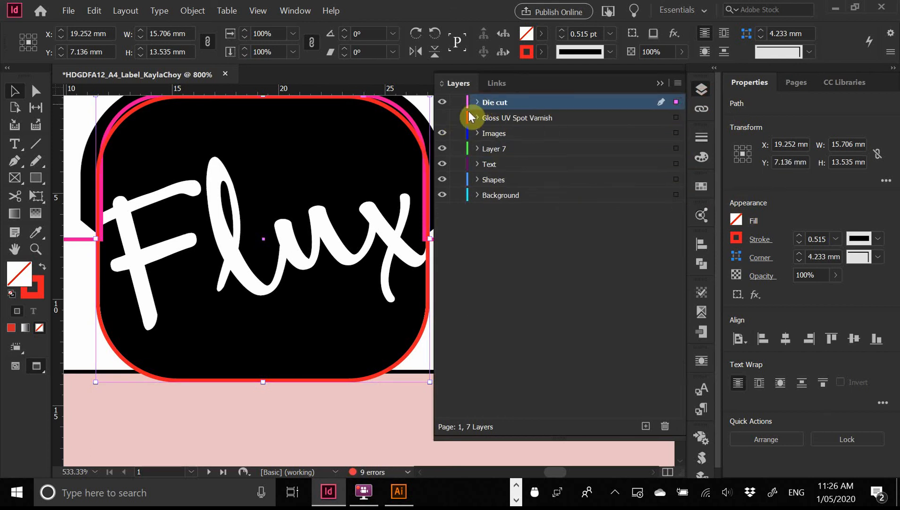
{"action": "left_click", "coordinate": [443, 133]}
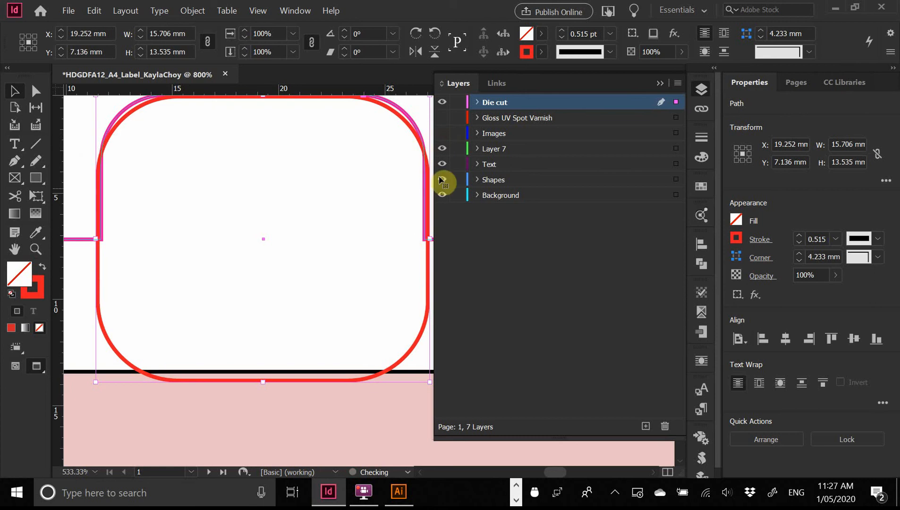
{"action": "left_click_drag", "start_coordinate": [364, 202], "coordinate": [305, 227]}
{"action": "left_click", "coordinate": [385, 187]}
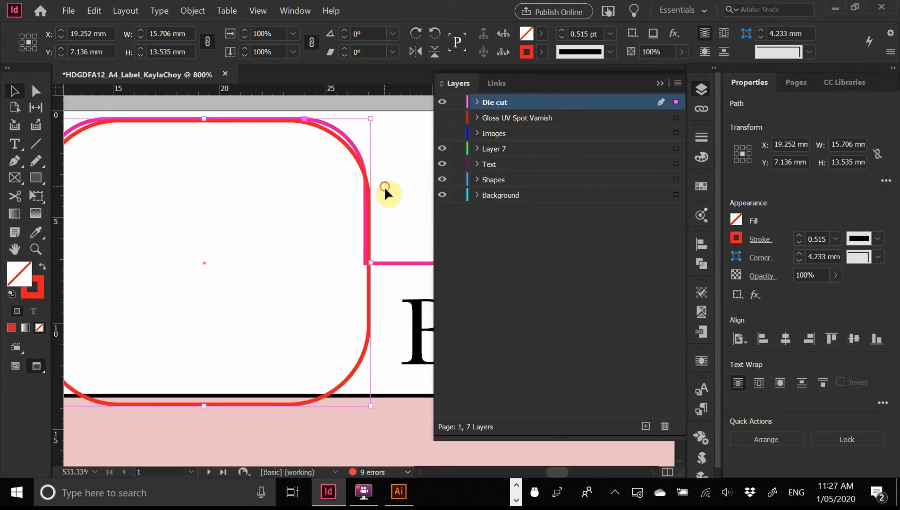
{"action": "scroll", "coordinate": [257, 203], "scroll_direction": "down", "scroll_amount": 2}
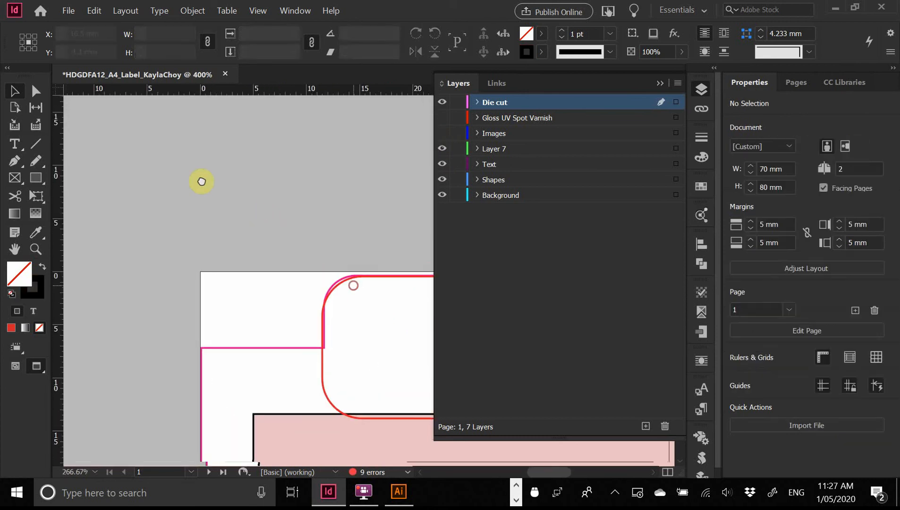
- Draw an unfilled rectangle across the upper part of the tab and extend its lower edge, making it about 23.8 × 8.8 mm
{"action": "left_click_drag", "start_coordinate": [202, 181], "coordinate": [181, 167]}
{"action": "left_click", "coordinate": [38, 177]}
{"action": "left_click_drag", "start_coordinate": [124, 132], "coordinate": [376, 214]}
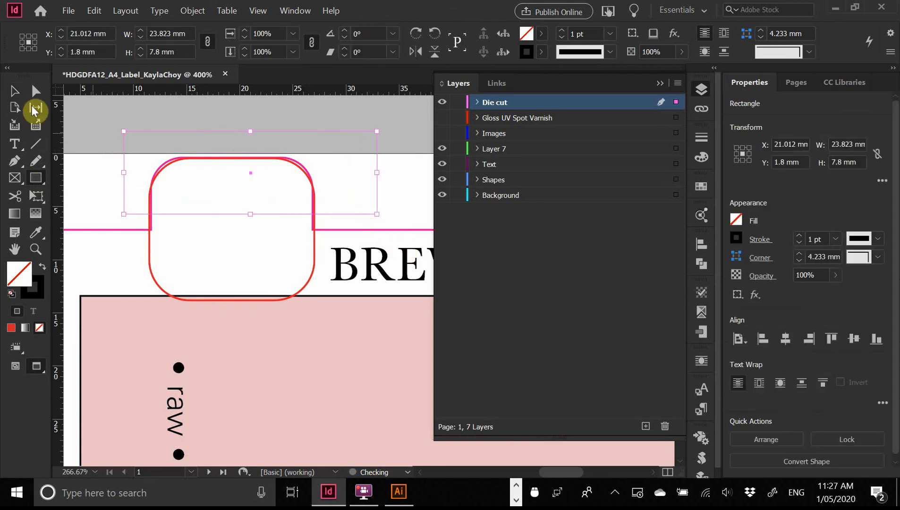
{"action": "left_click", "coordinate": [15, 91]}
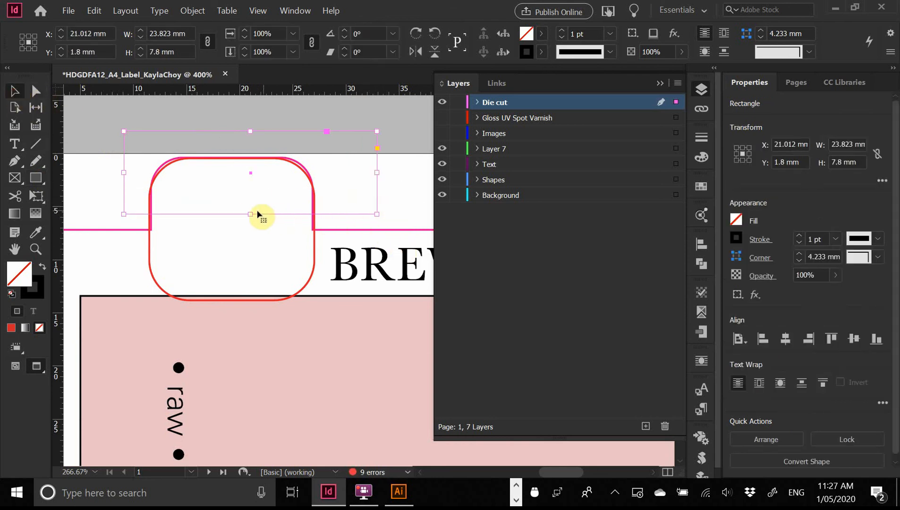
{"action": "left_click_drag", "start_coordinate": [250, 215], "coordinate": [251, 225]}
- Examine where the new rectangle's lower edge falls relative to the magenta die line's corners beside the tab
{"action": "left_click_drag", "start_coordinate": [290, 200], "coordinate": [386, 277]}
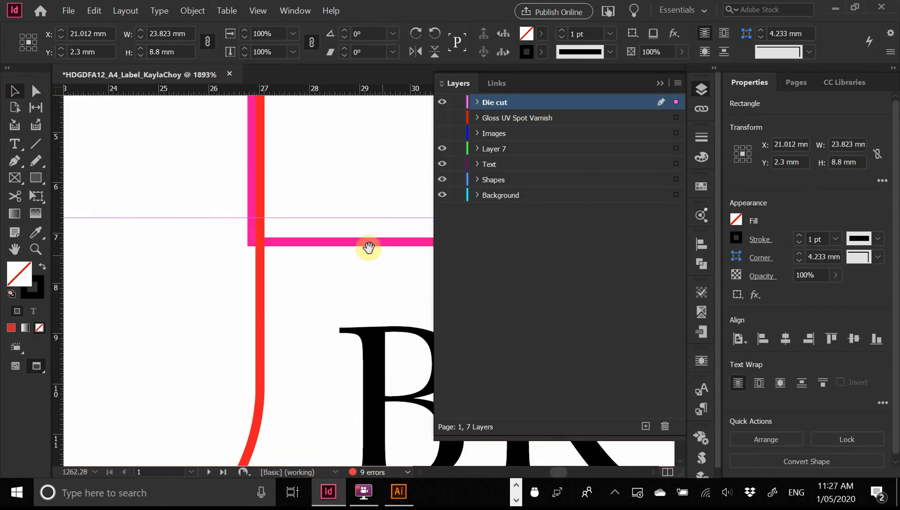
{"action": "left_click_drag", "start_coordinate": [347, 241], "coordinate": [314, 228]}
{"action": "left_click", "coordinate": [293, 242], "text": "ctrl+alt"}
{"action": "left_click", "coordinate": [293, 243], "text": "ctrl+alt"}
{"action": "left_click", "coordinate": [293, 244], "text": "ctrl+alt"}
{"action": "left_click", "coordinate": [292, 244], "text": "ctrl+alt"}
{"action": "left_click_drag", "start_coordinate": [303, 259], "coordinate": [188, 177]}
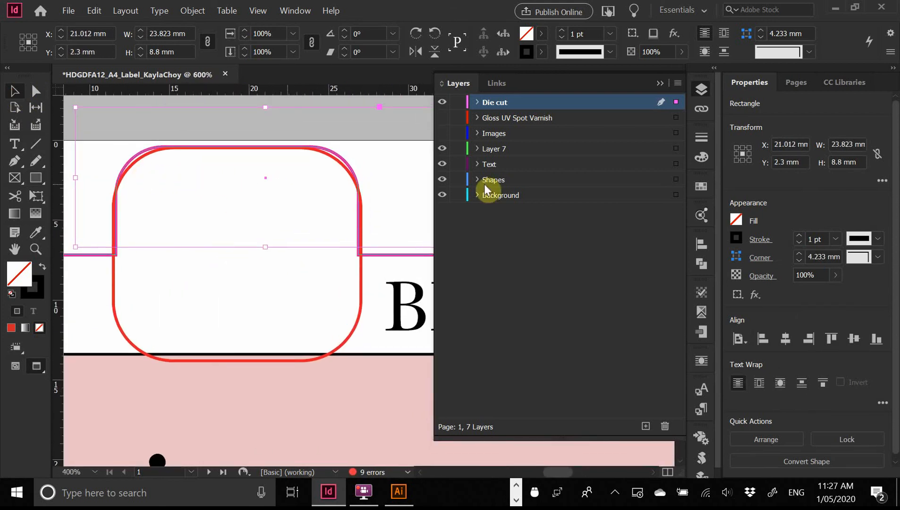
- Select the magenta die line together with the rectangle and subtract the rectangle from it with Pathfinder Subtract
{"action": "left_click_drag", "start_coordinate": [94, 132], "coordinate": [166, 196]}
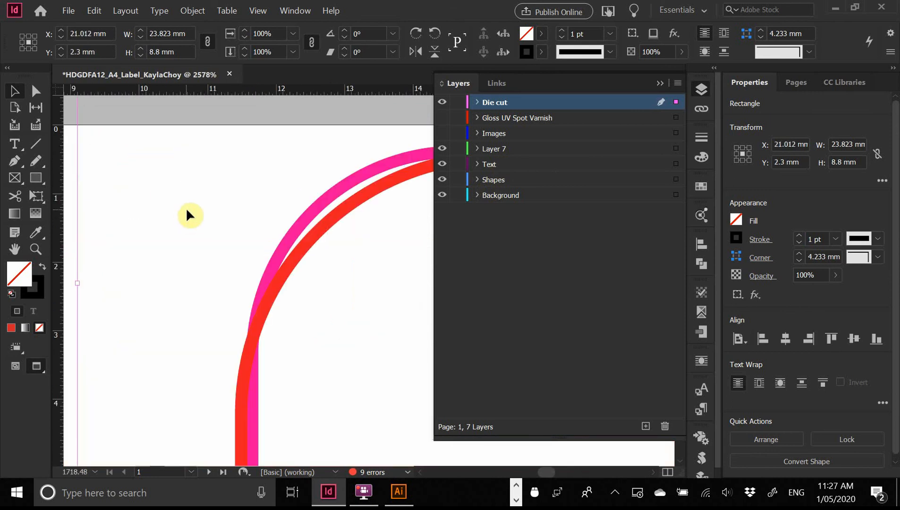
{"action": "left_click", "coordinate": [301, 227]}
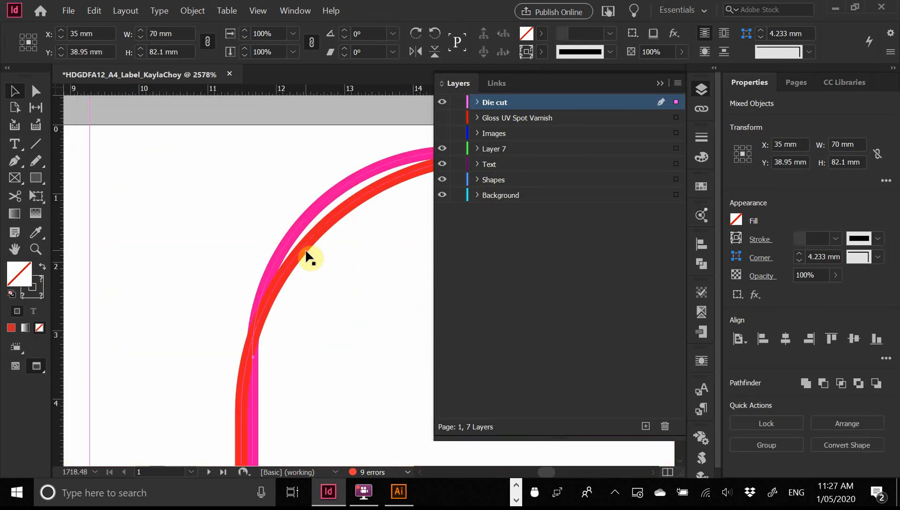
{"action": "key", "text": "ctrl+alt+equal"}
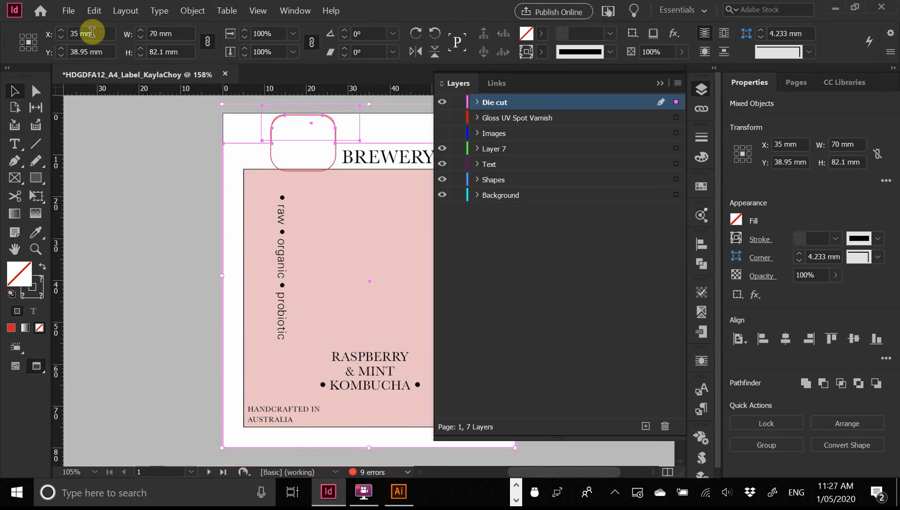
{"action": "left_click", "coordinate": [189, 10]}
{"action": "mouse_move", "coordinate": [235, 408]}
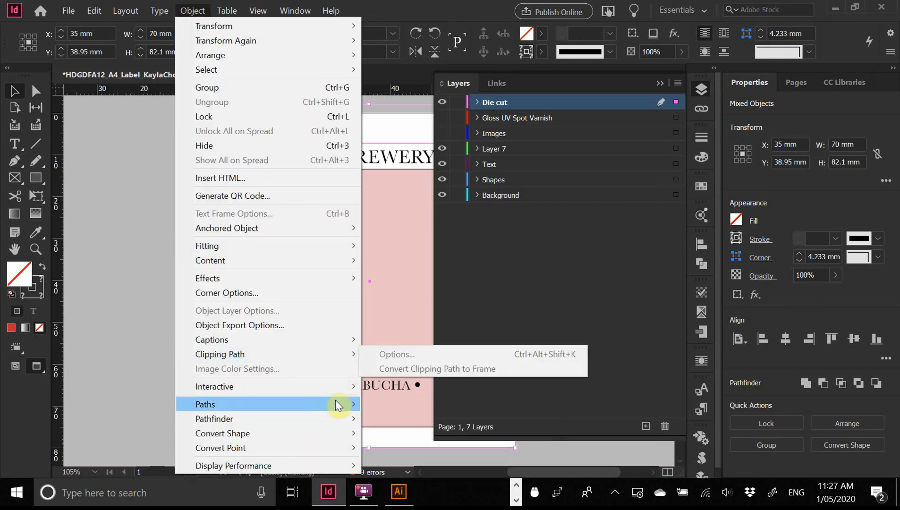
{"action": "mouse_move", "coordinate": [337, 418]}
{"action": "left_click", "coordinate": [415, 433]}
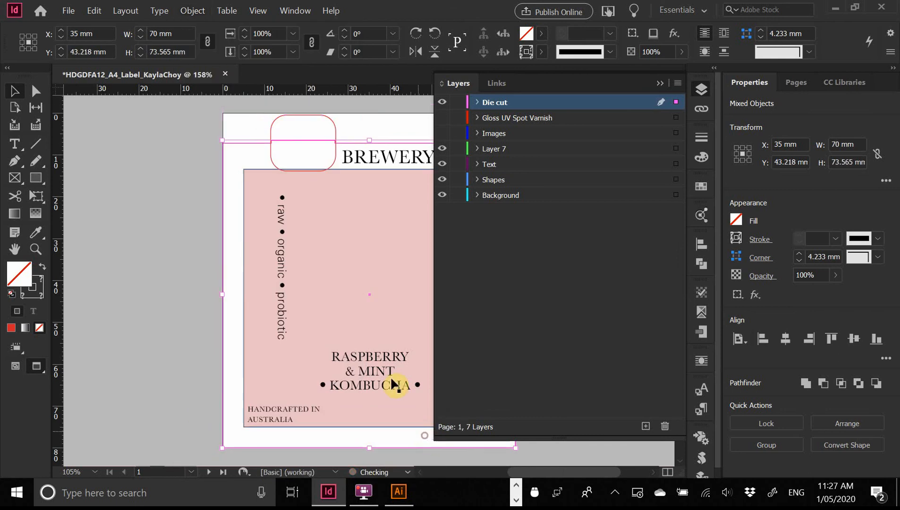
- Select the trimmed die line and examine its remaining stub where it meets the left side of the red outline
{"action": "left_click_drag", "start_coordinate": [351, 206], "coordinate": [335, 271]}
{"action": "left_click_drag", "start_coordinate": [235, 193], "coordinate": [335, 312]}
{"action": "left_click_drag", "start_coordinate": [374, 286], "coordinate": [249, 255]}
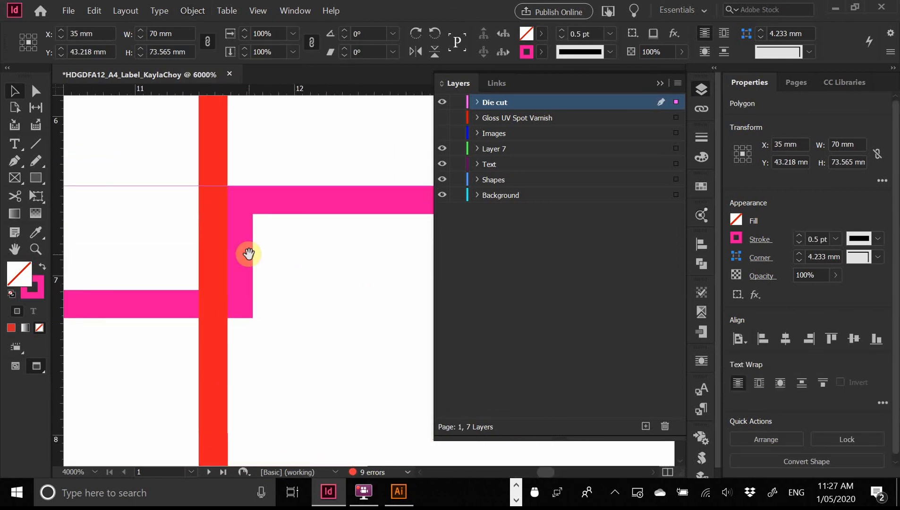
{"action": "left_click_drag", "start_coordinate": [332, 284], "coordinate": [90, 267]}
{"action": "left_click_drag", "start_coordinate": [298, 289], "coordinate": [205, 286]}
{"action": "left_click", "coordinate": [249, 274], "text": "ctrl+alt"}
{"action": "left_click", "coordinate": [249, 274], "text": "ctrl+alt"}
{"action": "left_click", "coordinate": [247, 275], "text": "ctrl+alt"}
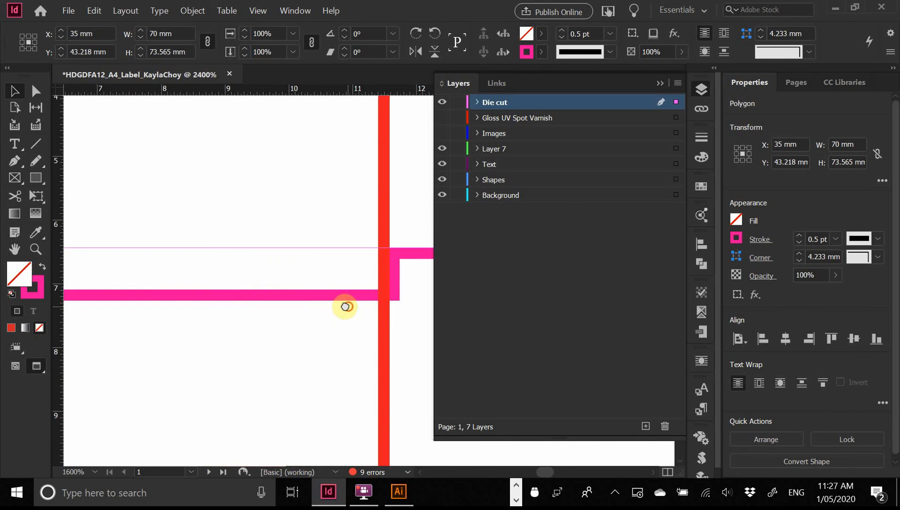
- Examine the trimmed die line's remaining stub where it meets the right side of the red outline
{"action": "left_click_drag", "start_coordinate": [345, 307], "coordinate": [85, 292]}
{"action": "left_click_drag", "start_coordinate": [326, 293], "coordinate": [222, 248]}
{"action": "left_click_drag", "start_coordinate": [281, 260], "coordinate": [63, 279]}
{"action": "left_click_drag", "start_coordinate": [358, 295], "coordinate": [191, 294]}
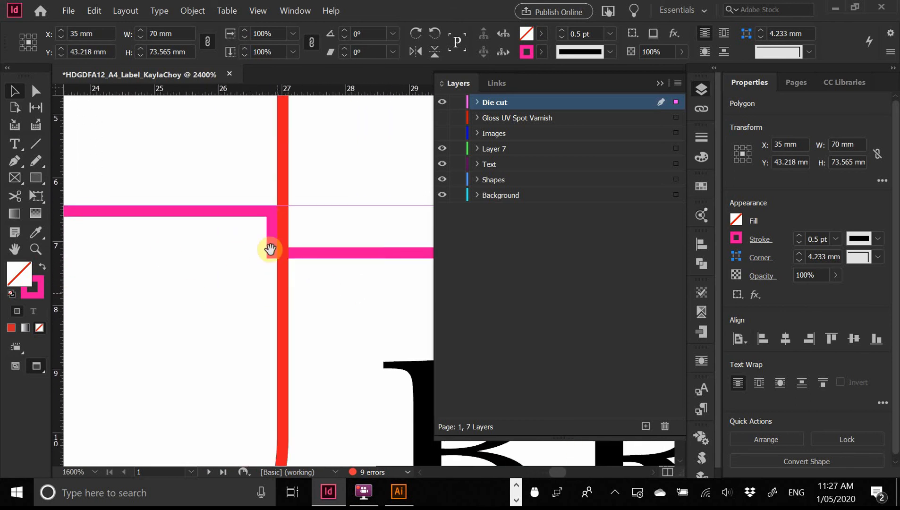
{"action": "left_click", "coordinate": [253, 264], "text": "ctrl+alt"}
{"action": "left_click", "coordinate": [252, 268], "text": "ctrl+alt"}
{"action": "left_click", "coordinate": [251, 269], "text": "ctrl+alt"}
{"action": "left_click", "coordinate": [251, 269], "text": "ctrl+alt"}
{"action": "left_click", "coordinate": [251, 269], "text": "ctrl+alt"}
- Select the red outline with the trimmed die line, merge them into one path with Pathfinder Add, and deselect
{"action": "left_click_drag", "start_coordinate": [326, 289], "coordinate": [119, 257]}
{"action": "left_click_drag", "start_coordinate": [176, 239], "coordinate": [284, 319]}
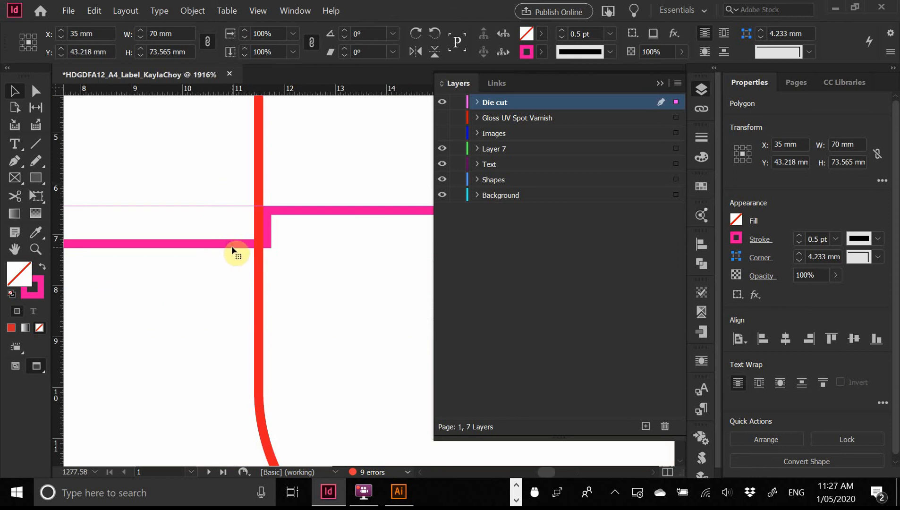
{"action": "left_click", "coordinate": [260, 194], "text": "shift"}
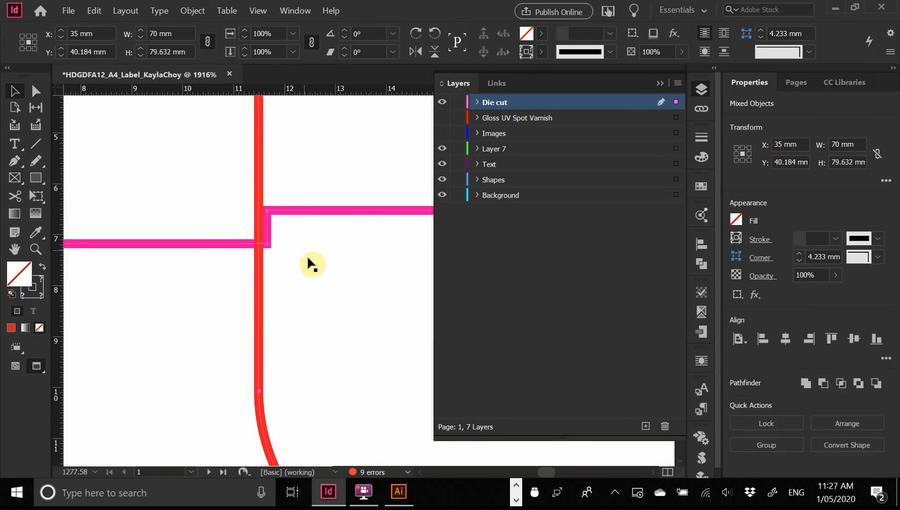
{"action": "key", "text": "ctrl+alt+equal"}
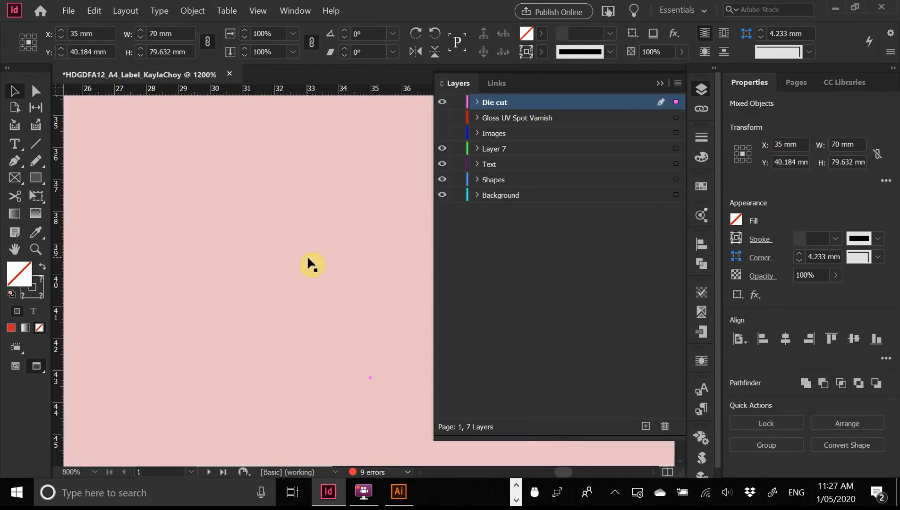
{"action": "left_click_drag", "start_coordinate": [237, 162], "coordinate": [162, 235]}
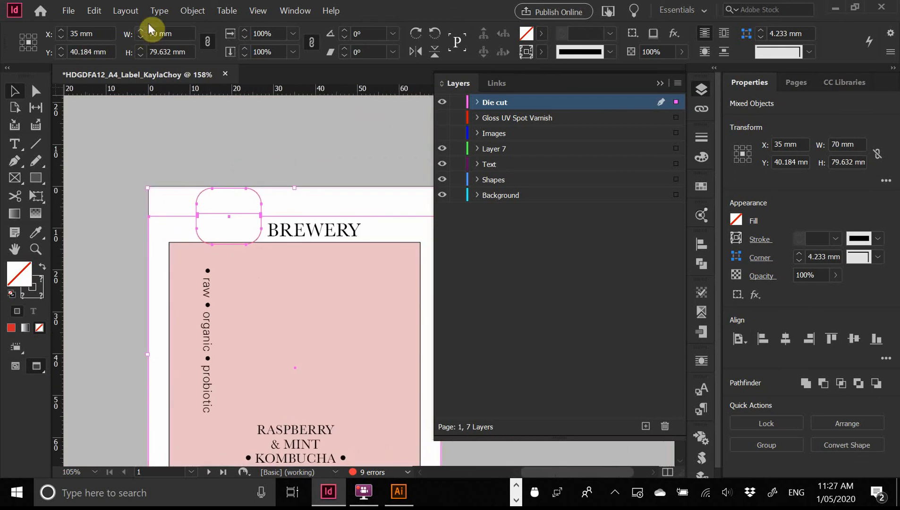
{"action": "left_click", "coordinate": [180, 11]}
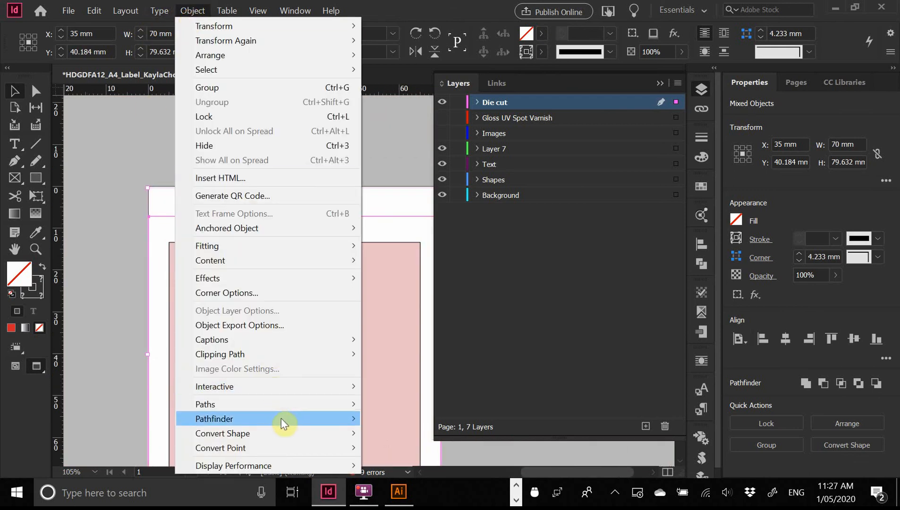
{"action": "mouse_move", "coordinate": [281, 418]}
{"action": "left_click", "coordinate": [392, 420]}
{"action": "left_click", "coordinate": [236, 141]}
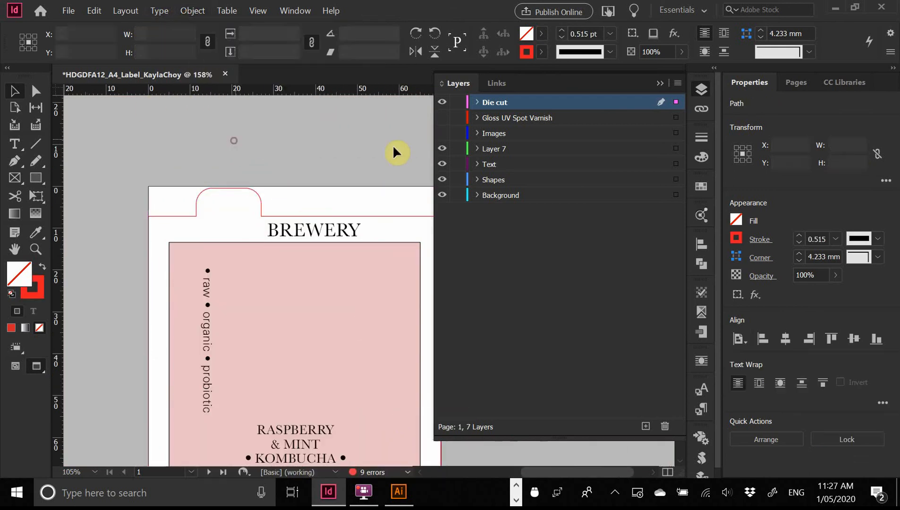
- Show the Images layer to compare the merged die line with the black Flux tab
{"action": "left_click", "coordinate": [442, 133]}
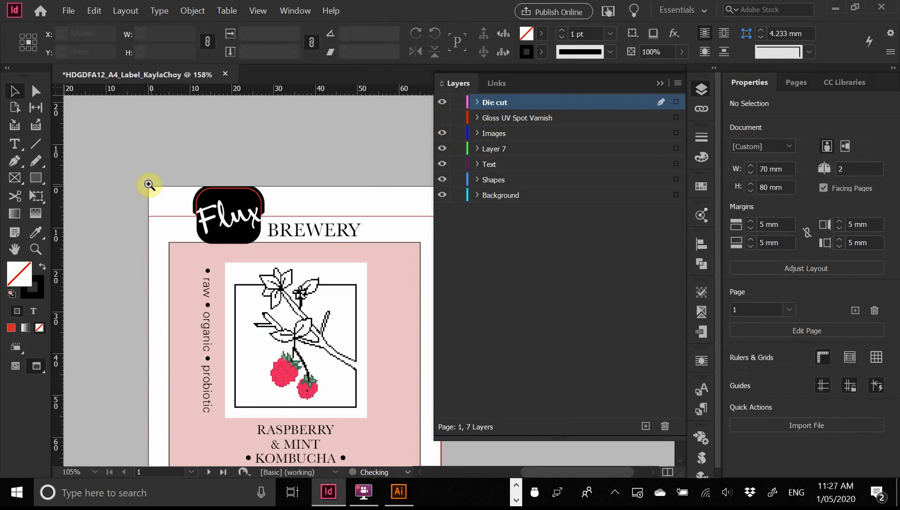
{"action": "left_click_drag", "start_coordinate": [187, 190], "coordinate": [279, 259]}
{"action": "left_click_drag", "start_coordinate": [352, 230], "coordinate": [236, 291]}
{"action": "left_click", "coordinate": [251, 306]}
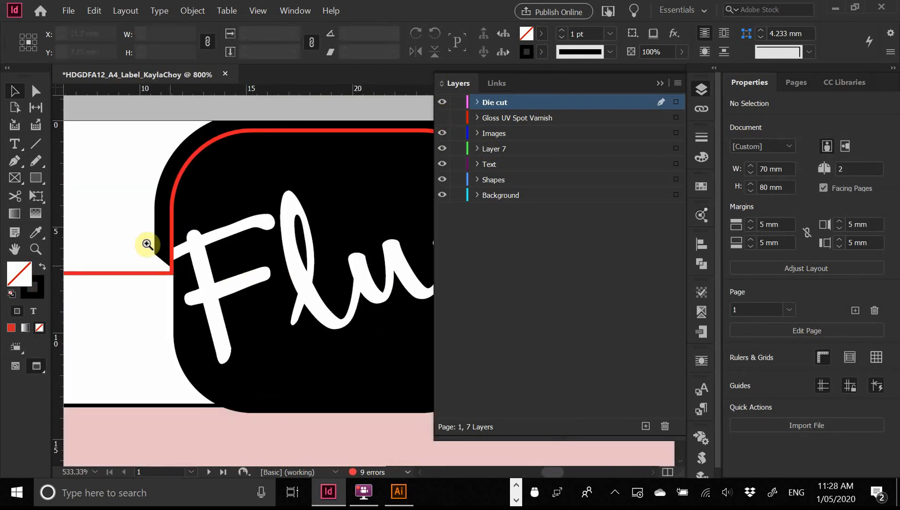
- Examine how the merged die line's corners sit against the black Flux tab, and check the black shape's extent
{"action": "left_click_drag", "start_coordinate": [146, 243], "coordinate": [250, 312]}
{"action": "left_click", "coordinate": [327, 283], "text": "alt"}
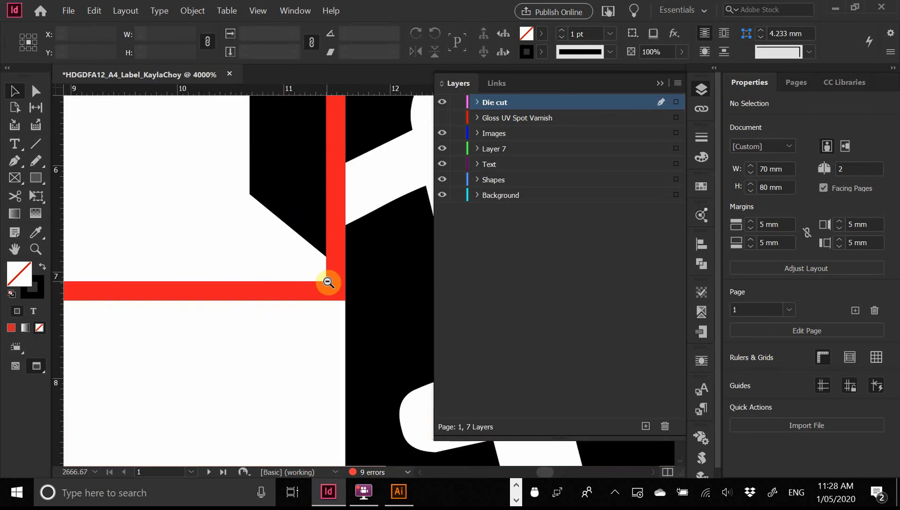
{"action": "left_click_drag", "start_coordinate": [382, 259], "coordinate": [432, 278]}
{"action": "left_click", "coordinate": [367, 303], "text": "alt"}
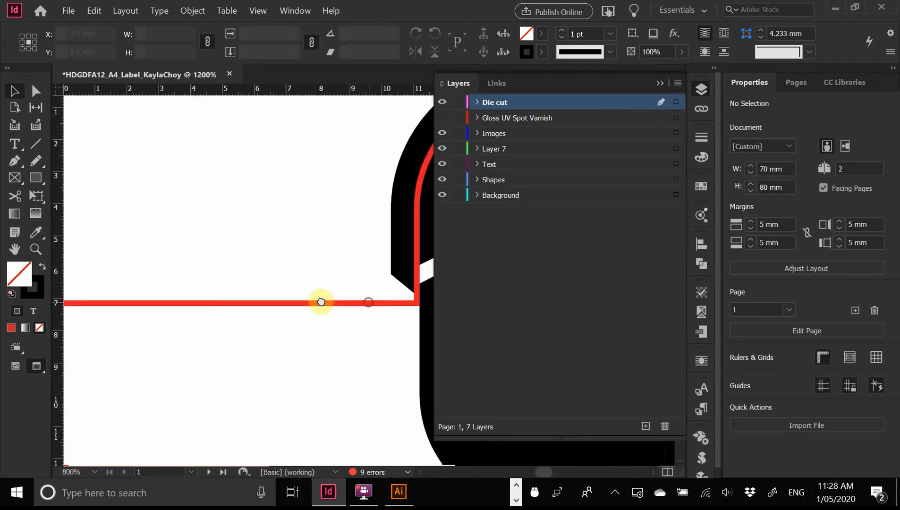
{"action": "left_click_drag", "start_coordinate": [321, 301], "coordinate": [123, 296]}
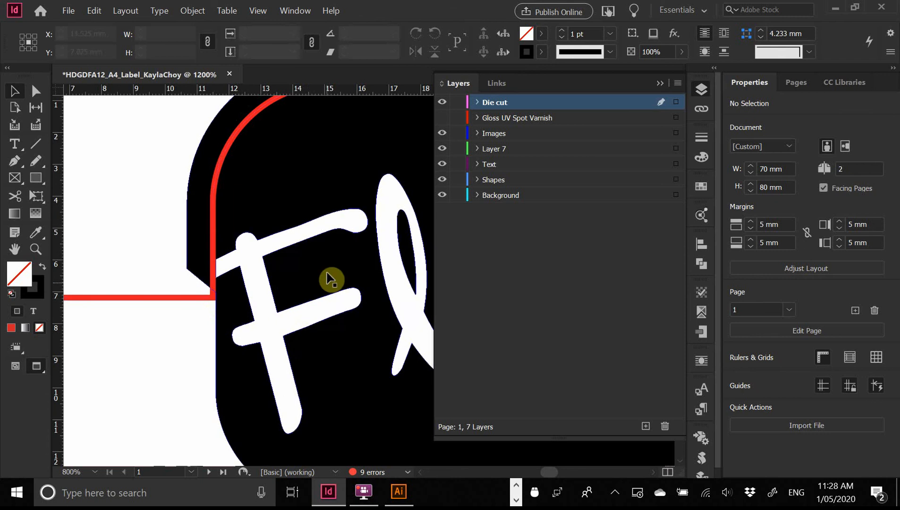
{"action": "left_click", "coordinate": [334, 256], "text": "ctrl+alt"}
{"action": "left_click", "coordinate": [333, 257], "text": "ctrl+alt"}
{"action": "left_click", "coordinate": [333, 256], "text": "ctrl+alt"}
{"action": "left_click_drag", "start_coordinate": [380, 296], "coordinate": [183, 252]}
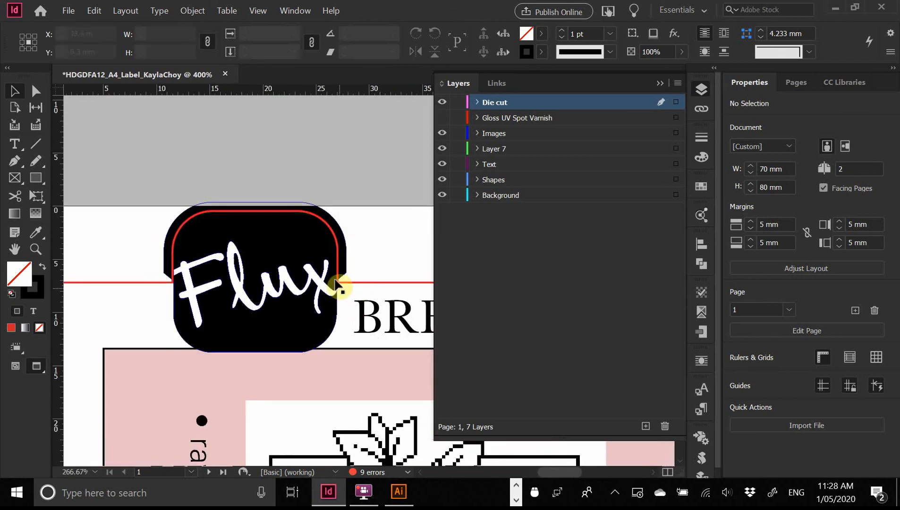
{"action": "left_click", "coordinate": [283, 207]}
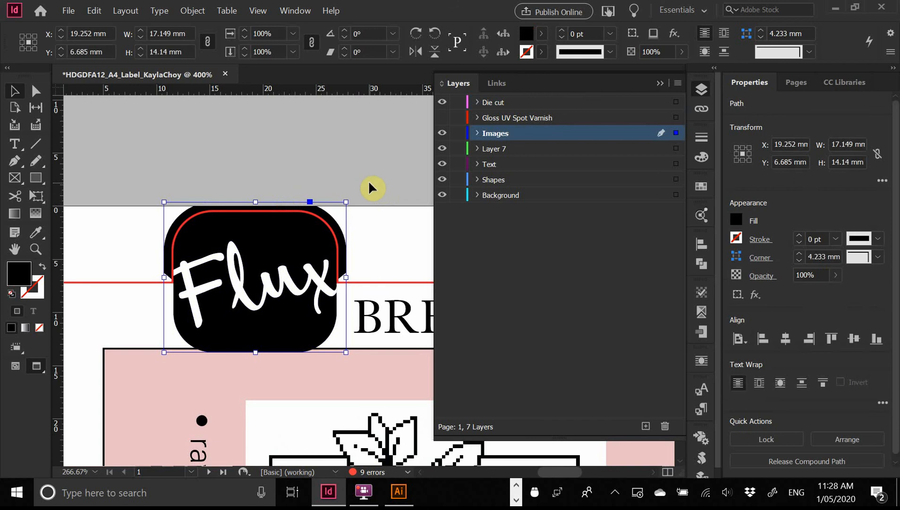
{"action": "left_click", "coordinate": [370, 196]}
- Try to extend the page's top edge upward to a page height of 80.3 mm with the Page tool
{"action": "left_click", "coordinate": [15, 107]}
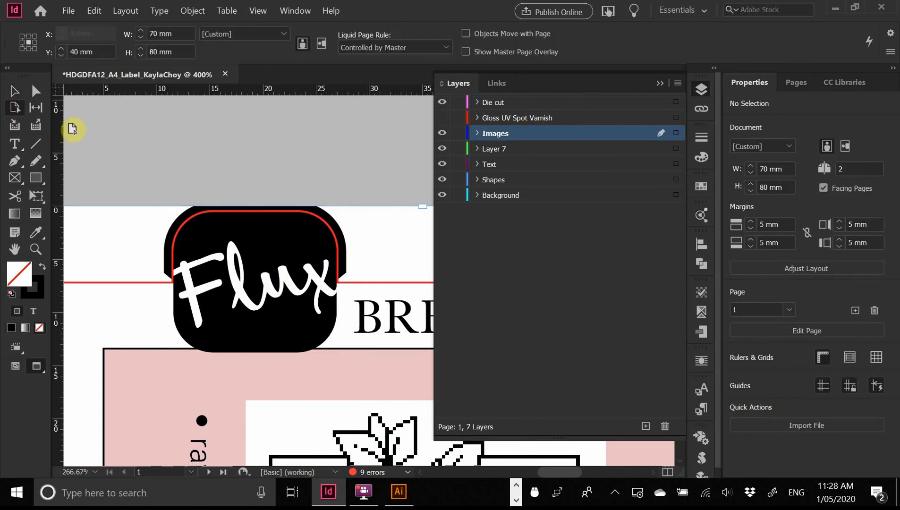
{"action": "left_click", "coordinate": [422, 210]}
{"action": "left_click_drag", "start_coordinate": [422, 209], "coordinate": [289, 205]}
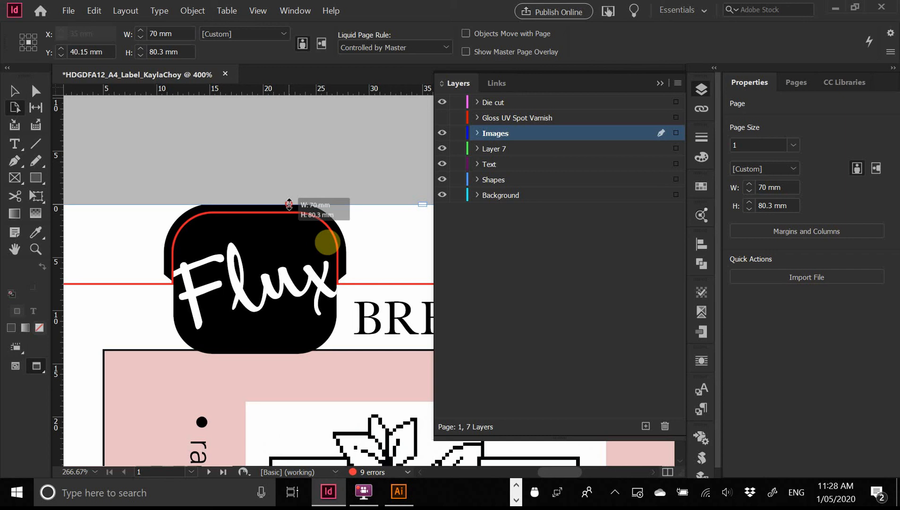
{"action": "left_click_drag", "start_coordinate": [289, 204], "coordinate": [289, 207]}
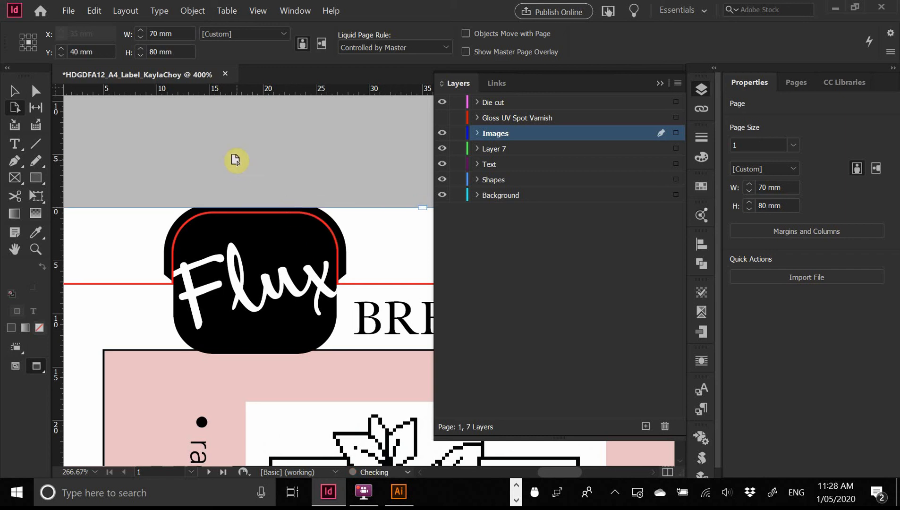
- Anchor the page at its bottom-centre reference point and set its height to 80.3 mm, then leave the Page tool
{"action": "left_click", "coordinate": [28, 47]}
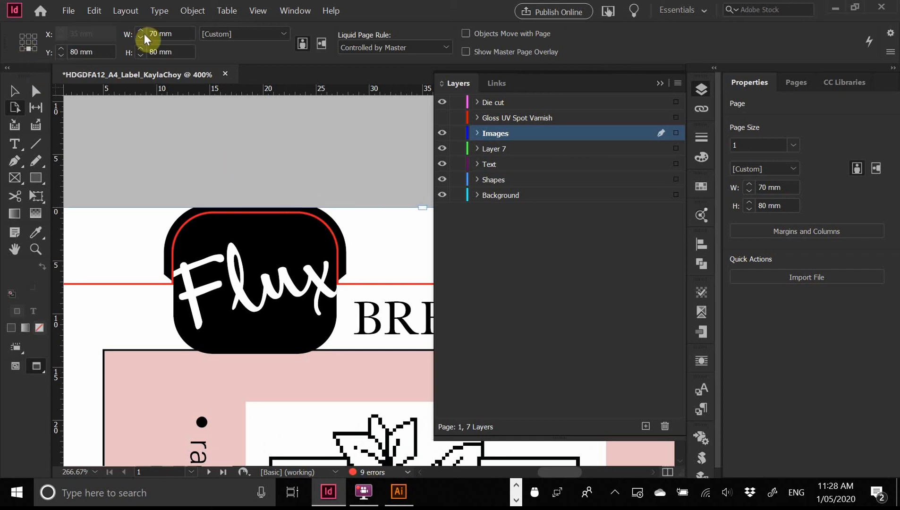
{"action": "left_click", "coordinate": [155, 47]}
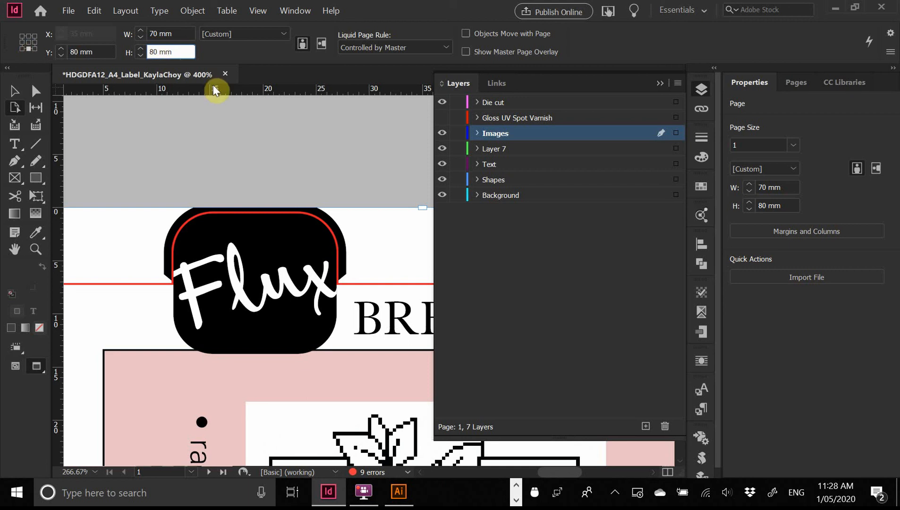
{"action": "type", "text": ".3"}
{"action": "key", "text": "Return"}
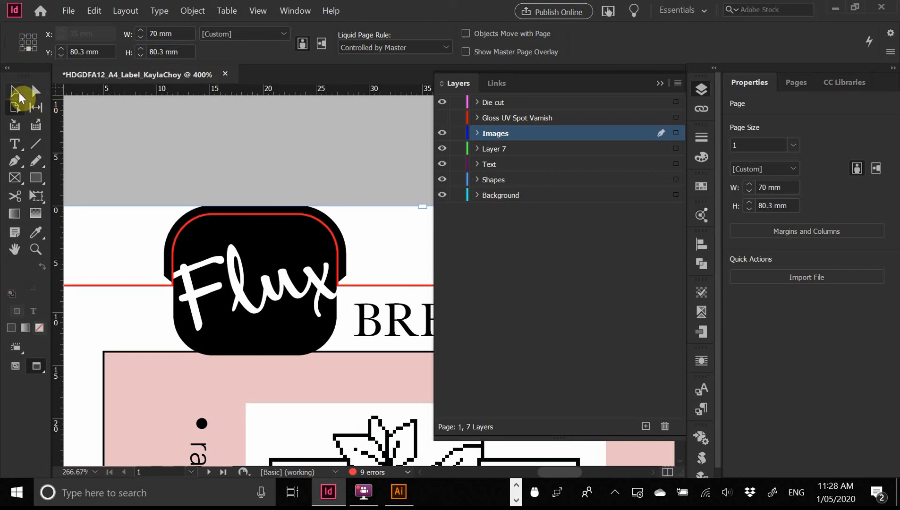
{"action": "left_click", "coordinate": [17, 93]}
{"action": "left_click_drag", "start_coordinate": [355, 185], "coordinate": [364, 167]}
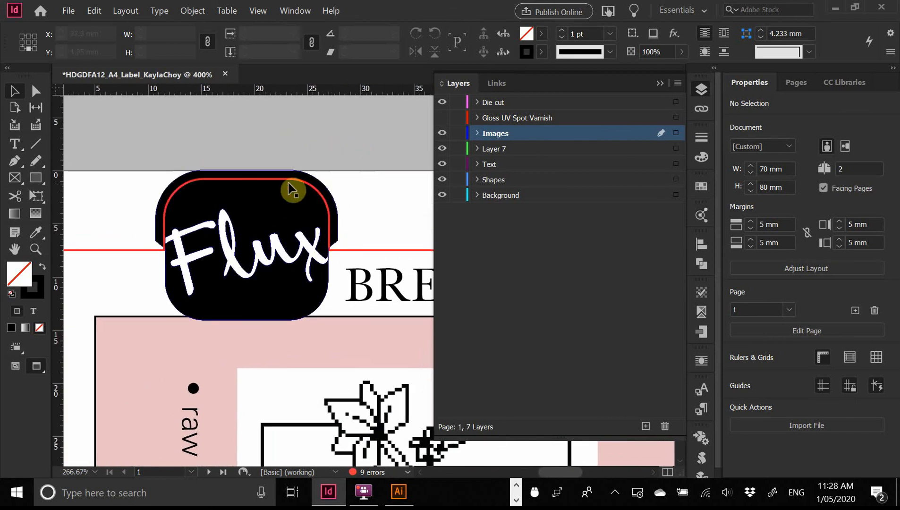
- Show the Gloss UV Spot Varnish layer and check how the green varnish shape fits the Flux tab
{"action": "left_click", "coordinate": [342, 241], "text": "ctrl+alt"}
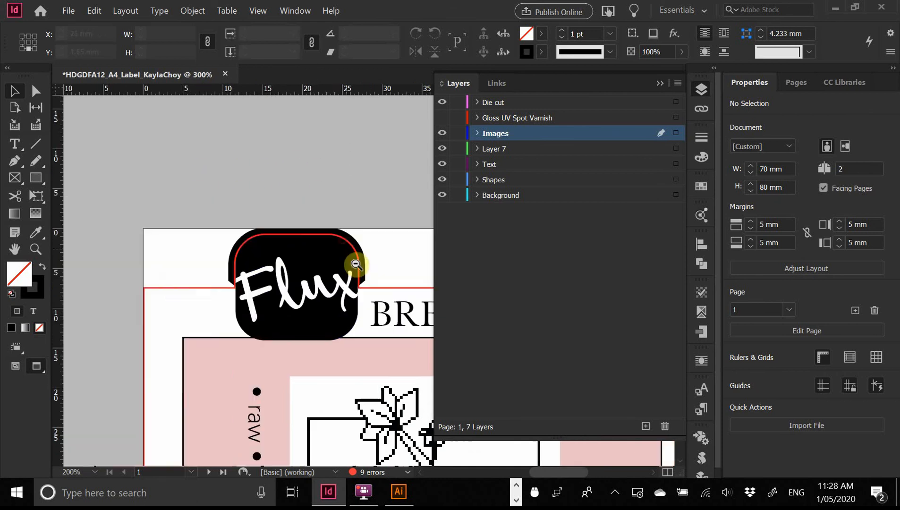
{"action": "left_click", "coordinate": [356, 264], "text": "ctrl+alt"}
{"action": "left_click", "coordinate": [442, 117]}
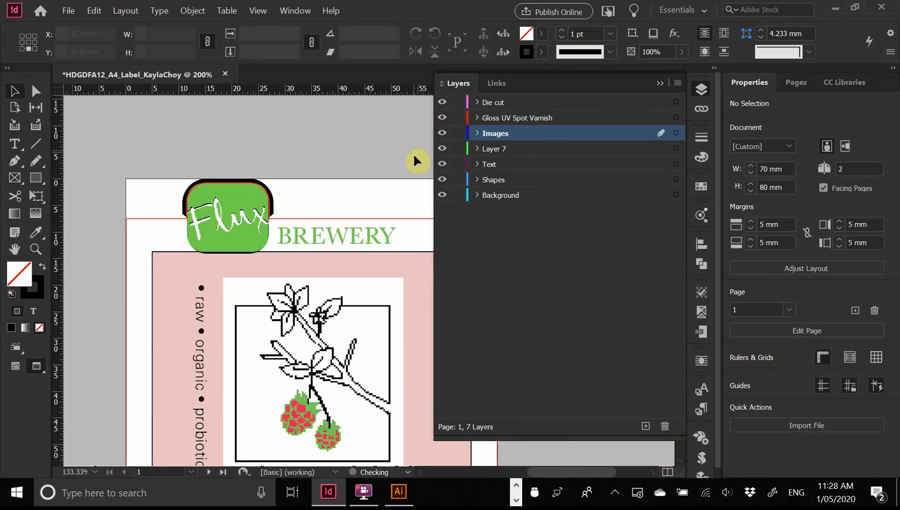
{"action": "left_click_drag", "start_coordinate": [201, 170], "coordinate": [301, 270]}
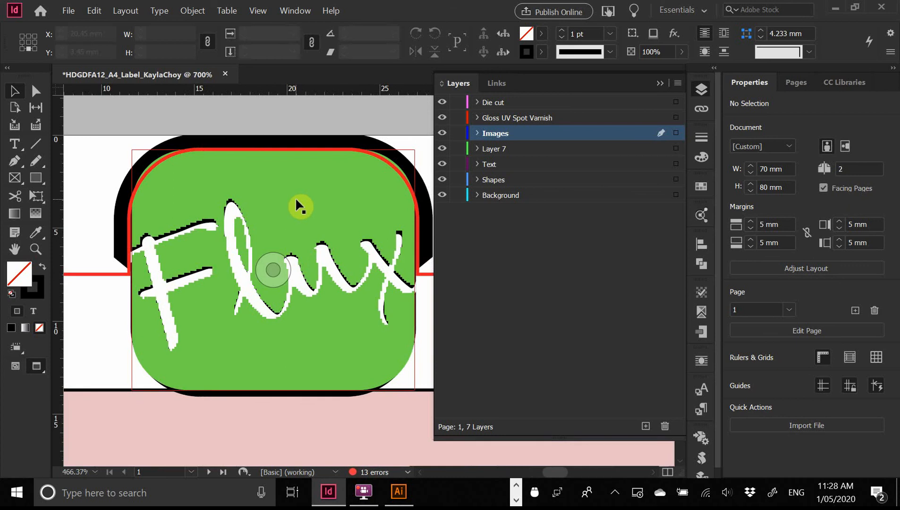
- Try to shift the green varnish shape and stretch its lower edge to a height of 13.281 mm, and undo the changes
{"action": "mouse_move", "coordinate": [296, 197]}
{"action": "left_mouse_down"}
{"action": "mouse_move", "coordinate": [305, 204]}
{"action": "mouse_move", "coordinate": [294, 206]}
{"action": "left_mouse_up"}
{"action": "key", "text": "ctrl+z"}
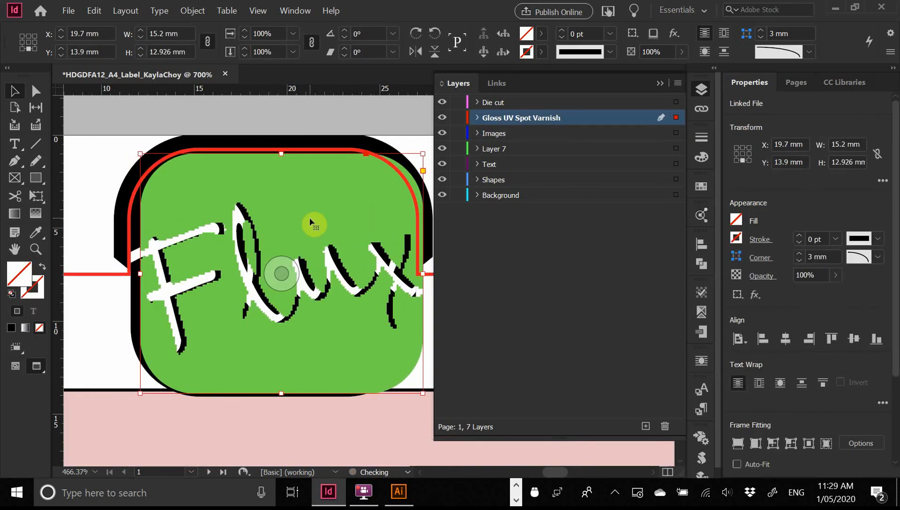
{"action": "key", "text": "ctrl+z"}
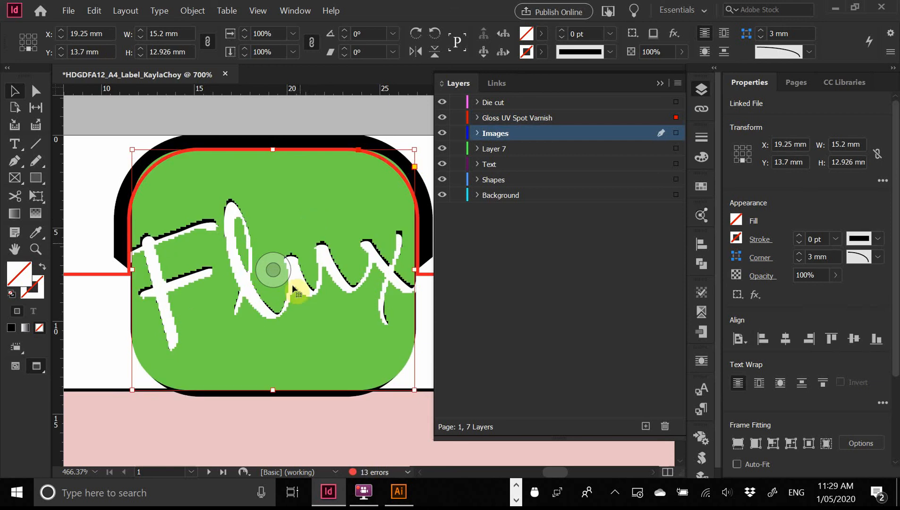
{"action": "left_click_drag", "start_coordinate": [275, 390], "coordinate": [278, 398]}
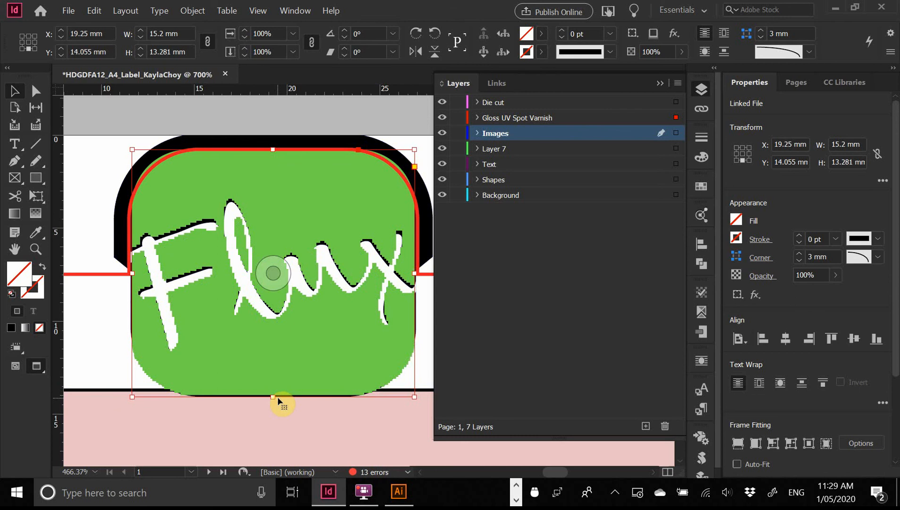
{"action": "key", "text": "ctrl+z"}
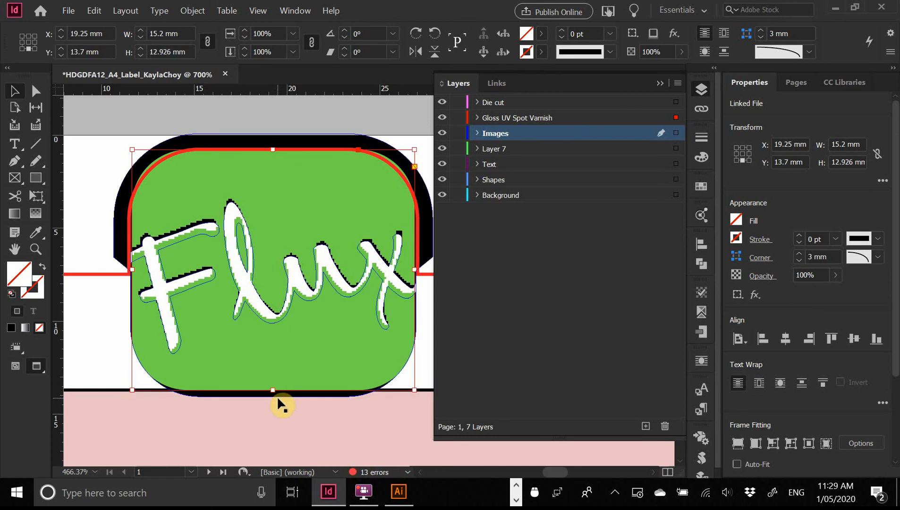
{"action": "left_click", "coordinate": [301, 345], "text": "ctrl+alt"}
{"action": "left_click", "coordinate": [310, 343], "text": "ctrl+alt"}
{"action": "left_click_drag", "start_coordinate": [347, 278], "coordinate": [209, 302]}
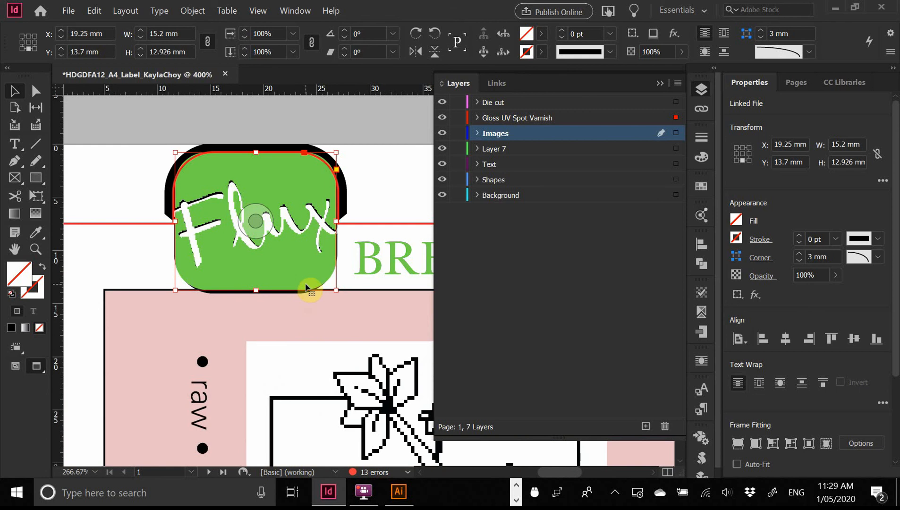
- Switch to Illustrator, try to move the black Flux shape and undo it, and return to the InDesign label
{"action": "key", "text": "alt+Tab"}
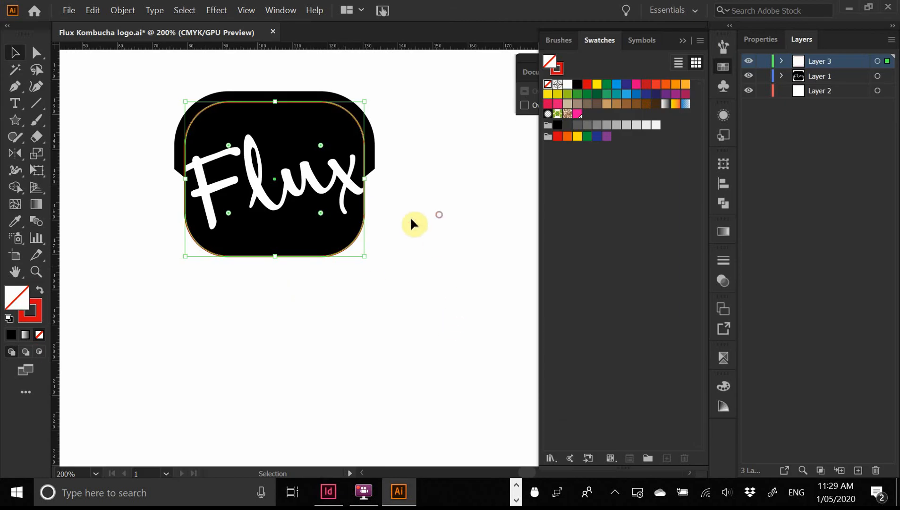
{"action": "left_click_drag", "start_coordinate": [344, 236], "coordinate": [390, 314]}
{"action": "key", "text": "ctrl+z"}
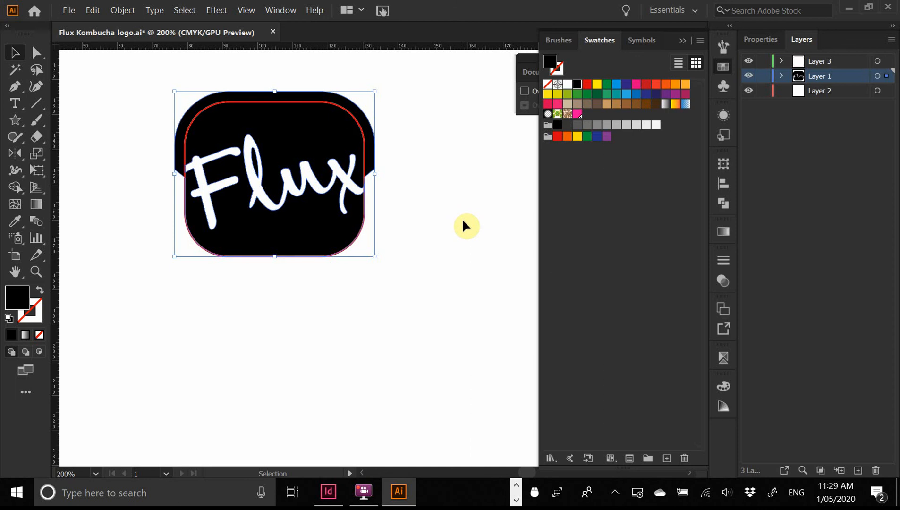
{"action": "key", "text": "alt+Tab"}
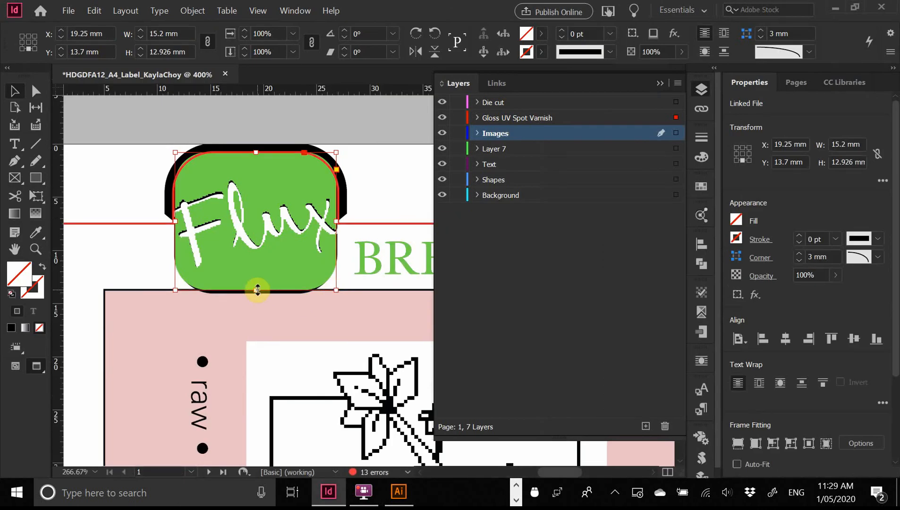
- Stretch the green varnish frame's lower edge to a height of 13.281 mm and check its corners against the die line
{"action": "left_click_drag", "start_coordinate": [257, 290], "coordinate": [258, 294]}
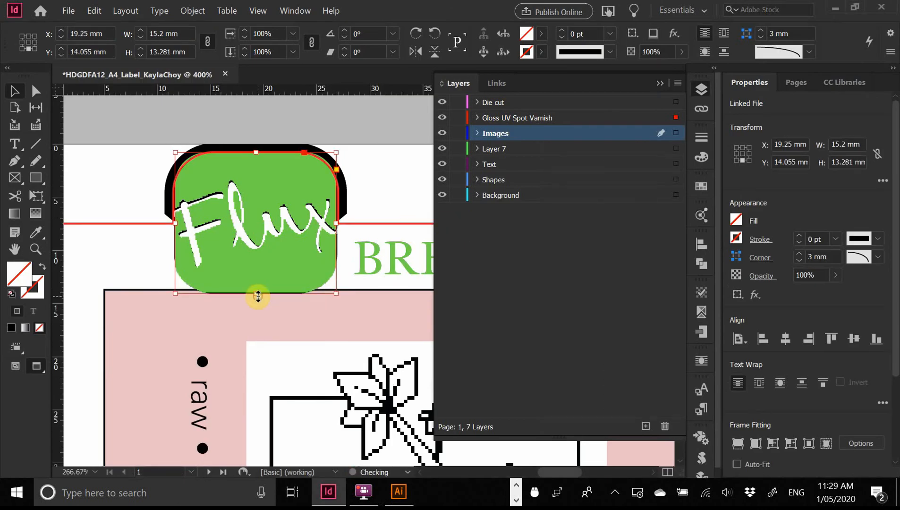
{"action": "key", "text": "ctrl+space"}
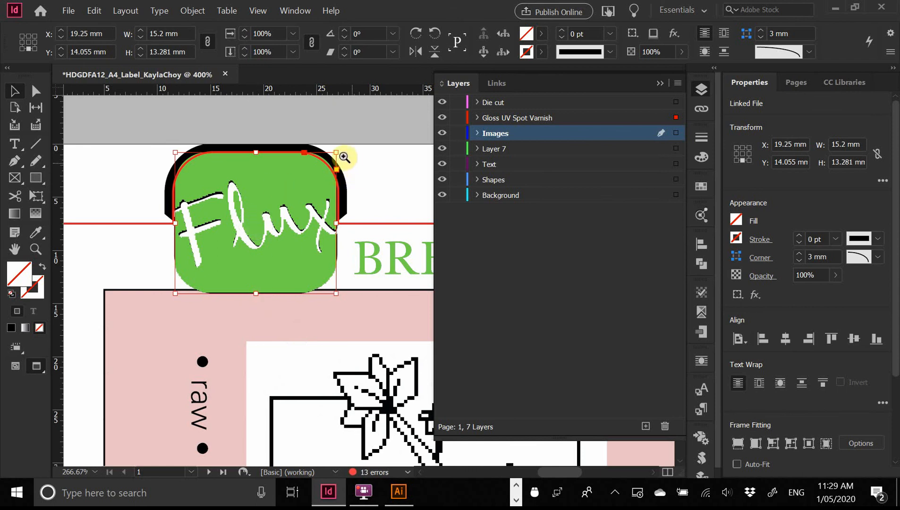
{"action": "left_click_drag", "start_coordinate": [343, 160], "coordinate": [418, 257]}
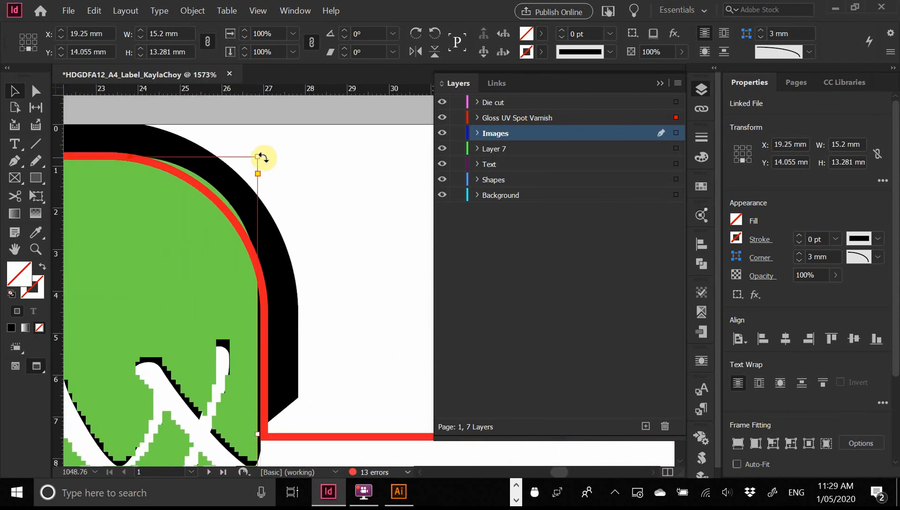
{"action": "key", "text": "ctrl+alt+space"}
{"action": "left_click", "coordinate": [247, 234], "text": "ctrl+alt"}
{"action": "left_click", "coordinate": [251, 245], "text": "ctrl+alt"}
{"action": "left_click", "coordinate": [248, 246], "text": "ctrl+alt"}
{"action": "left_click_drag", "start_coordinate": [298, 346], "coordinate": [206, 214]}
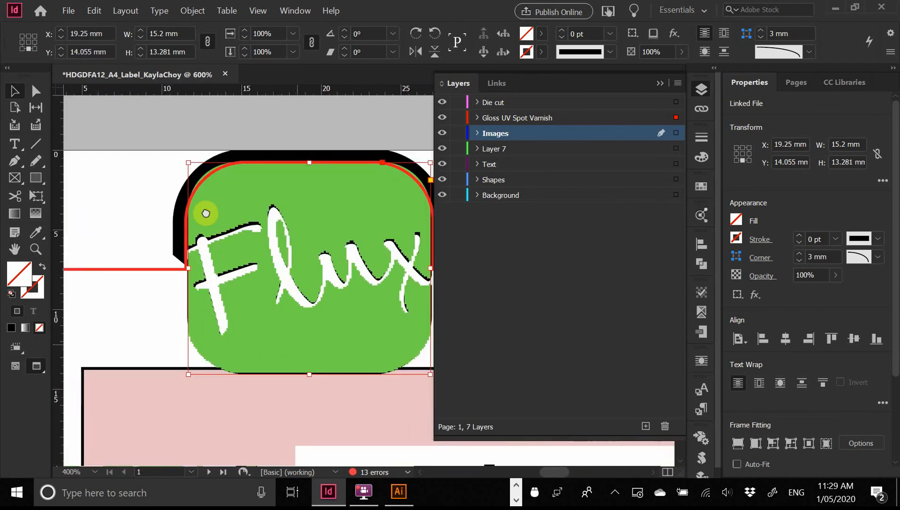
{"action": "left_click_drag", "start_coordinate": [316, 347], "coordinate": [258, 338]}
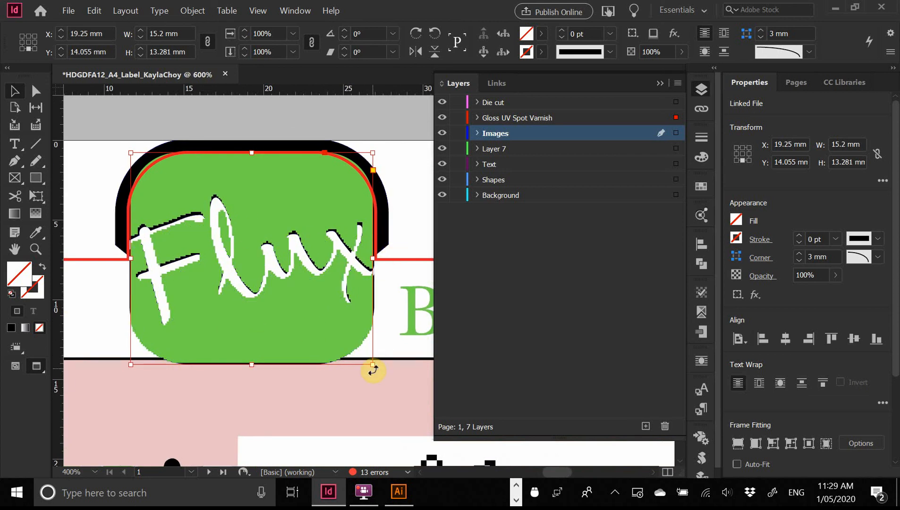
- Fit the varnish frame to its content and scale it down to 15.287 × 13.187 mm
{"action": "key", "text": "ctrl+alt+c"}
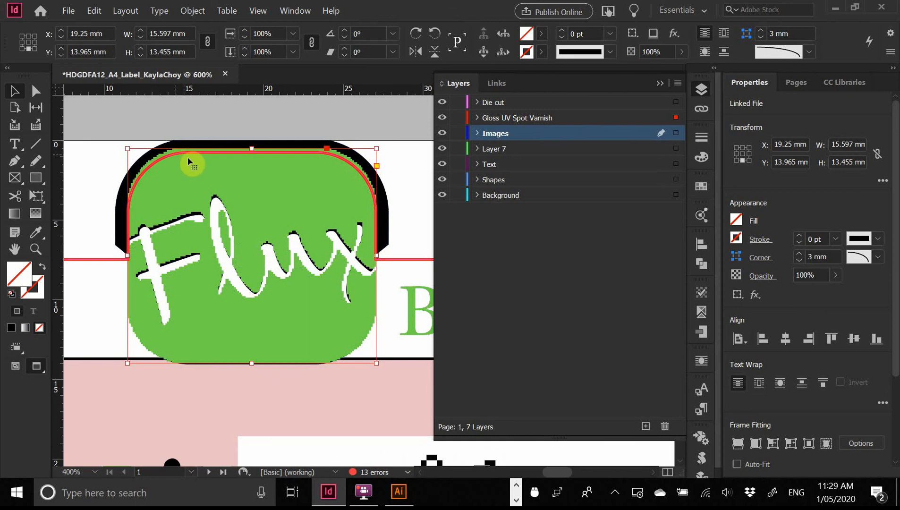
{"action": "left_click", "coordinate": [262, 34]}
{"action": "key", "text": "Down"}
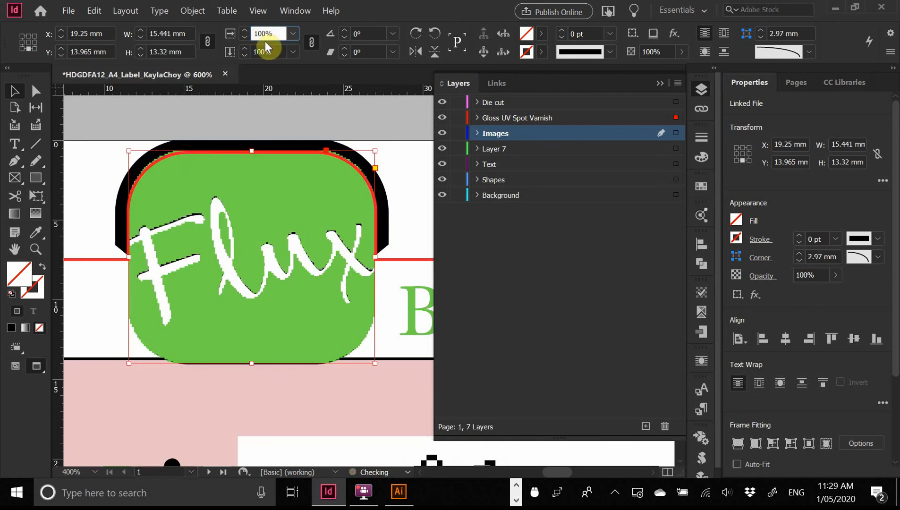
{"action": "key", "text": "Down"}
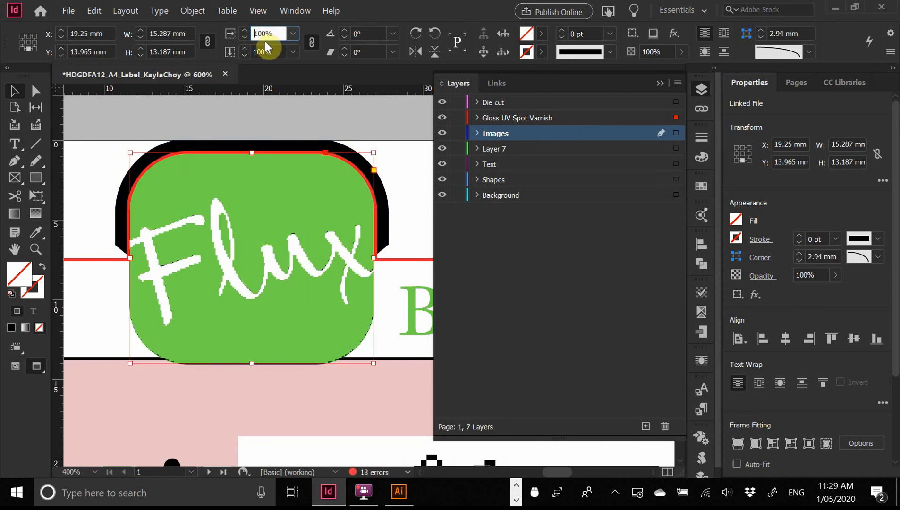
{"action": "left_click", "coordinate": [285, 182]}
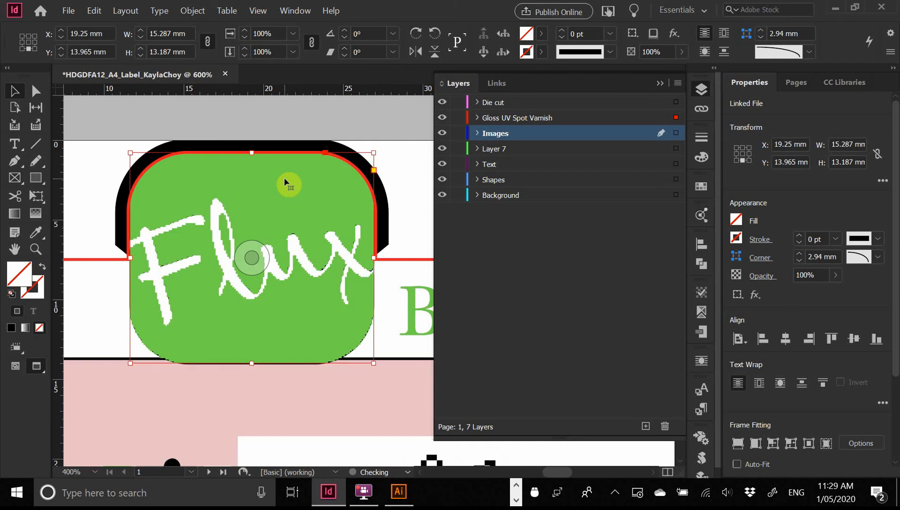
- Try deleting the varnish shape, restore it, and switch its display performance to a high-quality preview
{"action": "key", "text": "Delete"}
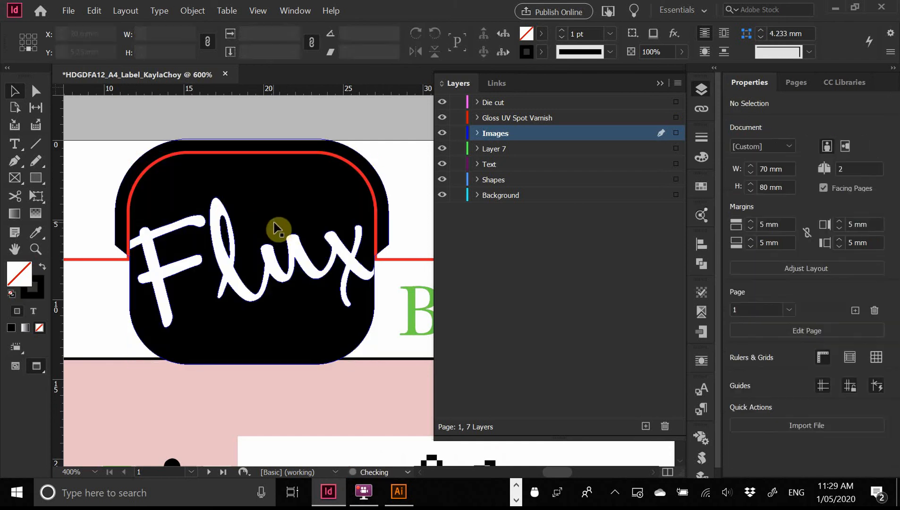
{"action": "key", "text": "ctrl+z"}
{"action": "left_click", "coordinate": [276, 217]}
{"action": "right_click", "coordinate": [277, 216]}
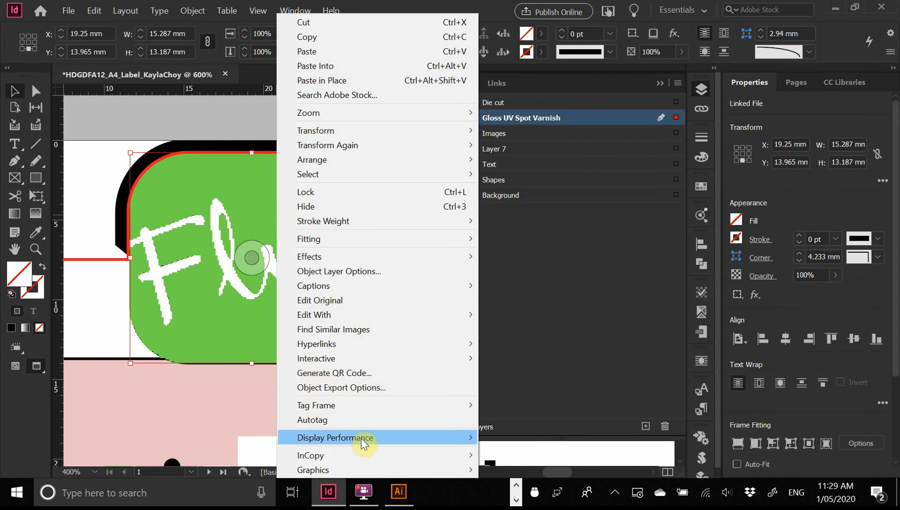
{"action": "mouse_move", "coordinate": [368, 437]}
{"action": "left_click", "coordinate": [548, 466]}
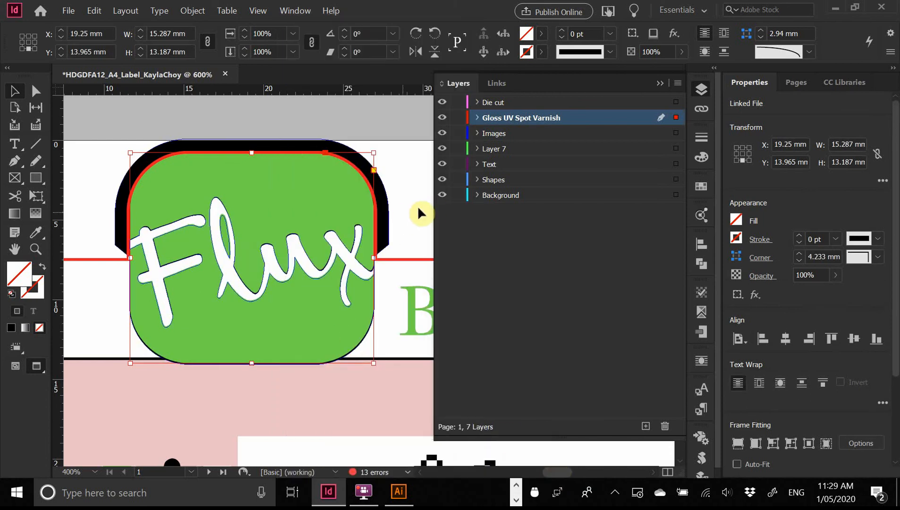
{"action": "left_click", "coordinate": [408, 233]}
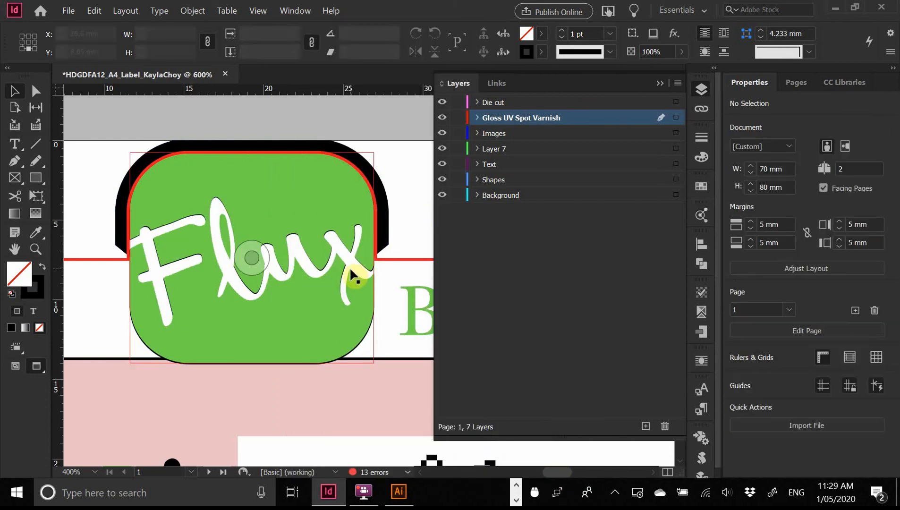
{"action": "left_click", "coordinate": [343, 215]}
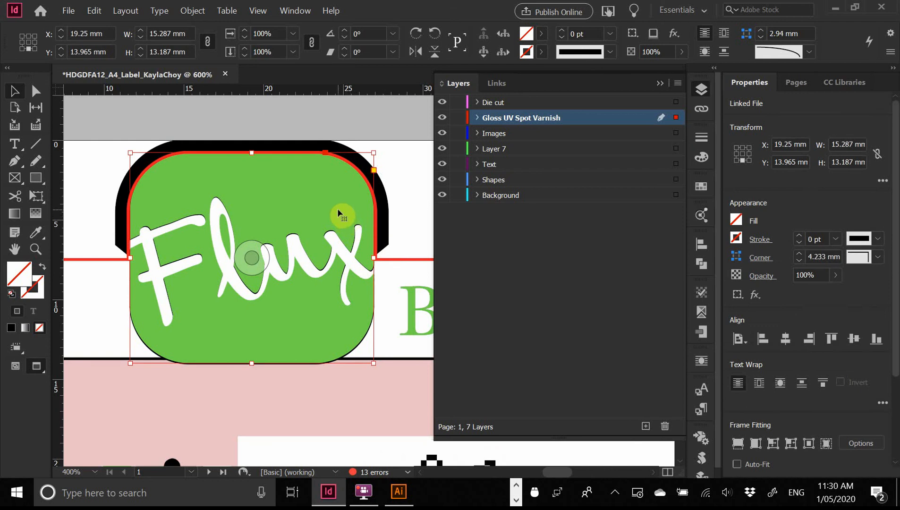
{"action": "left_click", "coordinate": [404, 139]}
- Examine how the varnish covers the Flux tab, hiding and showing the Gloss UV Spot Varnish layer to compare
{"action": "left_click", "coordinate": [353, 240], "text": "ctrl+alt"}
{"action": "left_click", "coordinate": [352, 247], "text": "ctrl+alt"}
{"action": "left_click", "coordinate": [364, 253], "text": "ctrl+alt"}
{"action": "left_click_drag", "start_coordinate": [364, 252], "coordinate": [202, 118]}
{"action": "left_click", "coordinate": [326, 231], "text": "ctrl+alt"}
{"action": "left_click_drag", "start_coordinate": [326, 231], "coordinate": [235, 126]}
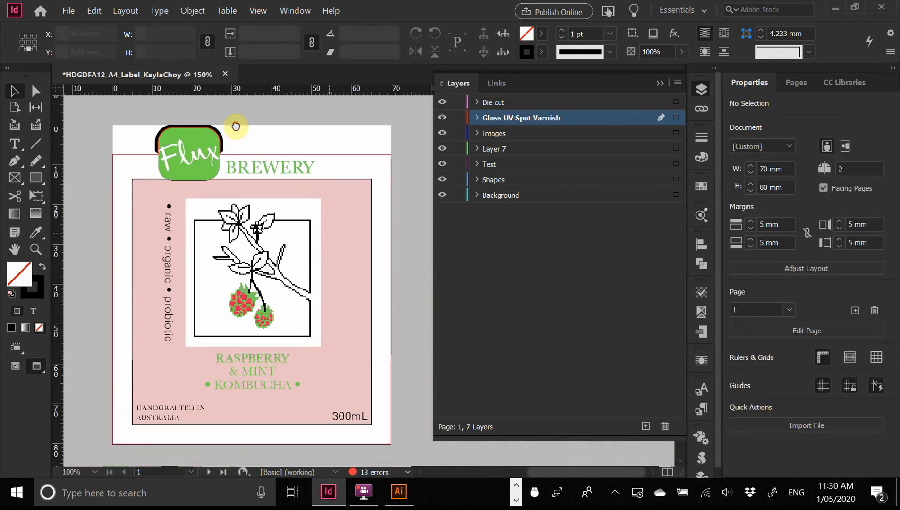
{"action": "left_click", "coordinate": [443, 146]}
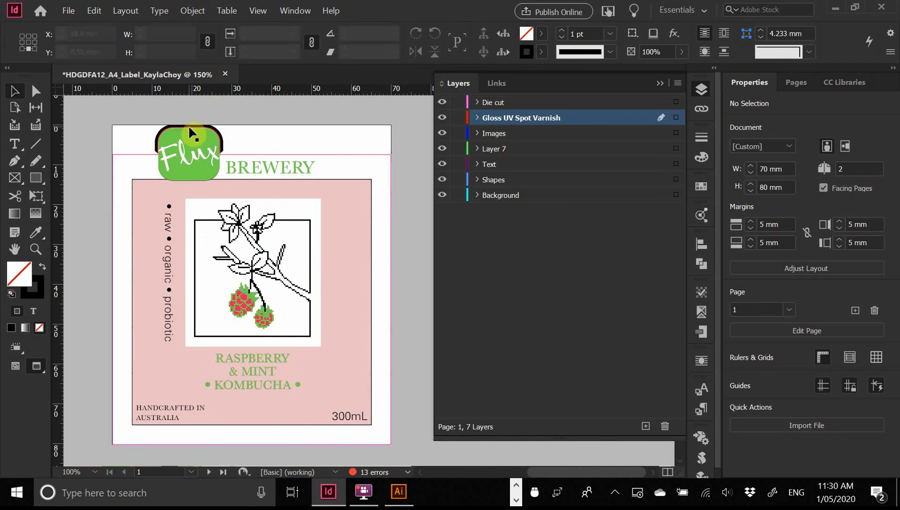
{"action": "left_click_drag", "start_coordinate": [150, 111], "coordinate": [320, 251]}
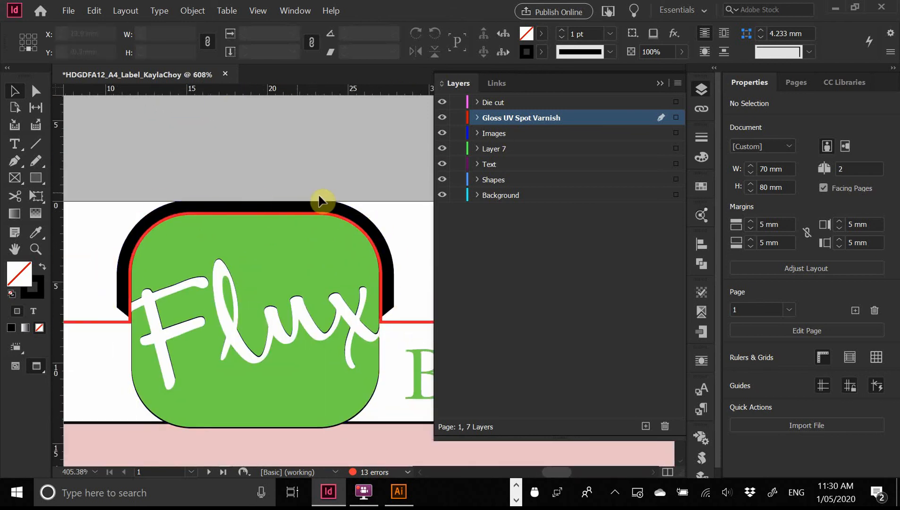
{"action": "left_click", "coordinate": [416, 296], "text": "alt"}
{"action": "left_click", "coordinate": [352, 298], "text": "alt"}
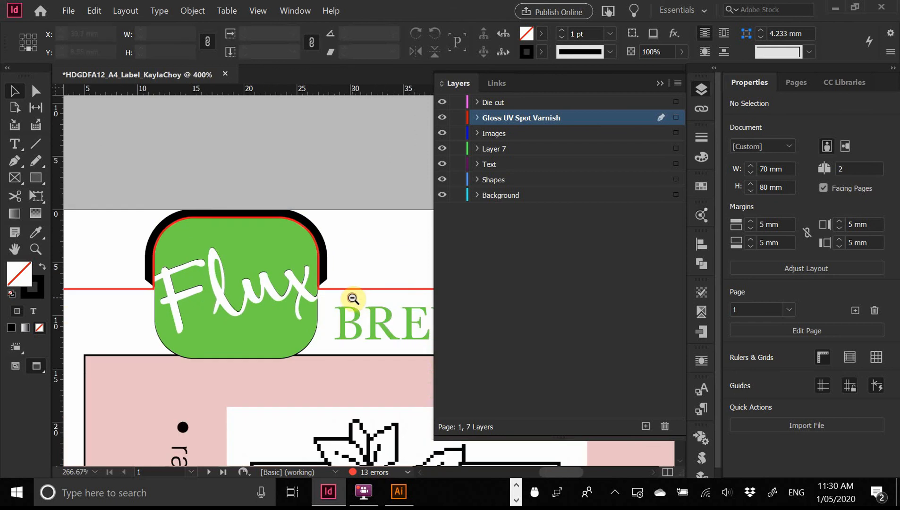
{"action": "left_click", "coordinate": [302, 237], "text": "alt"}
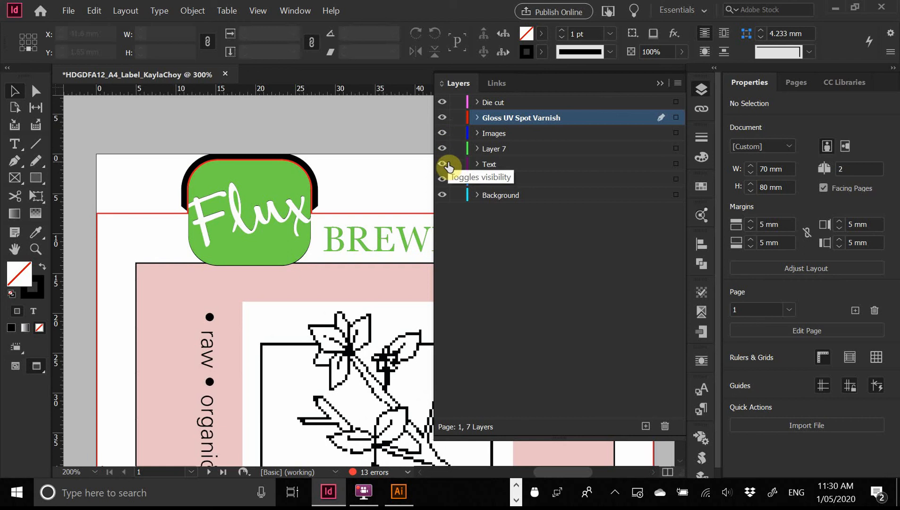
{"action": "left_click", "coordinate": [439, 119]}
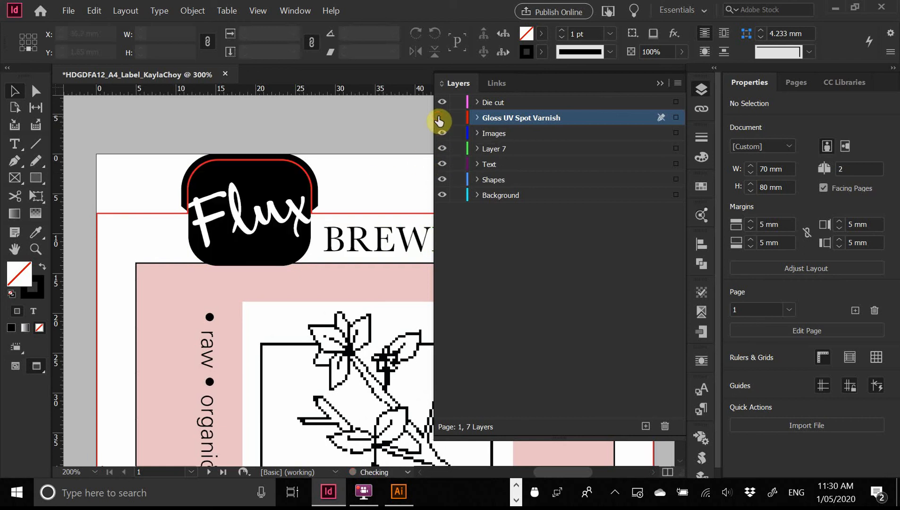
{"action": "left_click", "coordinate": [439, 119]}
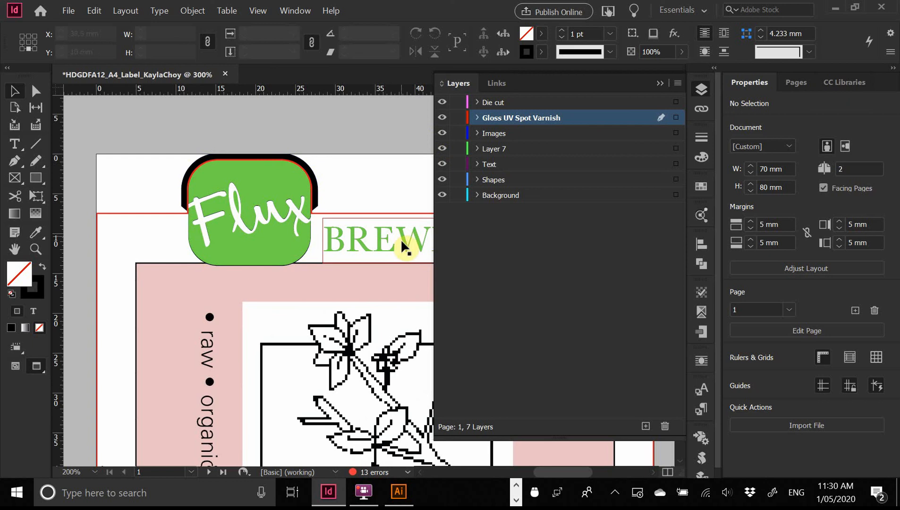
- View the whole label and select the die-cut path to check its extent, then deselect it
{"action": "left_click", "coordinate": [385, 281], "text": "ctrl+alt"}
{"action": "left_click", "coordinate": [385, 281], "text": "ctrl+alt"}
{"action": "left_click_drag", "start_coordinate": [333, 307], "coordinate": [227, 145]}
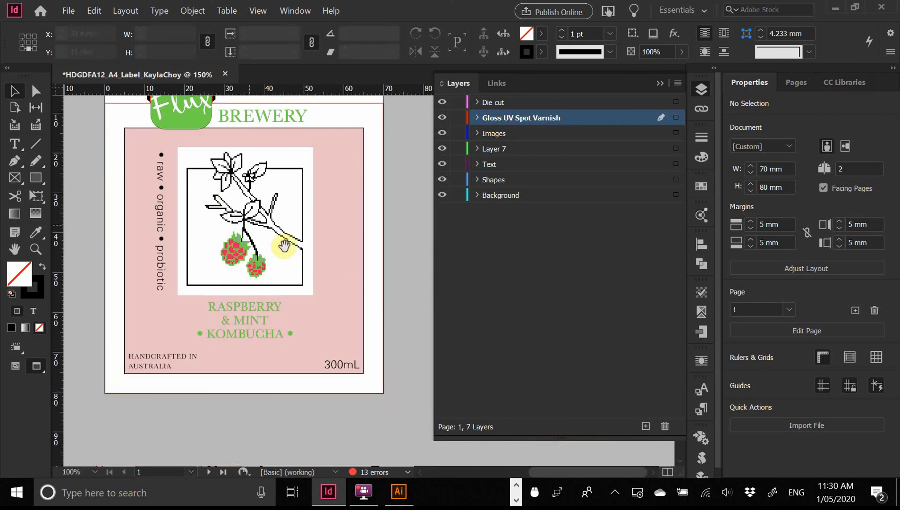
{"action": "left_click_drag", "start_coordinate": [352, 236], "coordinate": [367, 312]}
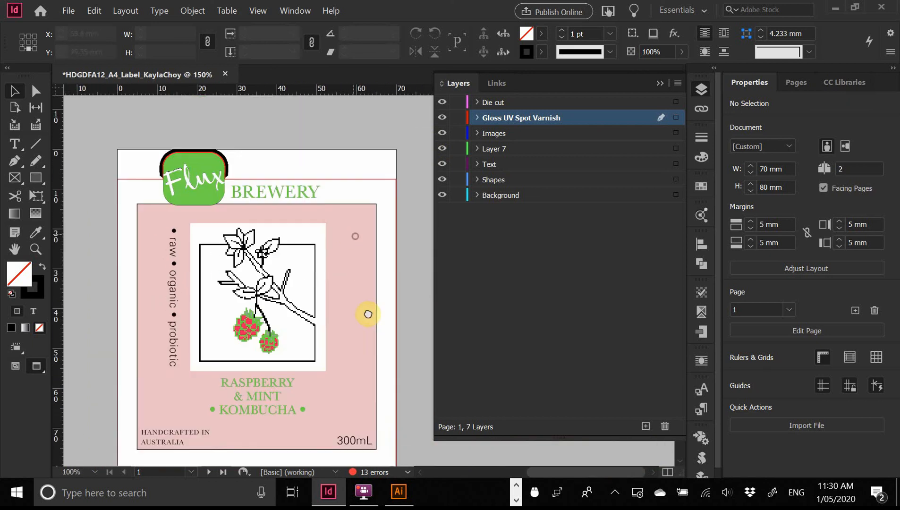
{"action": "left_click", "coordinate": [360, 180]}
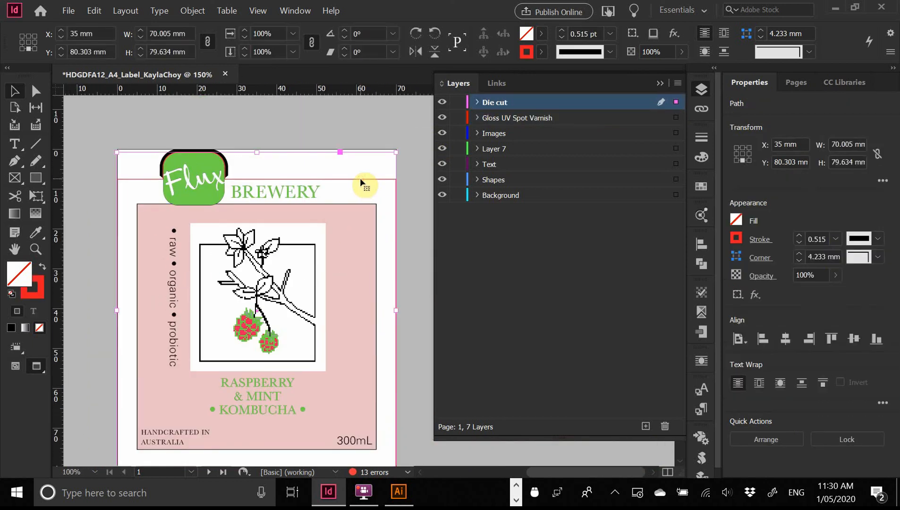
{"action": "left_click", "coordinate": [231, 109]}
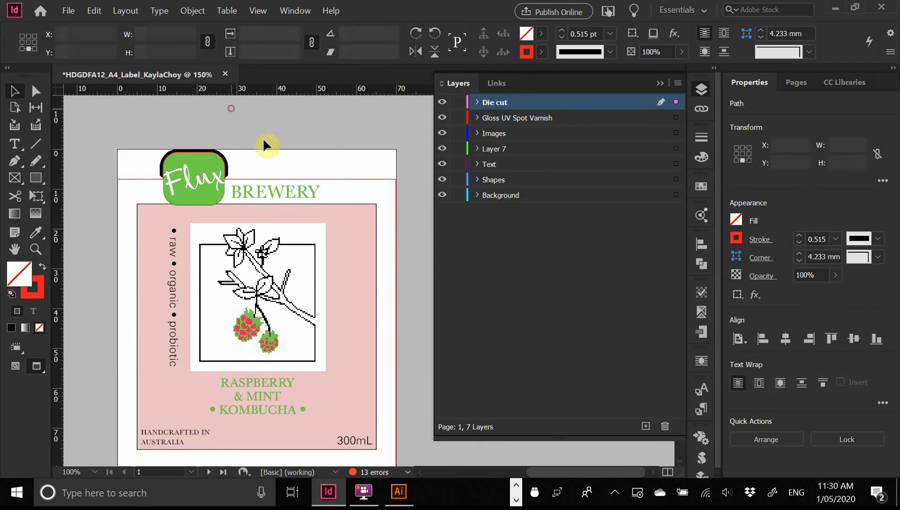
- Open the Separations Preview and set its view to Separations
{"action": "left_click", "coordinate": [699, 330]}
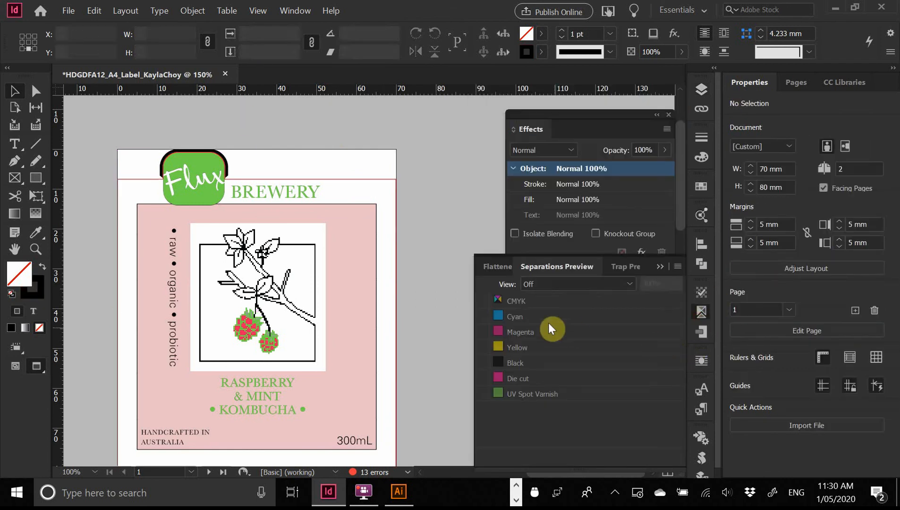
{"action": "left_click", "coordinate": [562, 283]}
{"action": "left_click", "coordinate": [569, 312]}
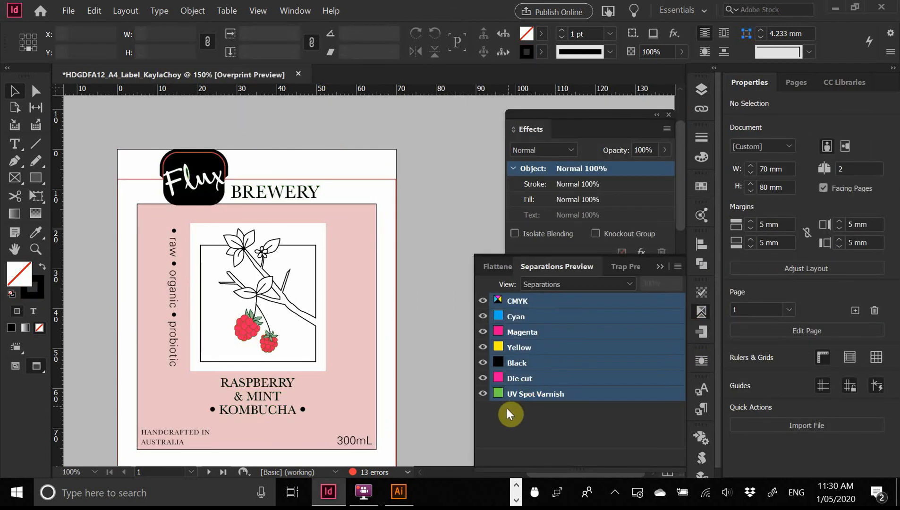
- Hide the Die cut and UV Spot Varnish plates over the Flux tab and try deleting the red die line
{"action": "left_click_drag", "start_coordinate": [157, 146], "coordinate": [251, 257]}
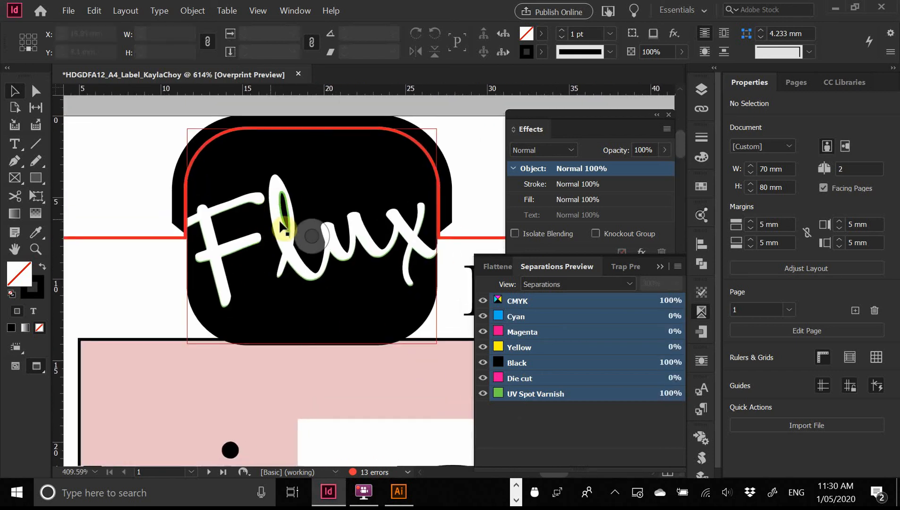
{"action": "left_click", "coordinate": [483, 393]}
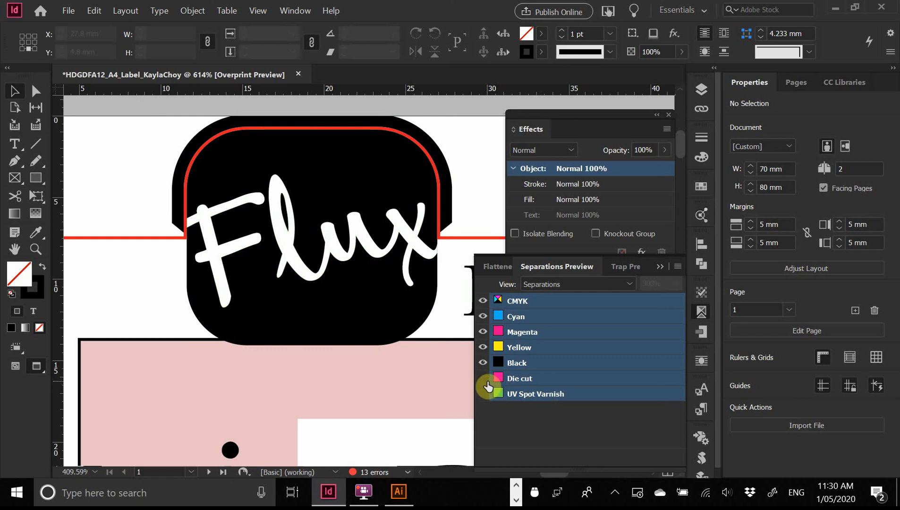
{"action": "left_click", "coordinate": [465, 240]}
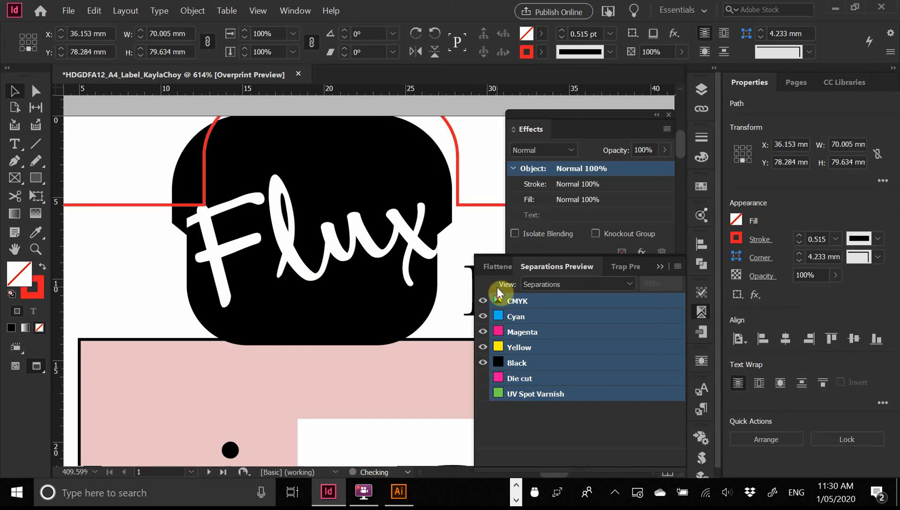
{"action": "key", "text": "Delete"}
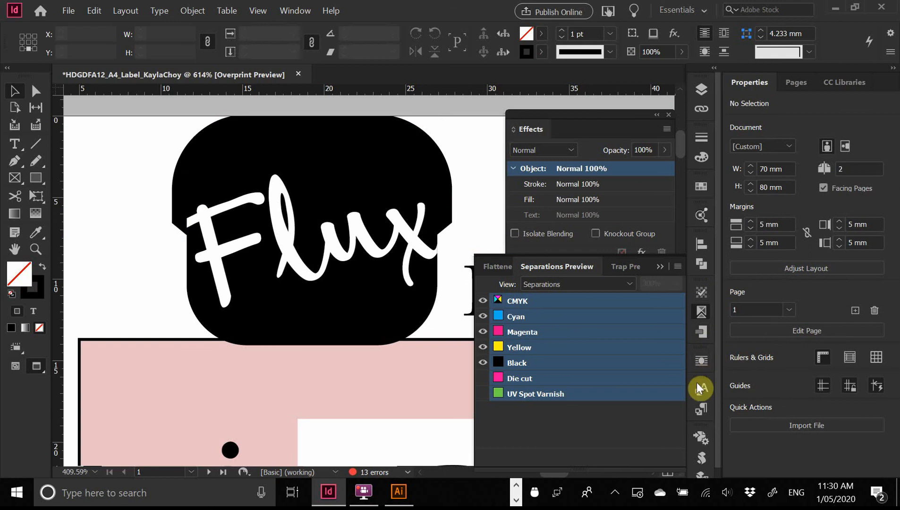
- With nothing selected, try the Die cut swatch as the fill and return the fill to None
{"action": "left_click", "coordinate": [698, 192]}
{"action": "left_click", "coordinate": [699, 194]}
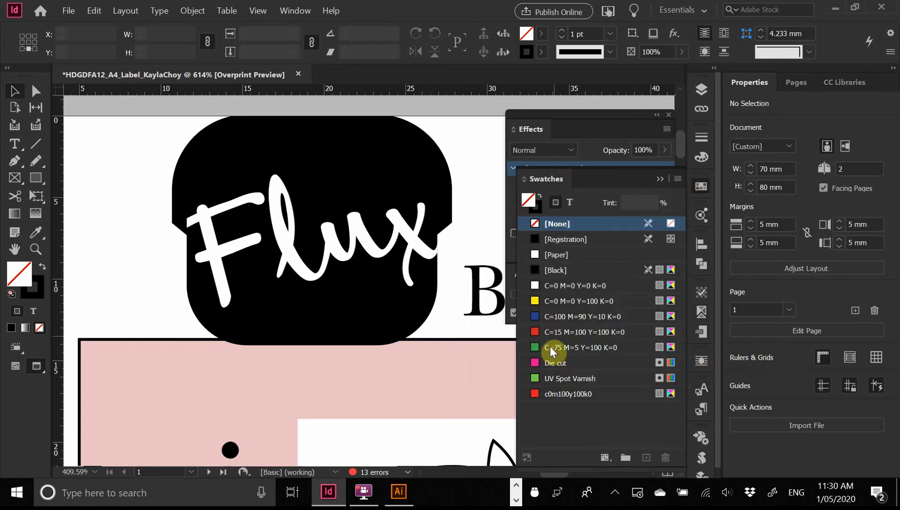
{"action": "left_click", "coordinate": [552, 361]}
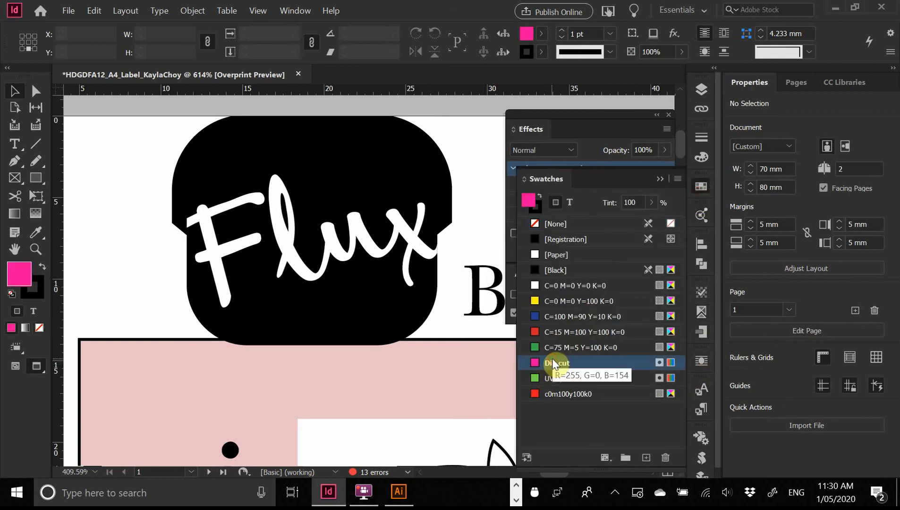
{"action": "left_click", "coordinate": [556, 223]}
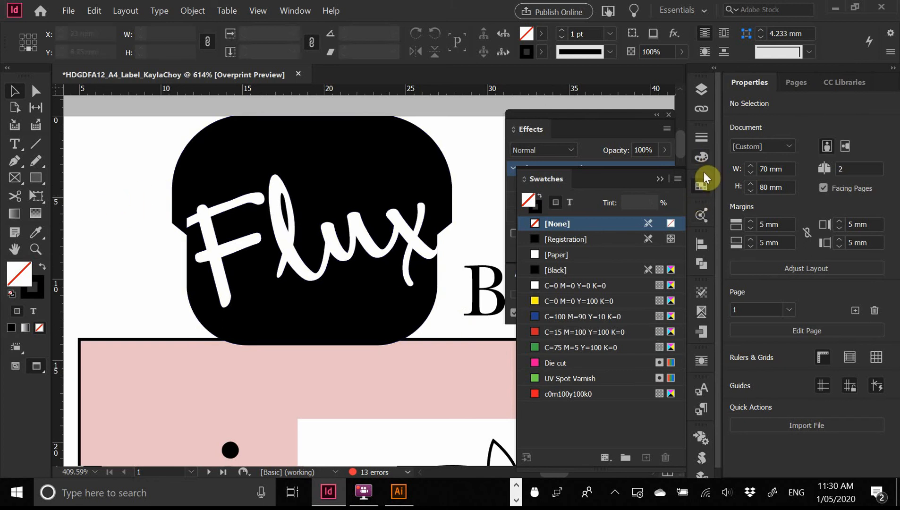
{"action": "left_click", "coordinate": [702, 186]}
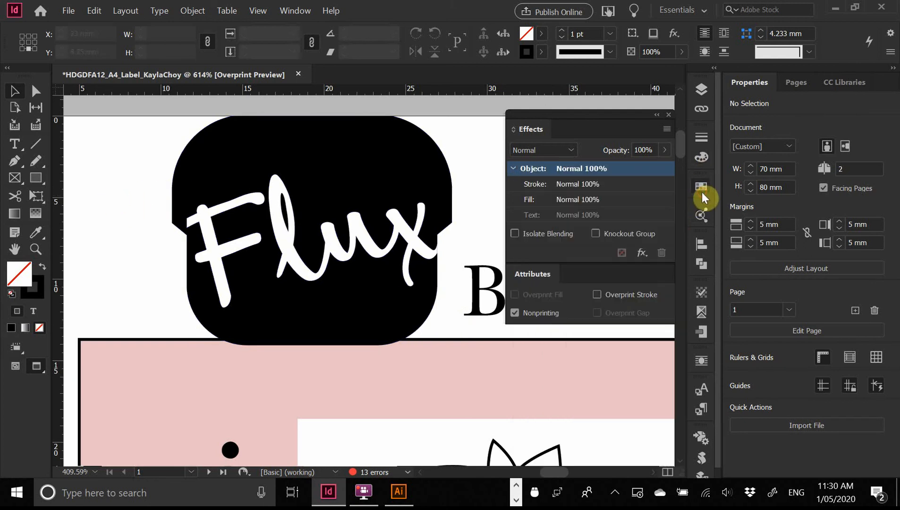
- Show the Die cut and UV Spot Varnish plates again and check the document's layer list
{"action": "left_click", "coordinate": [703, 314]}
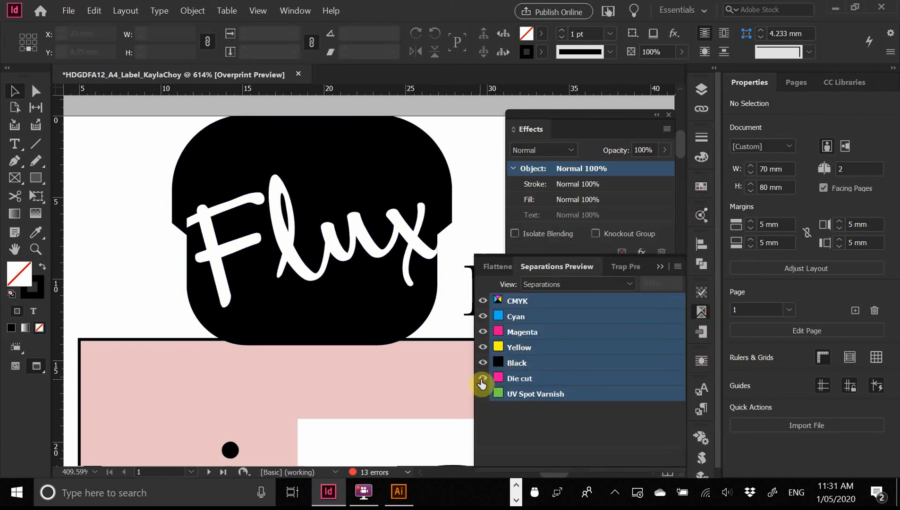
{"action": "left_click", "coordinate": [483, 394]}
{"action": "left_click", "coordinate": [705, 89]}
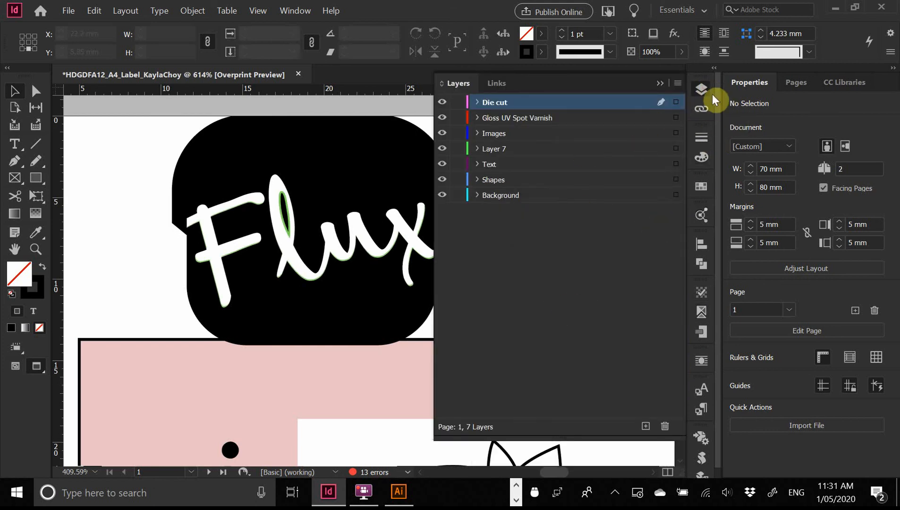
{"action": "left_click", "coordinate": [700, 264]}
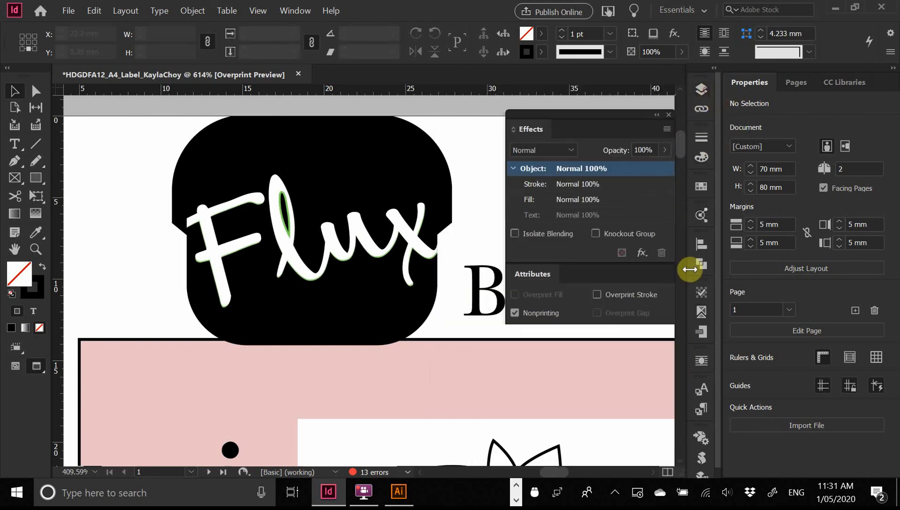
{"action": "left_click", "coordinate": [701, 314]}
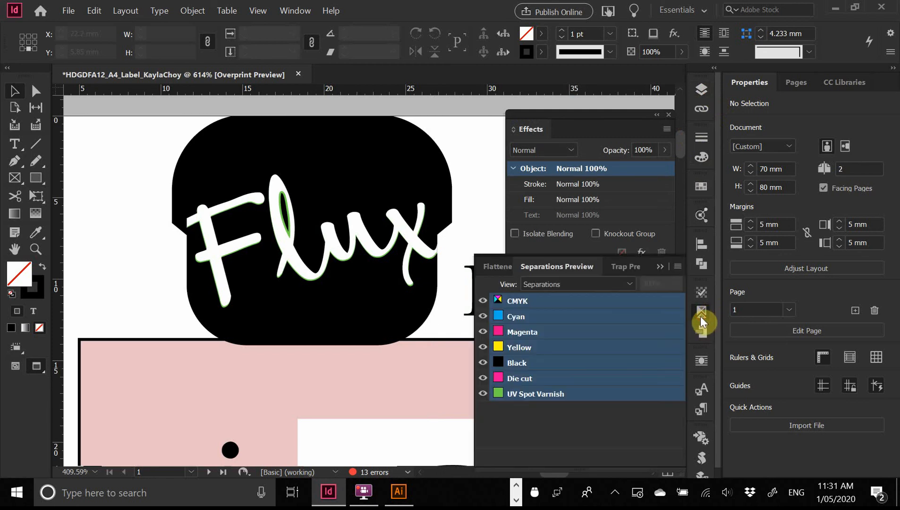
- Set the separations view to Off and restore the deleted red die line around the label
{"action": "left_click", "coordinate": [573, 285]}
{"action": "left_click", "coordinate": [584, 300]}
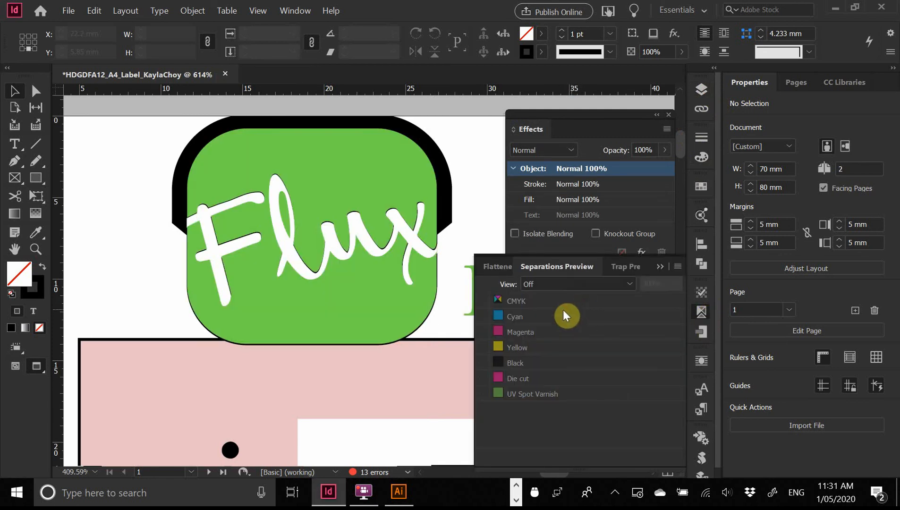
{"action": "left_click", "coordinate": [133, 284]}
{"action": "left_click", "coordinate": [136, 232], "text": "ctrl+alt"}
{"action": "left_click", "coordinate": [147, 239], "text": "ctrl+alt"}
{"action": "left_click_drag", "start_coordinate": [149, 239], "coordinate": [123, 214]}
{"action": "left_click", "coordinate": [314, 191]}
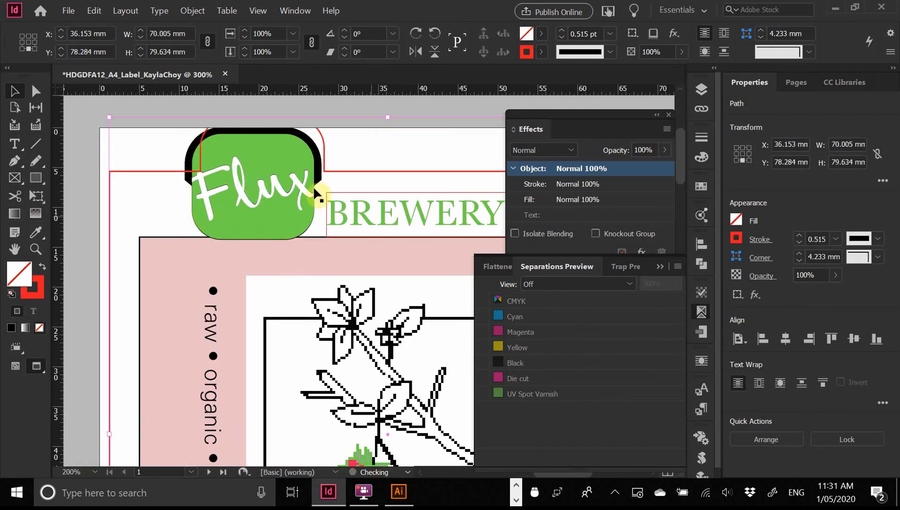
- Try applying the Die cut swatch to the shifted die line's stroke and deleting the c0m100y100k0 swatch
{"action": "left_click", "coordinate": [122, 167]}
{"action": "left_click", "coordinate": [122, 169]}
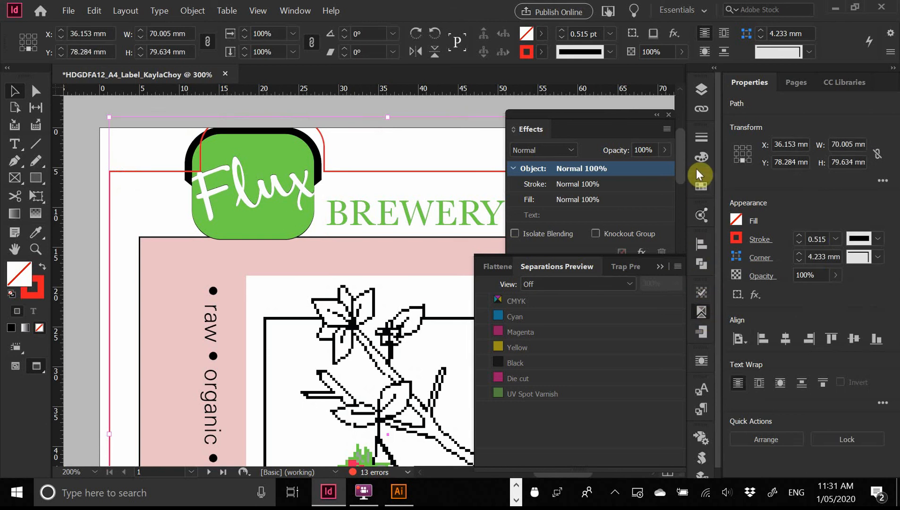
{"action": "key", "text": "x"}
{"action": "left_click", "coordinate": [704, 185]}
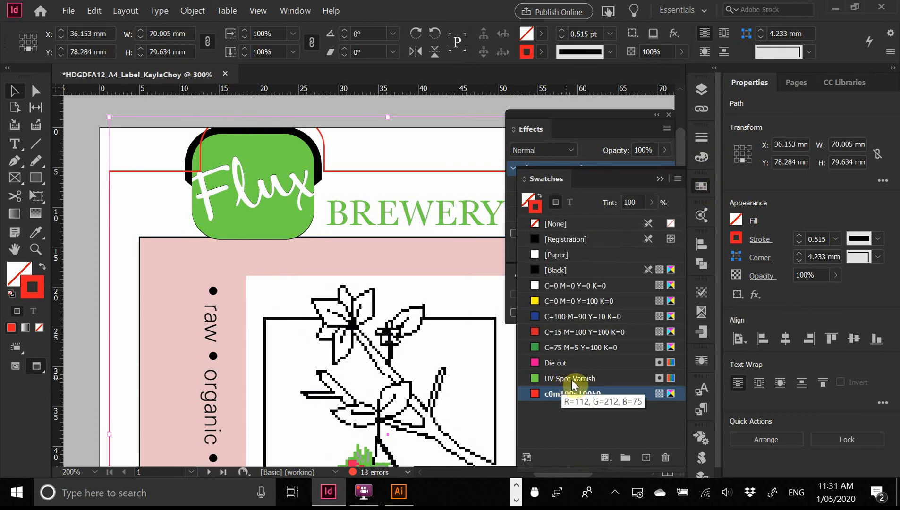
{"action": "left_click", "coordinate": [576, 363]}
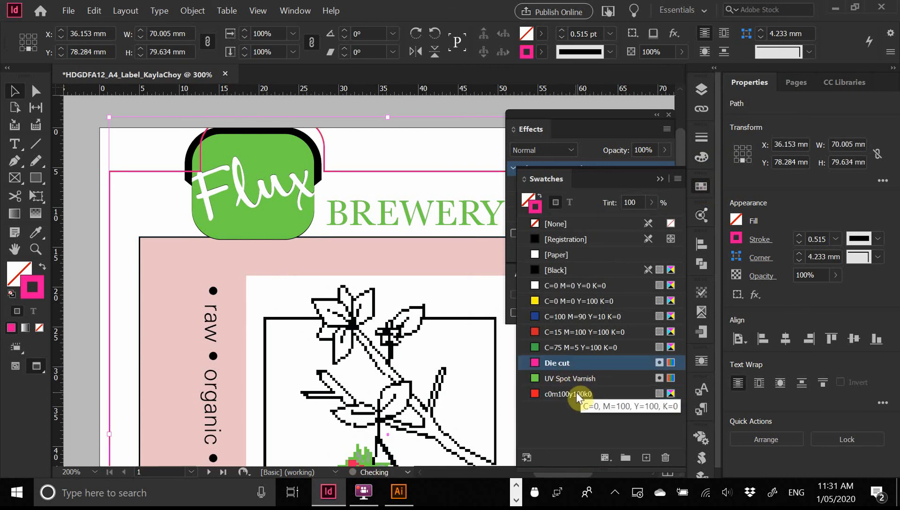
{"action": "left_click", "coordinate": [576, 393]}
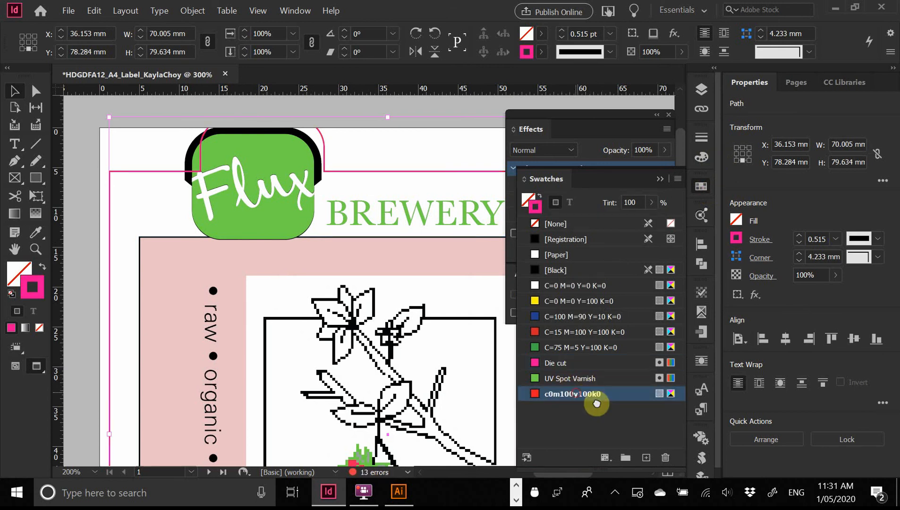
{"action": "left_click", "coordinate": [666, 457]}
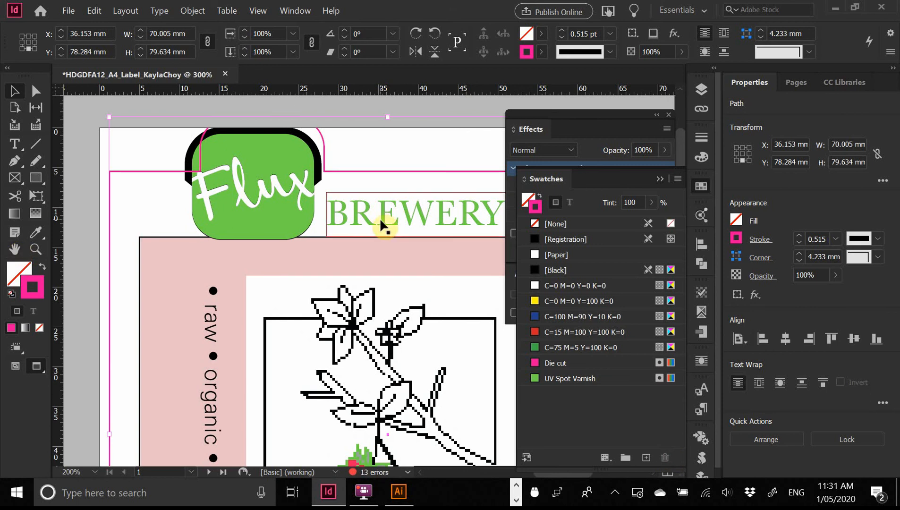
- Undo the swatch deletion, the die line's stroke colour change and its accidental shift
{"action": "key", "text": "ctrl+z"}
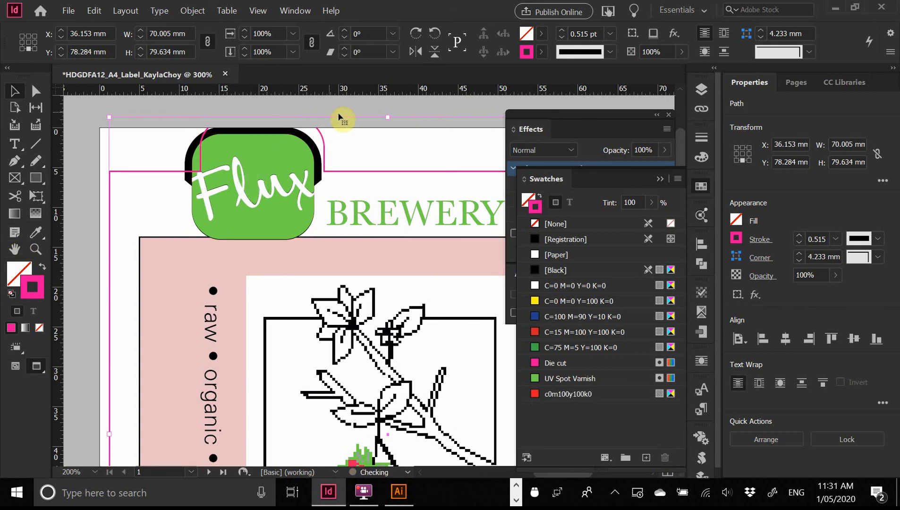
{"action": "key", "text": "ctrl+z"}
{"action": "key", "text": "ctrl+z"}
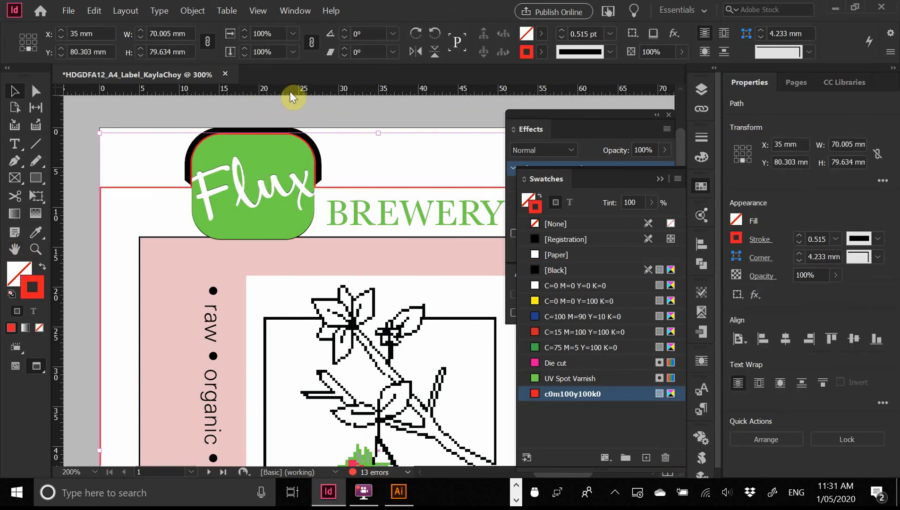
- Apply the Die cut swatch to the realigned die line's stroke and delete the unused c0m100y100k0 swatch
{"action": "left_click", "coordinate": [578, 365]}
{"action": "left_click", "coordinate": [580, 397]}
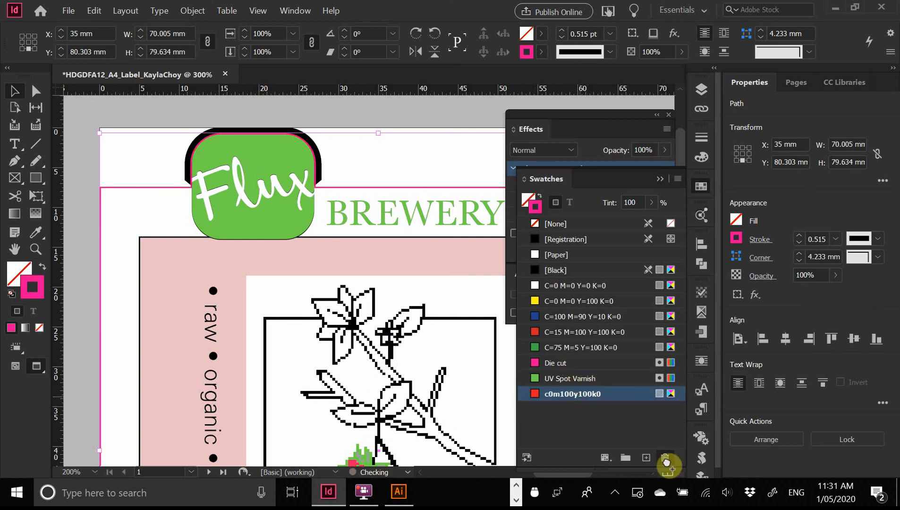
{"action": "left_click", "coordinate": [666, 457]}
{"action": "left_click", "coordinate": [226, 114]}
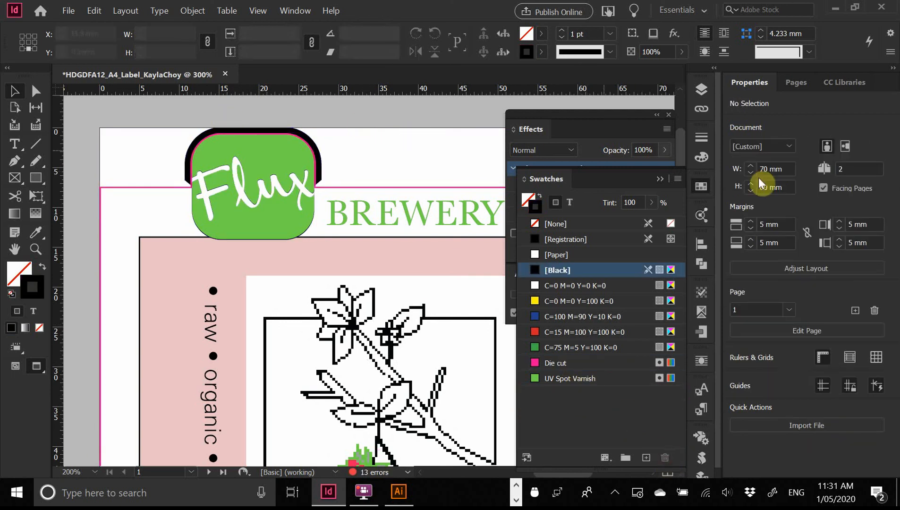
{"action": "left_click", "coordinate": [709, 187]}
- Check the die line's Nonprinting attribute, and turn Nonprinting off with nothing selected
{"action": "scroll", "coordinate": [382, 164], "scroll_direction": "right", "scroll_amount": 2}
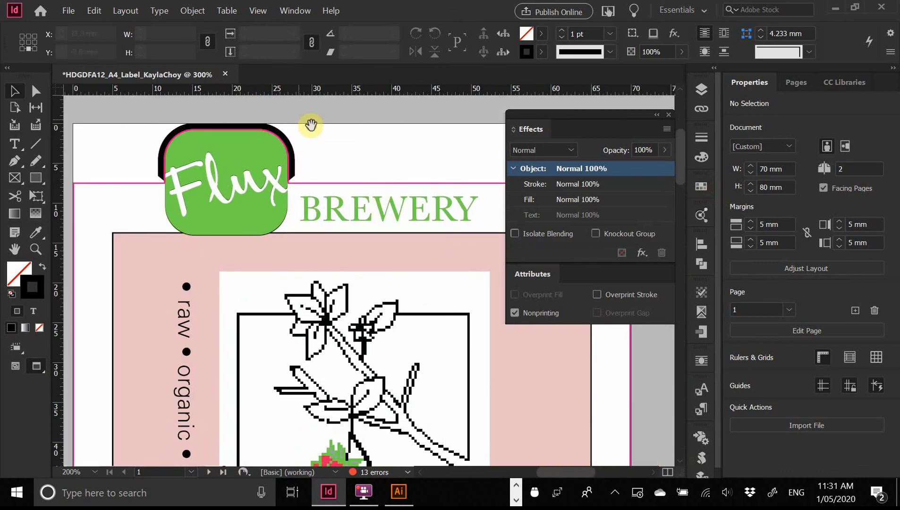
{"action": "left_click_drag", "start_coordinate": [310, 124], "coordinate": [343, 146]}
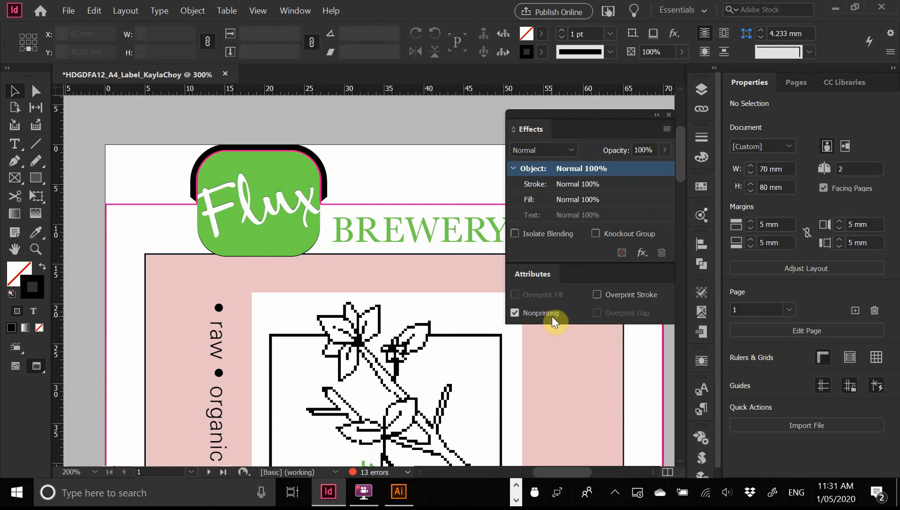
{"action": "left_click", "coordinate": [115, 205]}
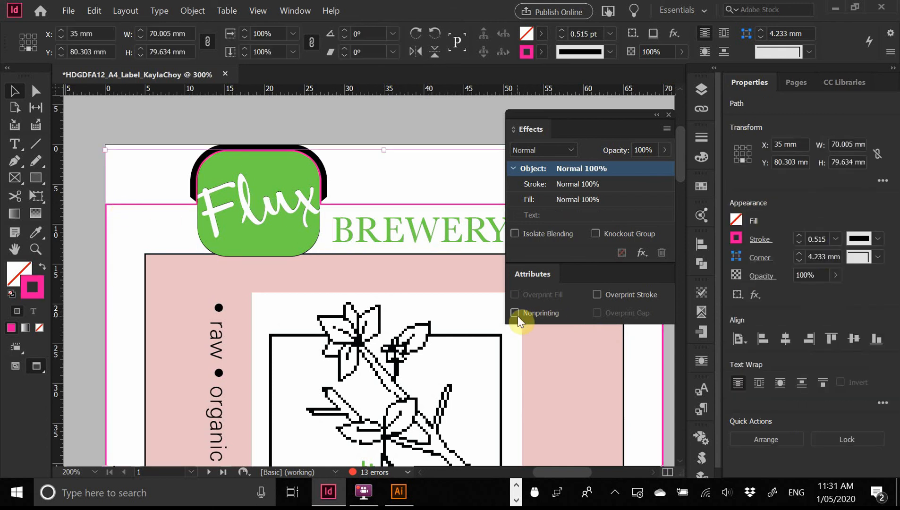
{"action": "left_click", "coordinate": [311, 127]}
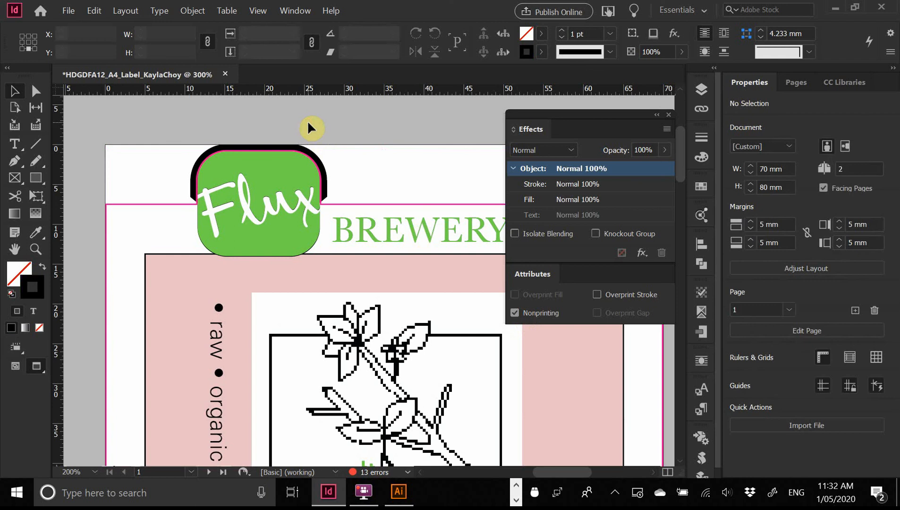
{"action": "left_click", "coordinate": [512, 310]}
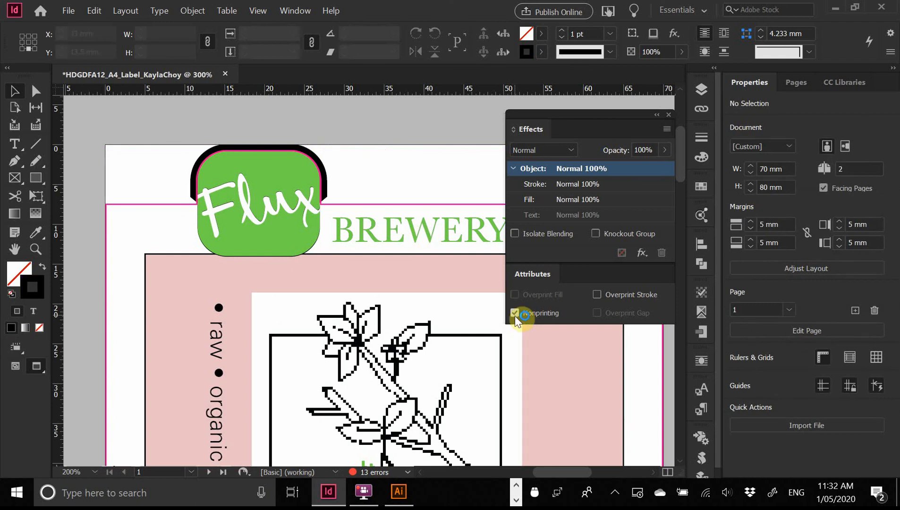
{"action": "left_click", "coordinate": [515, 313]}
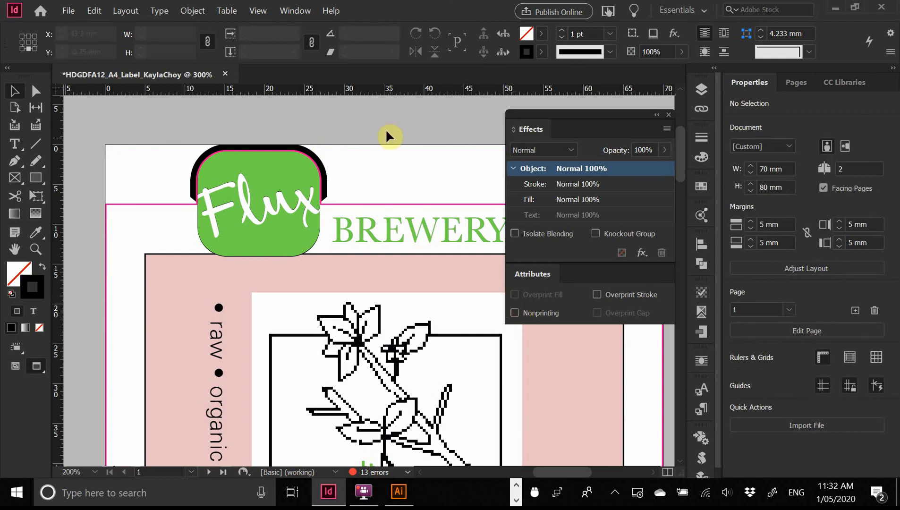
- Turn on Overprint Stroke for the magenta die line, keeping it at X 35 mm and Y 80.303 mm
{"action": "left_click", "coordinate": [180, 207]}
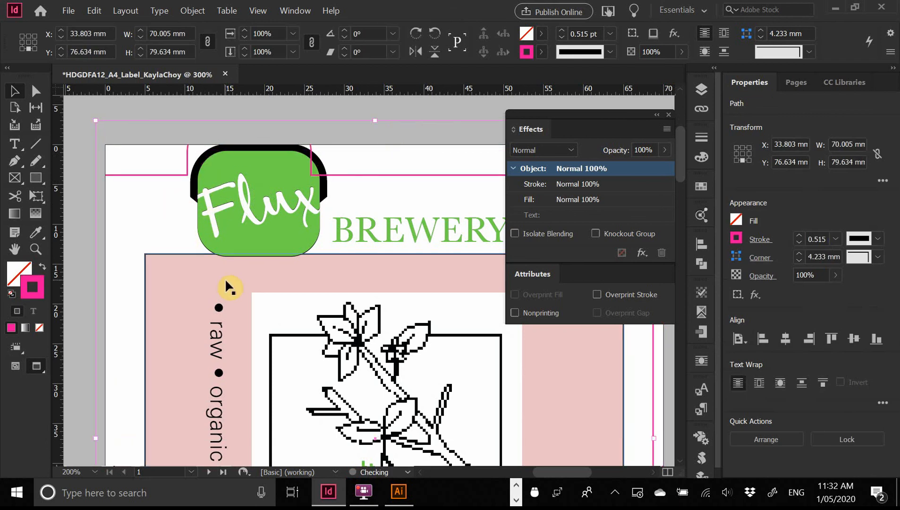
{"action": "left_click_drag", "start_coordinate": [225, 278], "coordinate": [234, 307]}
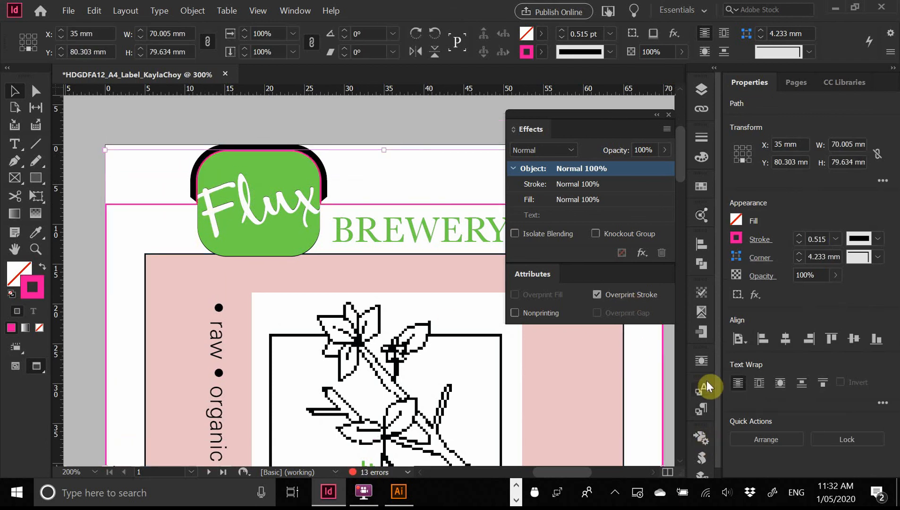
- Set the Separations Preview view to Separations and hide the Die cut plate to inspect the Flux tab's edge
{"action": "left_click", "coordinate": [702, 312]}
{"action": "left_click", "coordinate": [563, 285]}
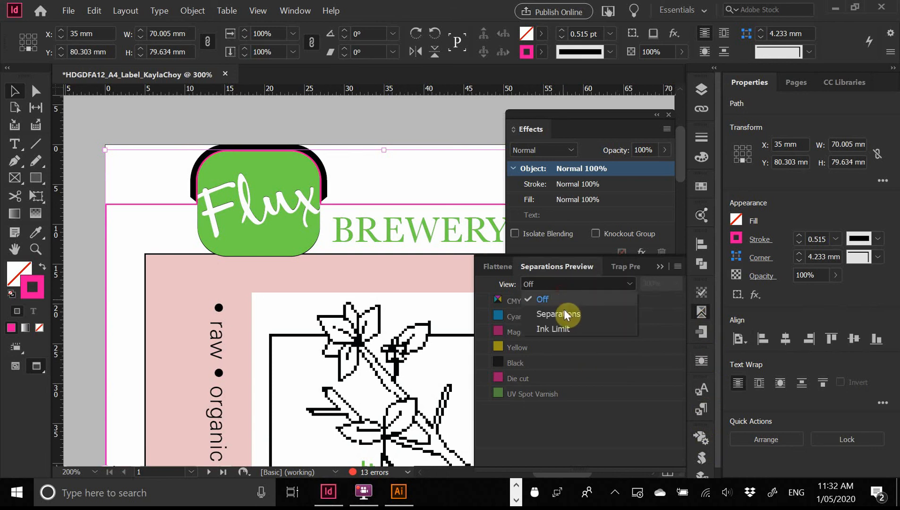
{"action": "left_click", "coordinate": [568, 311]}
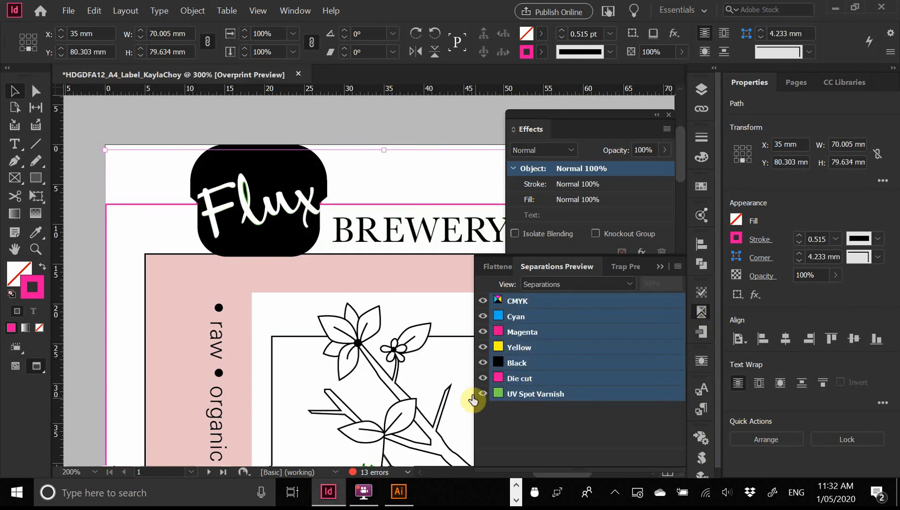
{"action": "key", "text": "ctrl+space"}
{"action": "left_click_drag", "start_coordinate": [298, 154], "coordinate": [368, 221]}
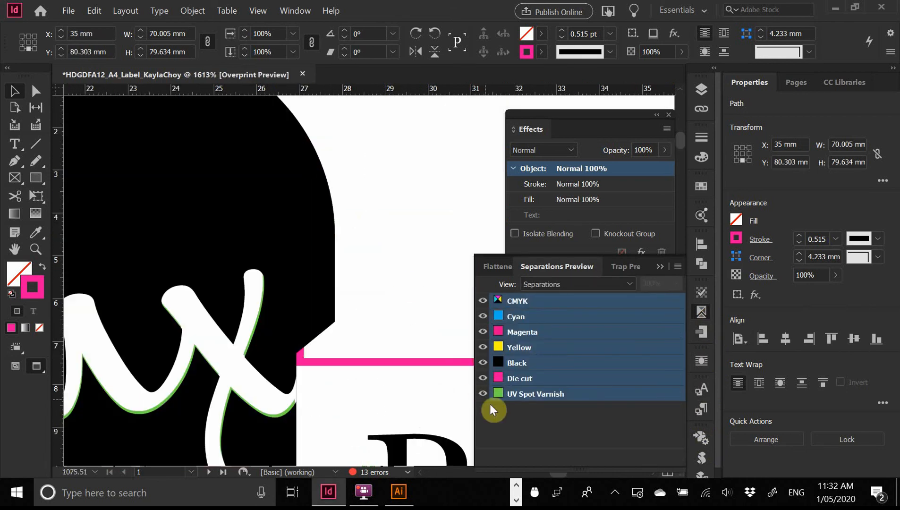
{"action": "left_click", "coordinate": [483, 379]}
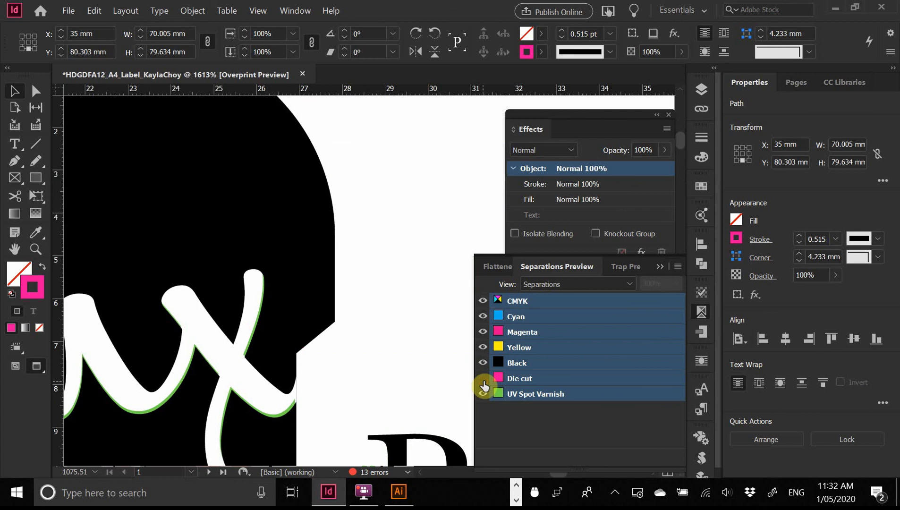
- Toggle the Die cut plate in Separations Preview and leave it visible to compare the Flux tab's edge with and without it
{"action": "left_click", "coordinate": [483, 379]}
{"action": "left_click", "coordinate": [483, 379]}
{"action": "left_click", "coordinate": [483, 379]}
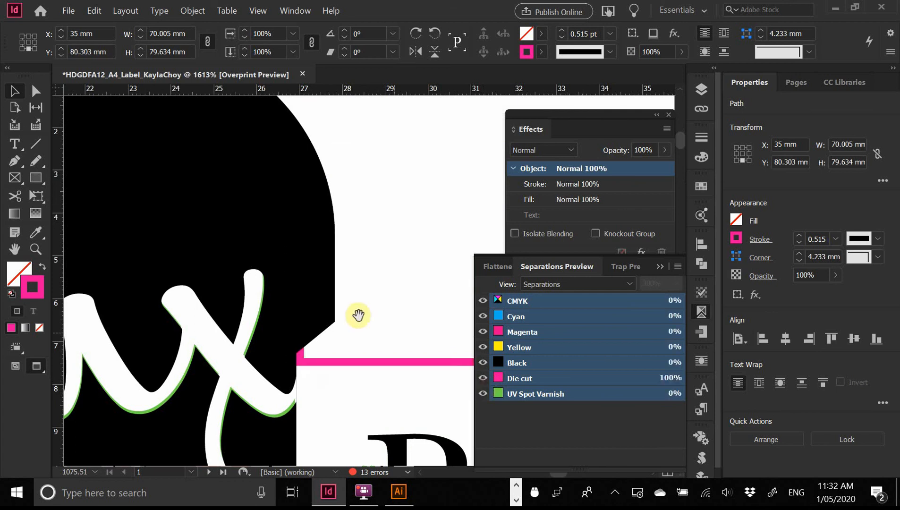
{"action": "left_click", "coordinate": [340, 313], "text": "alt"}
{"action": "left_click", "coordinate": [340, 313], "text": "alt"}
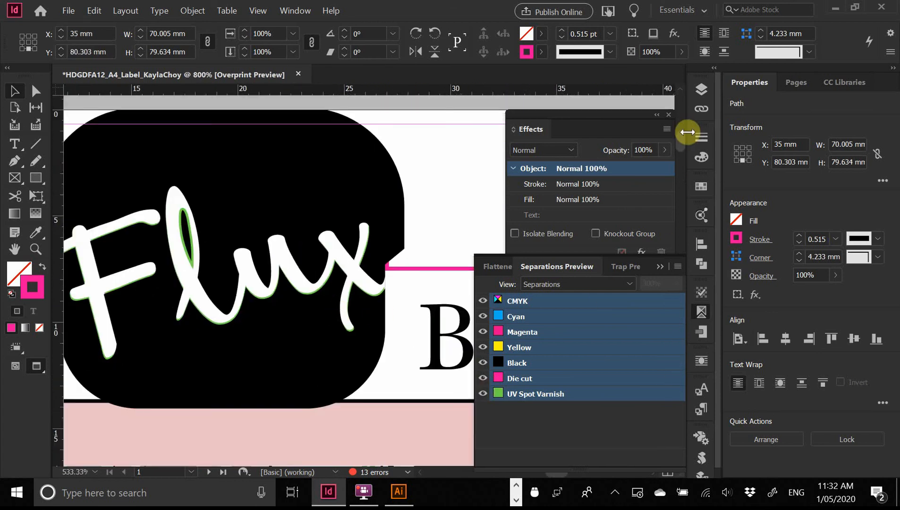
- Hide and reshow the Die cut layer to check the Flux tab's artwork beneath the die line
{"action": "left_click", "coordinate": [702, 89]}
{"action": "left_click", "coordinate": [702, 89]}
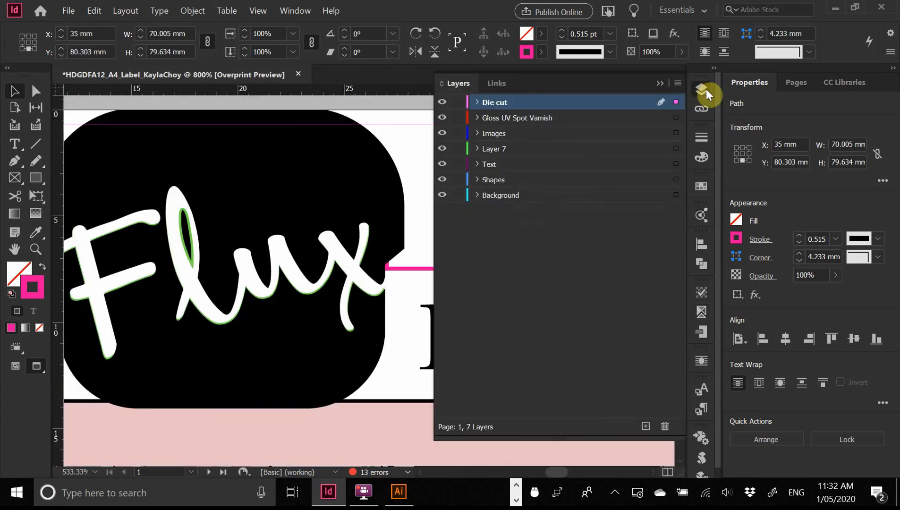
{"action": "left_click", "coordinate": [442, 102]}
{"action": "left_click", "coordinate": [442, 102]}
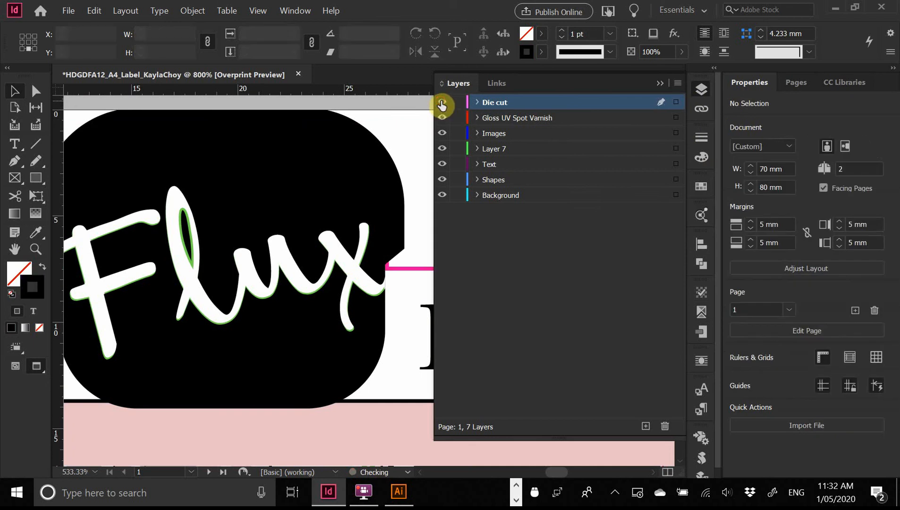
{"action": "left_click", "coordinate": [705, 93]}
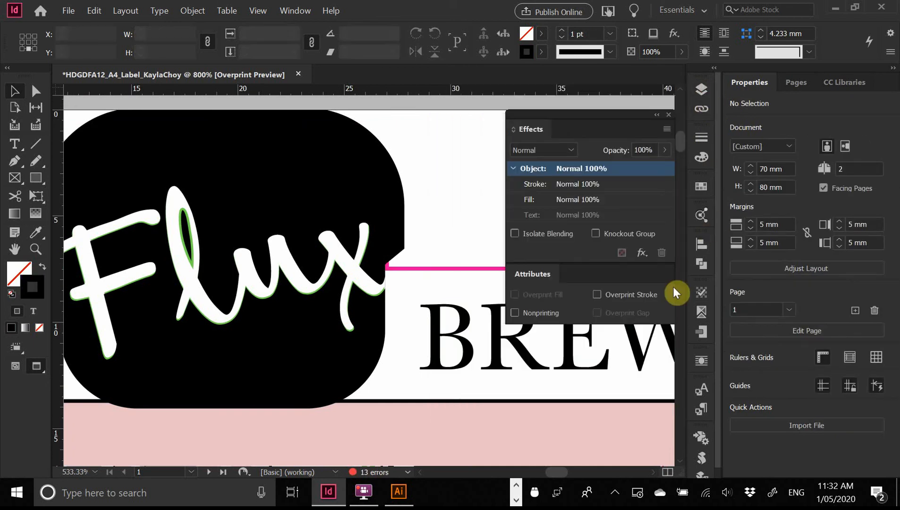
- Select the magenta die line above the BREWERY text and turn off its Overprint Stroke attribute
{"action": "left_click", "coordinate": [448, 269]}
{"action": "left_click", "coordinate": [597, 294]}
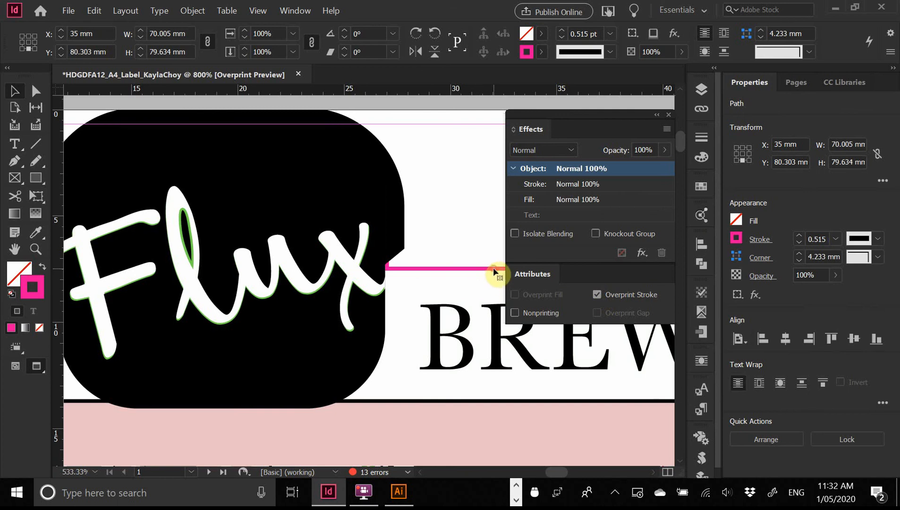
{"action": "left_click", "coordinate": [454, 264], "text": "ctrl+alt"}
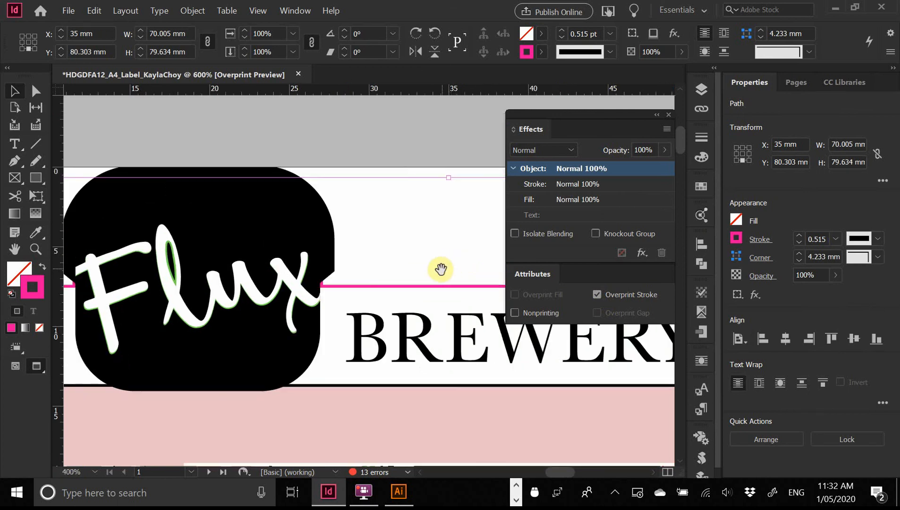
{"action": "left_click", "coordinate": [410, 270], "text": "ctrl+alt"}
{"action": "left_click_drag", "start_coordinate": [352, 271], "coordinate": [387, 233]}
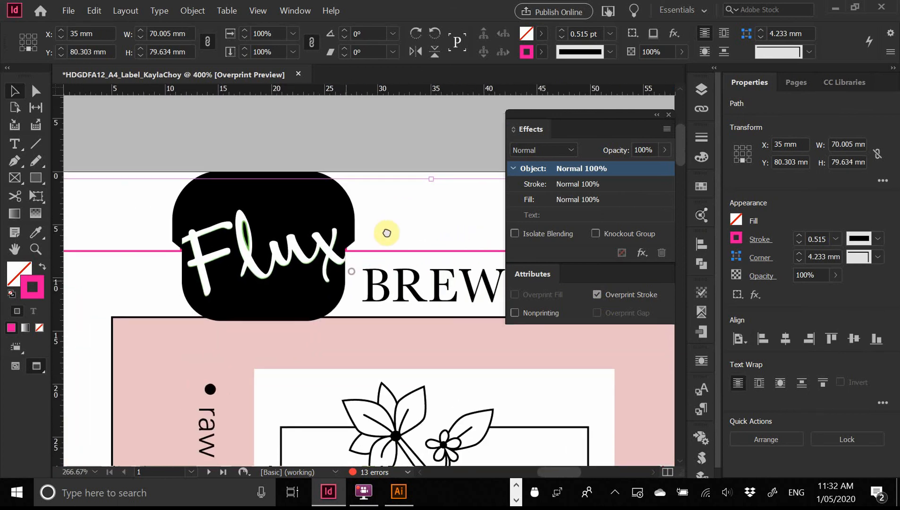
{"action": "left_click", "coordinate": [605, 291]}
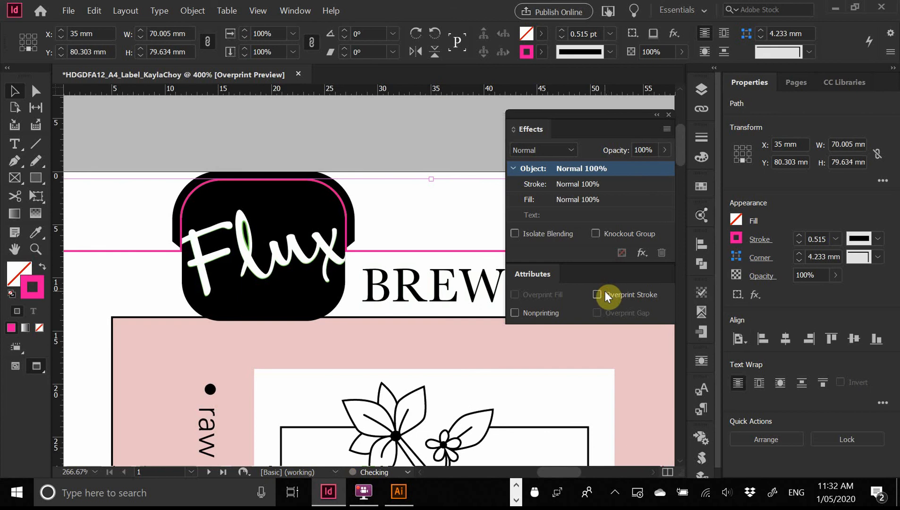
- Hide the Die cut plate in Separations Preview to inspect how the non-overprinting die line affects the black Flux tab
{"action": "left_click", "coordinate": [699, 312]}
{"action": "left_click", "coordinate": [483, 379]}
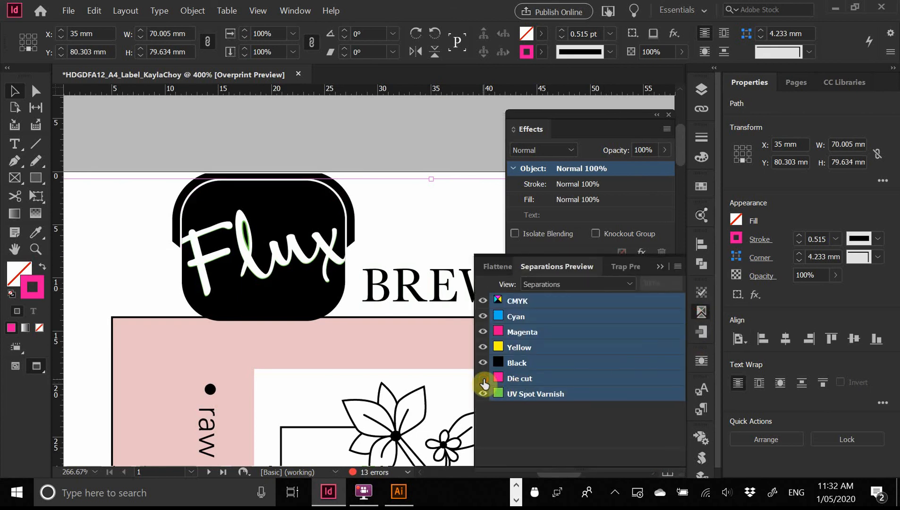
{"action": "left_click", "coordinate": [483, 380]}
{"action": "left_click", "coordinate": [483, 380]}
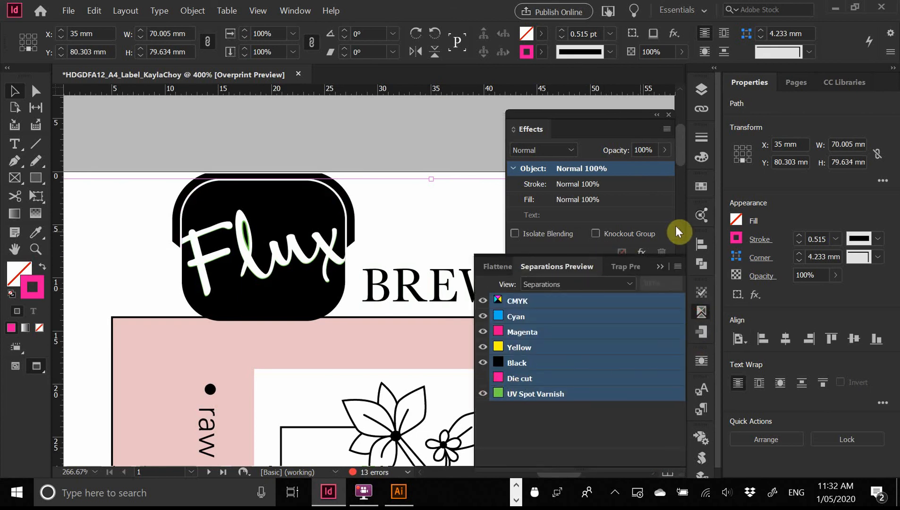
- Turn Overprint Stroke back on for the die line, show the Die cut plate again, and deselect the line
{"action": "left_click", "coordinate": [703, 312]}
{"action": "left_click", "coordinate": [611, 296]}
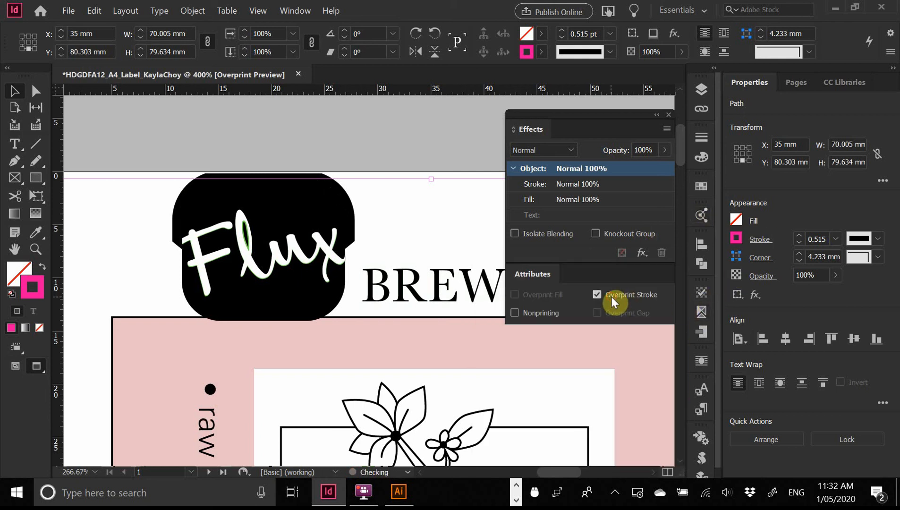
{"action": "left_click", "coordinate": [701, 314]}
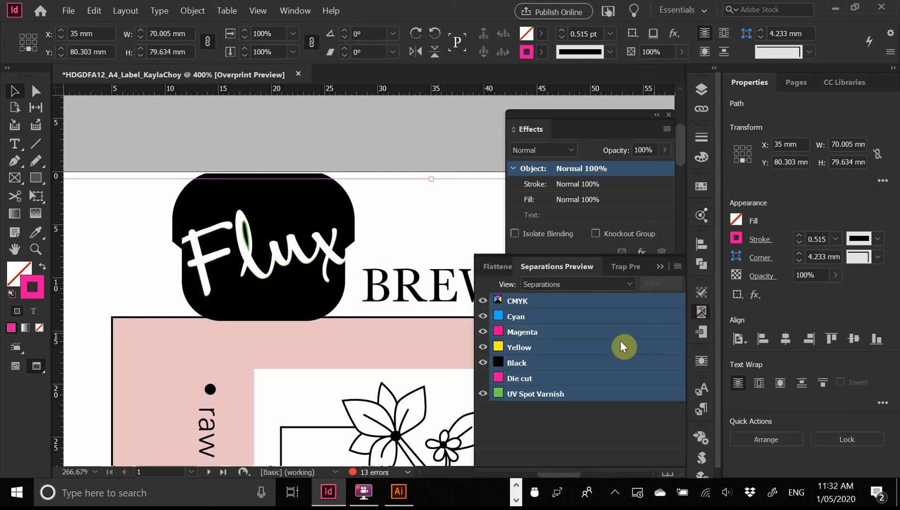
{"action": "left_click", "coordinate": [483, 378]}
{"action": "left_click", "coordinate": [278, 125]}
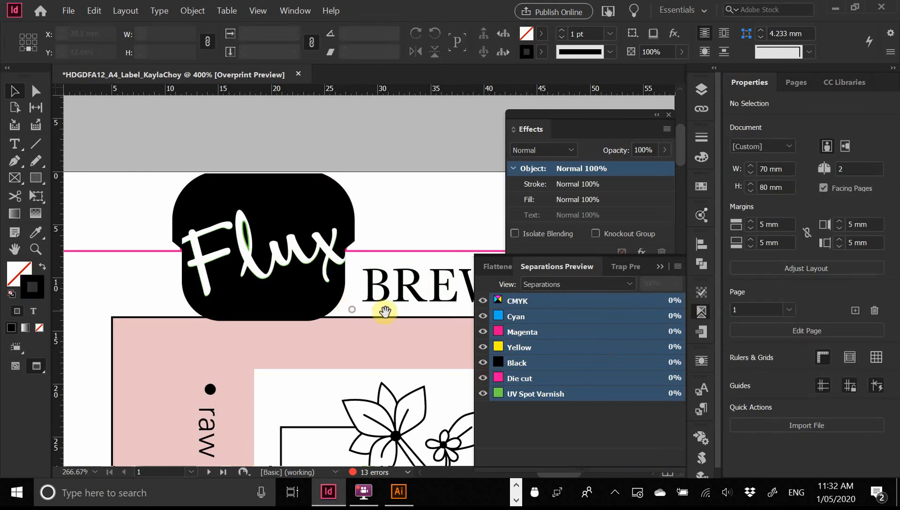
- Inspect the overprinting die line and spot varnish around the Flux logo, both close up and within the wider label
{"action": "left_click", "coordinate": [377, 308], "text": "alt"}
{"action": "left_click", "coordinate": [378, 307], "text": "alt"}
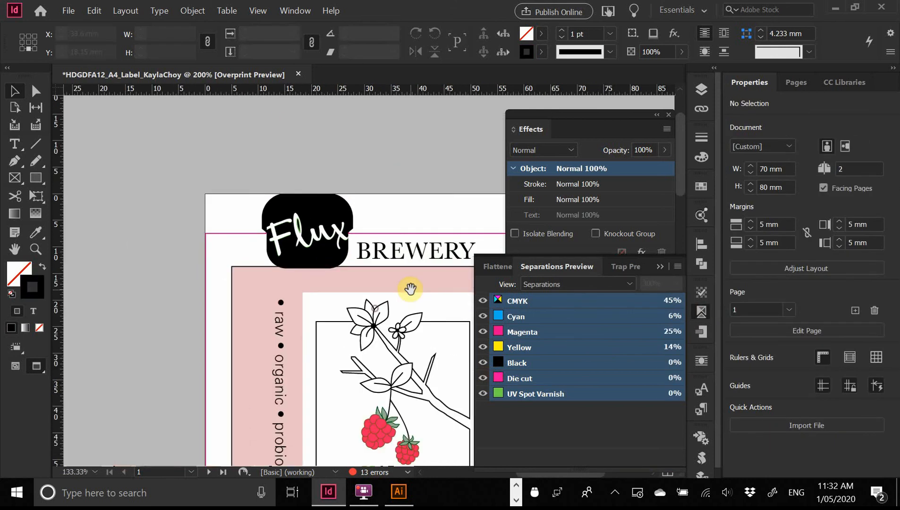
{"action": "left_click", "coordinate": [410, 287], "text": "alt"}
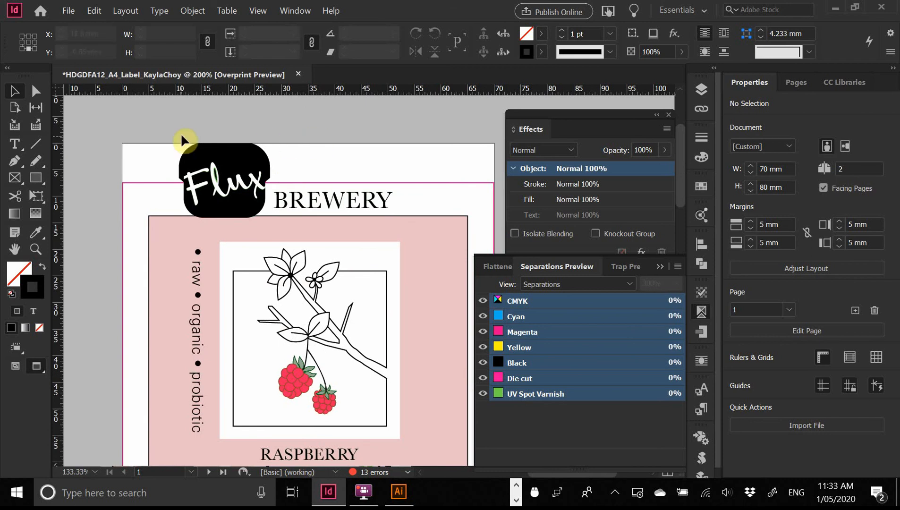
{"action": "left_click_drag", "start_coordinate": [182, 136], "coordinate": [301, 233]}
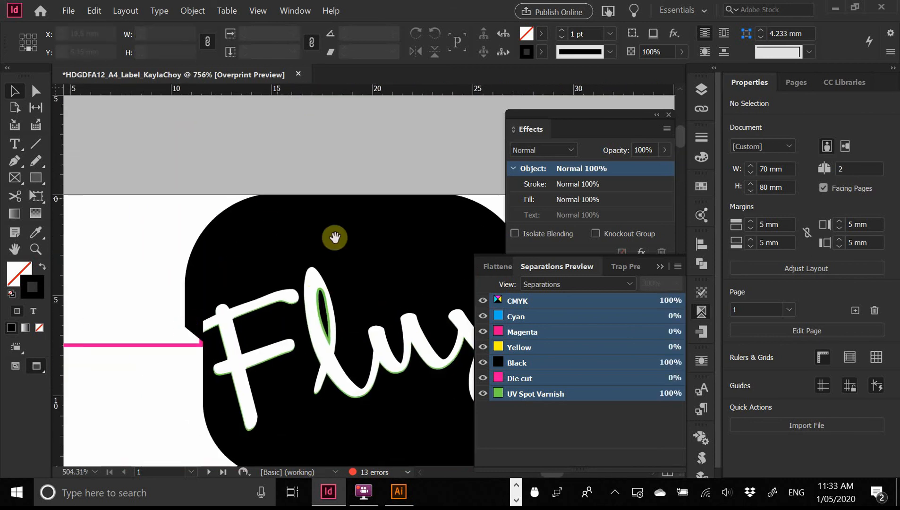
{"action": "left_click", "coordinate": [348, 295], "text": "alt"}
{"action": "left_click_drag", "start_coordinate": [352, 297], "coordinate": [262, 241]}
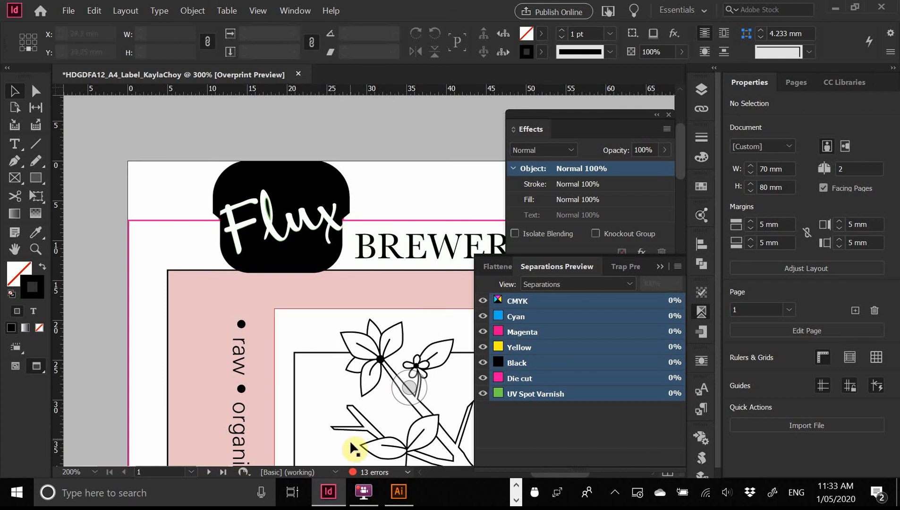
{"action": "left_click", "coordinate": [364, 491]}
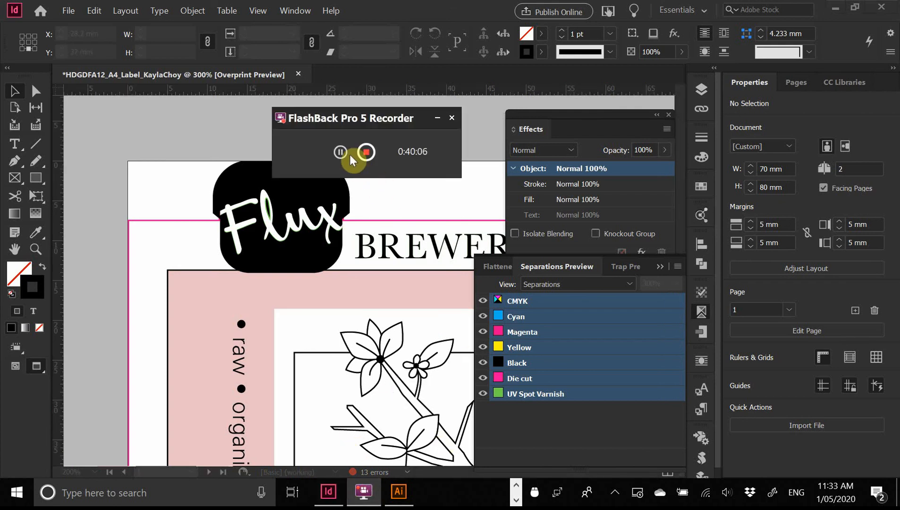